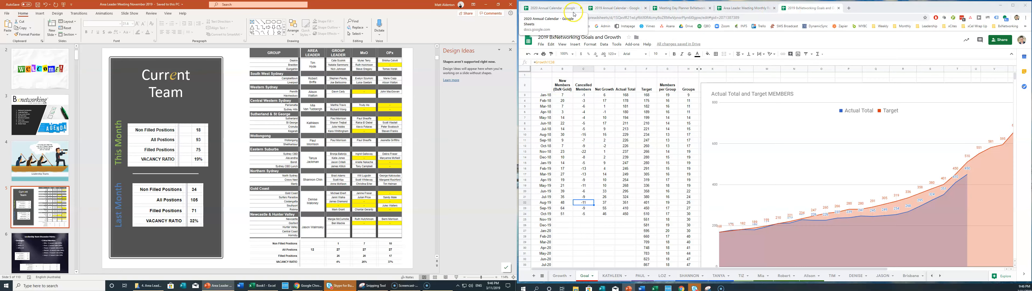
Open the Meeting Day Planner's Team Roles sheet after dismissing the captured totals window.
left_click(685, 10)
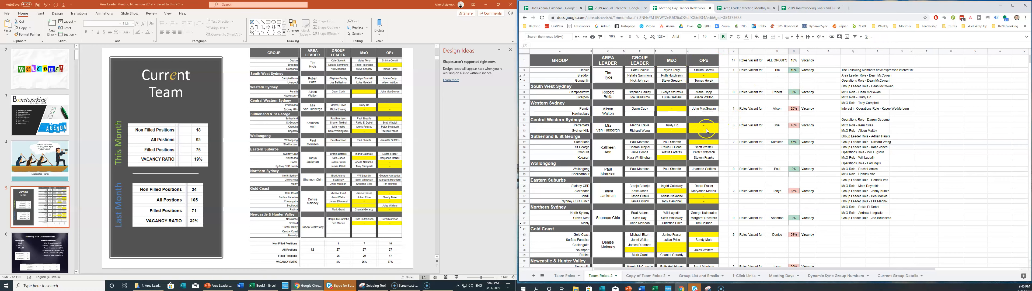
left_click(708, 288)
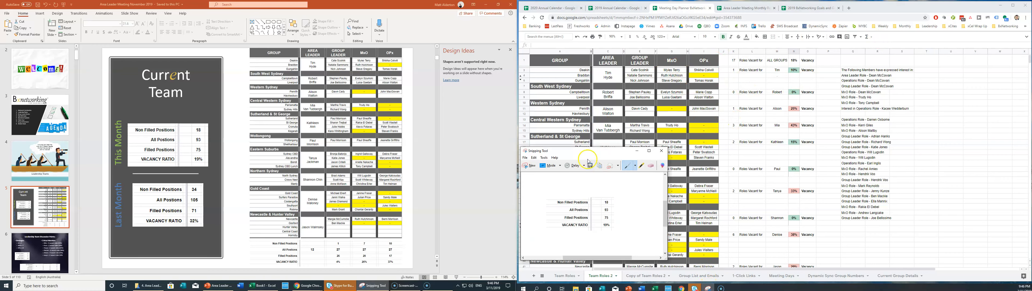
left_click_drag(582, 151, 613, 116)
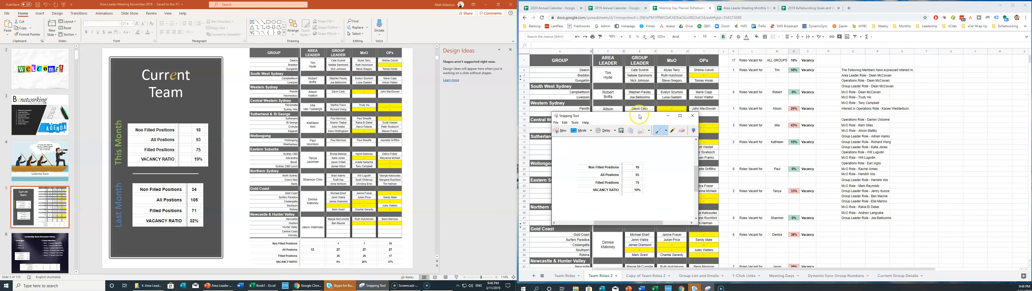
left_click(667, 117)
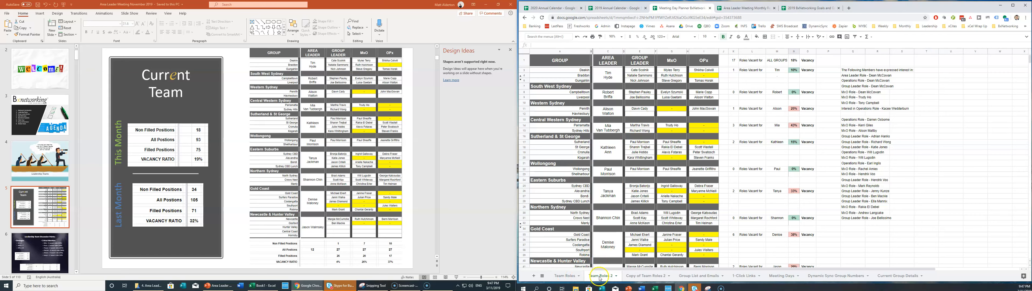
left_click(564, 276)
Select the regional roles table picture on the Current Team slide and adjust the spreadsheet view.
left_click(696, 142)
left_click(774, 205)
left_click(304, 102)
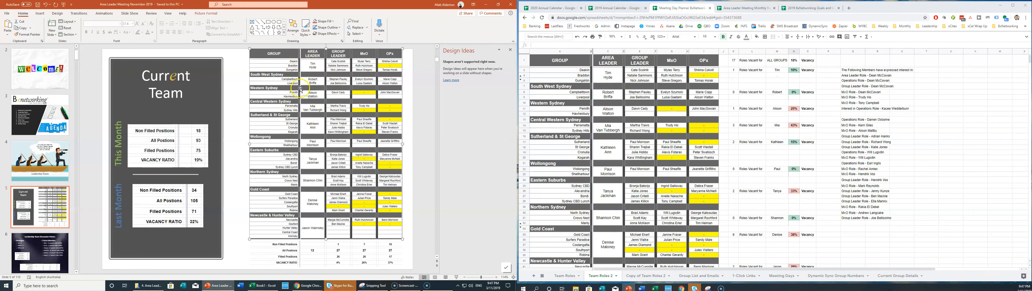
scroll(617, 155, "down", 5)
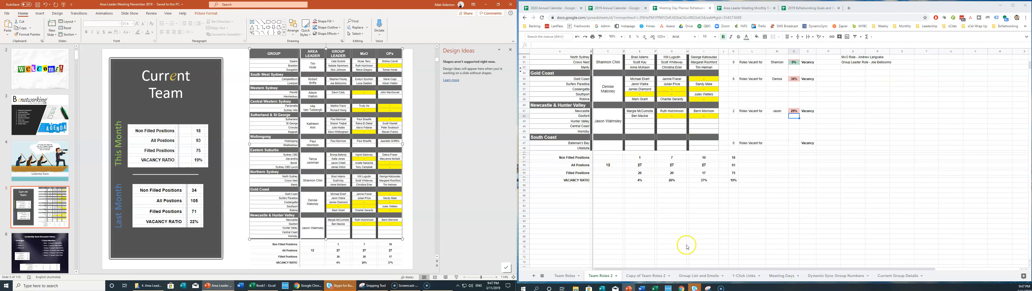
left_click_drag(707, 267, 795, 269)
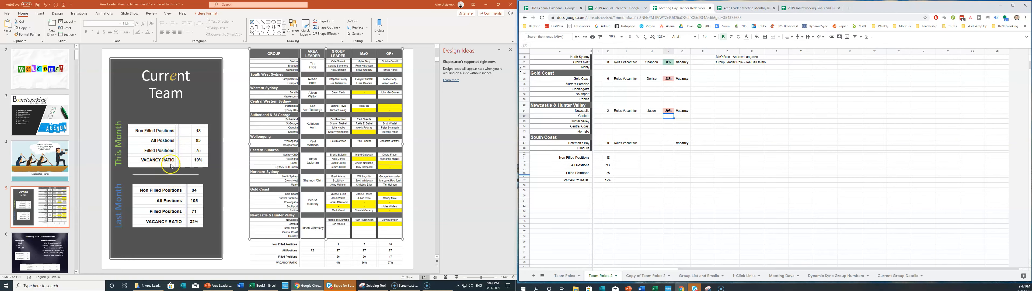
Move the Last Month totals table to the top and the This Month table to the lower position.
left_click(163, 200)
mouse_move(164, 201)
left_mouse_down()
mouse_move(165, 141)
mouse_move(168, 204)
left_mouse_up()
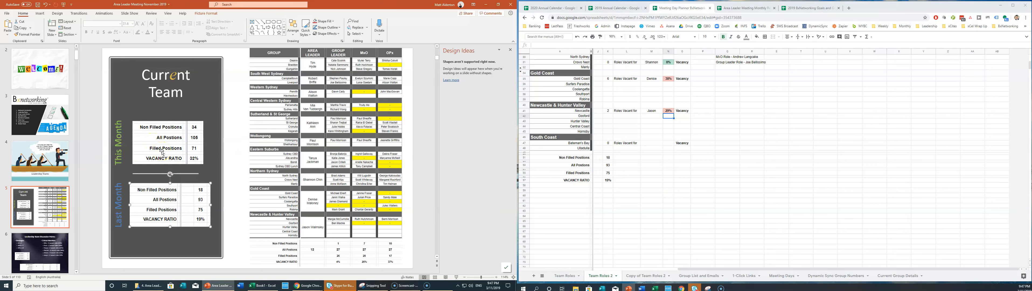
left_click_drag(158, 131, 153, 137)
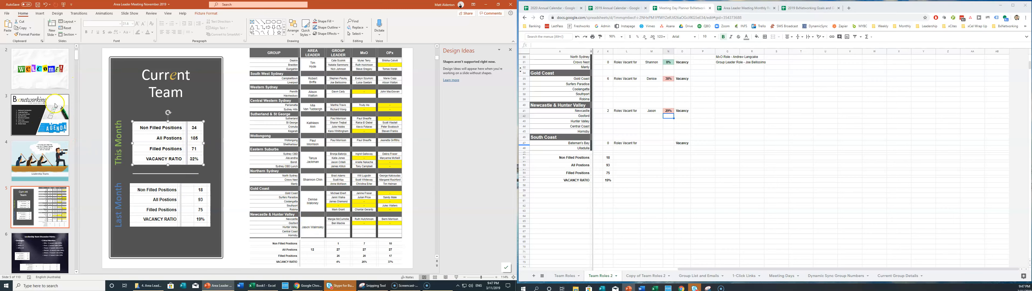
scroll(45, 194, "down", 2)
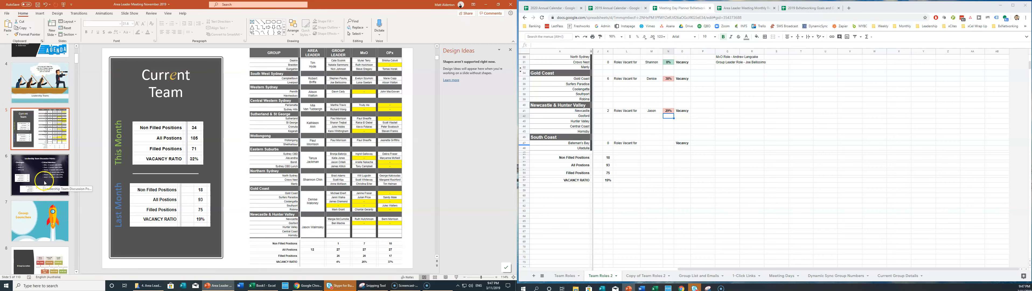
left_click(44, 183)
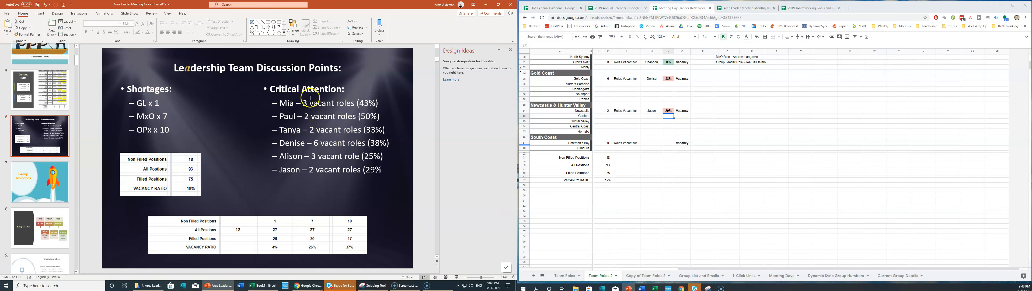
Click into the Shortages list and compare it against the spreadsheet's totals rows.
left_click(159, 103)
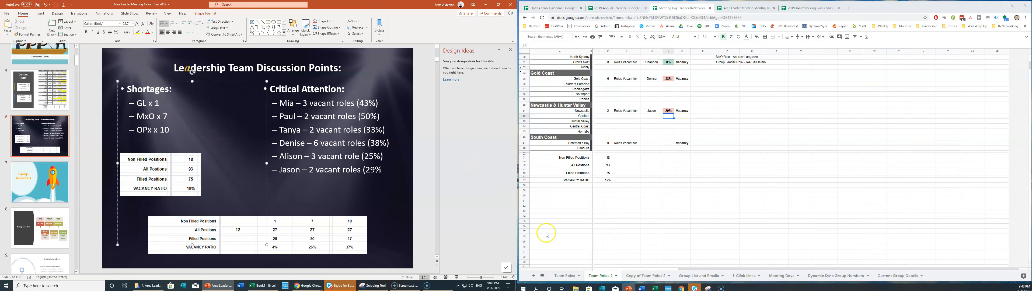
left_click_drag(698, 268, 592, 262)
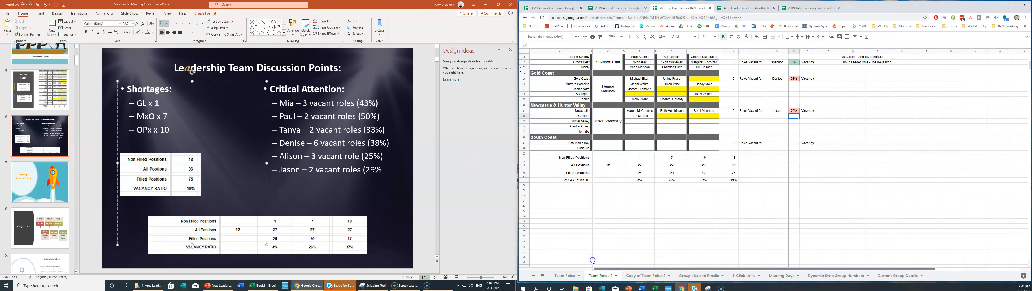
left_click_drag(577, 157, 742, 158)
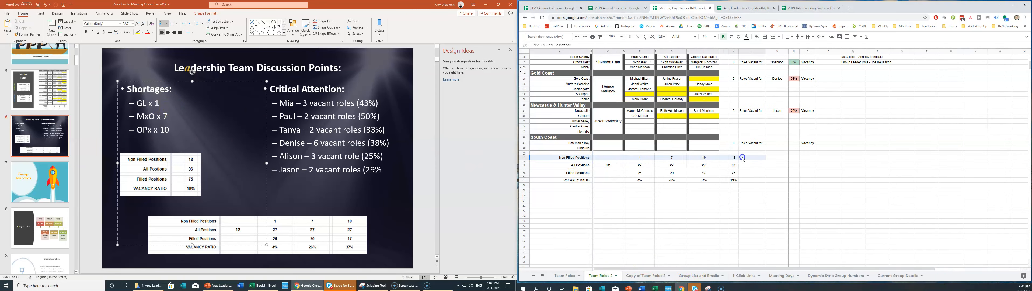
scroll(643, 164, "up", 5)
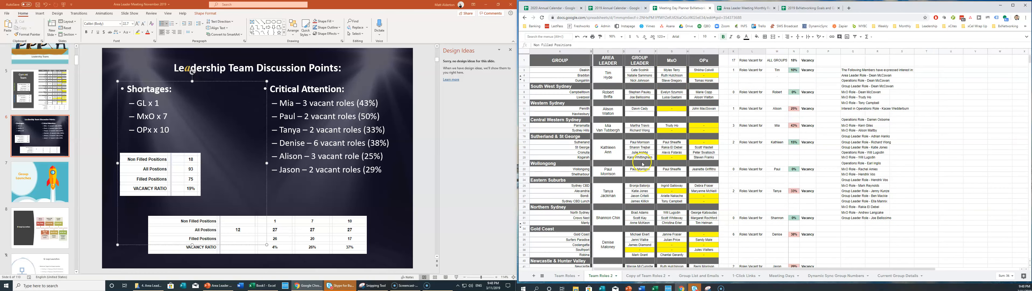
scroll(639, 180, "down", 6)
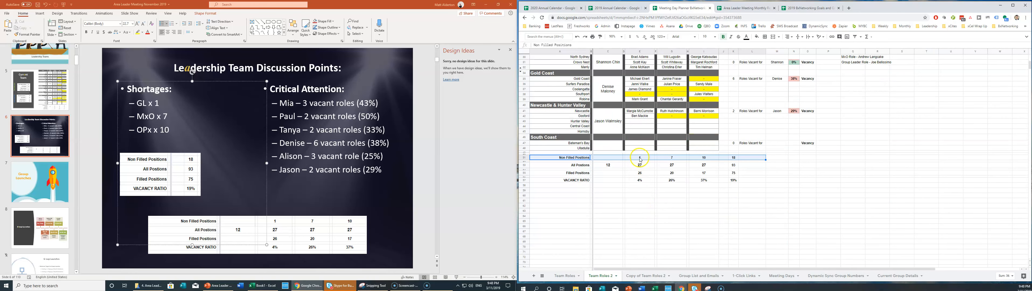
scroll(689, 170, "up", 6)
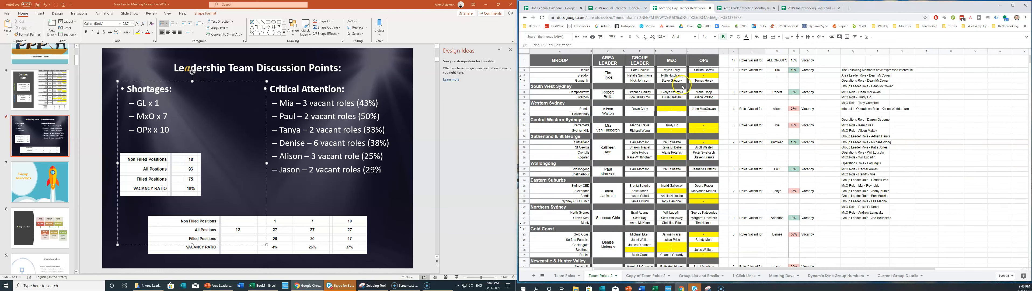
scroll(667, 199, "down", 5)
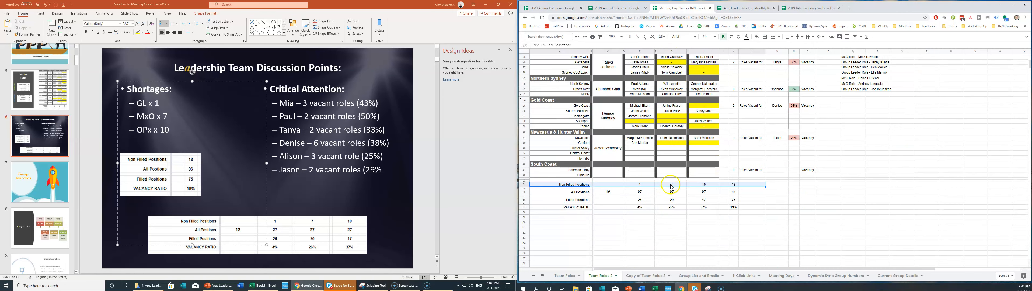
scroll(707, 168, "up", 5)
scroll(713, 157, "down", 7)
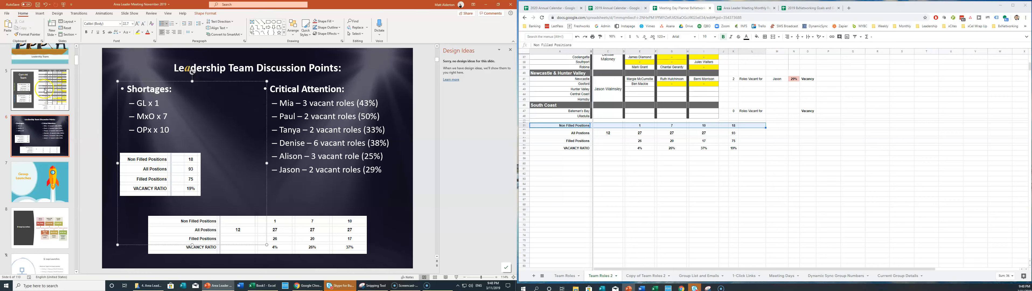
Return to the Current Team slide, stepping to the discussion points slide and back.
left_click(28, 83)
key("Down")
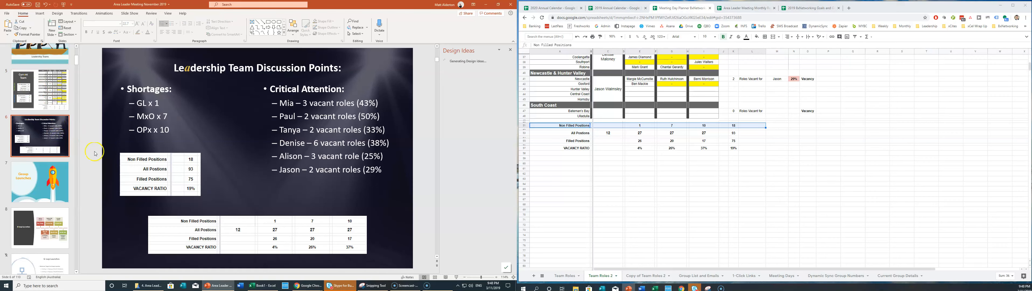
key("Up")
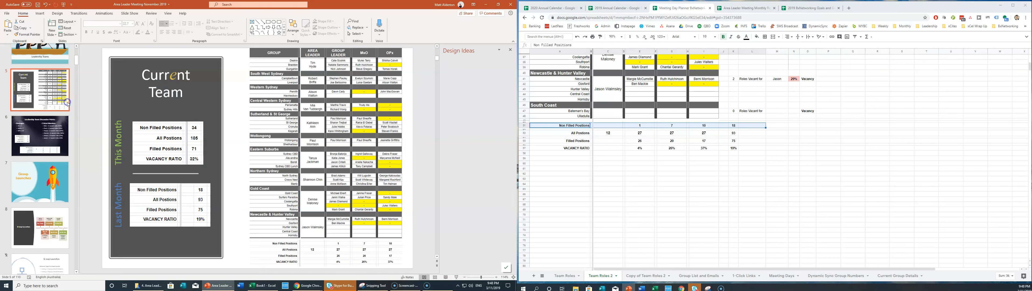
Change the fifth Critical Attention entry from 3 to 1 vacant role (25%).
key("Down")
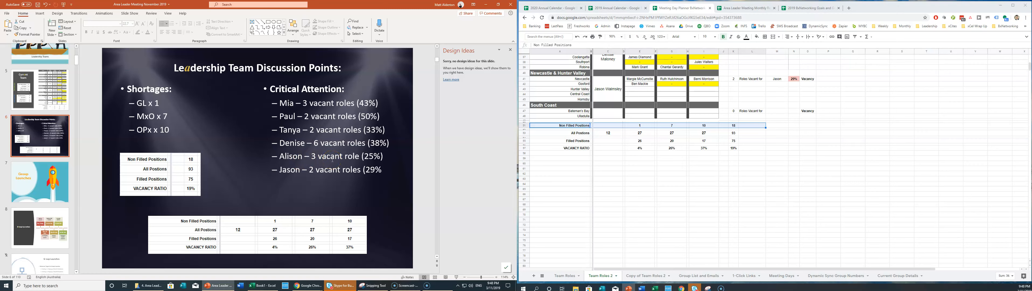
left_click(317, 156)
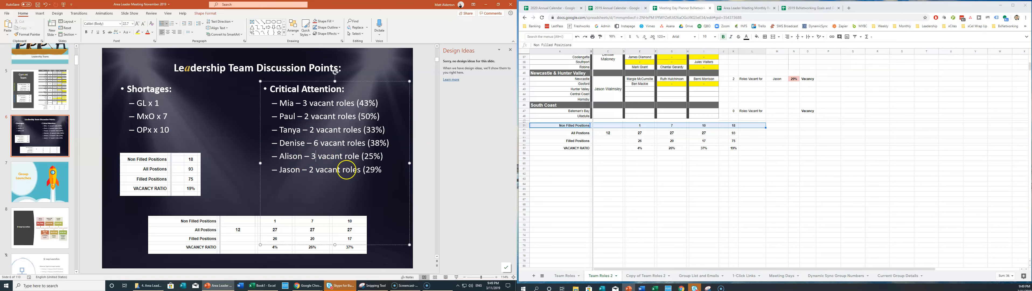
key("BackSpace")
type("1")
left_click(114, 137)
left_click(47, 187)
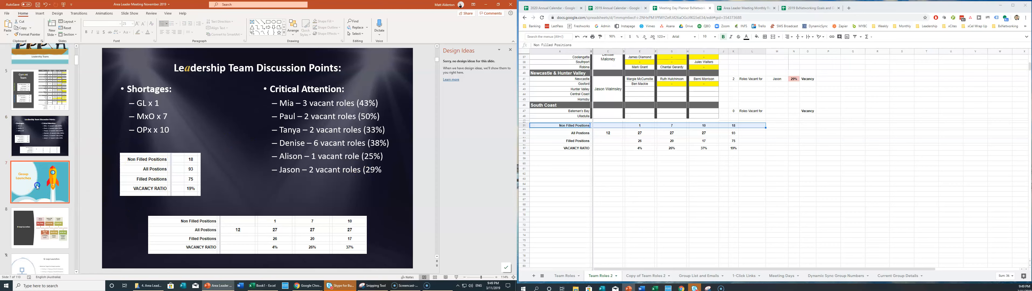
Go to slide 21, 500+ Members Goal, with the Goals and Growth sheet alongside.
scroll(50, 171, "down", 3)
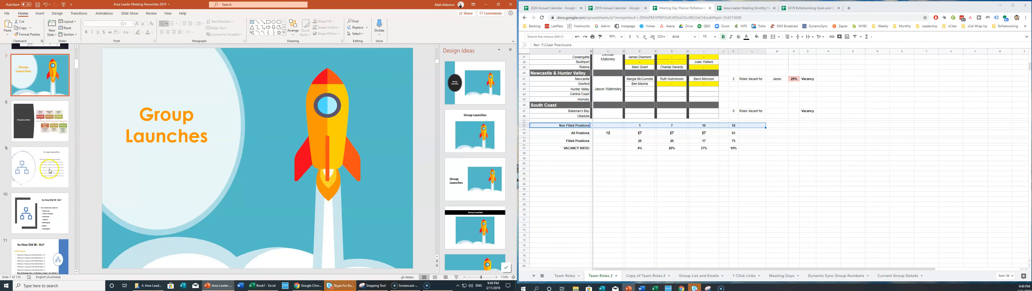
scroll(53, 173, "down", 2)
scroll(53, 173, "down", 2)
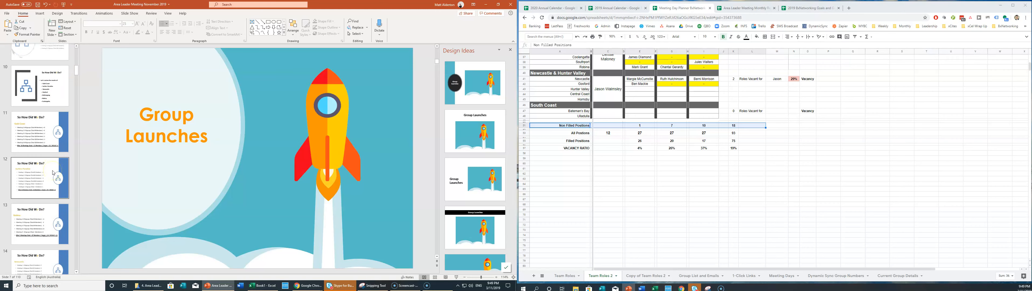
scroll(47, 167, "down", 5)
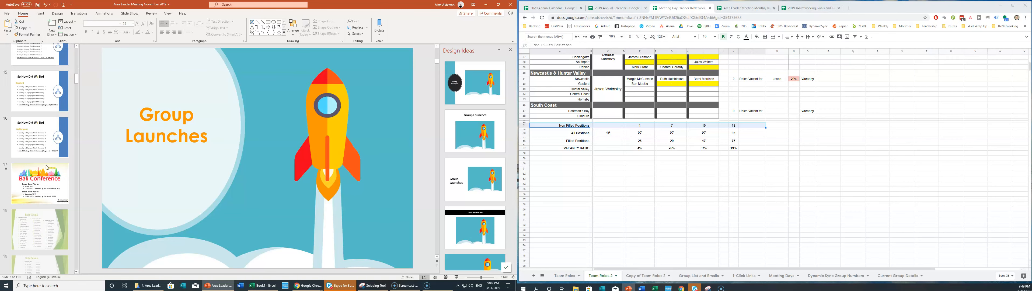
scroll(46, 166, "down", 3)
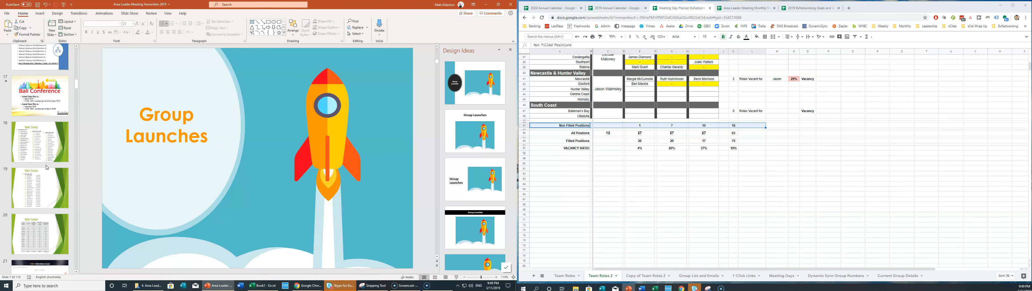
scroll(46, 167, "down", 3)
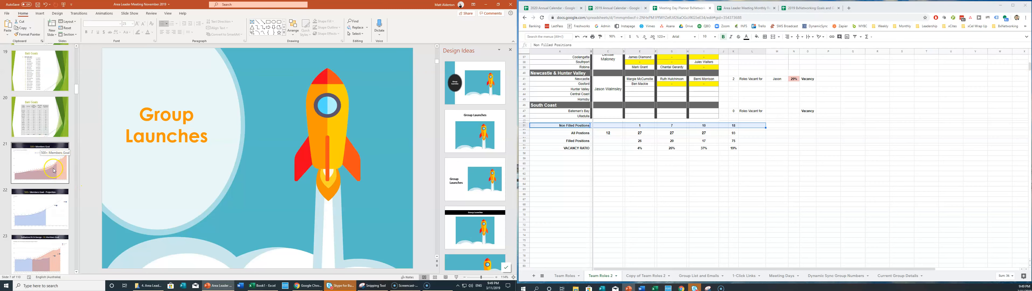
scroll(44, 160, "down", 2)
scroll(51, 171, "down", 1)
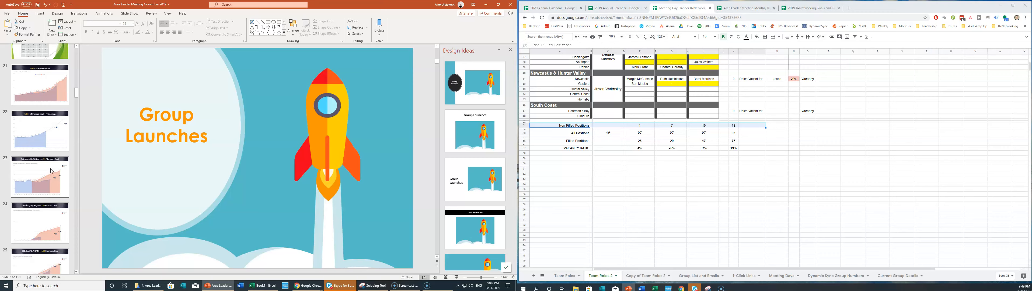
left_click(59, 105)
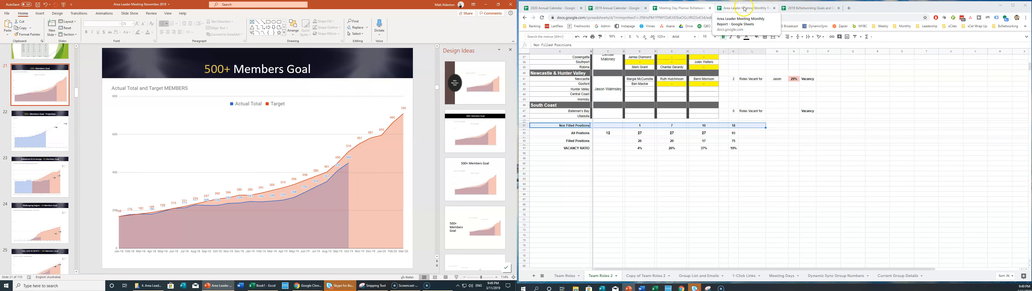
left_click(806, 8)
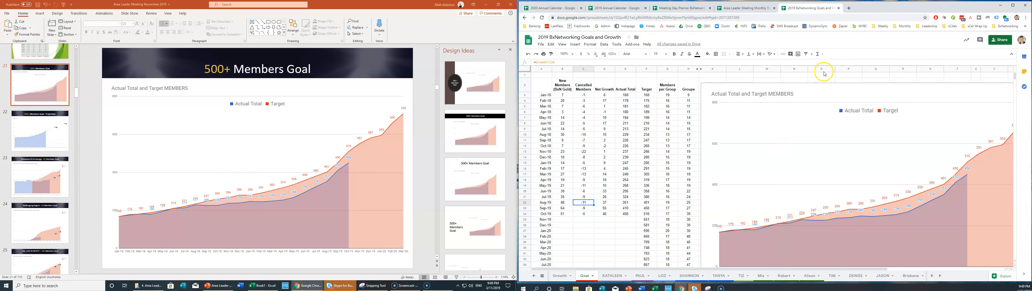
Replace slide 21's chart picture with the refreshed Actual Total and Target MEMBERS chart.
scroll(666, 204, "down", 1)
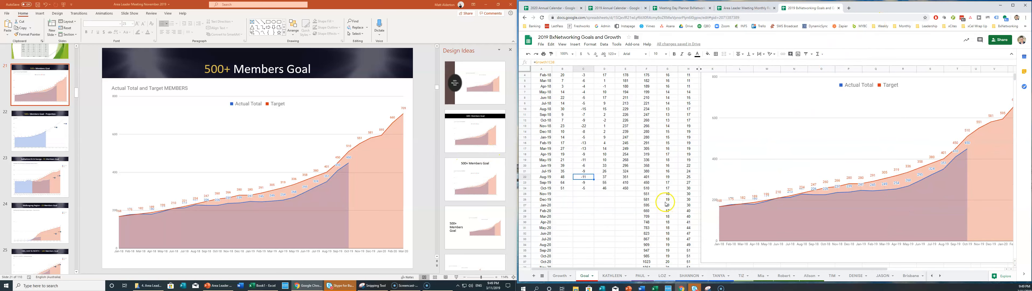
scroll(723, 124, "up", 1)
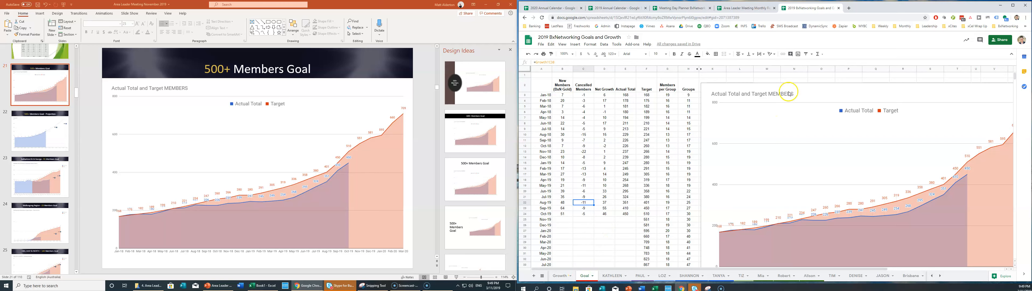
left_click(804, 90)
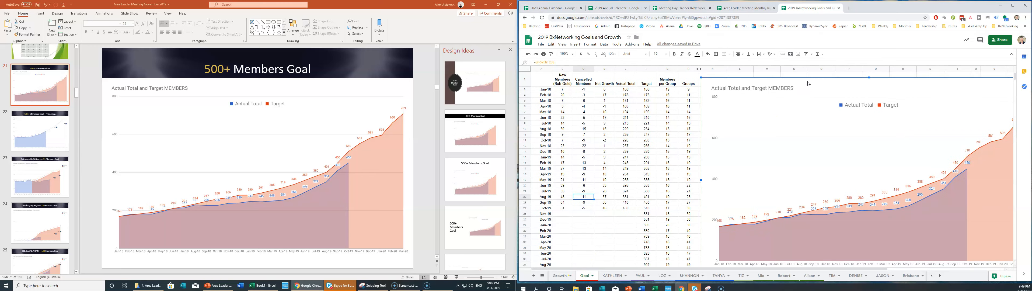
left_click(287, 89)
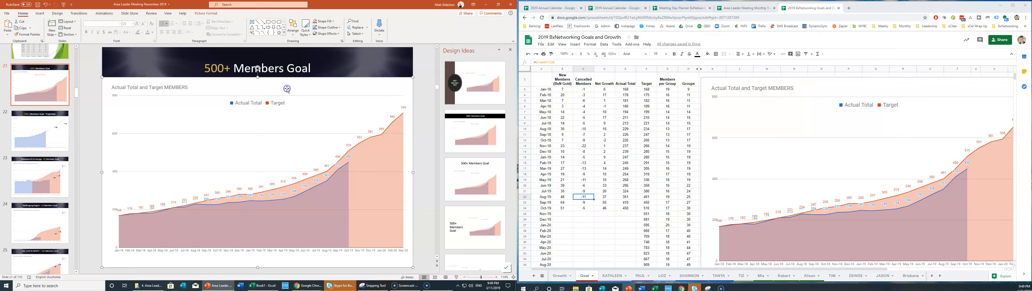
key("Delete")
key("ctrl+v")
mouse_move(286, 90)
left_mouse_down()
mouse_move(285, 82)
mouse_move(285, 91)
mouse_move(275, 87)
left_mouse_up()
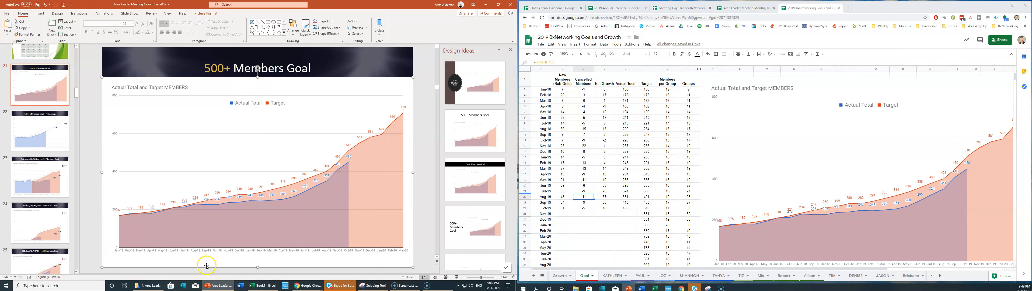
Expand the speaker notes to check the sheet link they hold.
left_click_drag(212, 273, 219, 253)
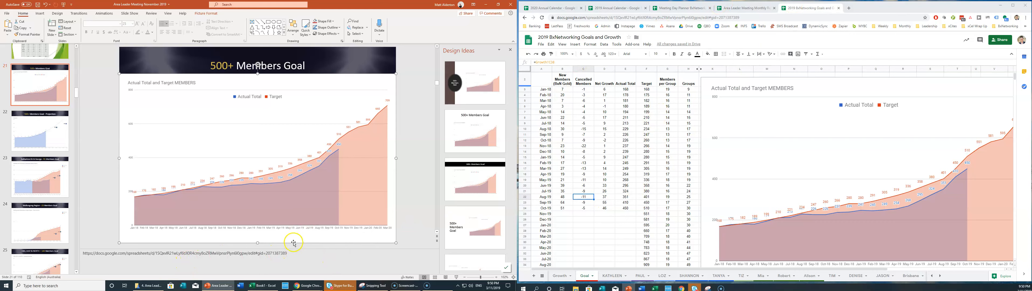
left_click(274, 255)
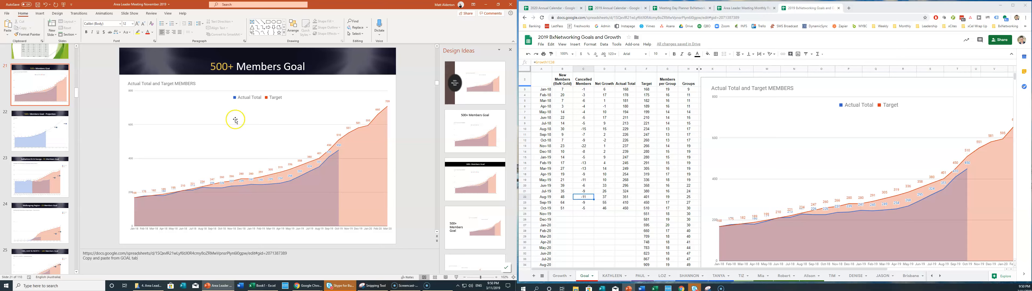
left_click(55, 133)
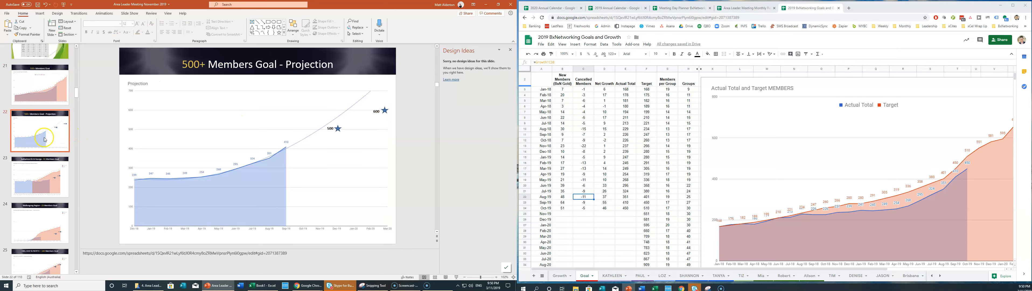
Revisit slide 5, Current Team, to review this month's and last month's vacancy figures.
scroll(54, 138, "up", 8)
scroll(45, 134, "up", 10)
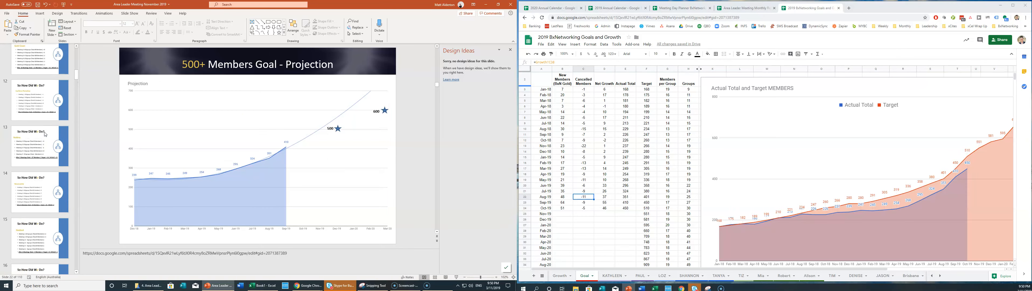
scroll(45, 134, "up", 1)
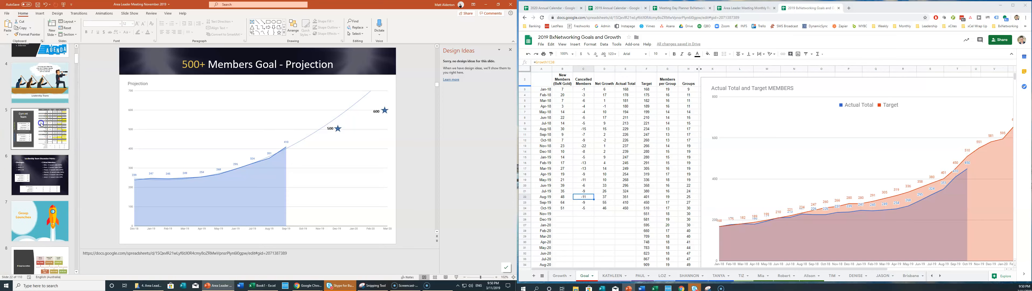
left_click(45, 134)
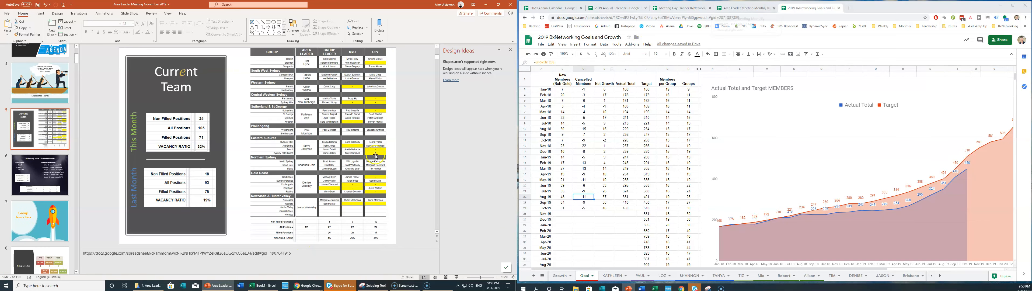
scroll(40, 172, "down", 10)
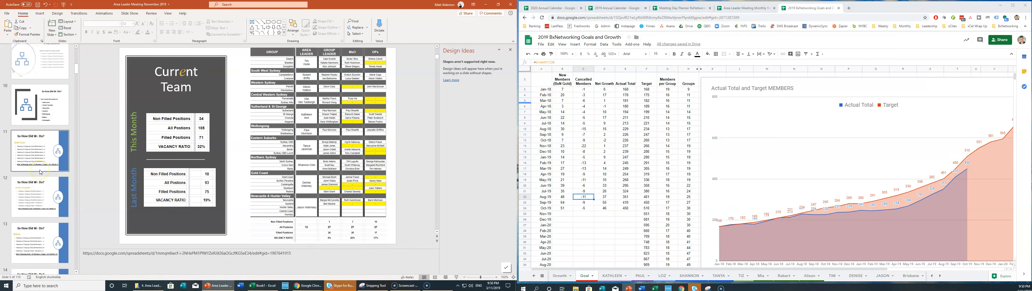
scroll(41, 172, "down", 6)
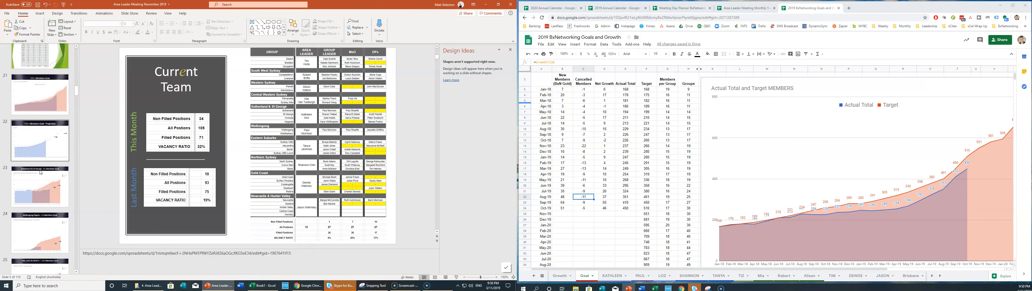
Replace the Projection slide's old chart with the updated projection chart from the spreadsheet.
left_click(46, 139)
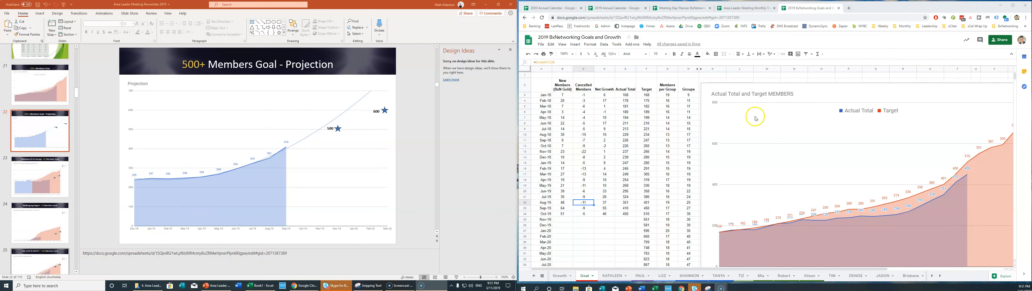
scroll(745, 154, "down", 8)
scroll(750, 157, "down", 5)
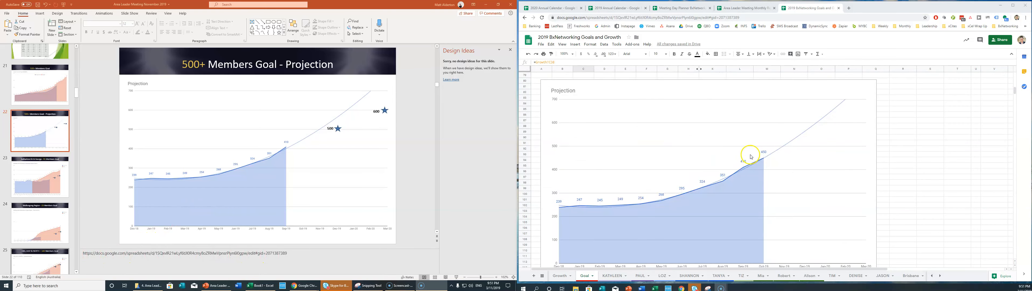
left_click(662, 90)
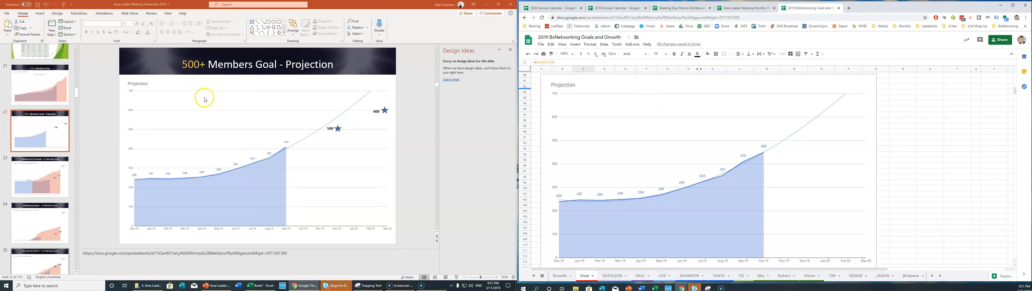
left_click(191, 84)
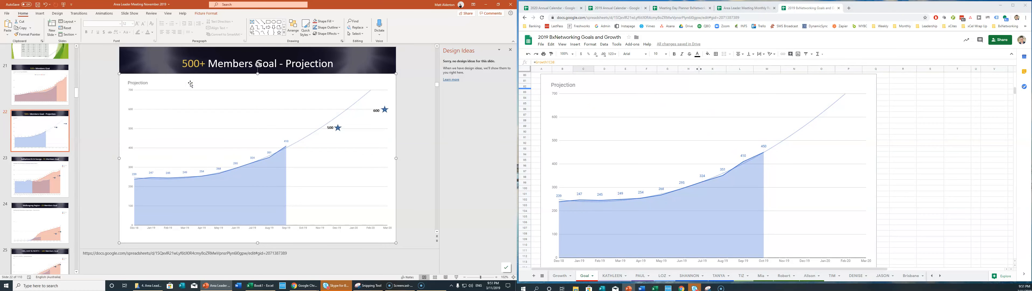
key("Delete")
key("ctrl+v")
Send the pasted projection chart behind the title and stars and move it below the title.
right_click(190, 83)
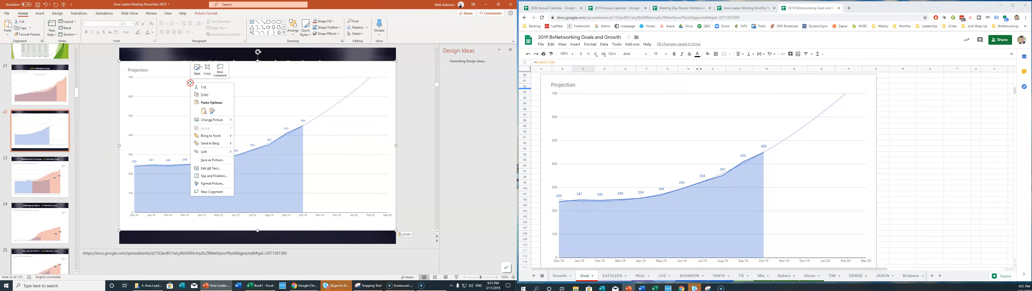
left_click(212, 143)
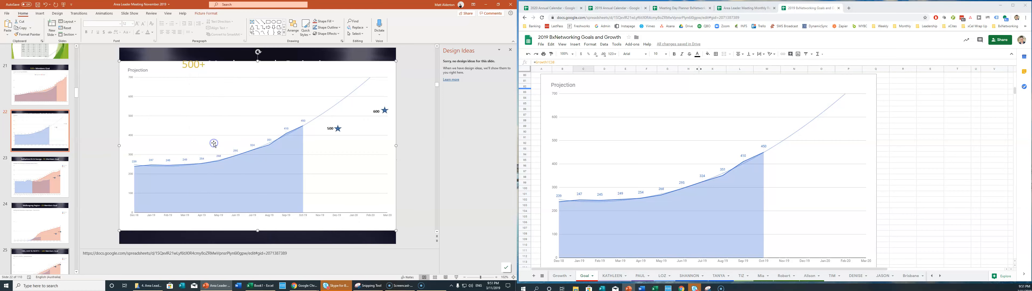
left_click(281, 68)
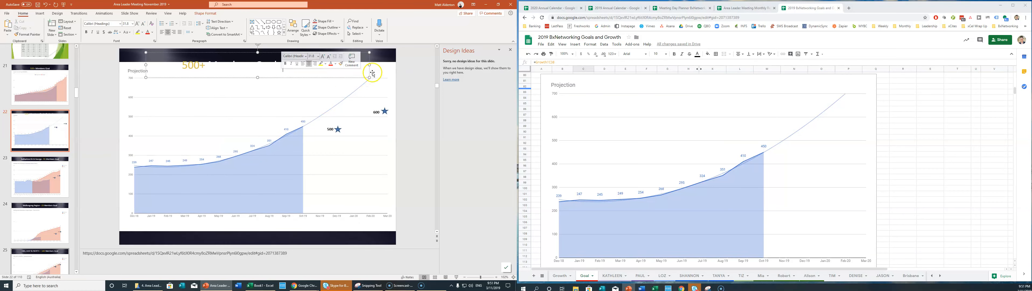
left_click_drag(395, 65, 394, 78)
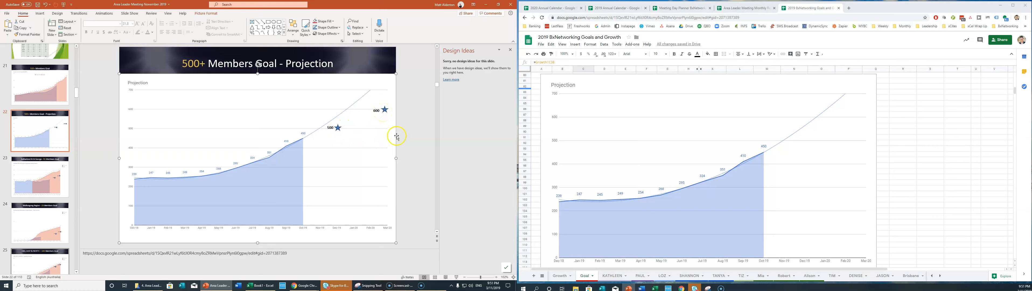
left_click(42, 167)
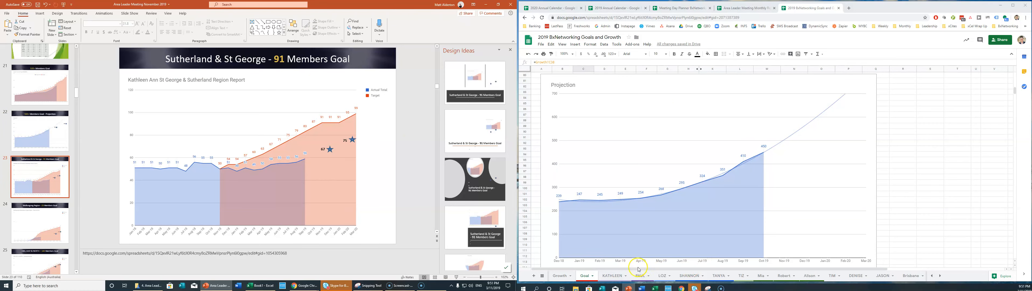
Swap the Sutherland & St George slide's old chart for the KATHLEEN sheet's region report chart.
left_click(613, 275)
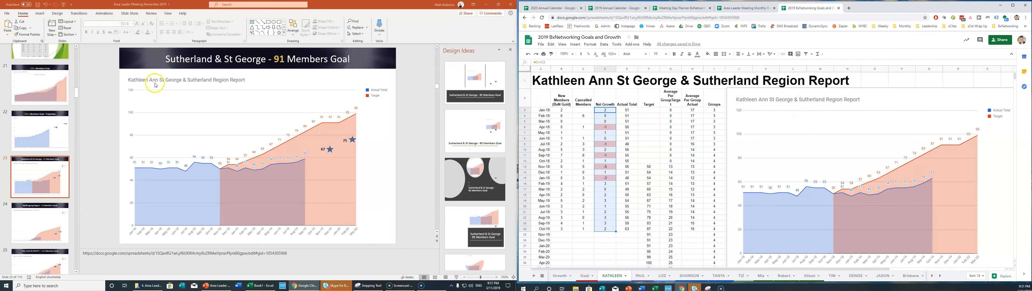
left_click(264, 76)
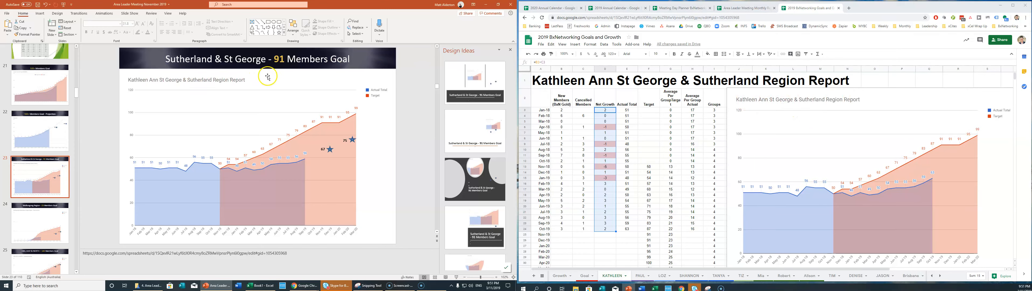
key("Delete")
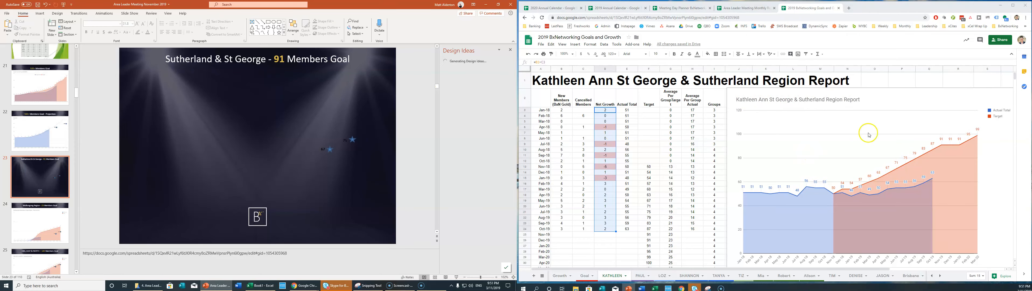
left_click(921, 98)
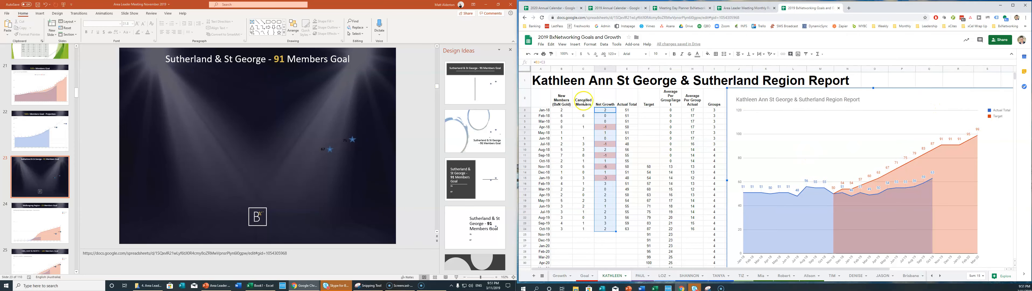
left_click(183, 159)
key("ctrl+v")
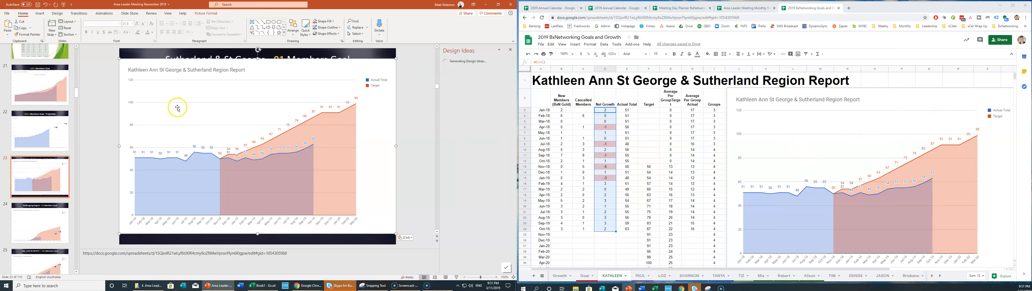
Nudge the pasted chart down and send it behind the 67 and 75 star markers.
key("Down")
key("Down")
key("Down")
key("Down")
key("Down")
key("Down")
key("Down")
key("Down")
key("Down")
key("Down")
key("Down")
key("Down")
key("Down")
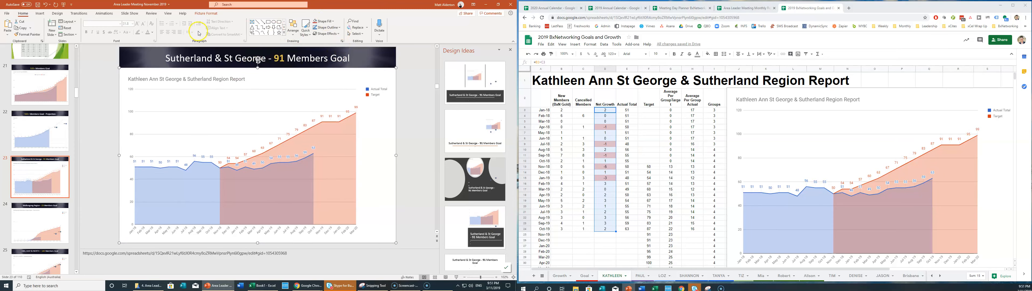
right_click(258, 77)
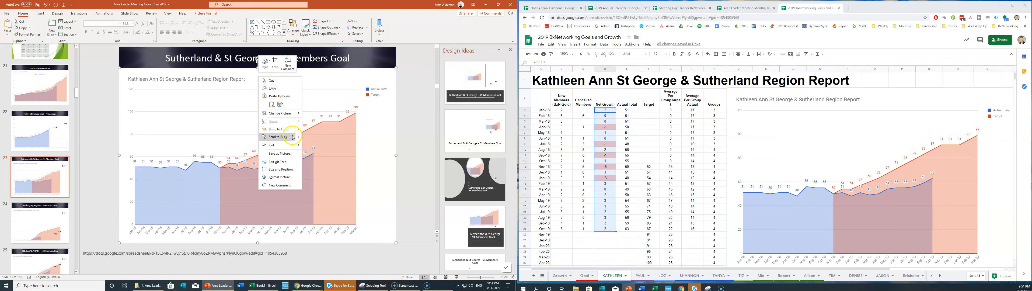
left_click(284, 137)
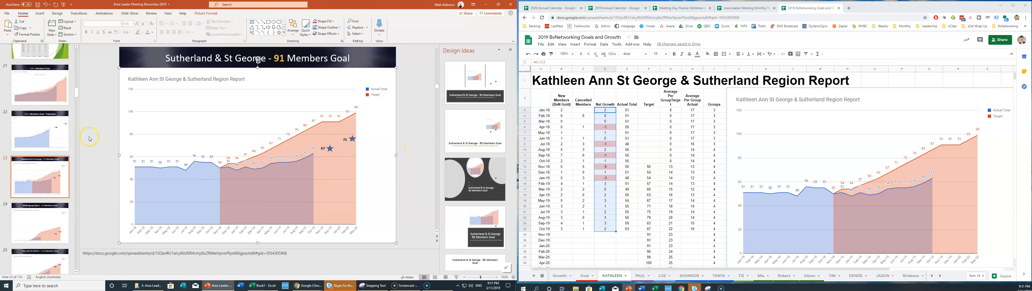
left_click(44, 216)
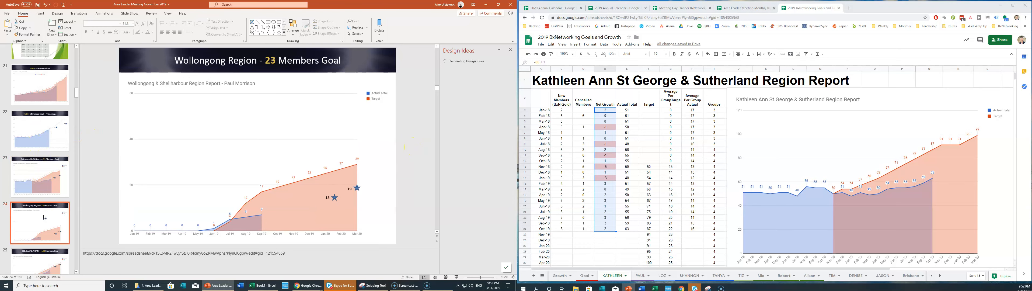
Replace the Wollongong slide's chart with the Wollongong & Shellharbour chart, sent behind the stars and nudged down.
left_click(280, 82)
key("Delete")
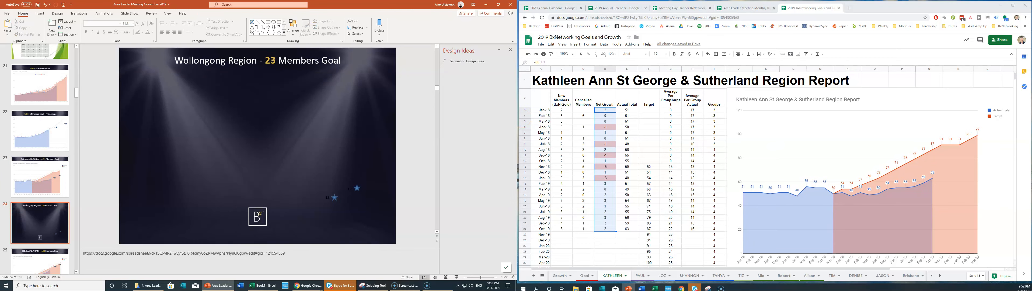
left_click(640, 275)
left_click(725, 126)
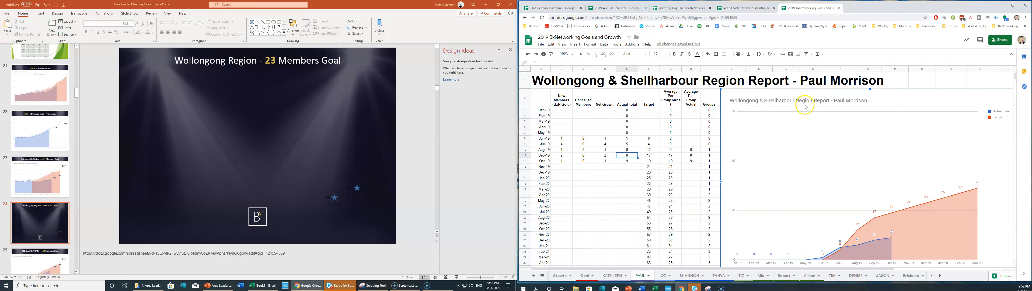
left_click(149, 122)
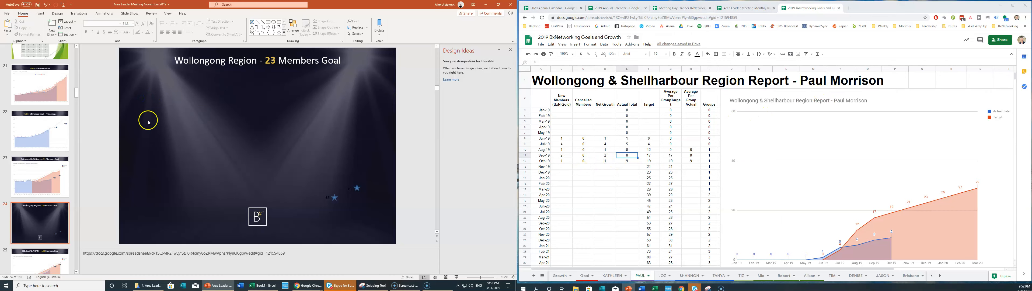
key("ctrl+v")
right_click(299, 71)
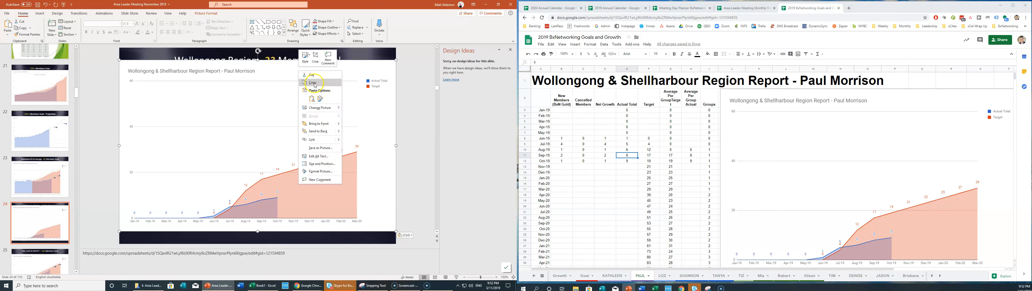
left_click(319, 132)
left_click_drag(288, 75, 288, 85)
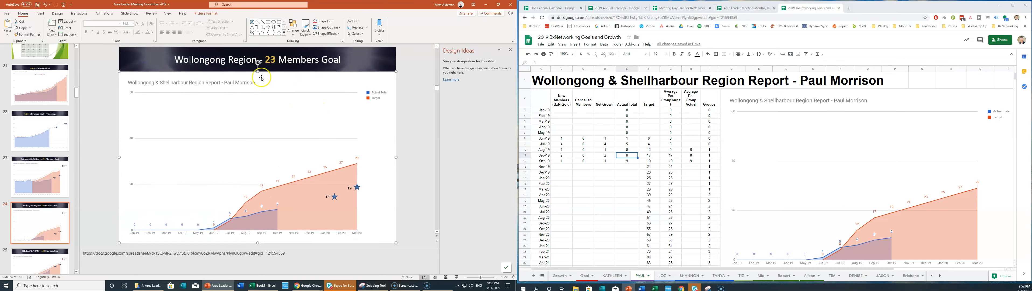
Delete the outdated chart picture from the CBD, EAST & NORTH slide.
scroll(49, 187, "down", 3)
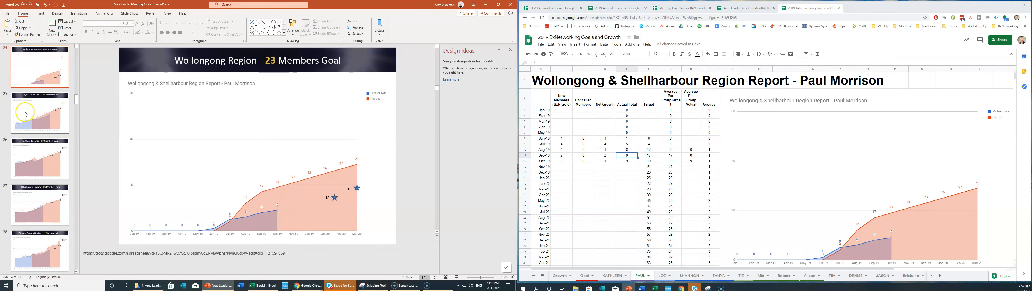
left_click(40, 113)
left_click(262, 83)
key("Delete")
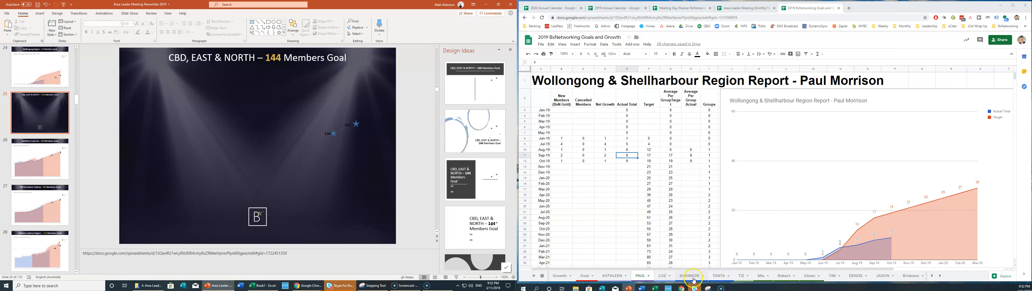
Paste the refreshed CBD, EAST & NORTH chart onto slide 25, lowered and sent behind the stars.
left_click(663, 276)
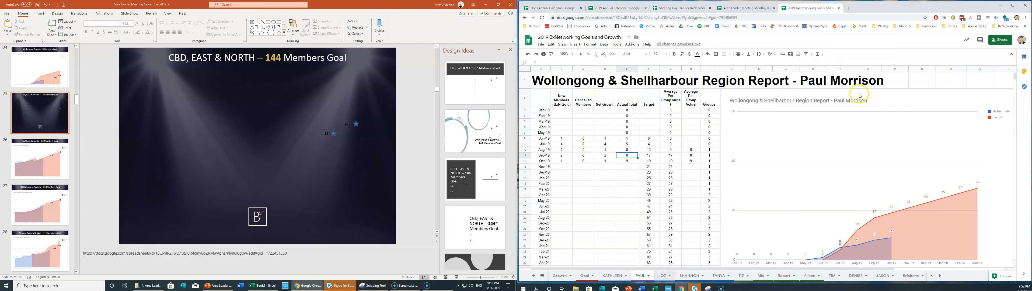
left_click(862, 102)
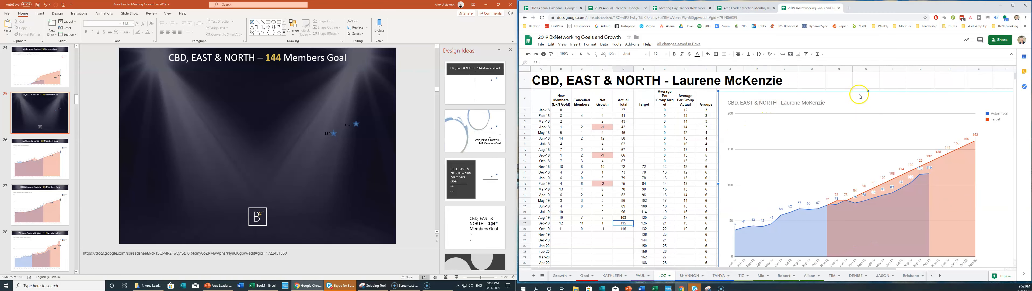
left_click(142, 97)
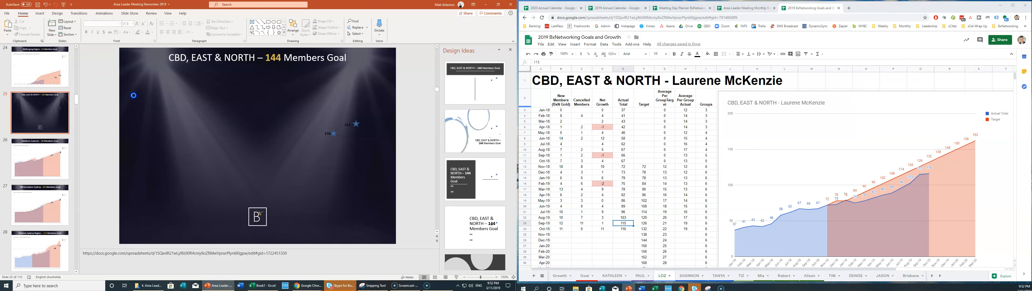
key("ctrl+v")
left_click_drag(252, 71, 251, 79)
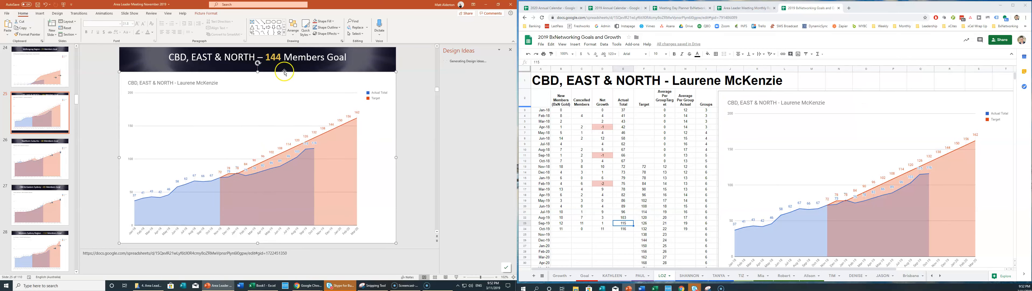
right_click(318, 95)
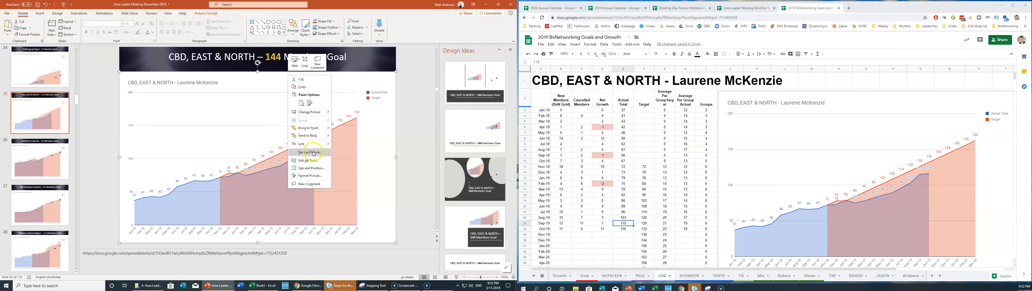
left_click(311, 136)
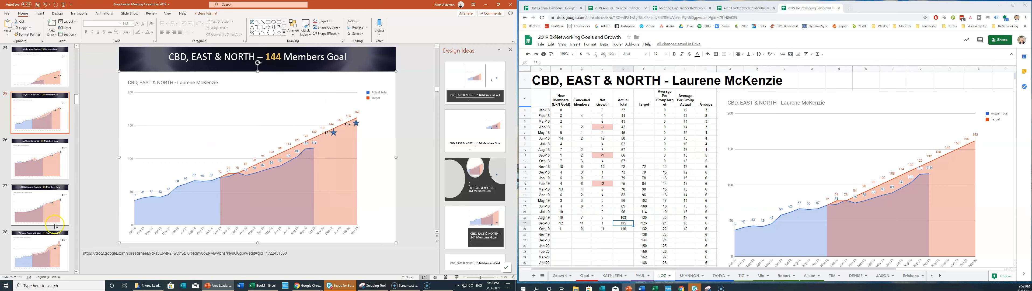
Move on to the CBD & Eastern Sydney slide.
scroll(55, 225, "down", 3)
scroll(55, 227, "down", 1)
scroll(36, 160, "down", 1)
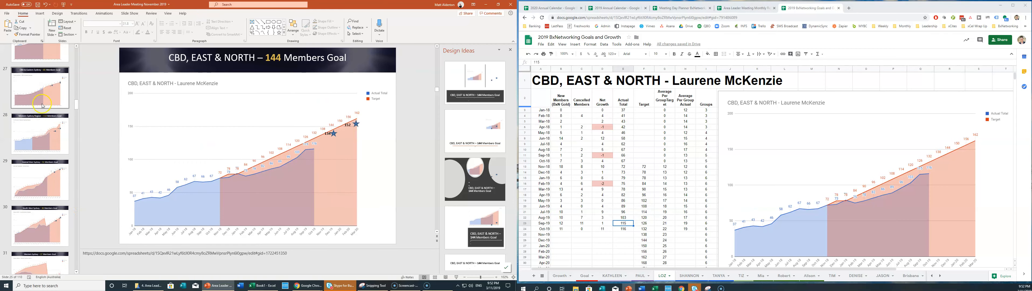
left_click(30, 87)
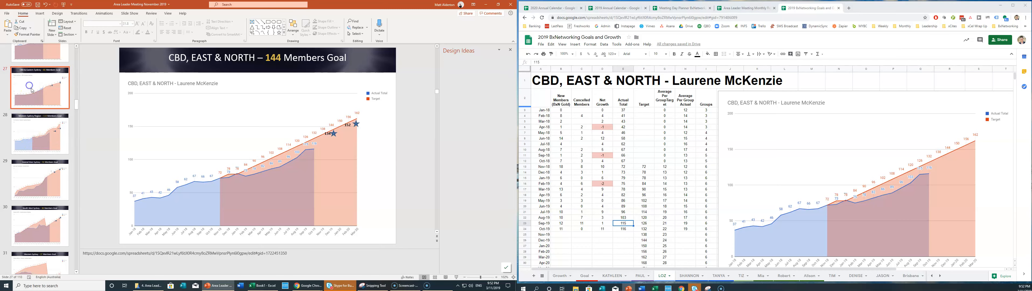
scroll(47, 133, "up", 2)
scroll(46, 132, "up", 1)
Delete the old chart from the Northern Suburbs slide.
scroll(49, 134, "up", 3)
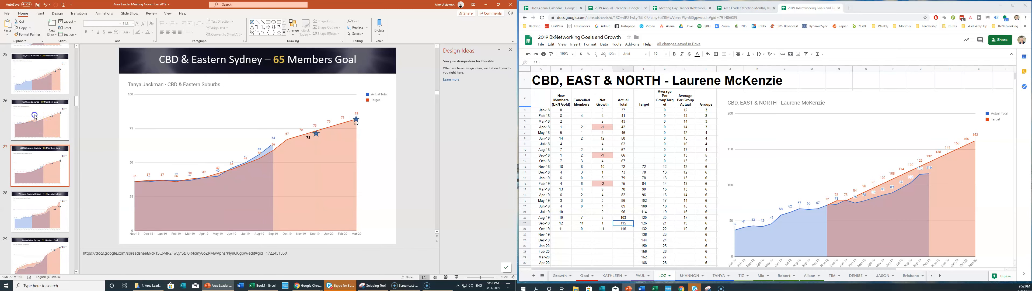
left_click(40, 120)
left_click(259, 81)
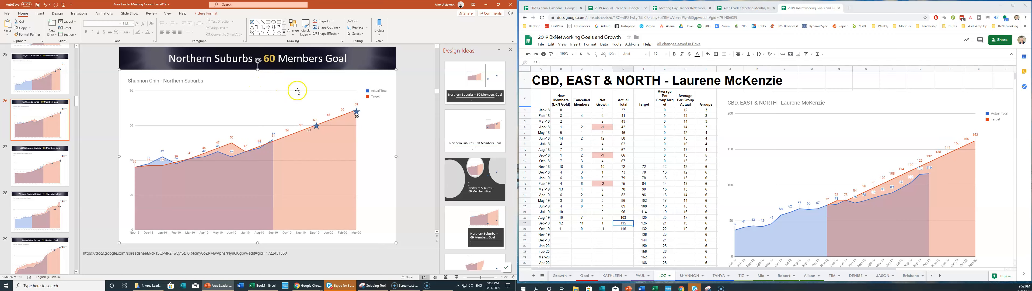
key("Delete")
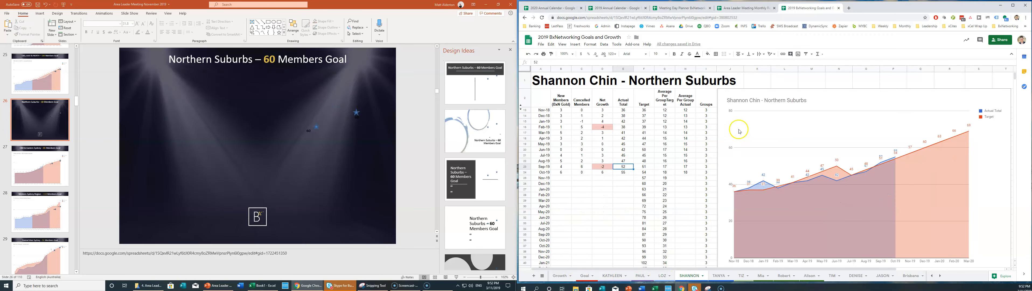
Paste the refreshed Northern Suburbs chart and send it behind the 60 and 69 stars.
left_click(753, 92)
left_click(137, 143)
key("ctrl+v")
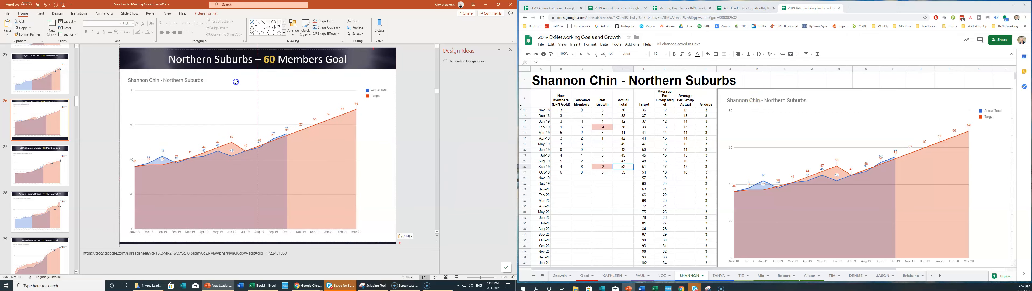
right_click(247, 73)
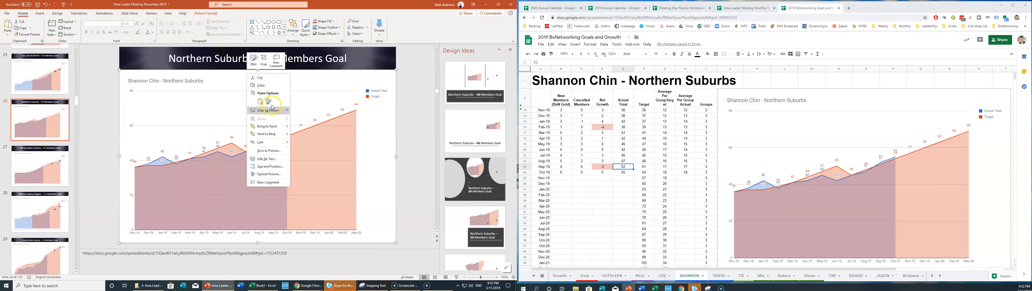
left_click(274, 134)
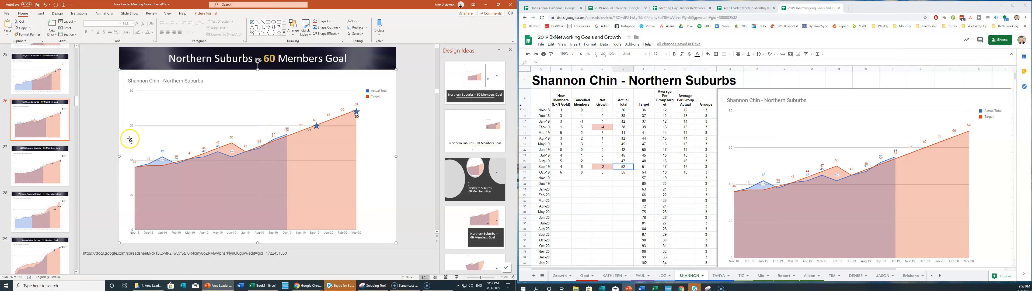
left_click(42, 162)
Replace the slide's old chart with the refreshed CBD & Eastern Suburbs chart, behind the 73 and 82 stars.
left_click(250, 81)
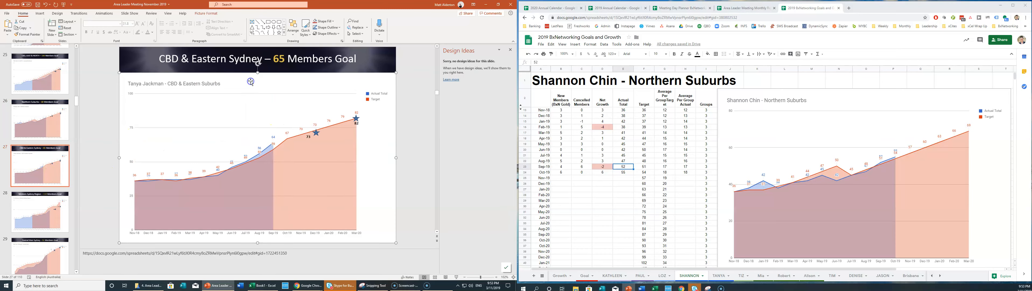
key("Delete")
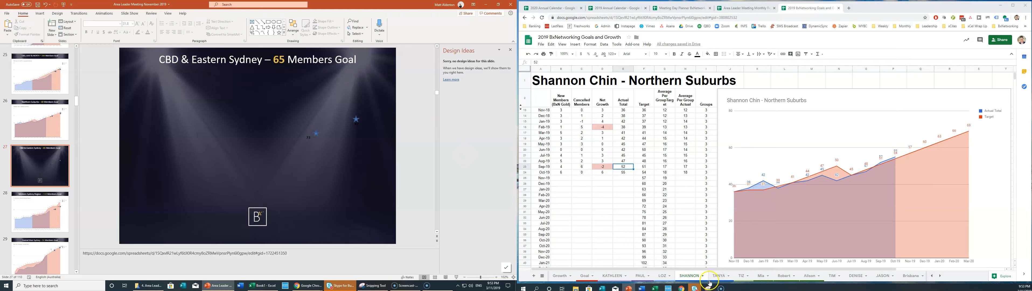
left_click(719, 275)
left_click(771, 95)
key("ctrl+c")
left_click(219, 126)
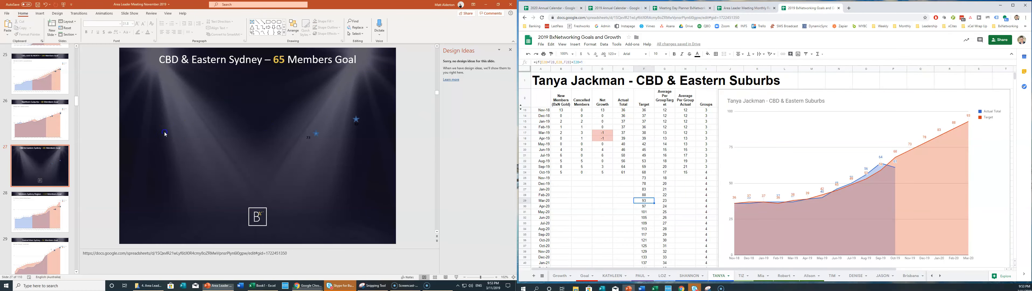
key("ctrl+v")
left_click_drag(250, 71, 249, 83)
right_click(260, 77)
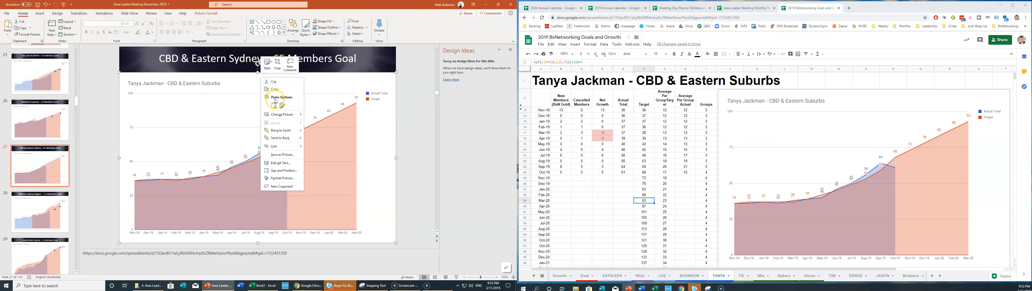
left_click(287, 139)
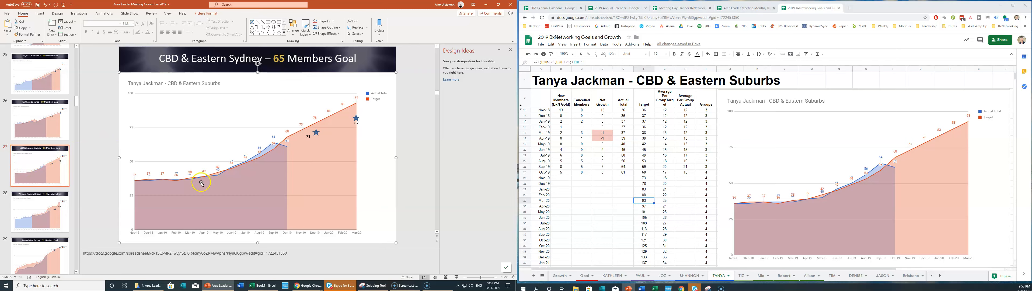
Move the right-hand star and its 82 label up onto the chart line.
left_click(356, 120)
left_click(356, 131, "shift")
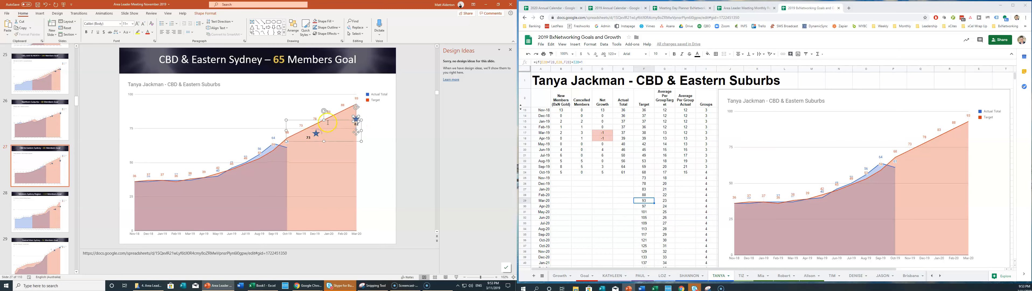
left_click_drag(329, 119, 327, 113)
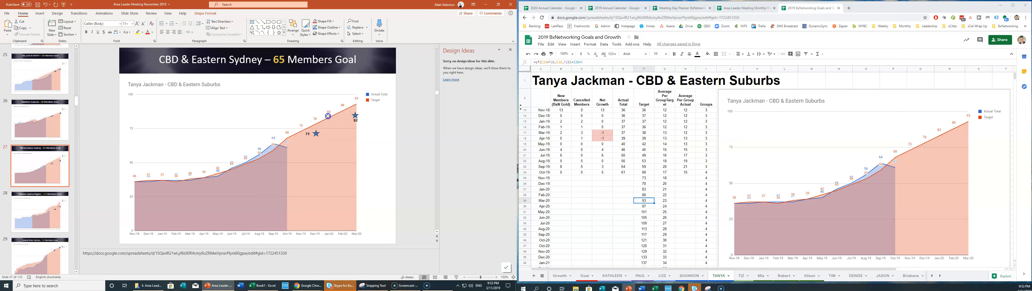
left_click(404, 135)
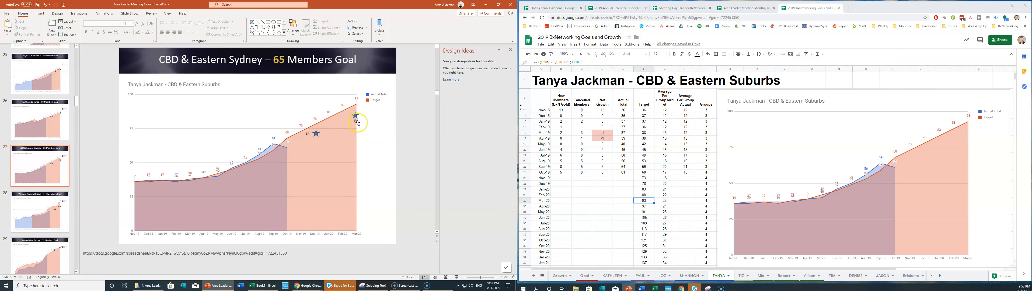
left_click(316, 133)
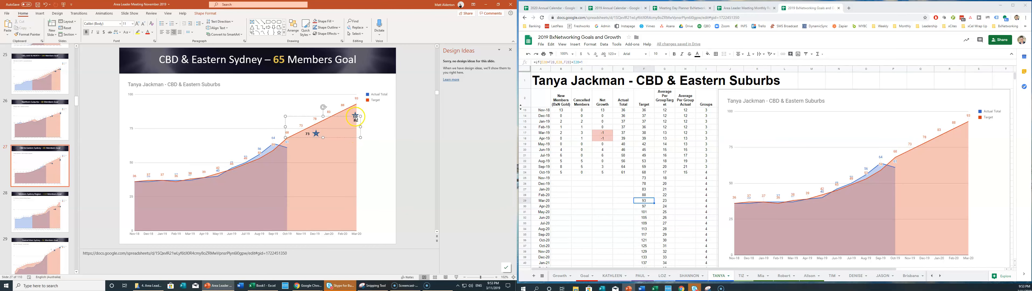
left_click(404, 128)
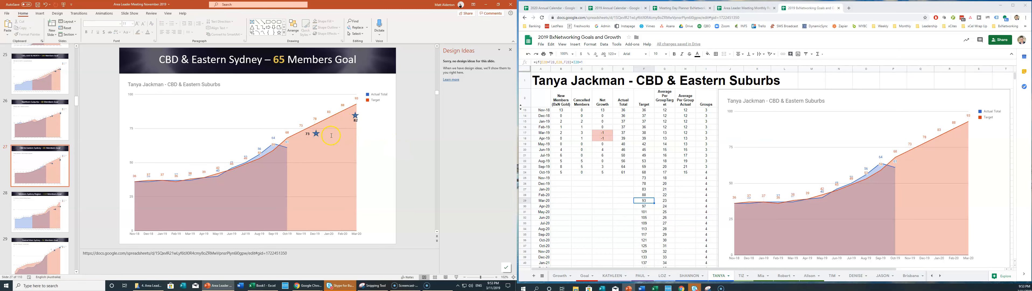
scroll(156, 126, "down", 1)
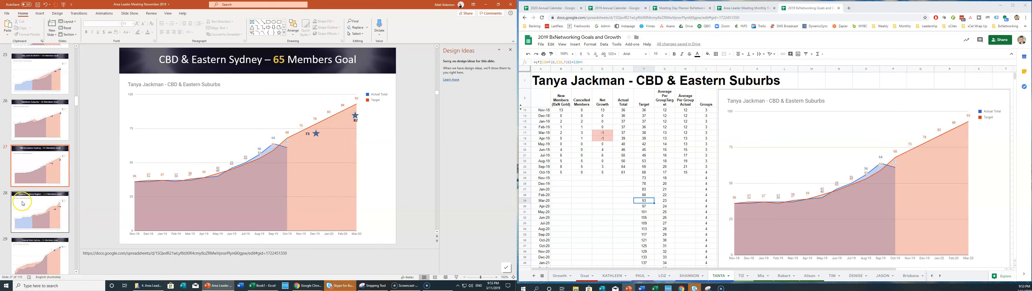
Replace the Western Sydney Region slide's chart with the refreshed one, lowered and behind the stars.
left_click(224, 73)
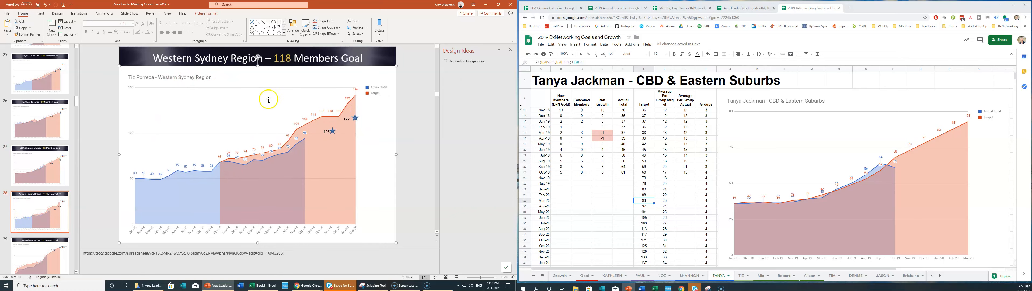
key("Delete")
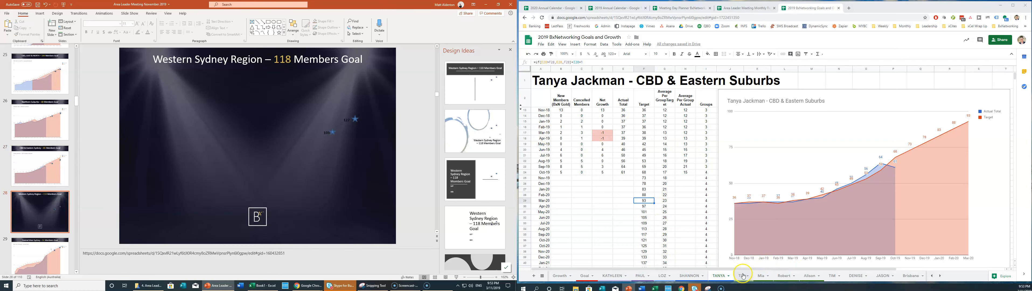
left_click(741, 276)
left_click(836, 100)
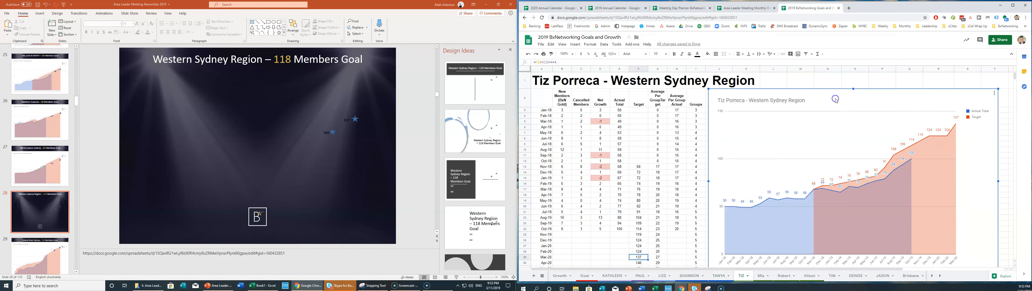
key("ctrl+c")
left_click(152, 157)
key("ctrl+v")
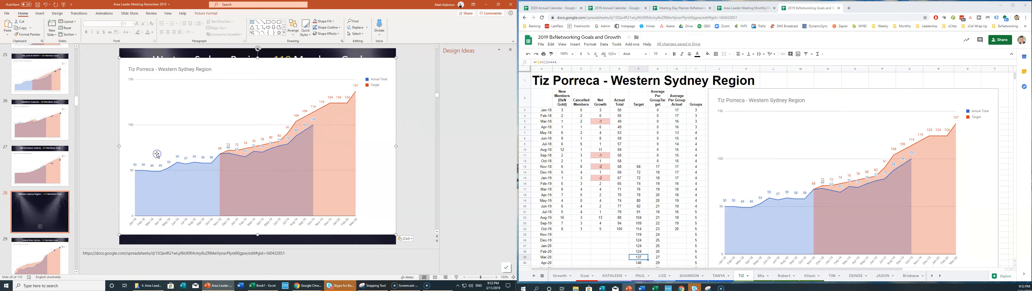
left_click_drag(245, 81, 245, 90)
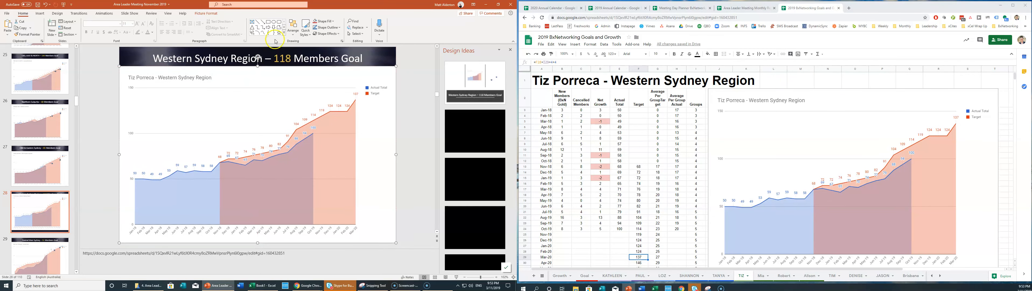
right_click(286, 72)
left_click(311, 131)
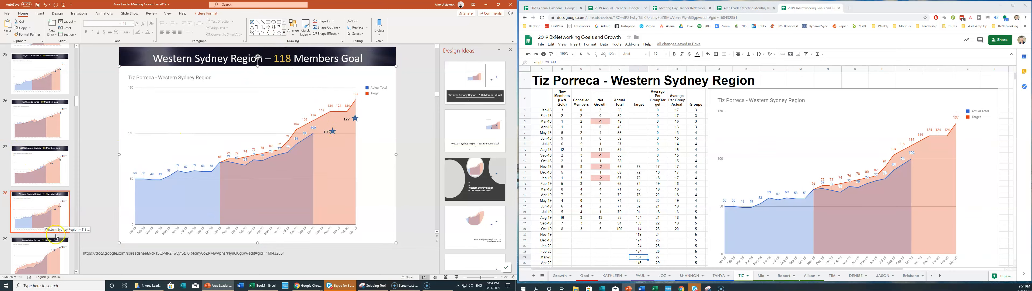
Delete the old chart from the Central West Sydney slide.
left_click(40, 253)
left_click(258, 75)
key("Delete")
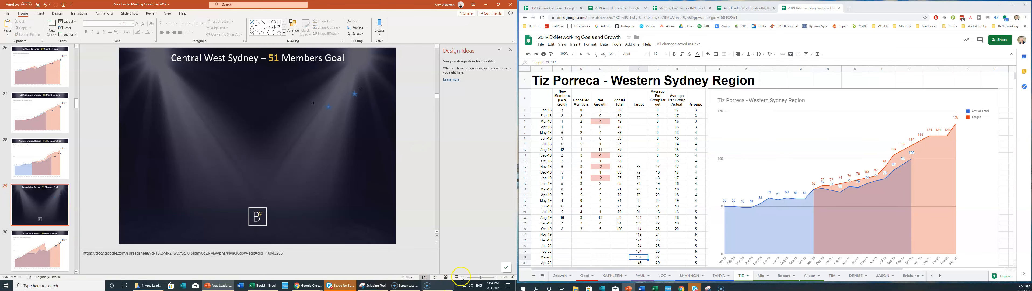
Paste the refreshed Central West chart onto slide 29, below the title and behind the stars.
left_click(761, 273)
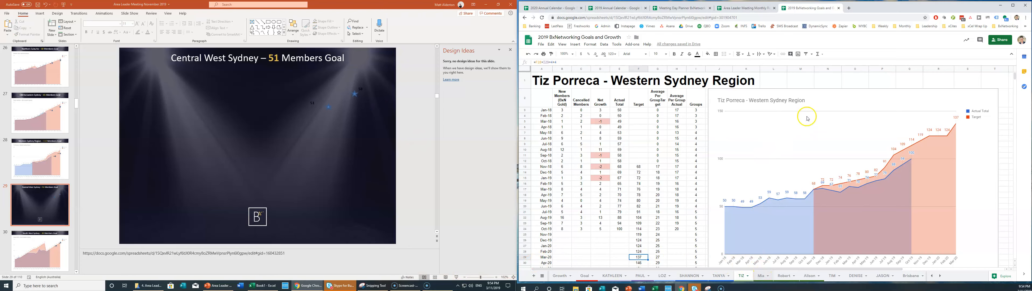
left_click(825, 100)
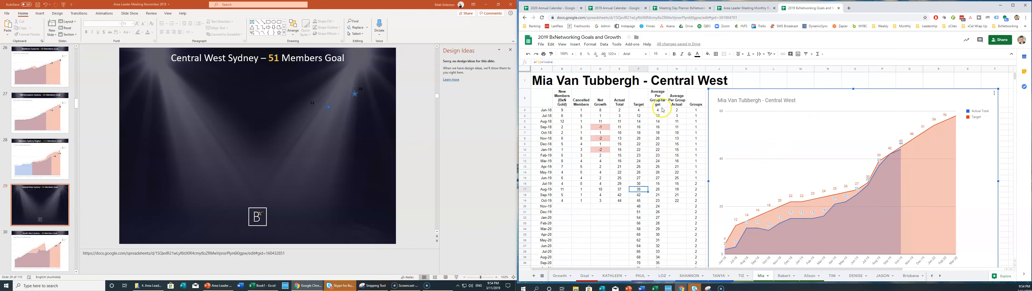
left_click(132, 132)
key("ctrl+v")
left_click_drag(232, 85, 232, 93)
right_click(249, 81)
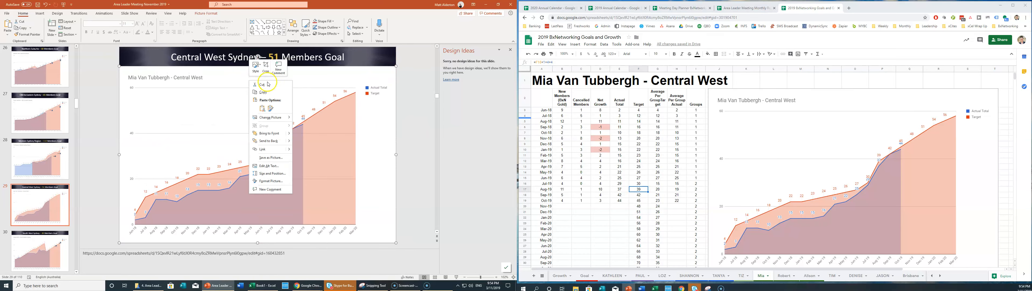
left_click(260, 141)
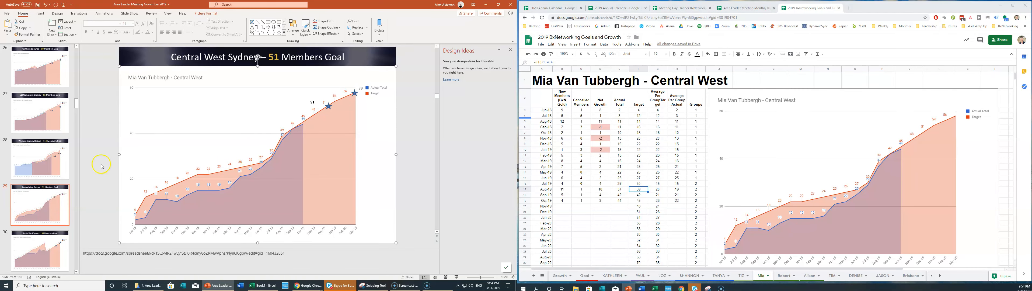
scroll(102, 166, "down", 3)
left_click(249, 83)
Swap slide 30's old chart for the refreshed South Western Sydney chart, placed behind the stars.
key("Delete")
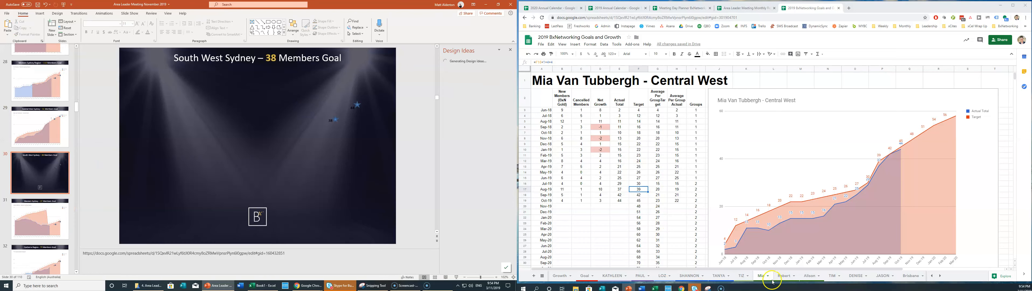
left_click(785, 276)
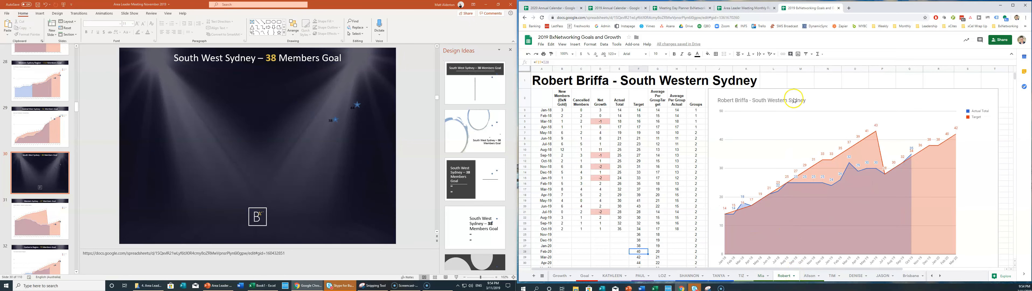
left_click(811, 93)
left_click(141, 138)
key("ctrl+v")
left_click_drag(250, 75, 250, 79)
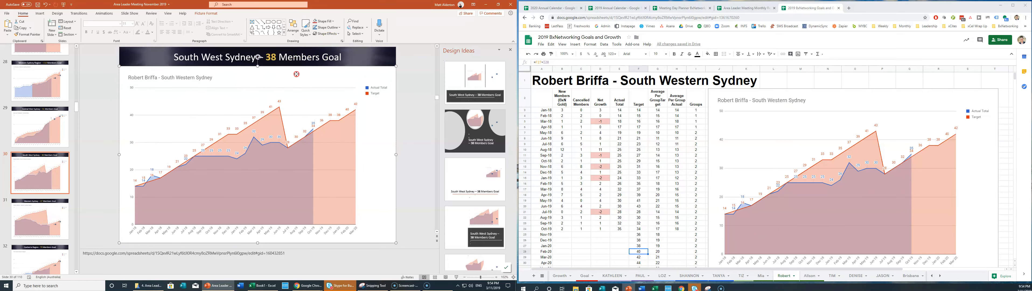
right_click(297, 75)
left_click(316, 134)
left_click(40, 218)
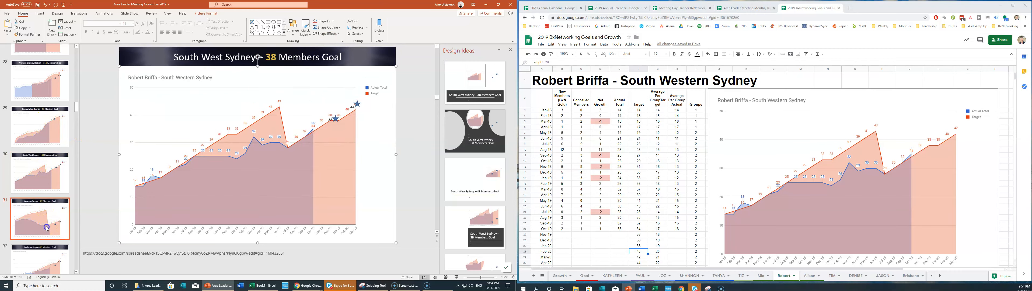
Replace slide 31's chart with the refreshed Western Sydney Region chart, behind the stars.
key("Delete")
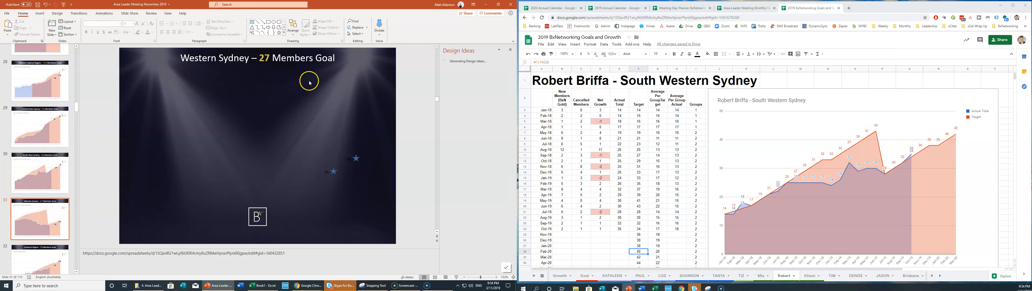
left_click(821, 277)
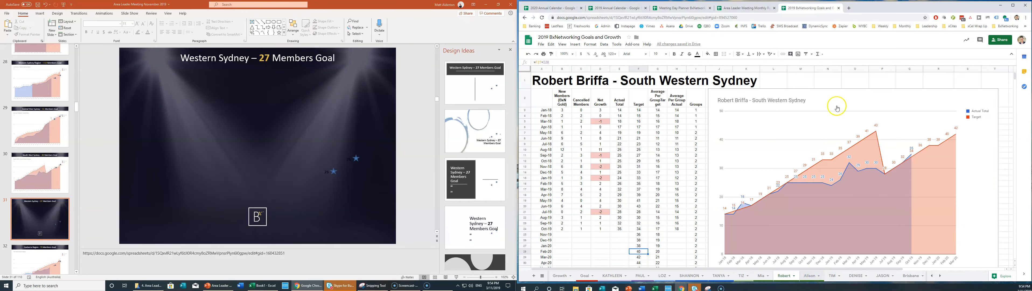
left_click(843, 120)
left_click(150, 174)
key("ctrl+v")
left_click_drag(255, 70, 254, 80)
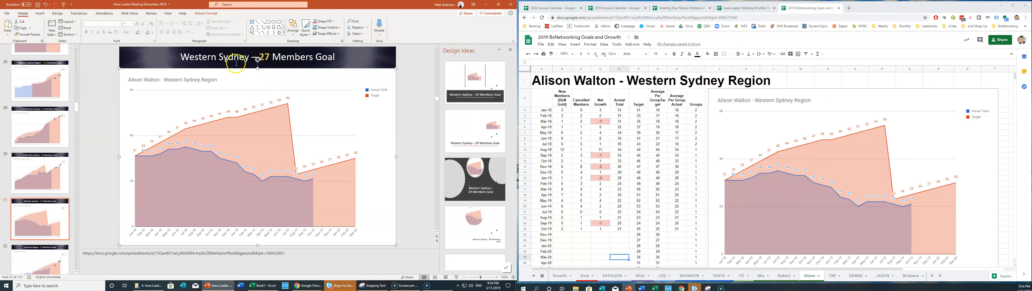
right_click(249, 81)
left_click(270, 143)
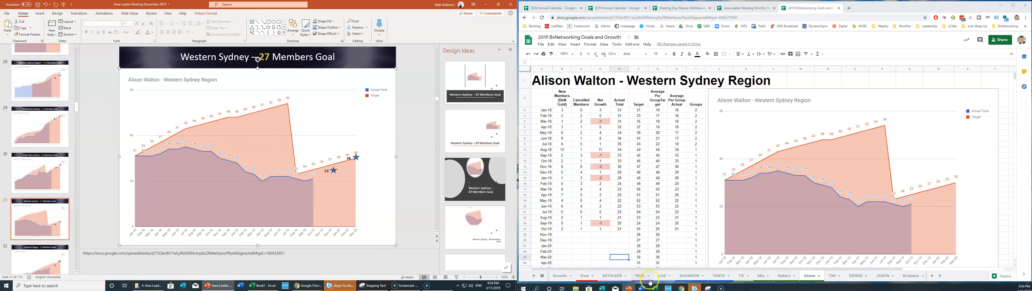
Pick up the Canberra Region chart from its sheet and go to the Canberra Region slide.
key("ctrl+Page_Down")
left_click(820, 97)
left_click(49, 257)
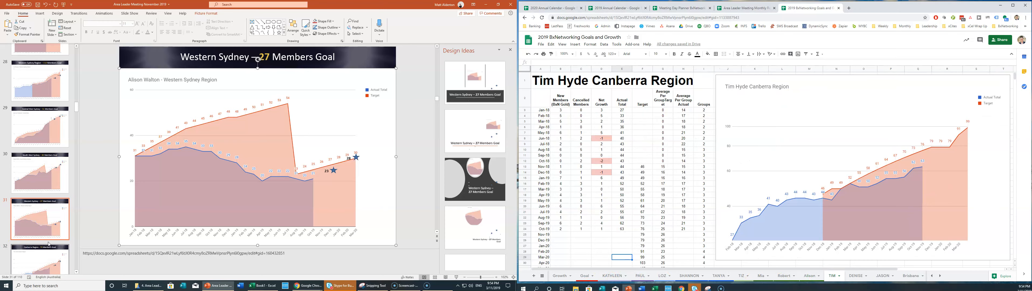
Replace the Canberra Region chart with the refreshed one behind the stars, then show the Gold Coast slide.
left_click(214, 83)
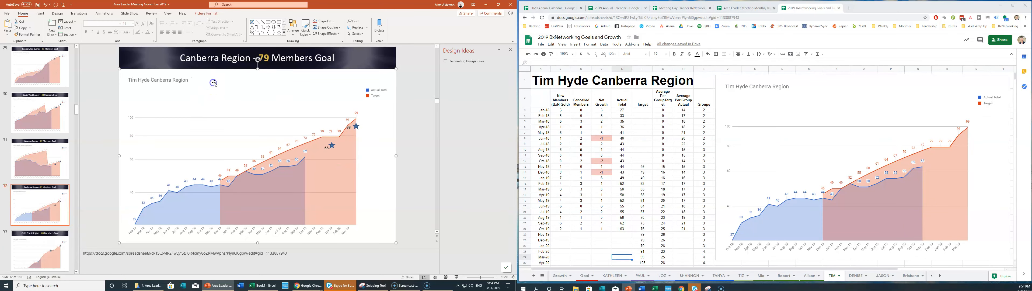
key("Delete")
key("ctrl+v")
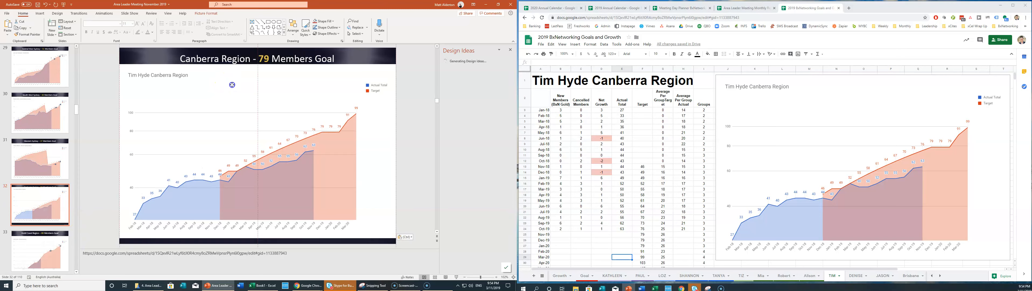
left_click_drag(232, 88, 235, 88)
right_click(235, 88)
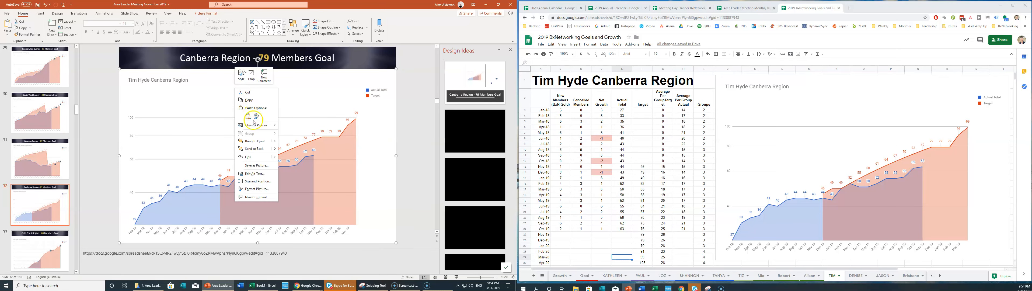
left_click(256, 147)
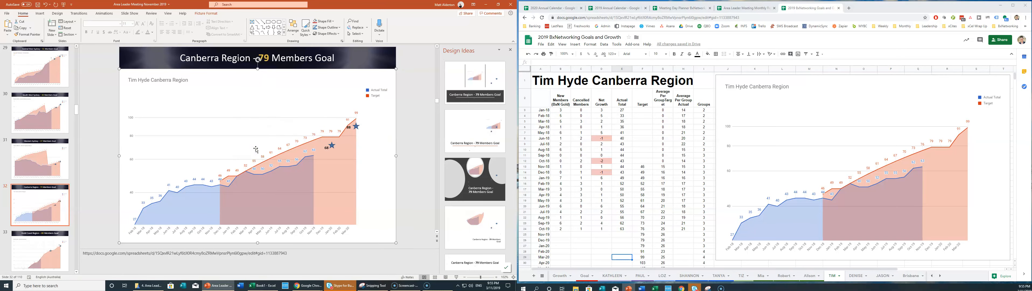
left_click(149, 158)
scroll(82, 178, "down", 3)
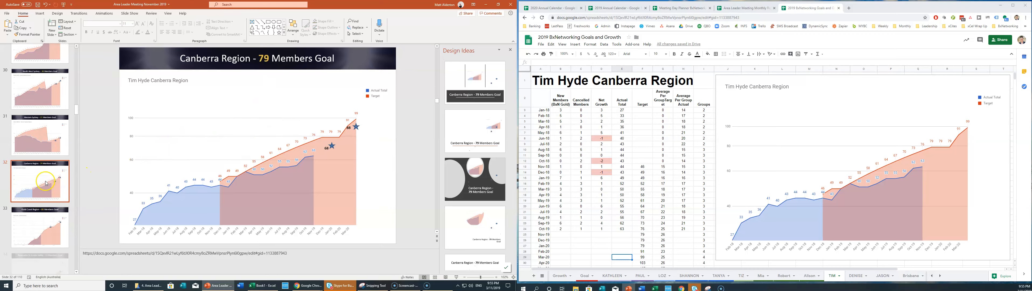
Replace the Gold Coast slide's chart with the refreshed DENISE sheet chart, behind the stars.
left_click(227, 79)
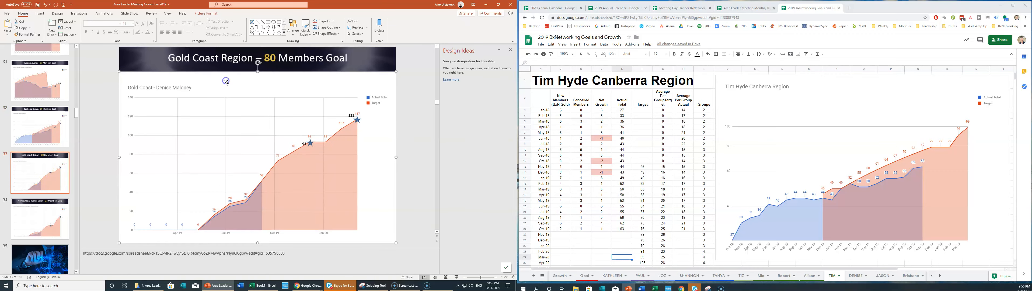
key("Delete")
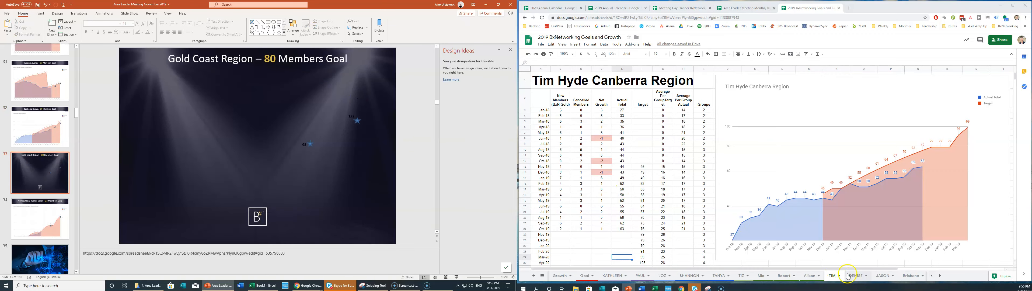
left_click(856, 276)
left_click(802, 83)
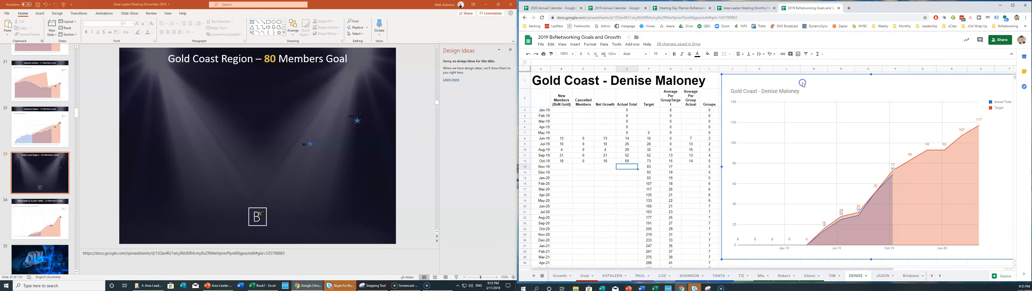
key("ctrl+c")
left_click(224, 127)
key("ctrl+v")
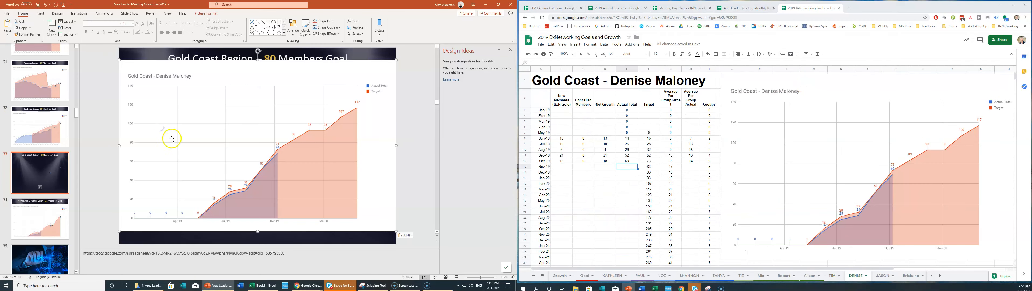
left_click_drag(244, 79, 245, 90)
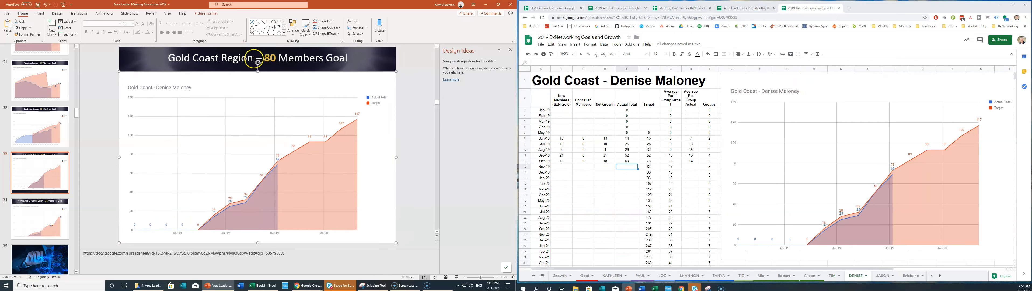
right_click(200, 78)
left_click(223, 137)
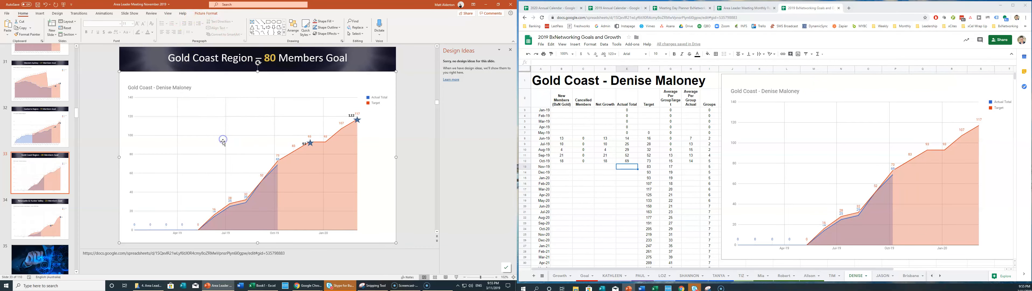
Copy the Central Coast & Hunter Valley chart from the JASON sheet for the Newcastle slide.
left_click(881, 276)
left_click(785, 97)
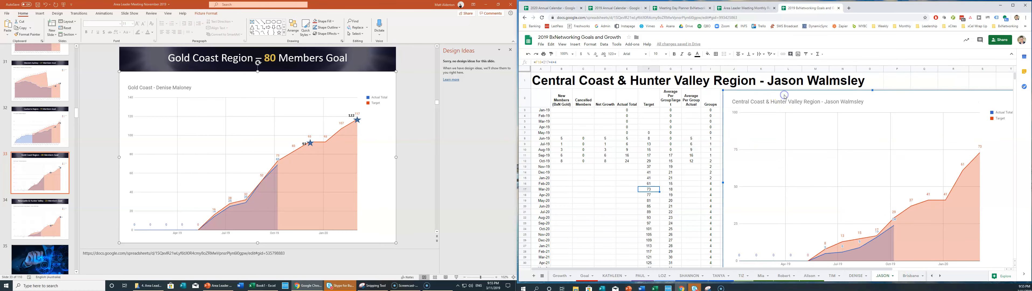
key("ctrl+c")
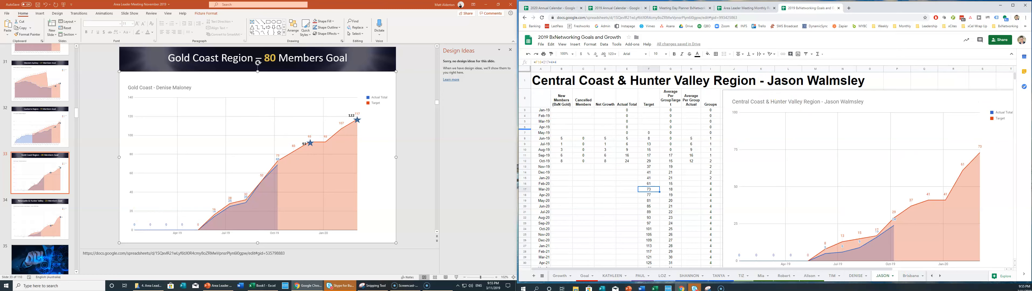
left_click(40, 223)
Swap slide 34's old chart for the copied Central Coast & Hunter Valley chart, behind the stars.
left_click(216, 76)
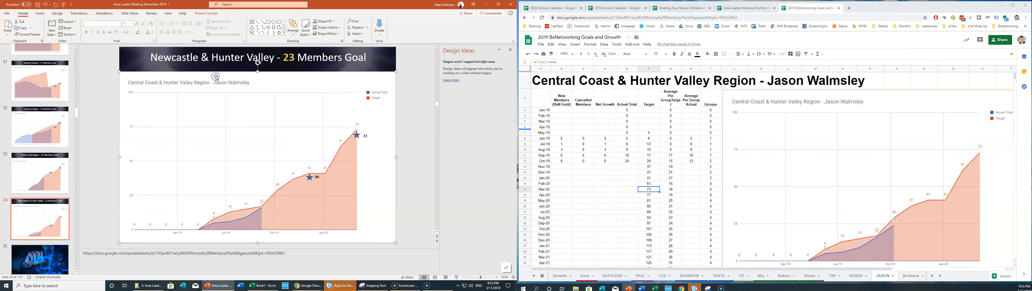
key("Delete")
key("ctrl+v")
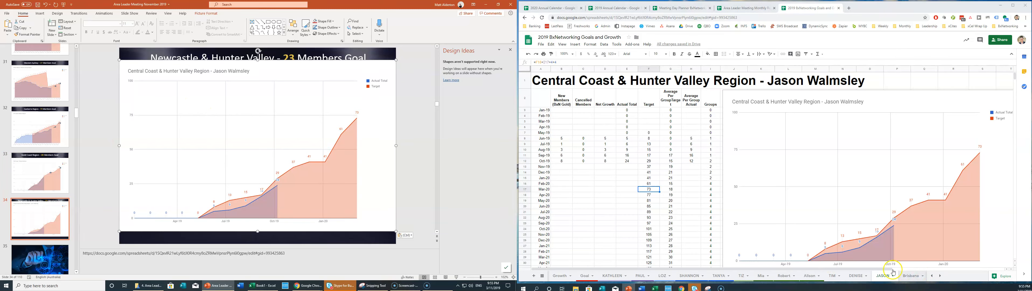
left_click_drag(272, 68, 272, 79)
right_click(273, 79)
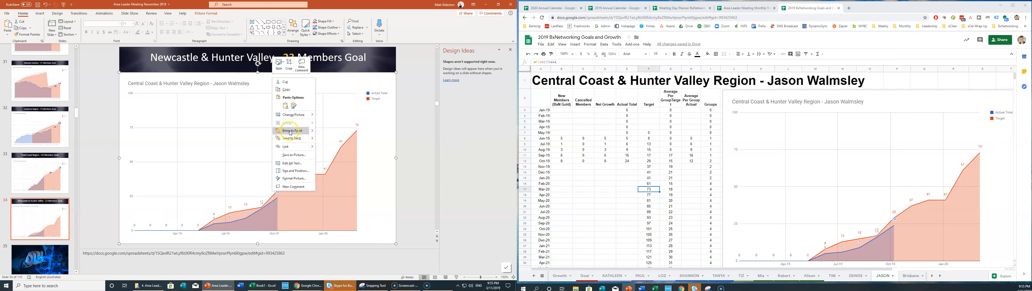
left_click(291, 138)
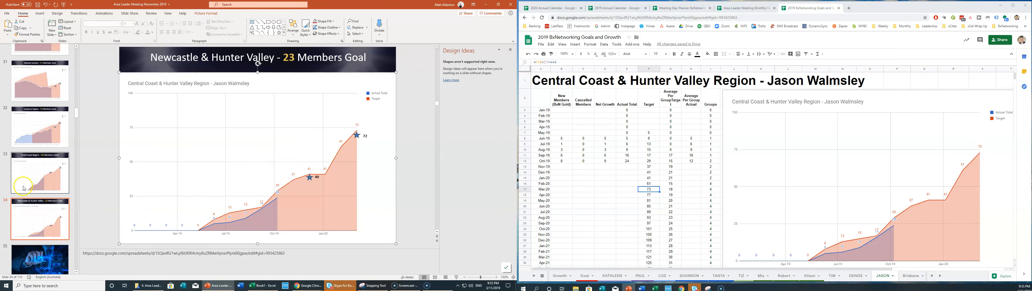
left_click(36, 211)
scroll(36, 208, "down", 2)
scroll(41, 149, "down", 3)
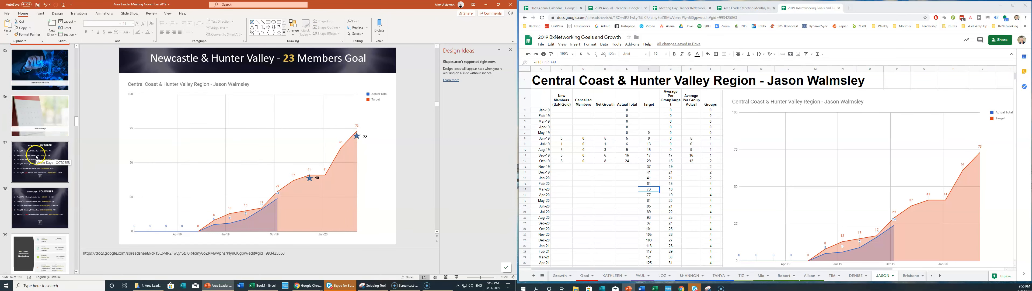
scroll(35, 156, "down", 1)
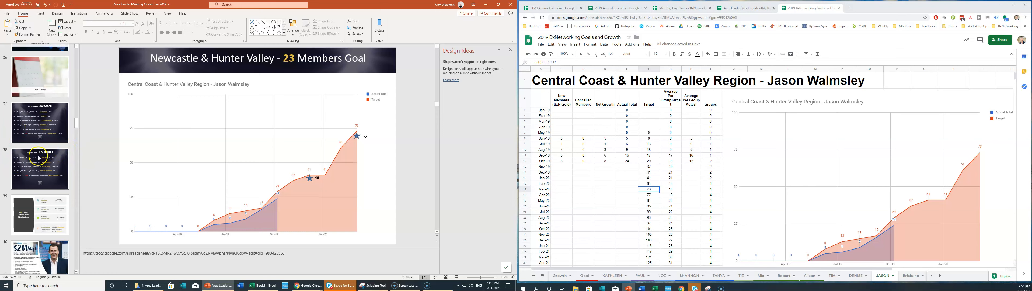
scroll(40, 158, "down", 2)
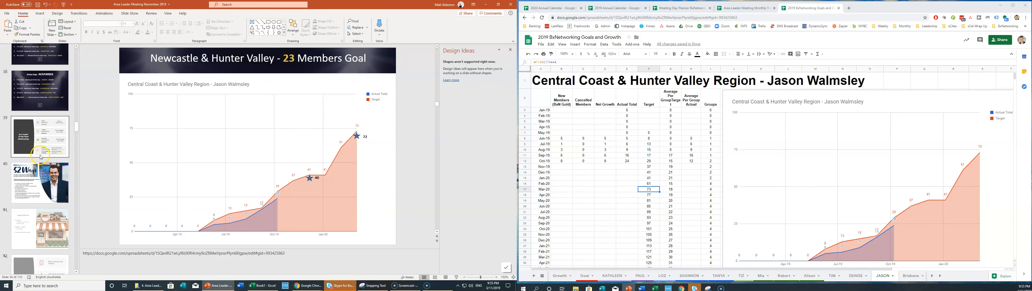
Scroll down the thumbnails to slide 63, the Member xCites score slide (This Month 42%, Last Month 38%).
scroll(34, 142, "down", 5)
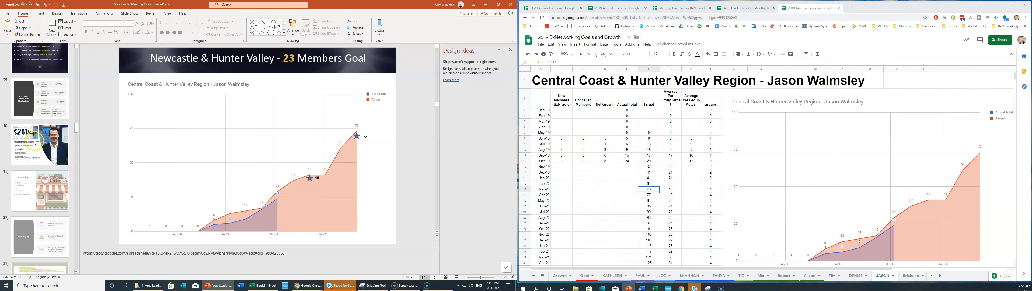
scroll(34, 145, "down", 4)
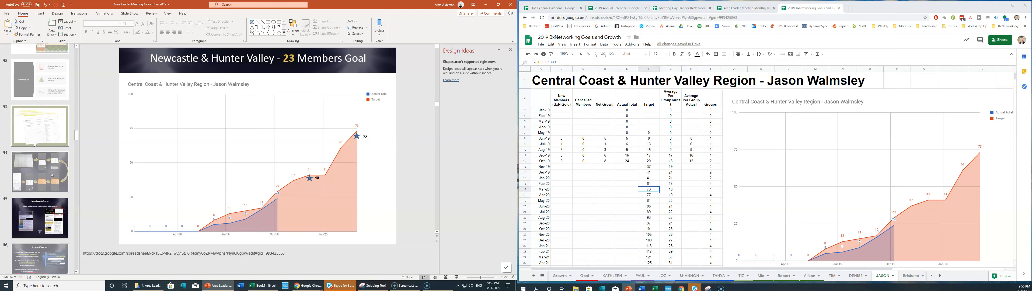
scroll(34, 145, "down", 6)
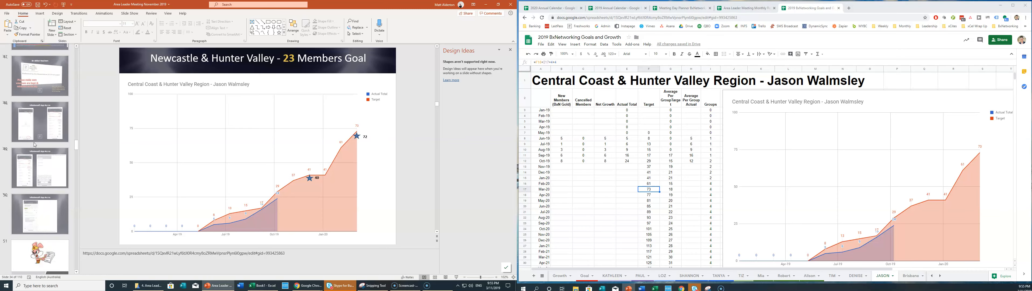
scroll(34, 144, "down", 4)
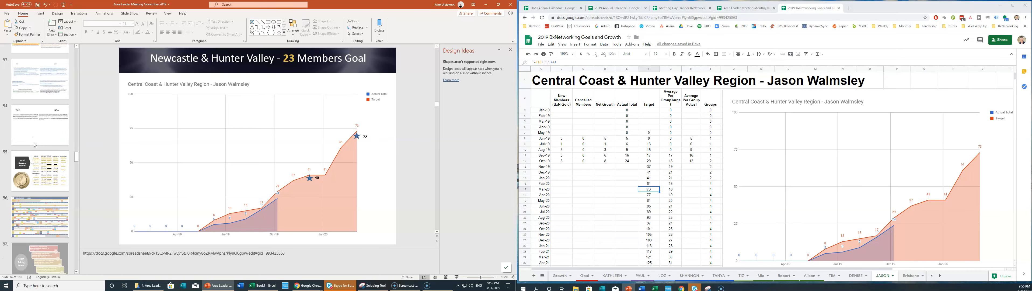
left_click(52, 193)
scroll(49, 197, "down", 4)
scroll(52, 204, "down", 4)
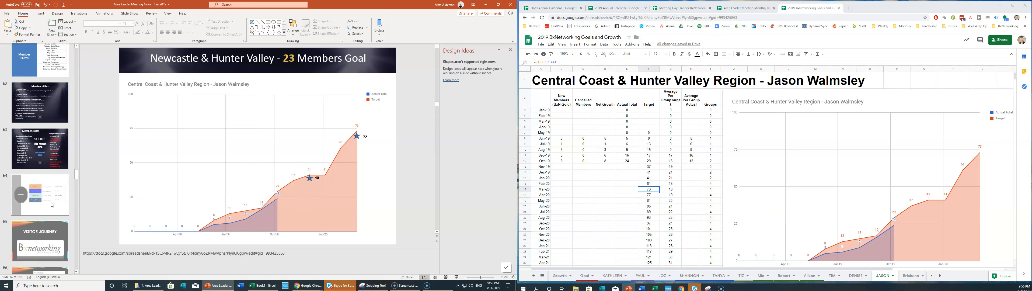
left_click(36, 150)
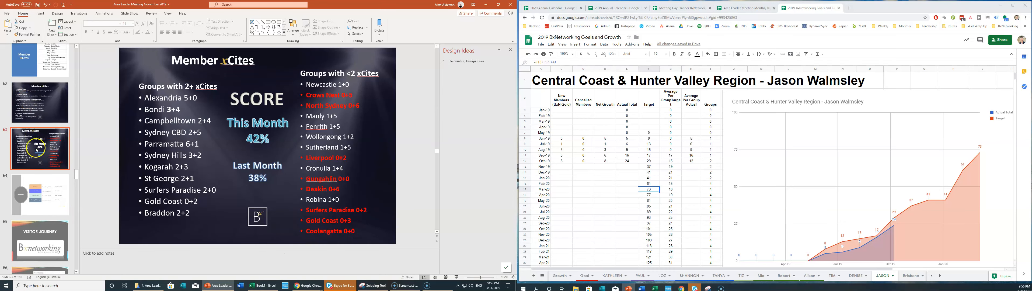
Open every xCites bookmark in new Chrome tabs and switch to the Member xCites - ACT spreadsheet.
left_click(847, 9)
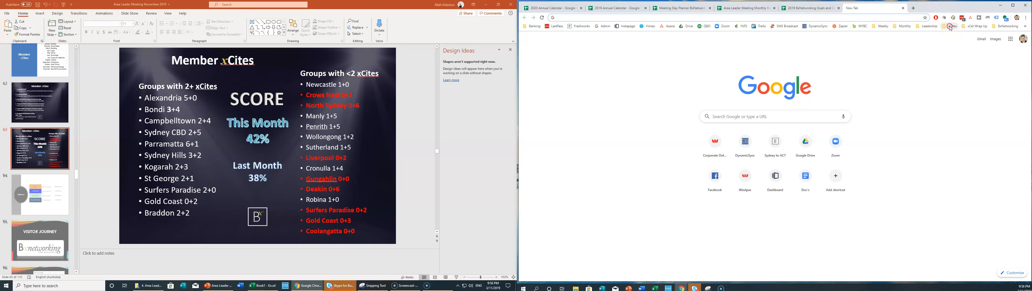
right_click(950, 28)
left_click(959, 32)
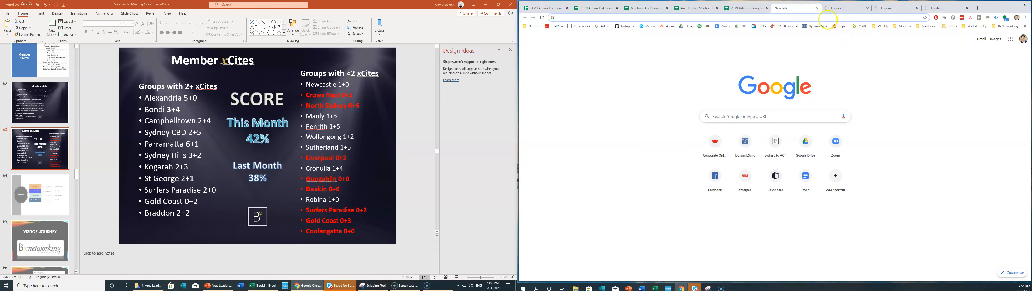
left_click(817, 8)
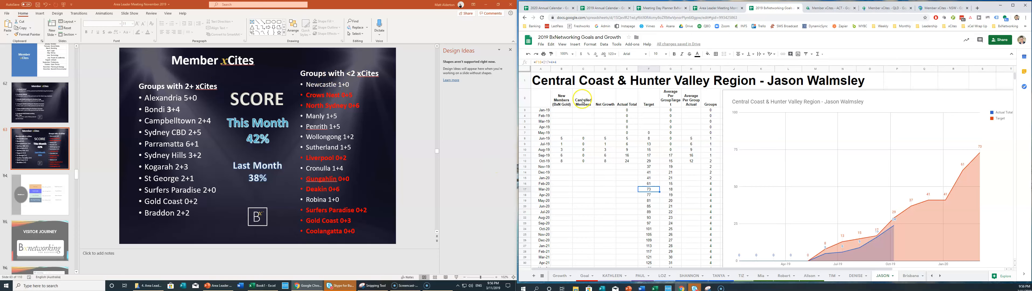
left_click(832, 9)
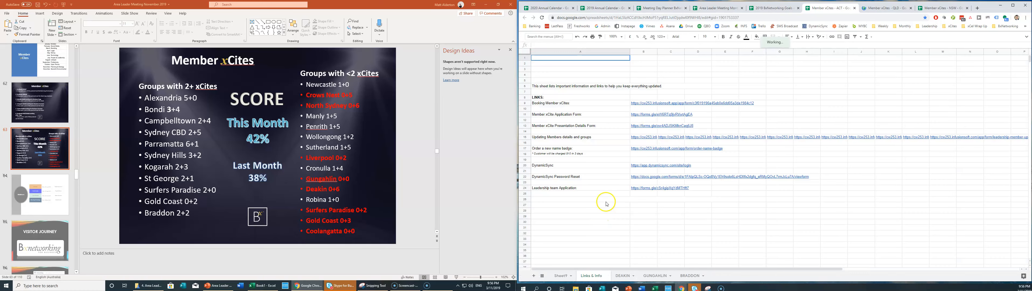
left_click(189, 87)
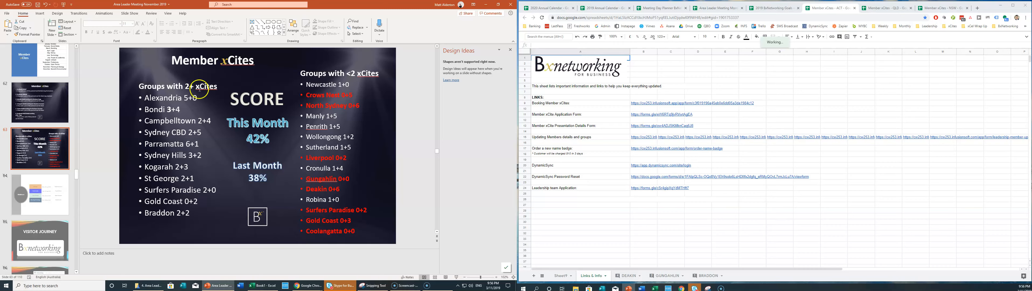
On the DEAKIN sheet, hide the past-session rows 83–85.
left_click_drag(184, 98, 189, 101)
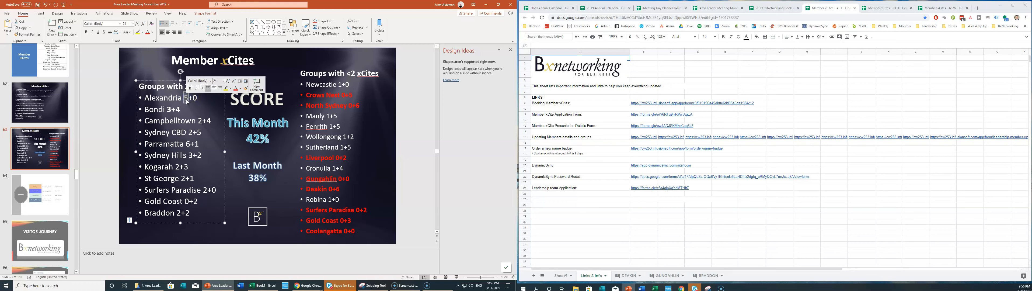
left_click(194, 98)
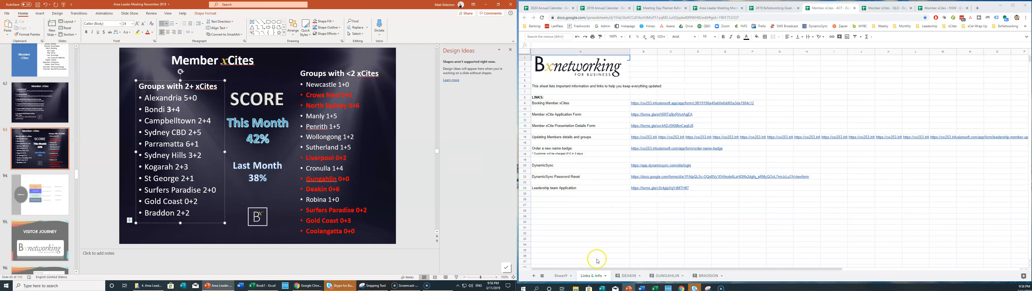
left_click(628, 277)
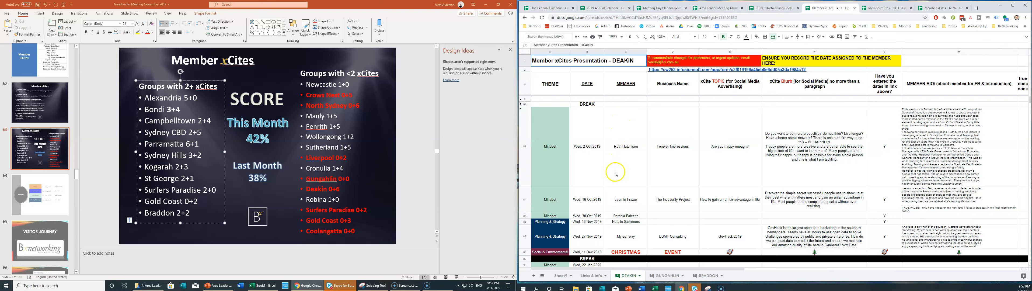
left_click(528, 137)
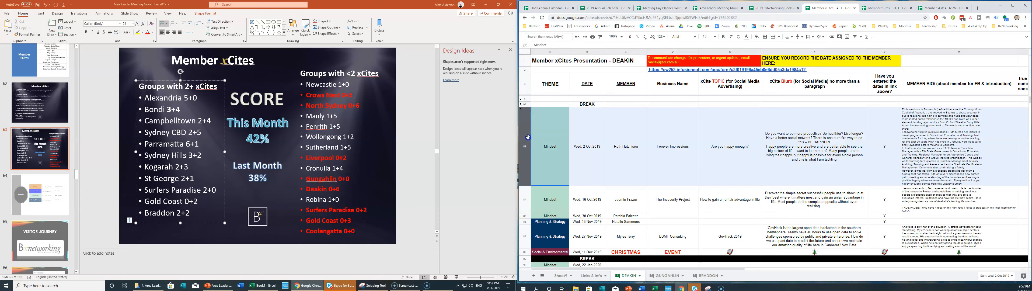
left_click_drag(527, 172, 530, 191)
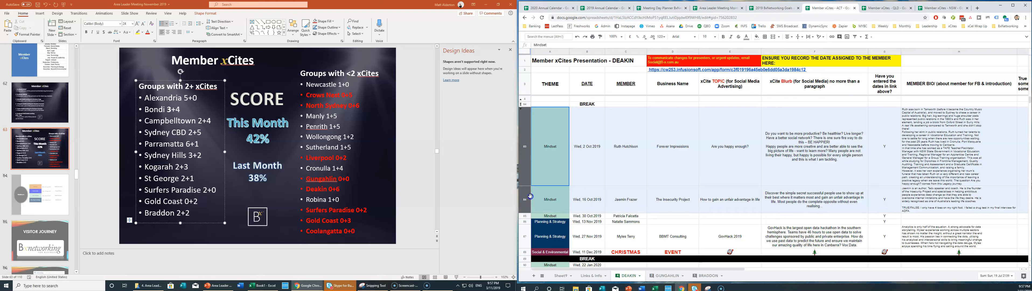
left_click_drag(531, 211, 530, 216)
right_click(526, 178)
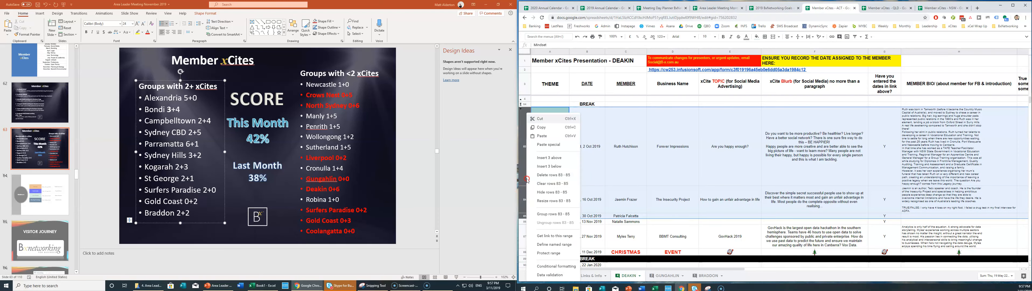
left_click(551, 192)
left_click(646, 195)
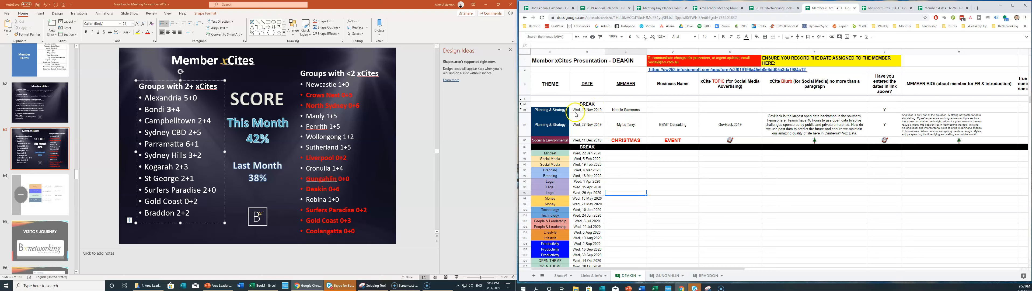
Change the slide's Deakin score from 0+6 to 0+2, then go to the GUNGAHLIN sheet.
left_click_drag(637, 110, 674, 110)
left_click(663, 113)
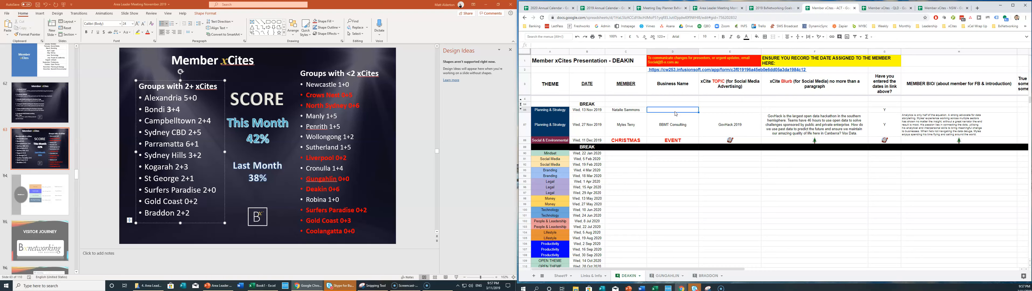
left_click(655, 114)
left_click(328, 190)
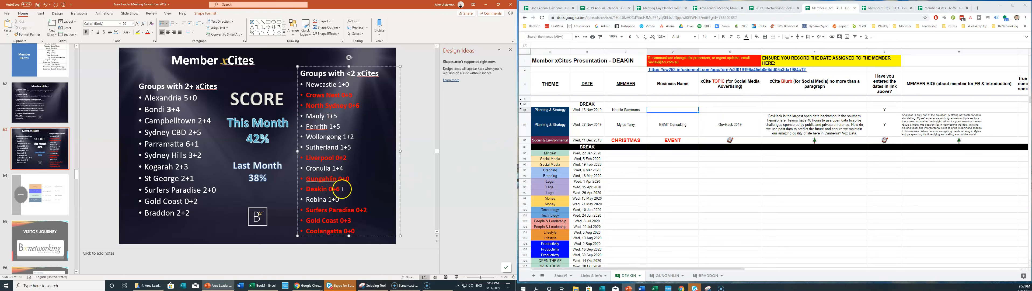
type("2")
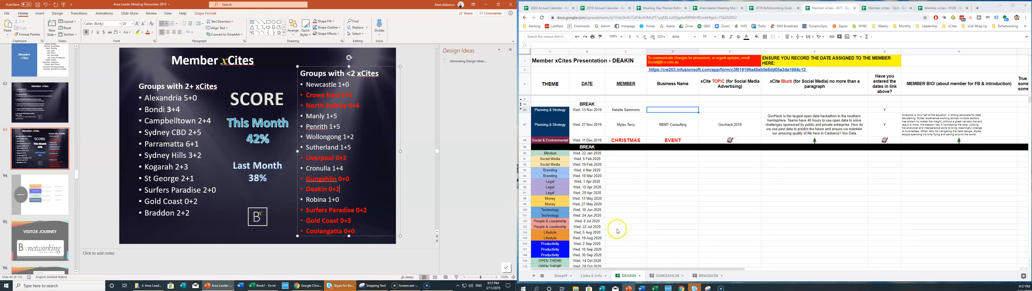
left_click(674, 275)
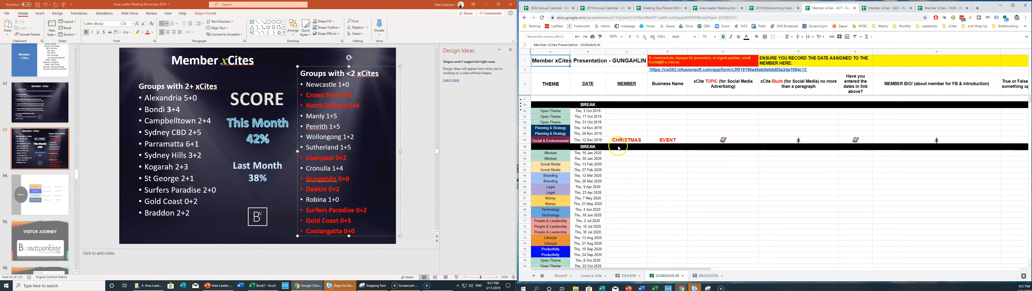
Hide rows 52–54 on the GUNGAHLIN sheet.
left_click_drag(527, 112, 527, 121)
right_click(527, 121)
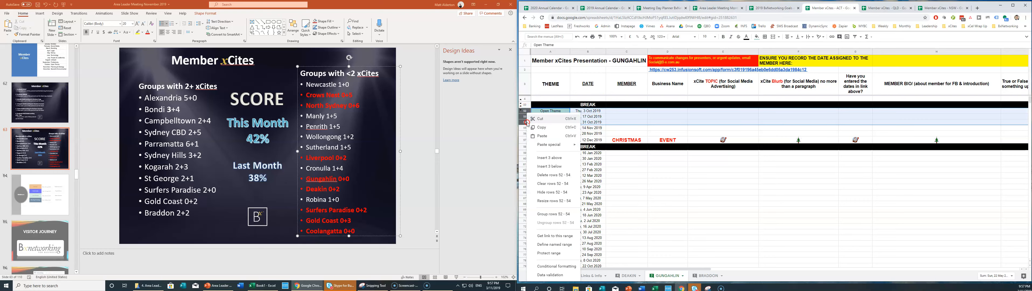
left_click(554, 192)
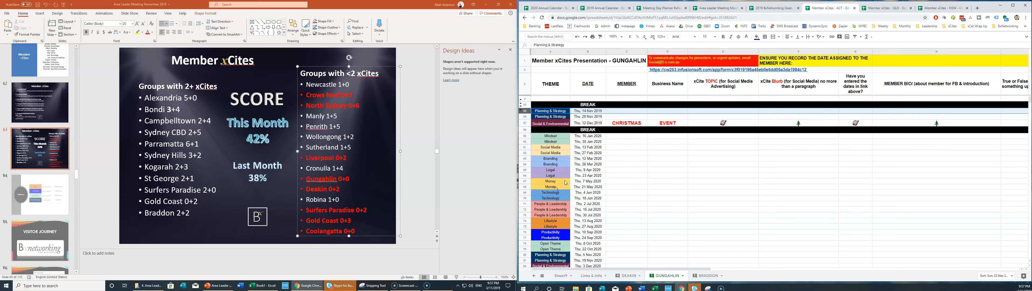
left_click(352, 188)
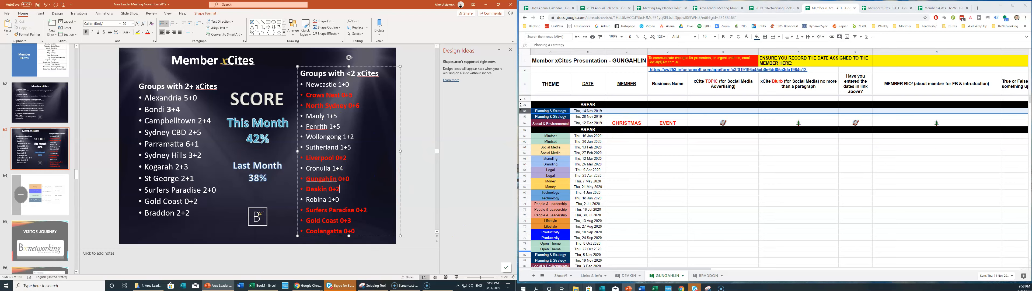
Delete the two past member rows 42–43 from the BRADDON sheet.
left_click(706, 276)
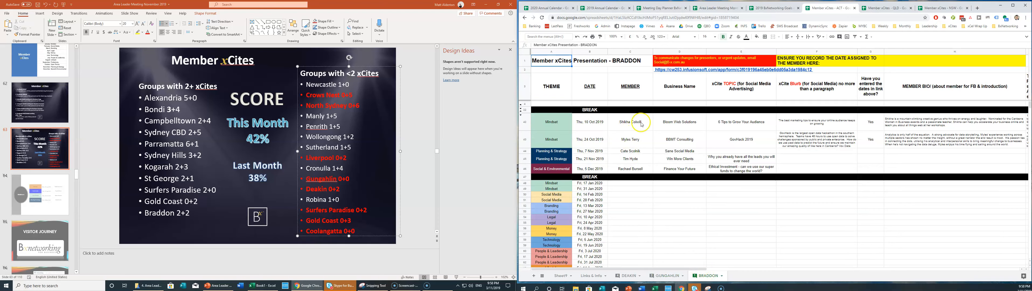
left_click(525, 121)
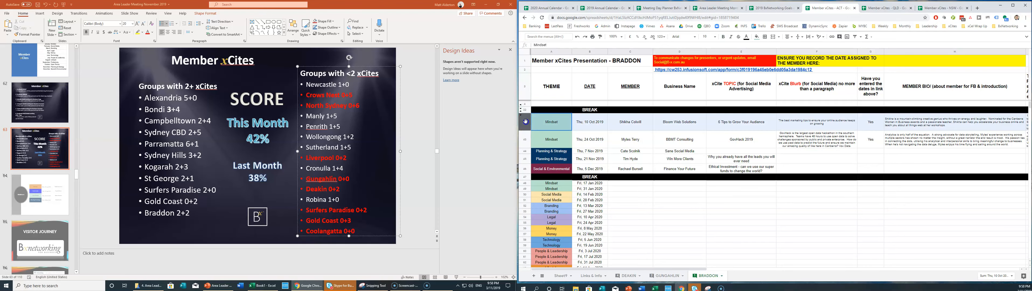
left_click(523, 132, "shift")
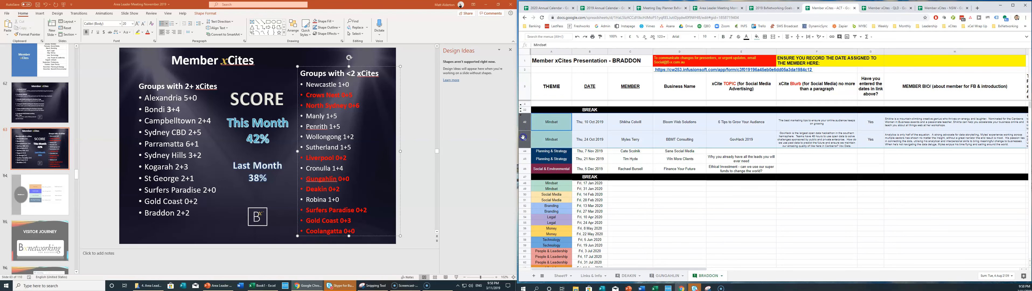
right_click(523, 134)
left_click(545, 175)
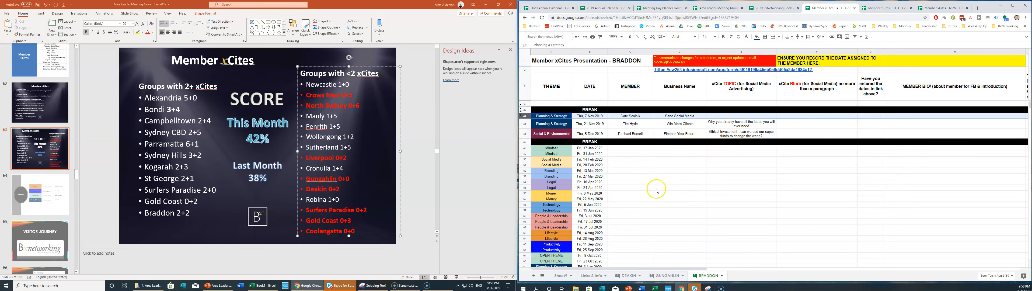
left_click(734, 116)
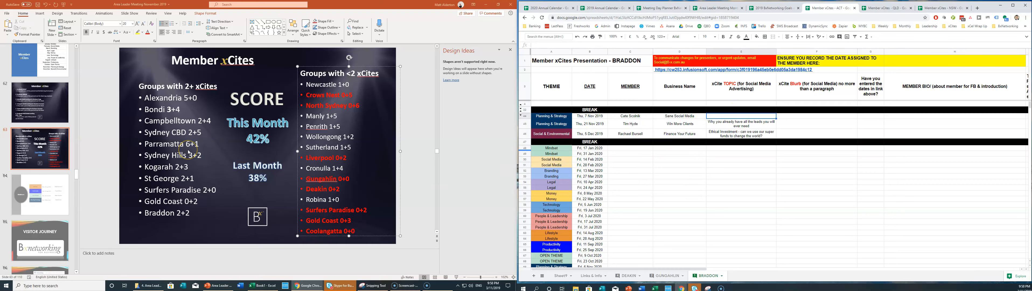
Move the Braddon 2+2 line out of the 2+ list to below Deakin 0+2.
left_click(161, 213)
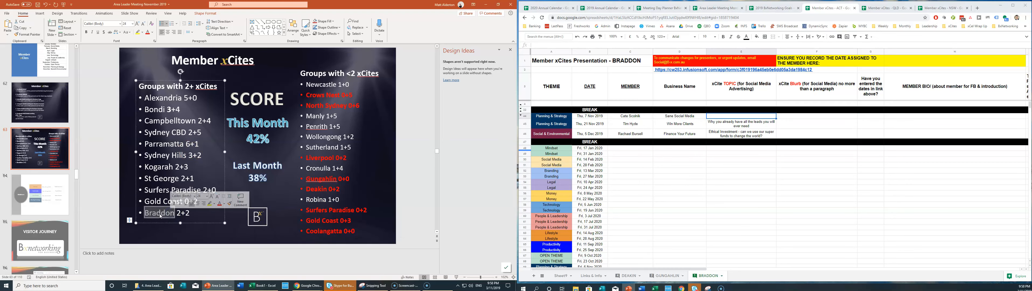
double_click(161, 213)
double_click(162, 214)
triple_click(162, 213)
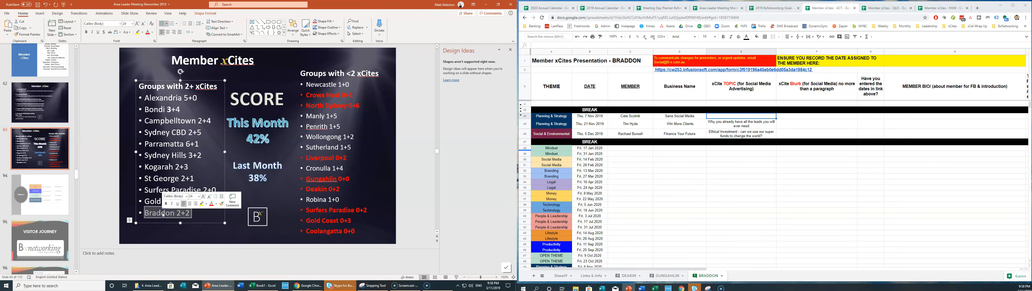
key("Delete")
left_click(393, 189)
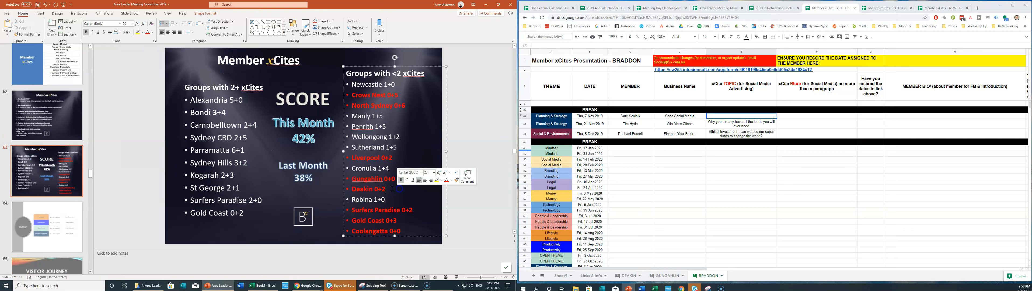
key("Return")
key("ctrl+v")
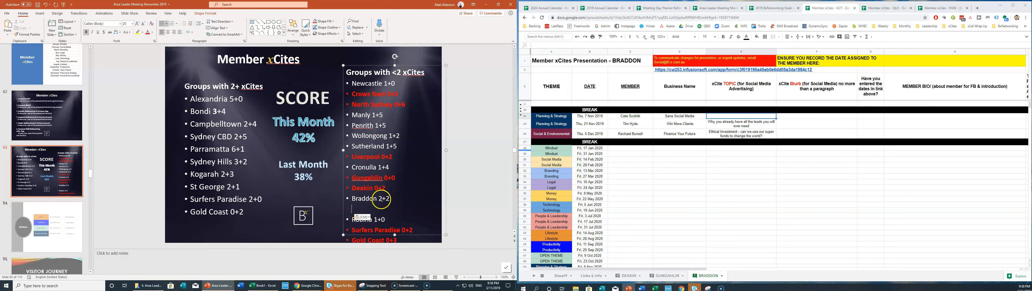
key("BackSpace")
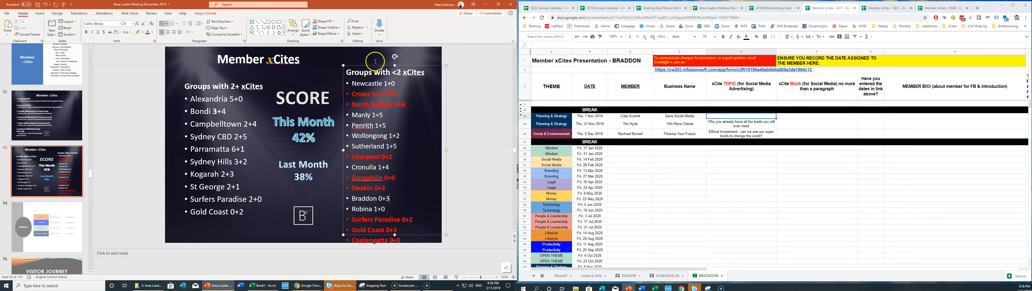
Enlarge the under-2 list box and colour the Braddon 0+3 line red.
left_click_drag(394, 66, 393, 58)
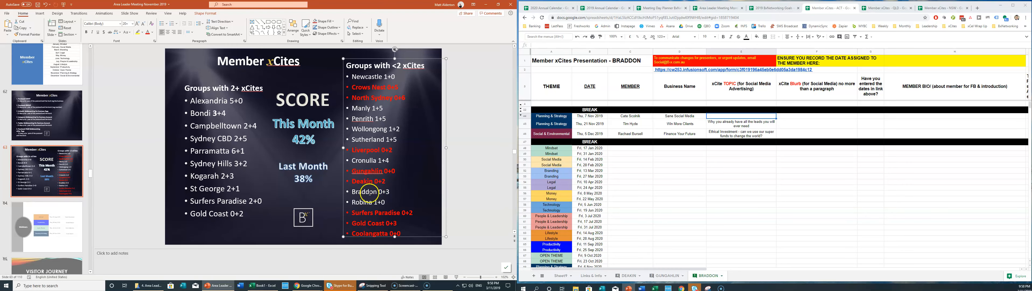
triple_click(370, 193)
left_click(418, 184)
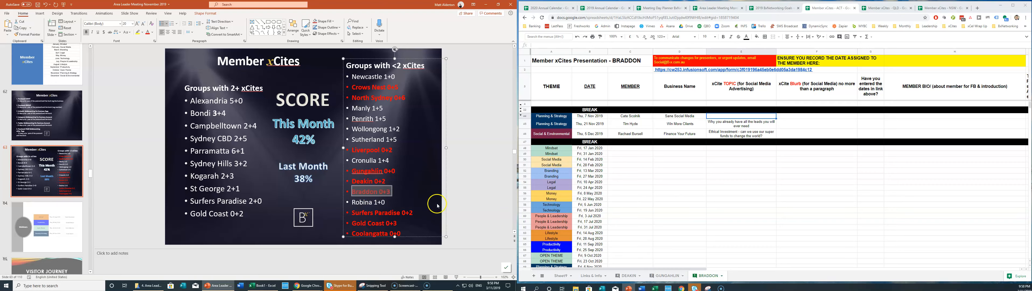
left_click(451, 203)
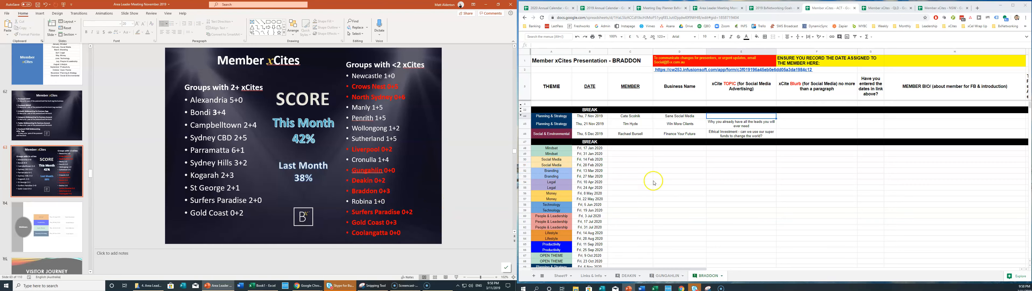
Close the ACT spreadsheet, open the SURFERS PARADISE sheet and select rows 14–16.
left_click(855, 8)
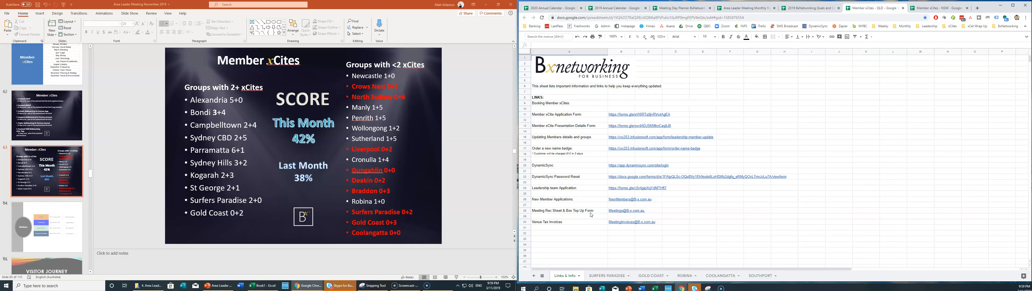
left_click(603, 275)
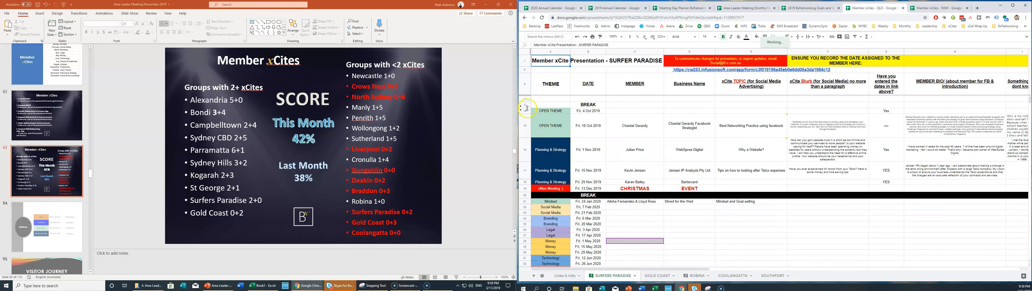
left_click_drag(526, 111, 526, 123)
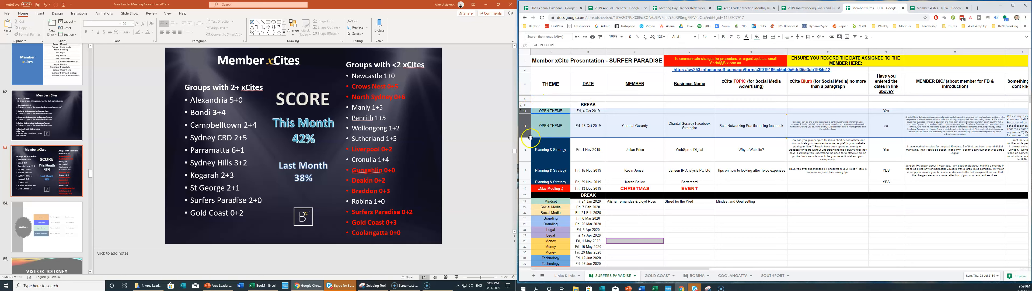
left_click(528, 153, "shift")
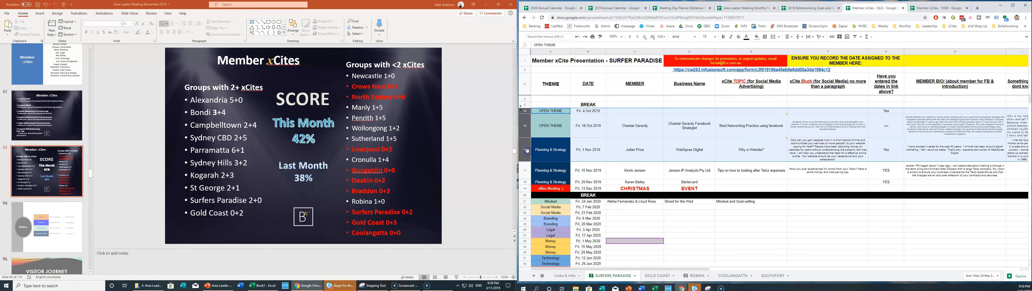
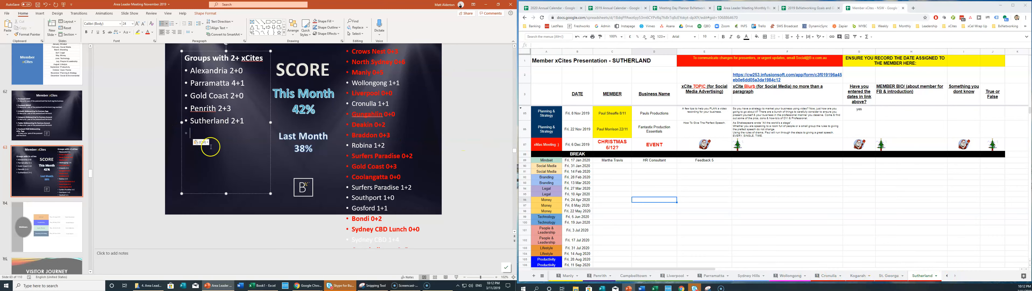
Duplicate slide 63 and delete the 'Groups with <2 xCites' list from the original.
left_click(473, 168)
scroll(177, 192, "up", 2)
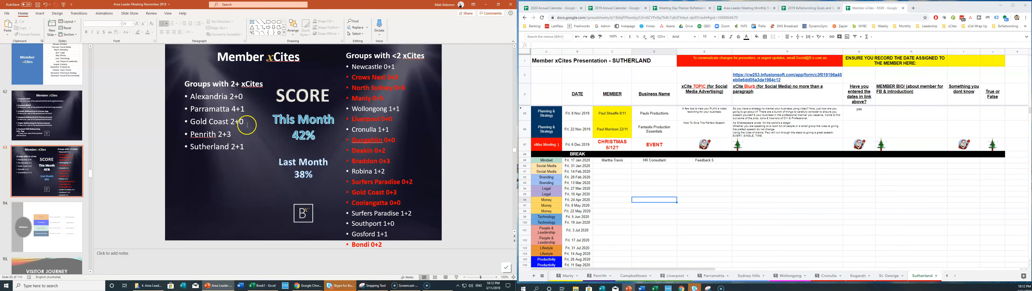
key("ctrl+d")
left_click(42, 226)
left_click(49, 165)
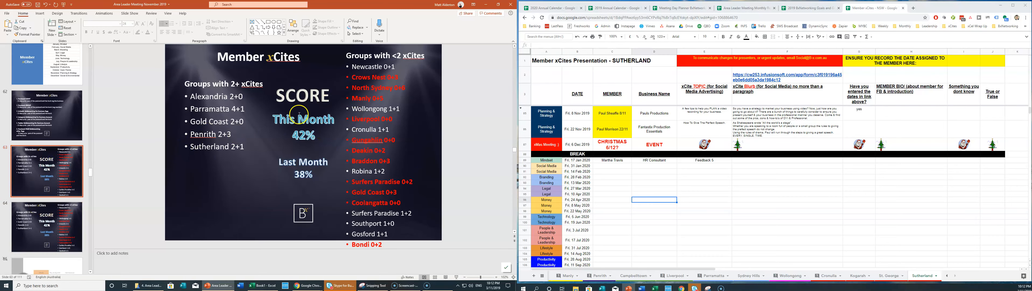
left_click(372, 56)
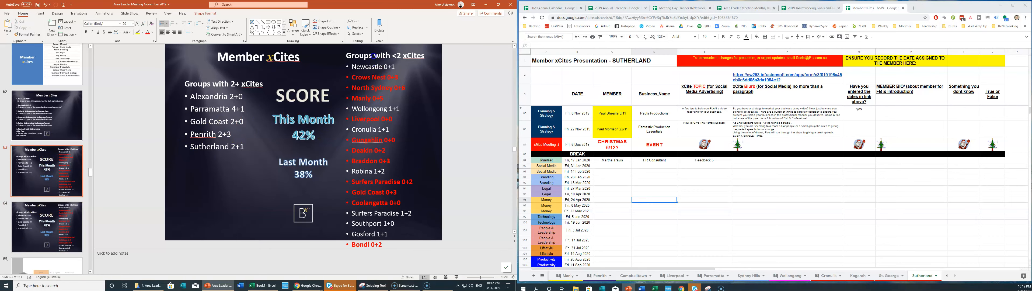
left_click(344, 60)
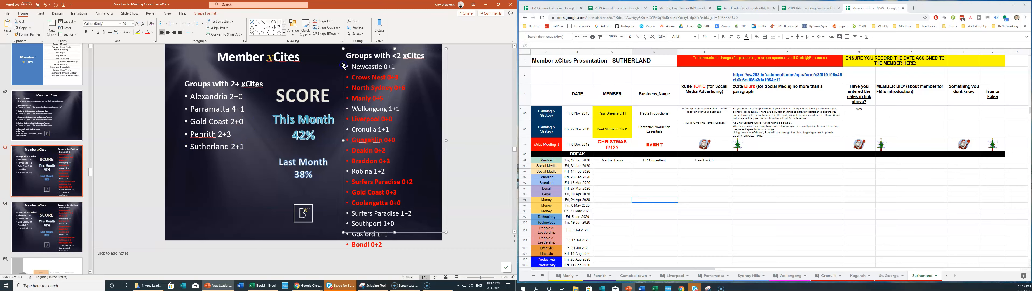
key("Delete")
left_click(314, 120)
On slide 64, delete the 'Groups with 2+ xCites' list and the empty leftover placeholder.
left_click(38, 224)
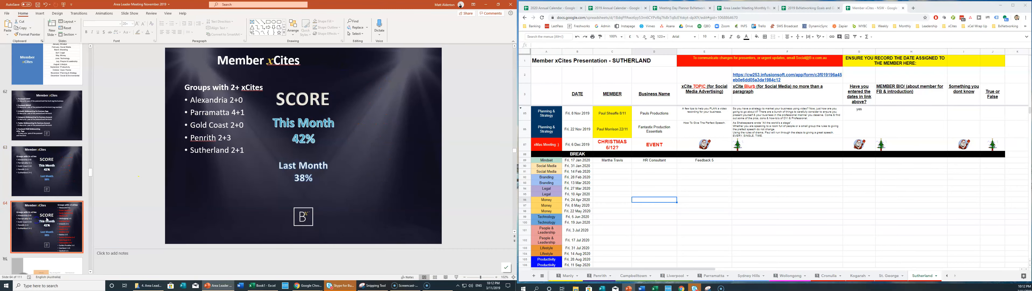
left_click(242, 129)
left_click(240, 79)
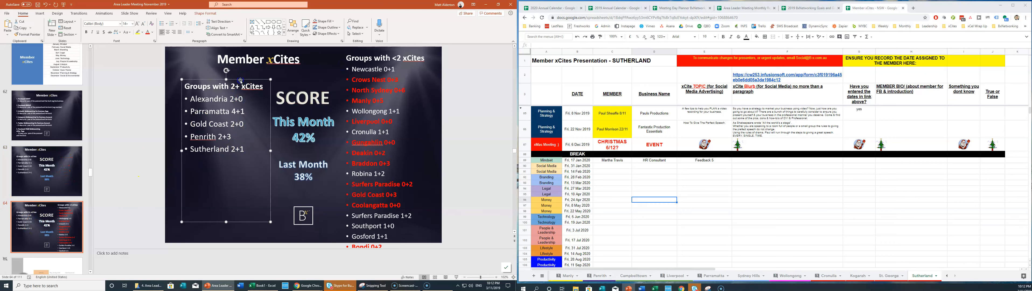
key("Delete")
left_click(377, 84)
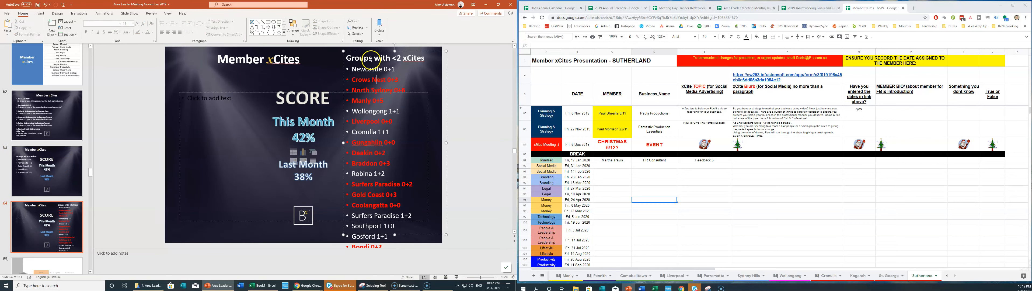
left_click(259, 93)
key("Delete")
Copy the <2 xCites list to the left column and remove Newcastle 0+1 through Braddon from it.
left_click(364, 51)
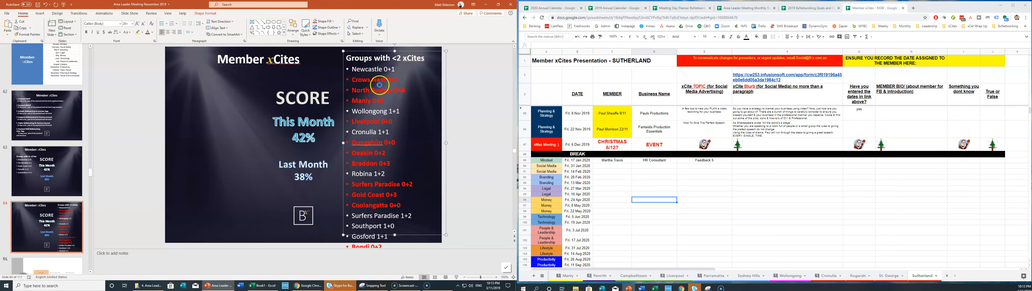
key("ctrl+c")
key("ctrl+v")
left_click_drag(391, 54, 246, 67)
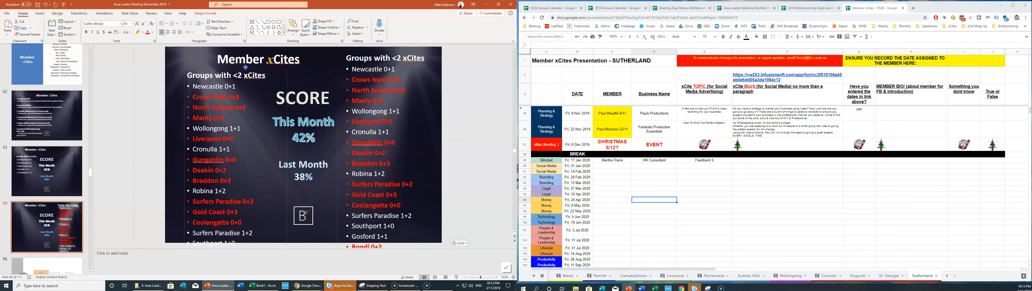
left_click(198, 85)
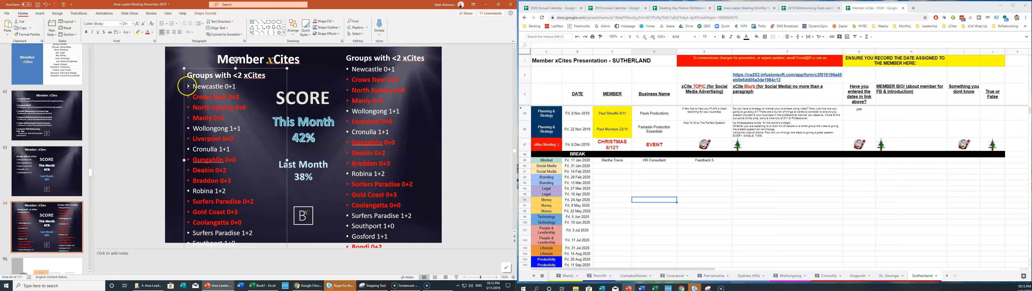
left_click_drag(192, 89, 241, 183)
key("Delete")
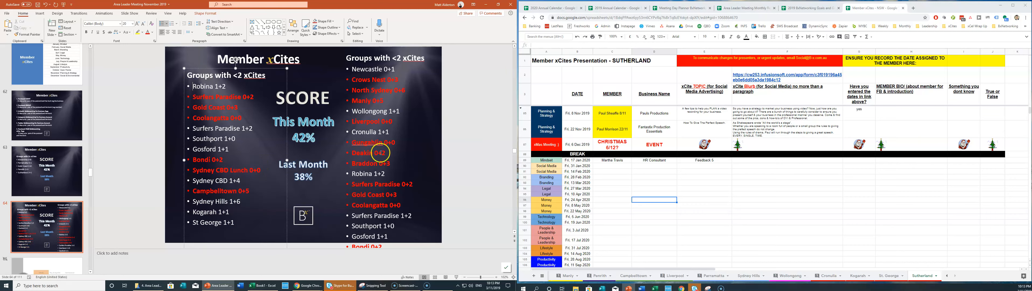
Scroll through slide 64's right-hand <2 xCites list to review its entries.
left_click(387, 225)
scroll(387, 224, "down", 1)
scroll(395, 222, "down", 3)
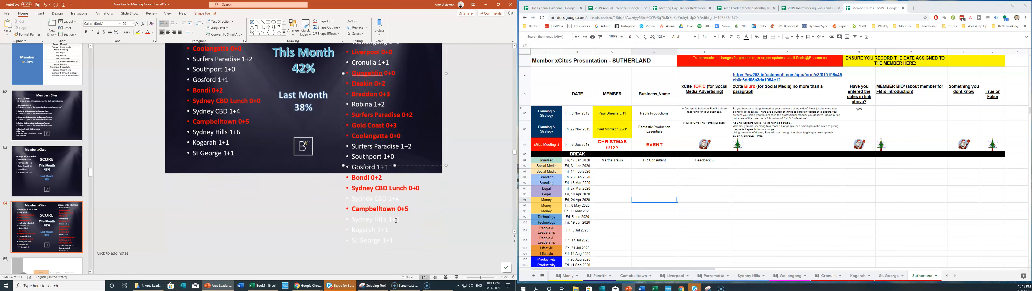
scroll(408, 234, "down", 3)
scroll(404, 232, "up", 1)
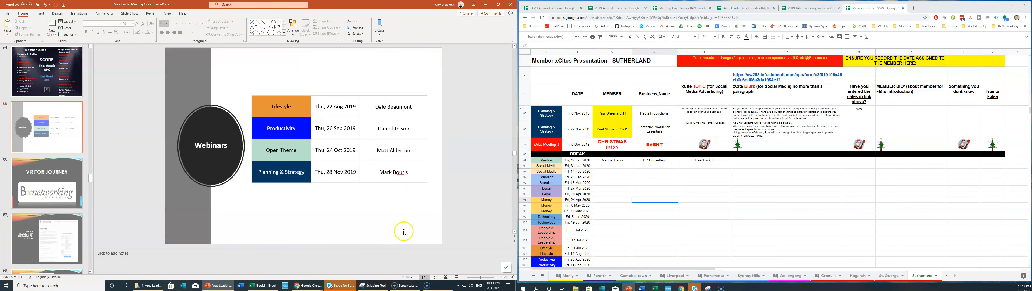
scroll(404, 231, "up", 1)
left_click(394, 235)
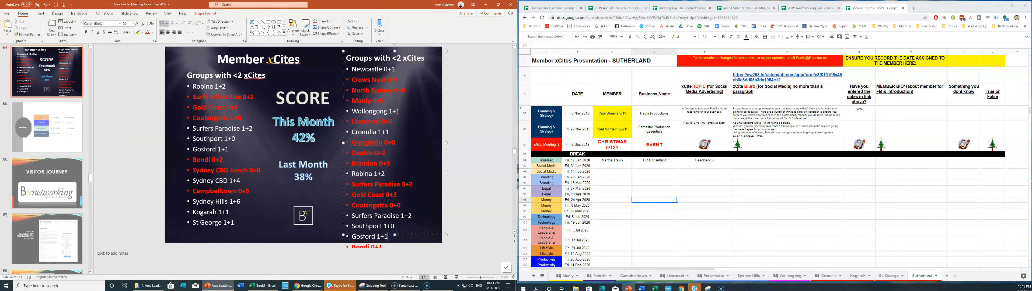
scroll(397, 231, "down", 1)
scroll(397, 231, "up", 1)
scroll(369, 205, "down", 3)
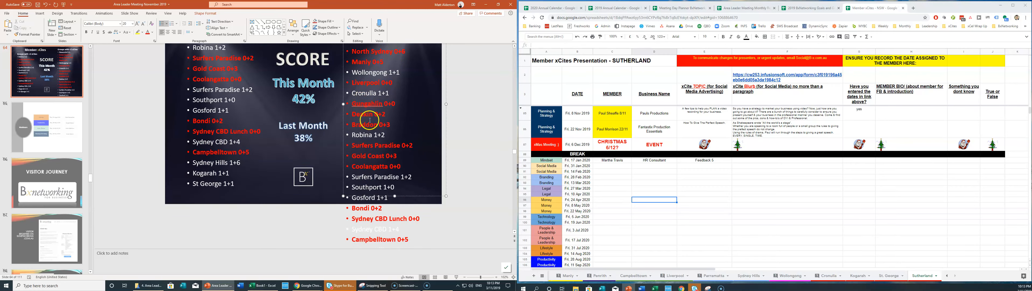
scroll(370, 135, "down", 1)
scroll(371, 135, "down", 5)
scroll(371, 145, "up", 1)
scroll(363, 133, "up", 2)
left_click(371, 142)
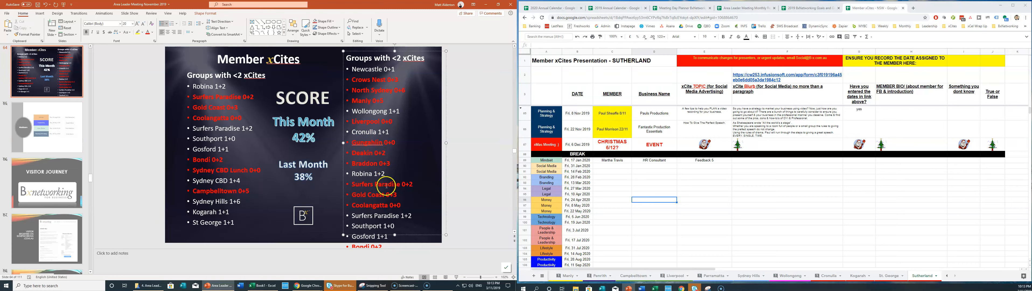
scroll(389, 220, "down", 1)
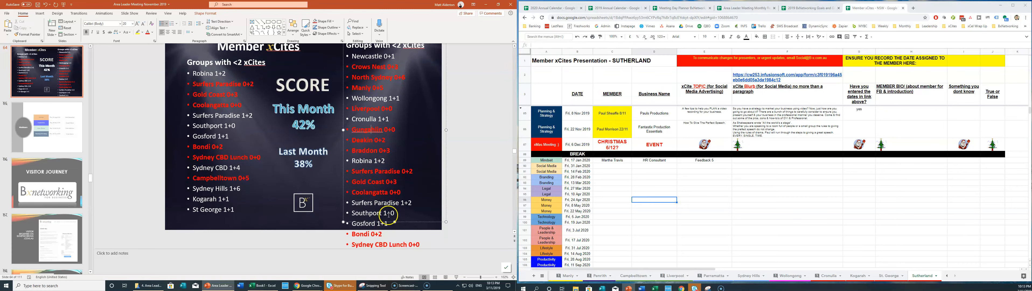
Delete Robina 1+2 through St George 1+1 so the right-hand list ends at Braddon 0+3.
left_click_drag(388, 148, 363, 125)
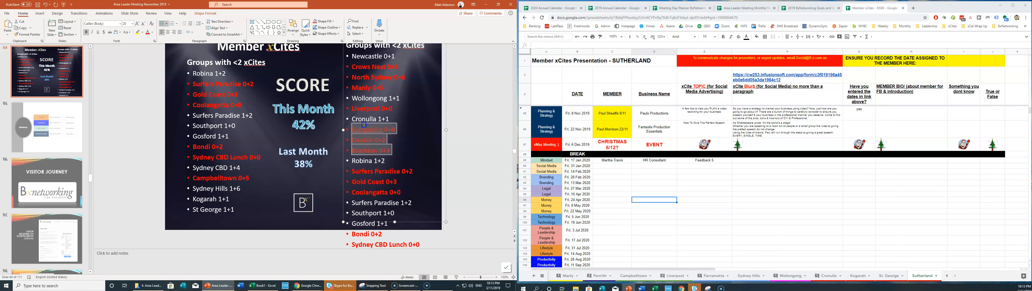
left_click_drag(364, 125, 363, 169)
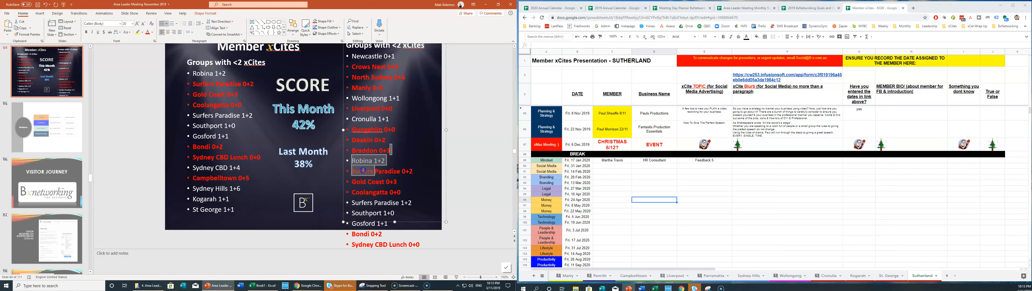
left_click(356, 171)
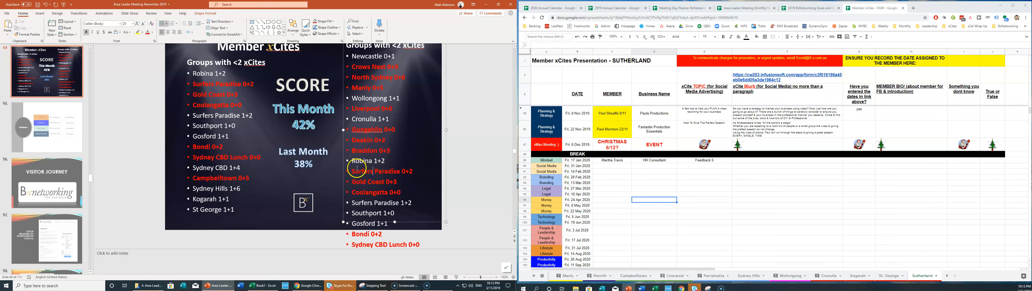
triple_click(354, 173)
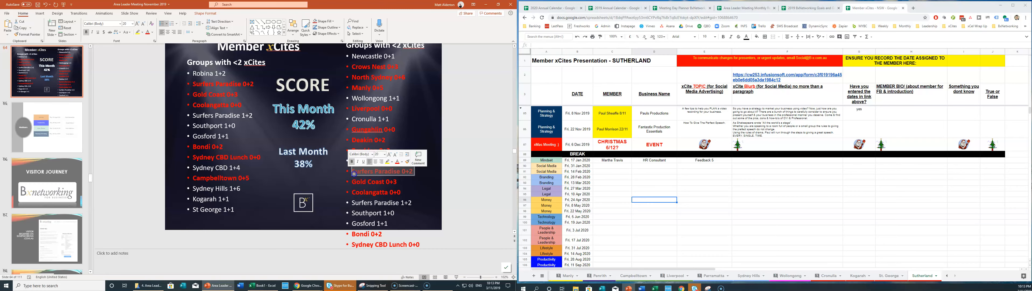
left_click(354, 174)
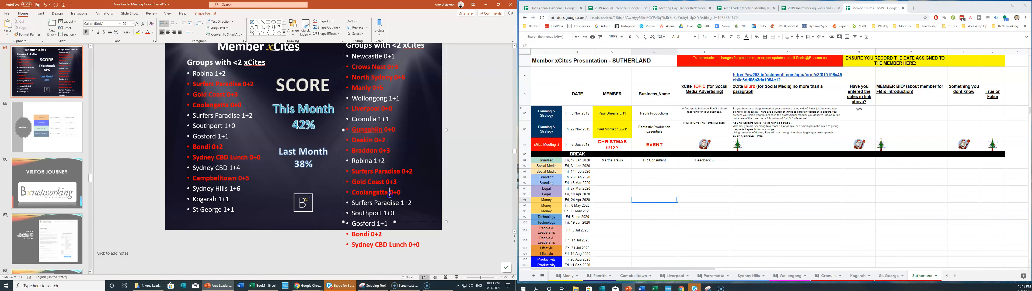
left_click(353, 160)
left_click_drag(367, 180, 411, 230)
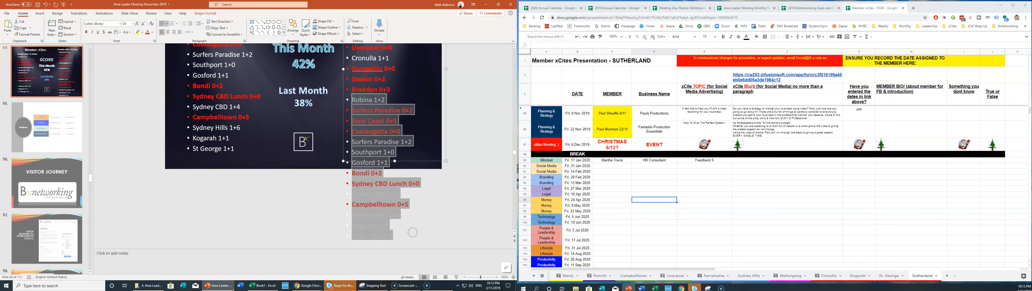
key("Delete")
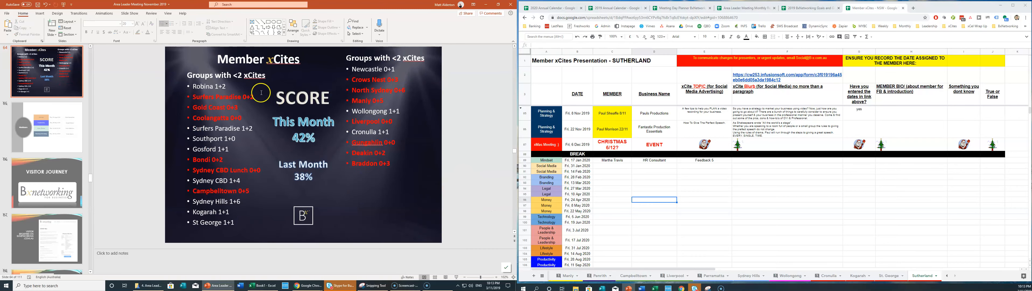
Nudge the right-hand list box slightly down and return to slide 63.
left_click(368, 59)
left_click_drag(442, 96, 444, 114)
left_click(457, 127)
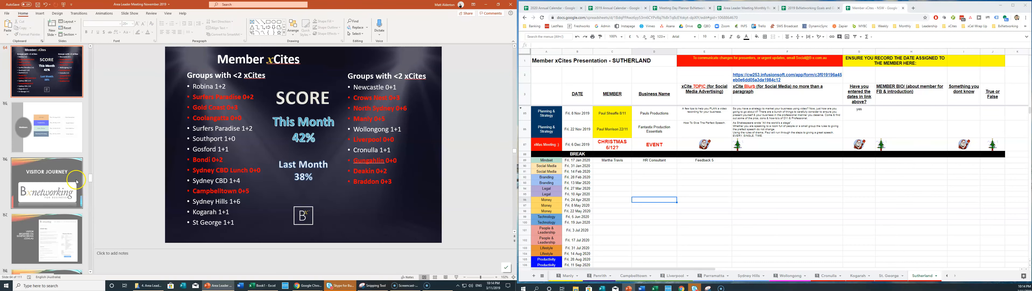
scroll(74, 175, "up", 5)
left_click(66, 125)
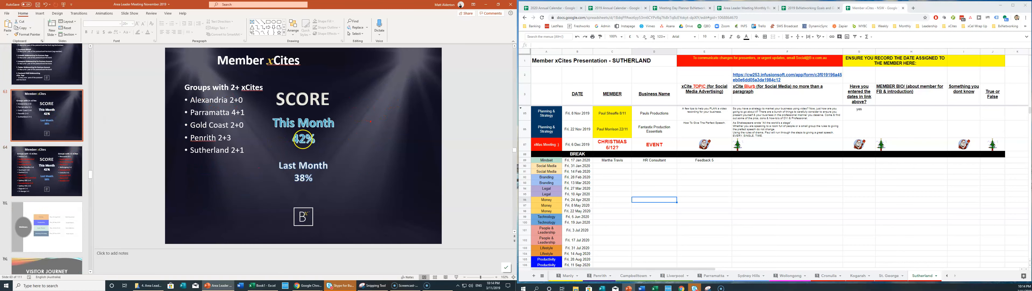
Change the Last Month figure from 38 to 42% and check slide 64.
double_click(299, 178)
type("42")
left_click(322, 193)
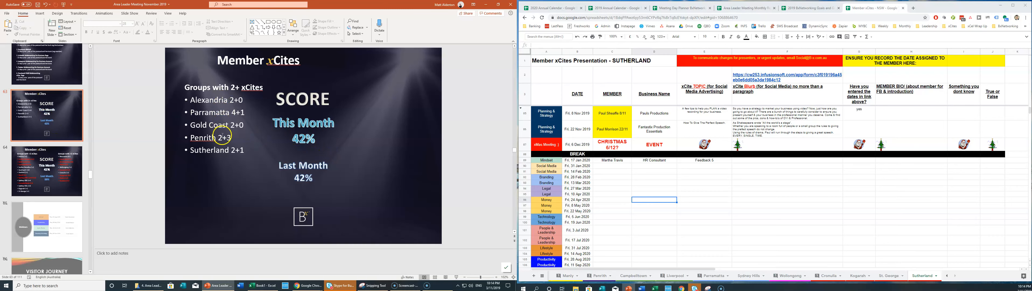
left_click(50, 167)
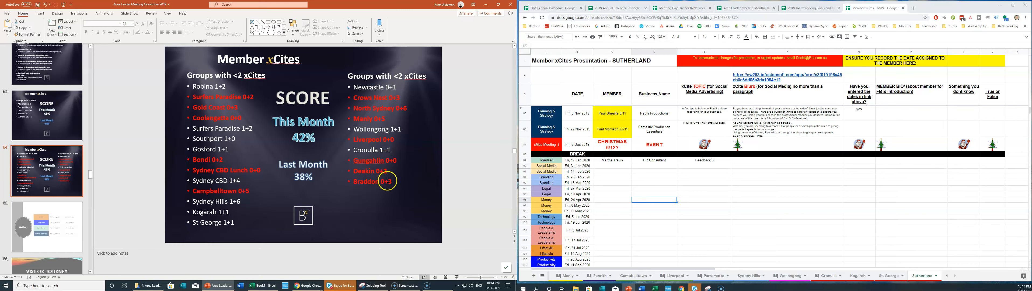
left_click(44, 124)
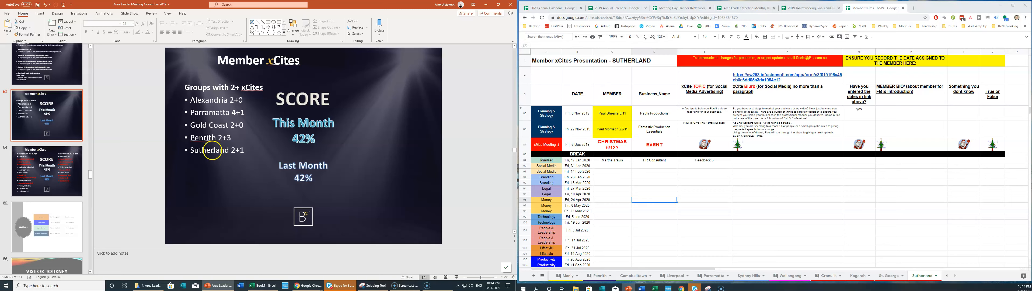
Replace the This Month figure 42 with 18%.
left_click(306, 177)
left_click(320, 143)
left_click_drag(298, 139, 292, 138)
type("18")
left_click(399, 212)
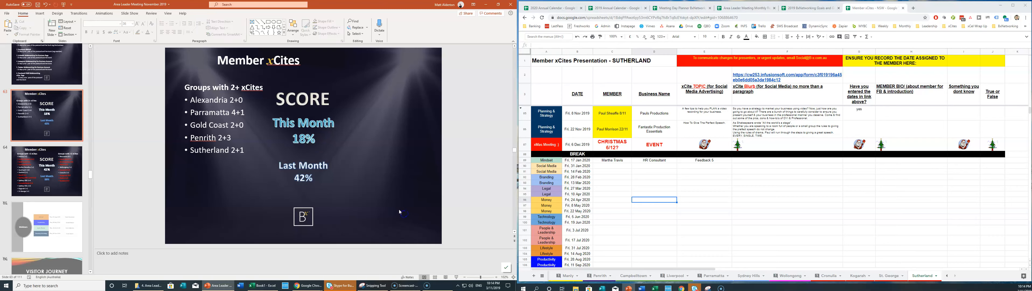
left_click(307, 142)
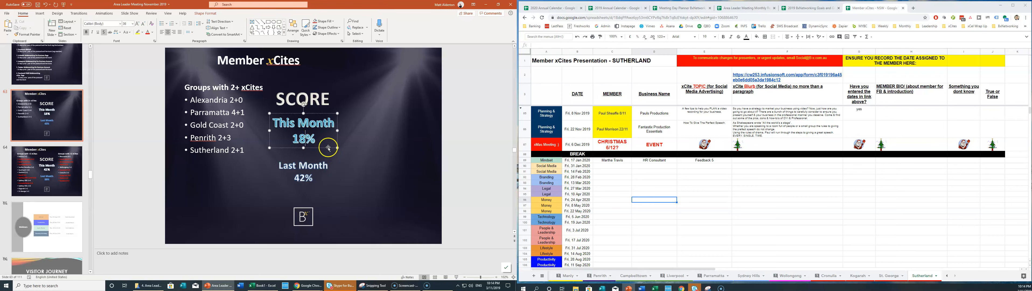
left_click(333, 168, "shift")
left_click(56, 126)
Delete the SCORE, This Month and Last Month boxes, then centre the group list and Member xCites title.
left_click(285, 97)
left_click_drag(357, 216, 264, 68)
key("Delete")
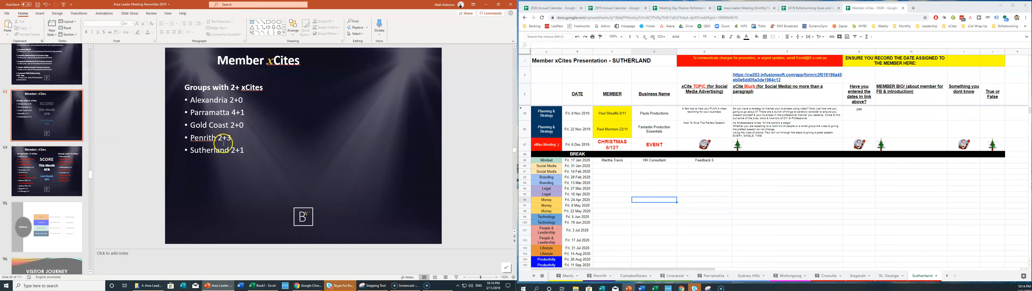
left_click(193, 145)
left_click_drag(251, 80, 325, 79)
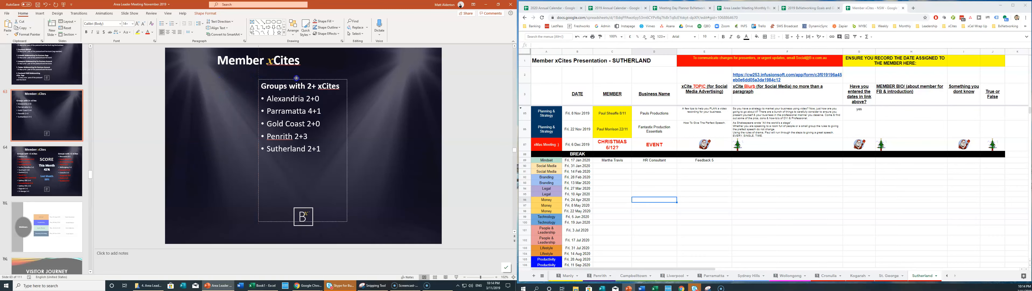
left_click(311, 55)
left_click_drag(309, 50, 354, 52)
left_click(327, 184)
left_click(45, 155)
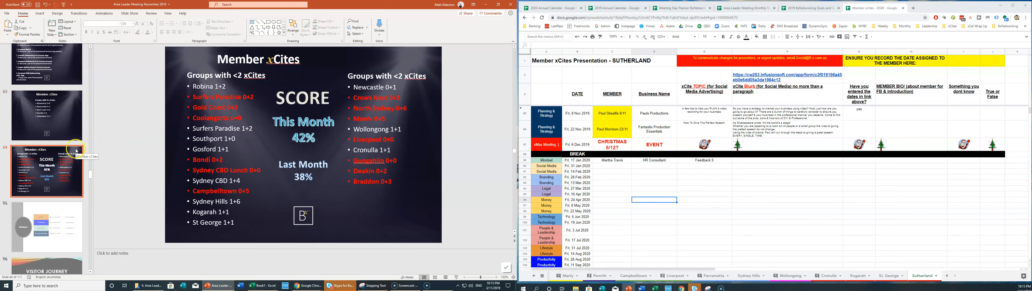
Go to slide 84 'Group Growth' and bring up the Area Leader Meeting Monthly Report sheet.
scroll(47, 160, "down", 2)
scroll(50, 136, "down", 2)
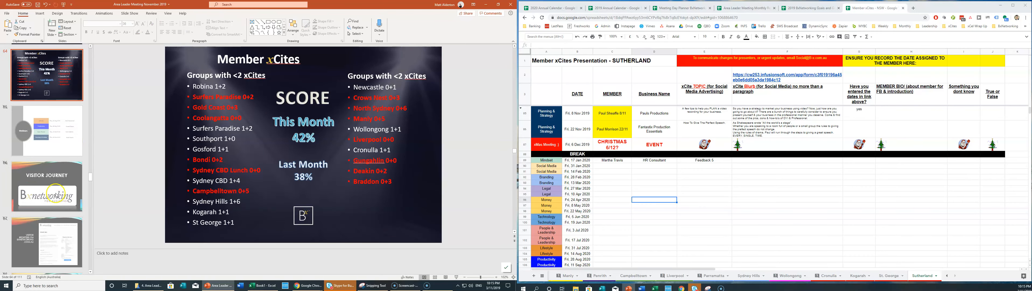
left_click(51, 133)
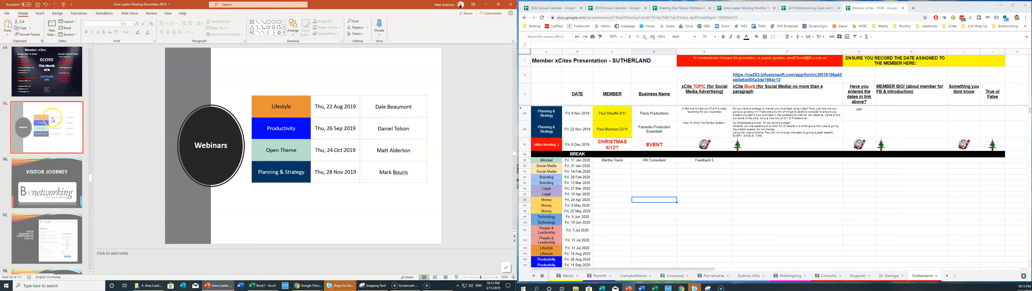
scroll(48, 114, "down", 6)
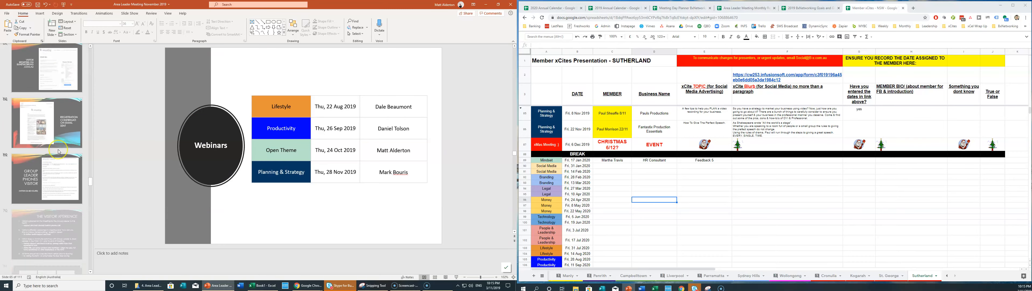
scroll(59, 151, "down", 6)
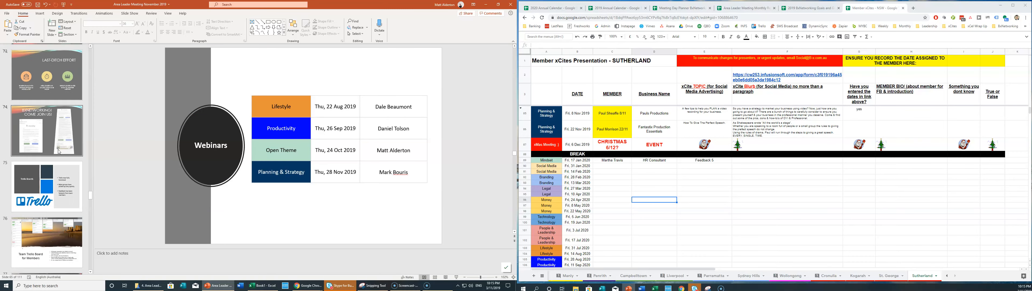
scroll(58, 151, "down", 7)
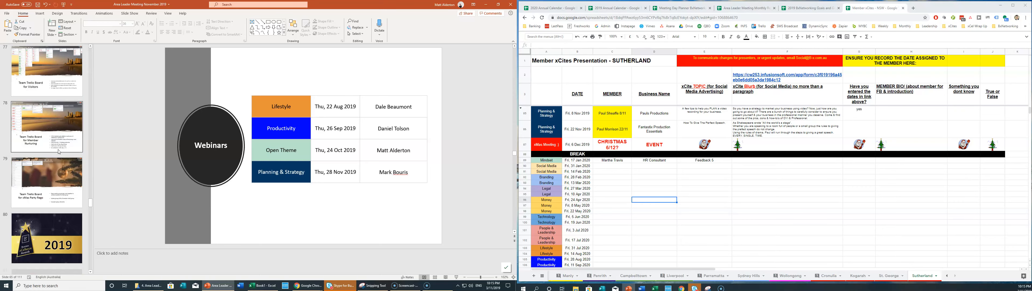
scroll(58, 152, "down", 3)
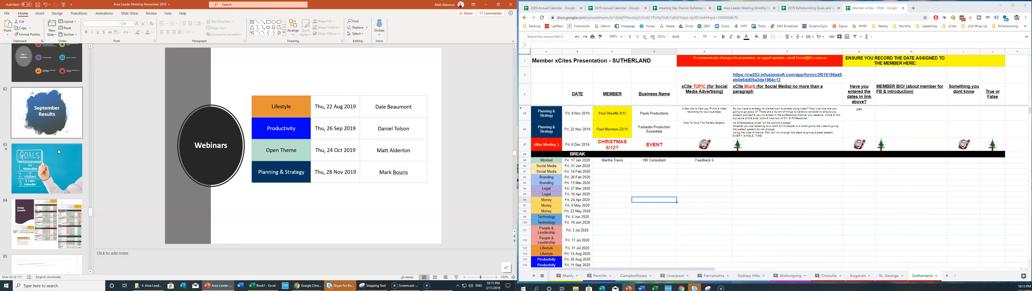
left_click(42, 126)
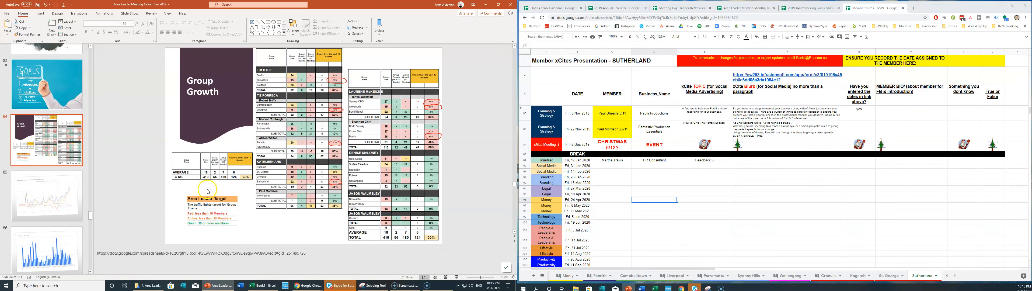
left_click(731, 6)
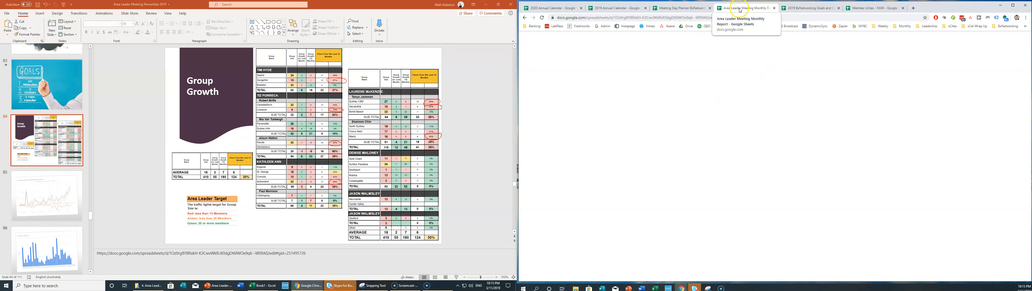
left_click(52, 132)
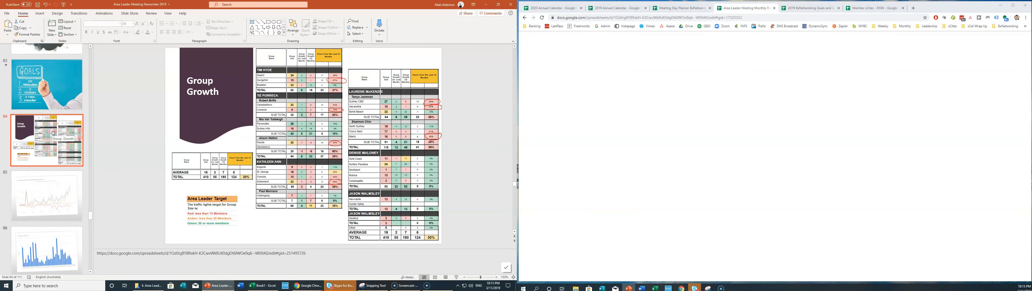
Replace the old link in the slide notes with the Monthly Group Performance Report URL.
left_click(555, 119)
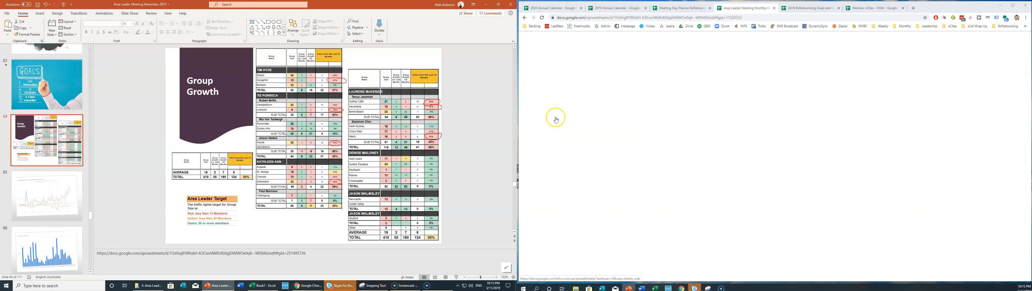
left_click(542, 18)
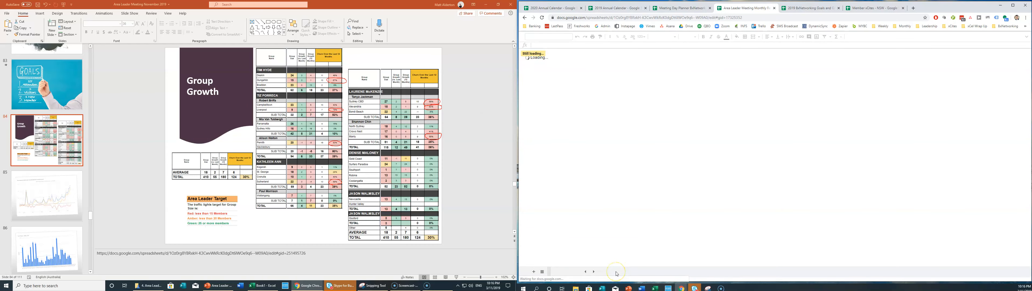
left_click(710, 17)
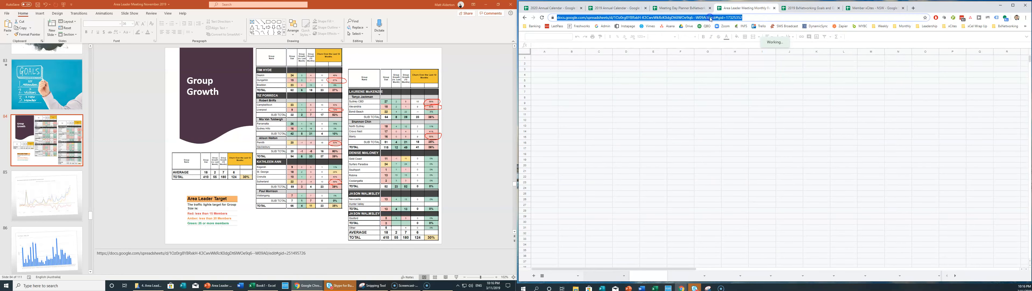
left_click(238, 253)
left_click(297, 261)
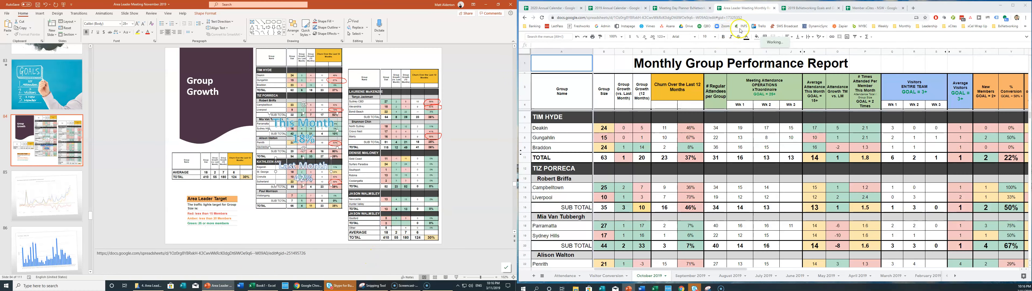
triple_click(291, 253)
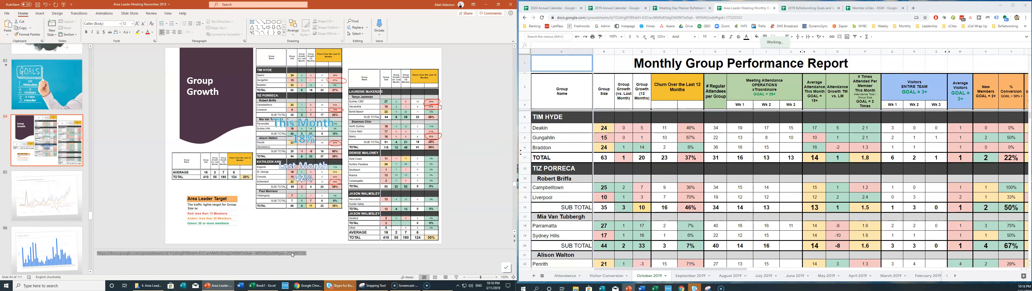
left_click(326, 254)
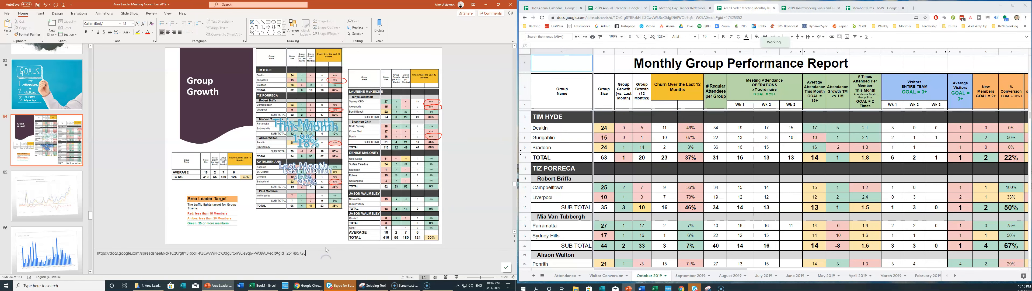
left_click(848, 66)
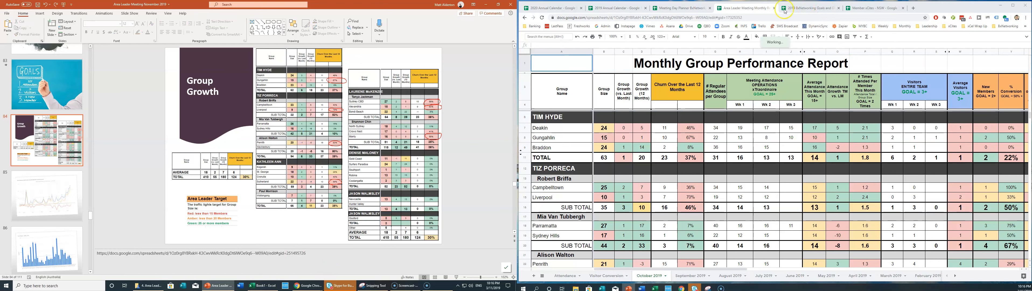
left_click(739, 17)
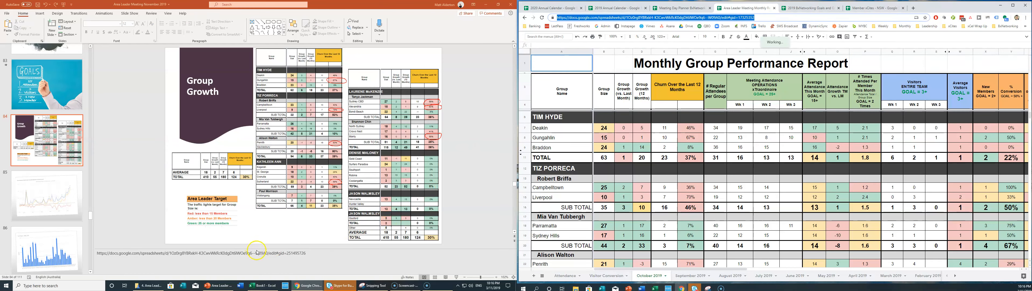
triple_click(274, 254)
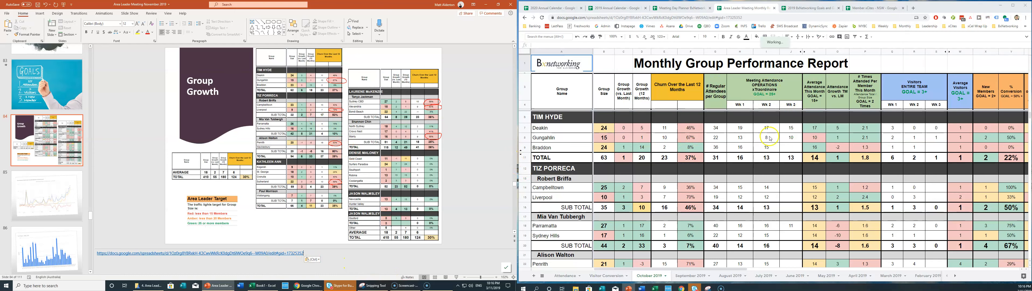
Zoom the Sheets report to 60% so the whole October 2019 table shows.
left_click(614, 37)
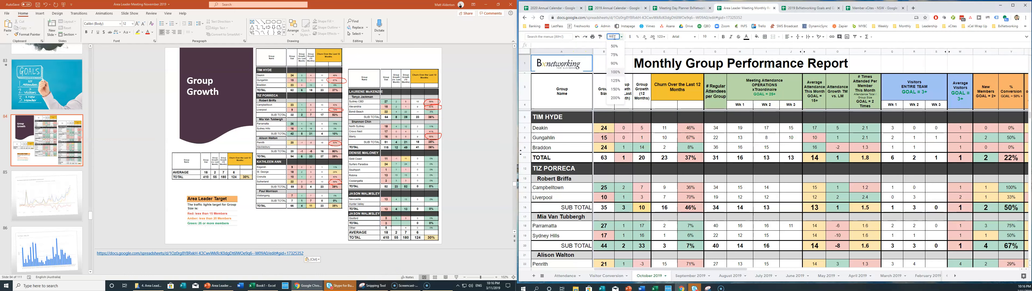
key("Return")
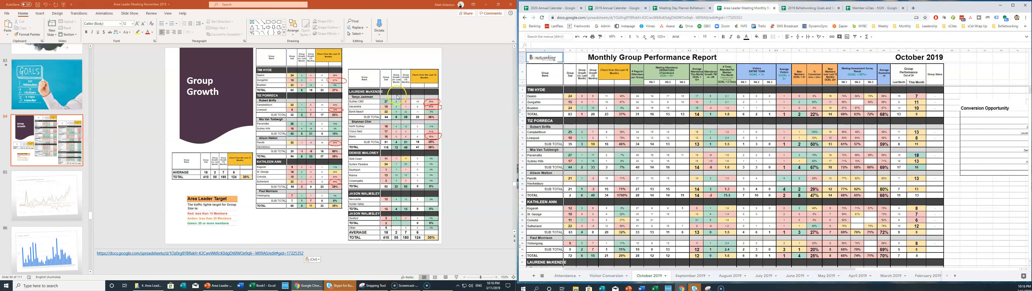
left_click(320, 92)
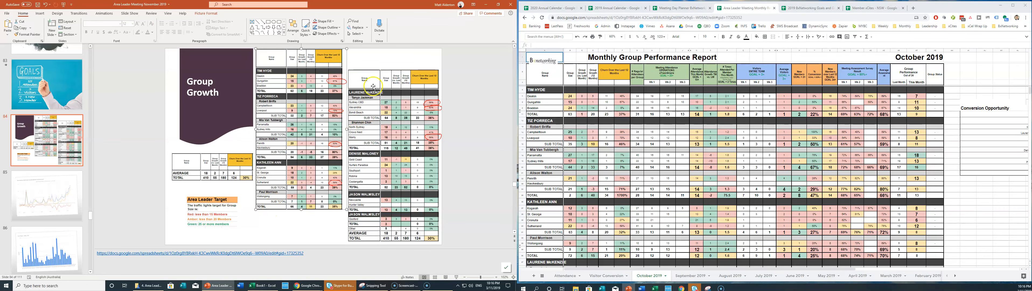
Delete both old table pictures and snip the top of the October 2019 report.
key("Delete")
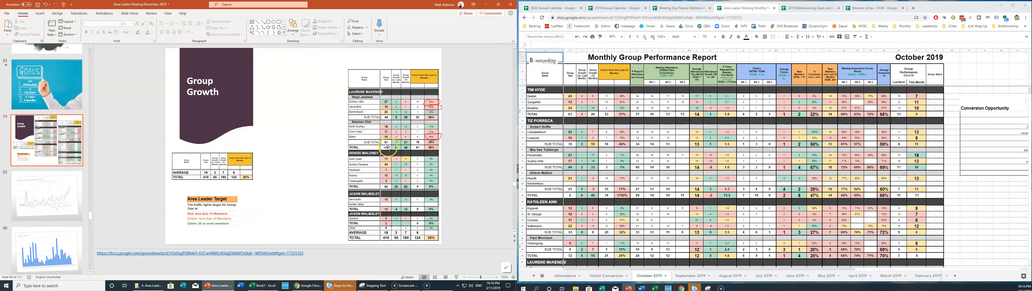
left_click(433, 139)
key("Delete")
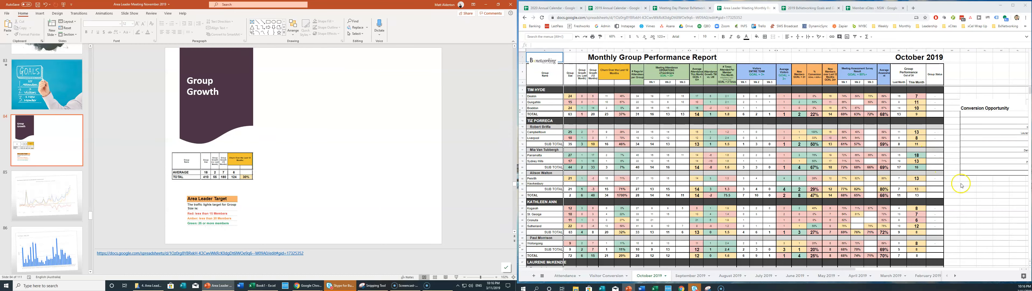
left_click(962, 187)
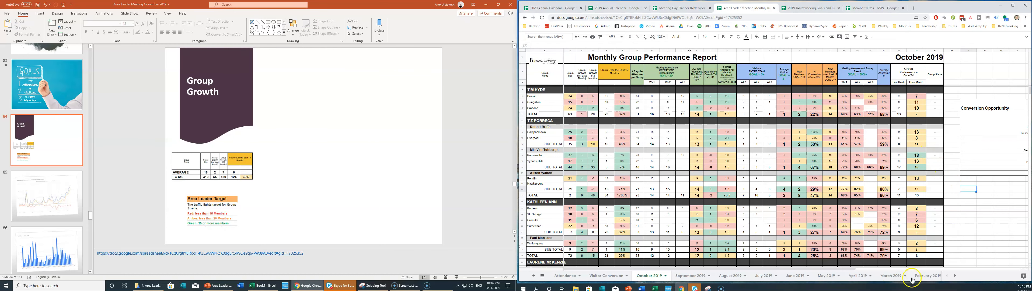
left_click(708, 288)
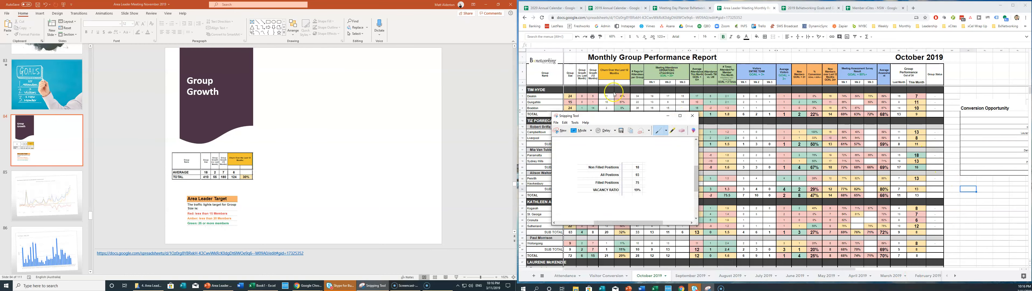
left_click(561, 131)
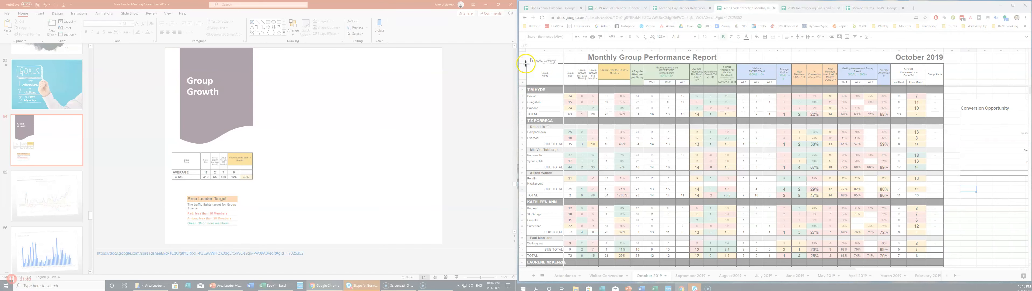
left_click_drag(525, 63, 631, 259)
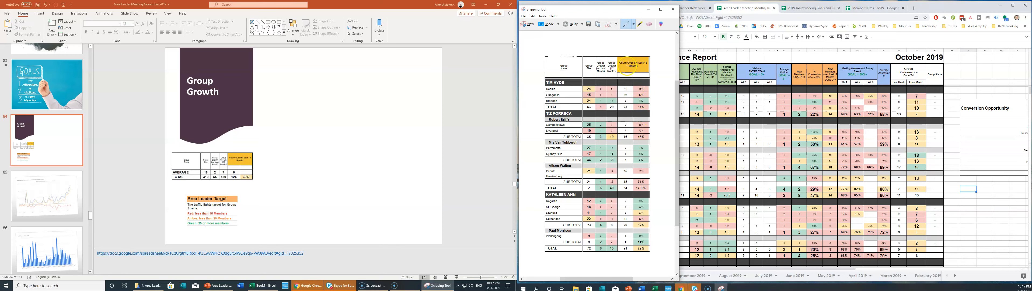
Paste the report snip onto slide 84, shrink it and place it right of the title panel.
left_click(346, 126)
key("ctrl+v")
left_click_drag(356, 47, 341, 76)
left_click_drag(312, 97, 317, 74)
Move the snip window aside and scroll the report down to the next area leader's section.
left_click_drag(636, 10, 449, 22)
scroll(632, 145, "down", 5)
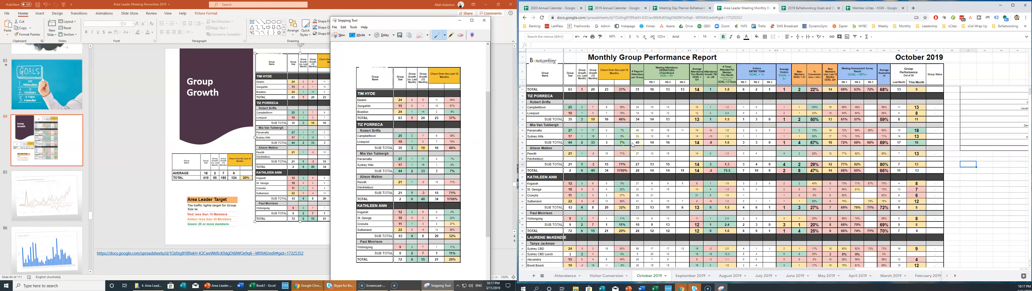
scroll(633, 145, "down", 1)
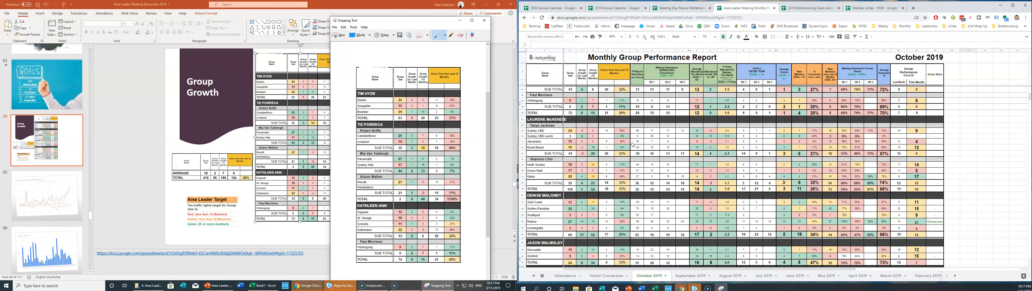
scroll(632, 144, "down", 1)
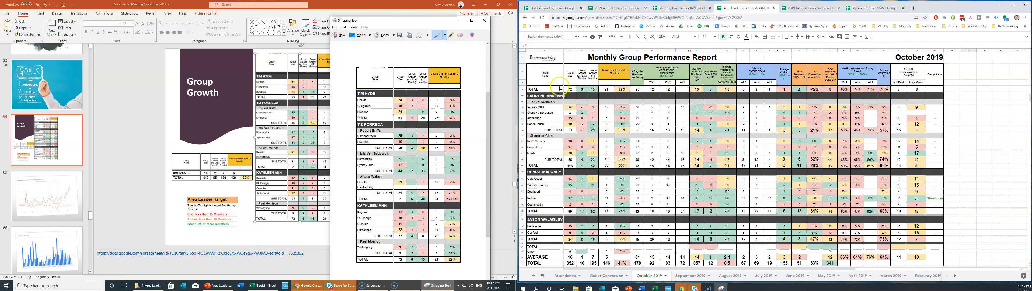
scroll(572, 114, "down", 1)
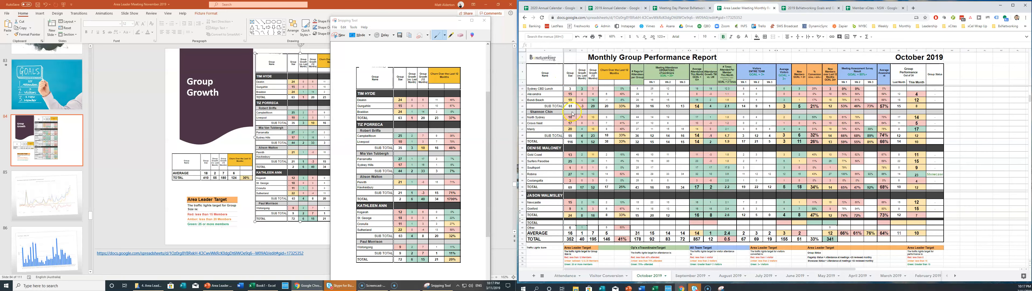
key("Up")
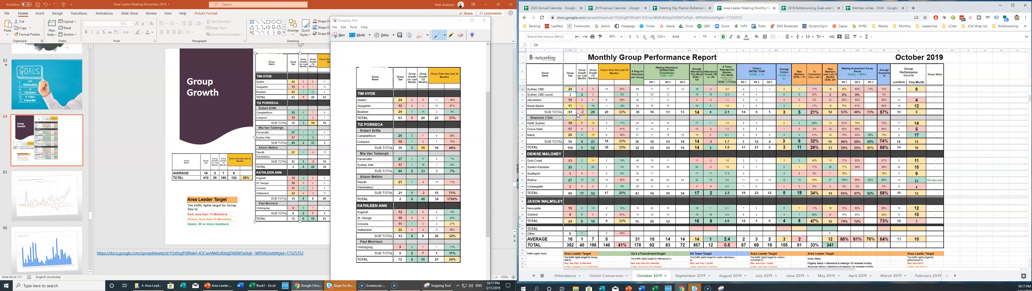
key("Up")
key("Up")
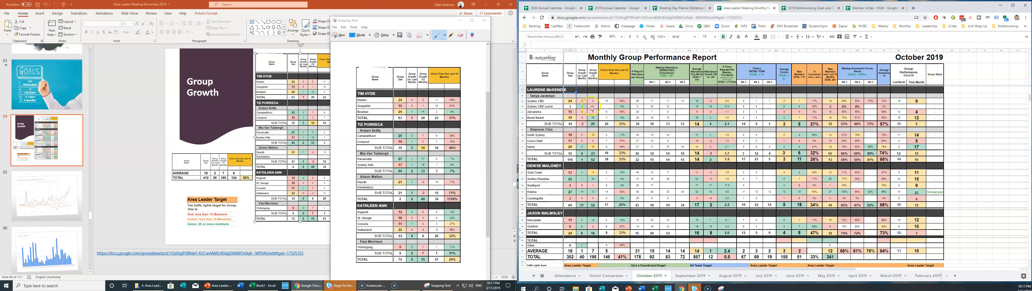
left_click(662, 107)
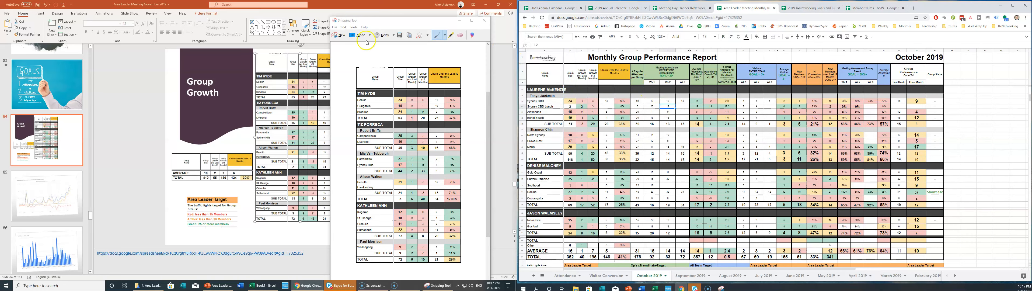
Snip the report's lower group sections and paste them beside the first table picture.
left_click(338, 35)
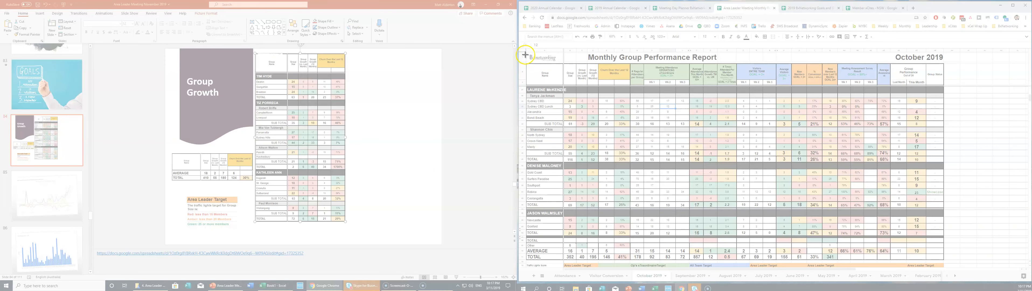
left_click_drag(526, 63, 630, 261)
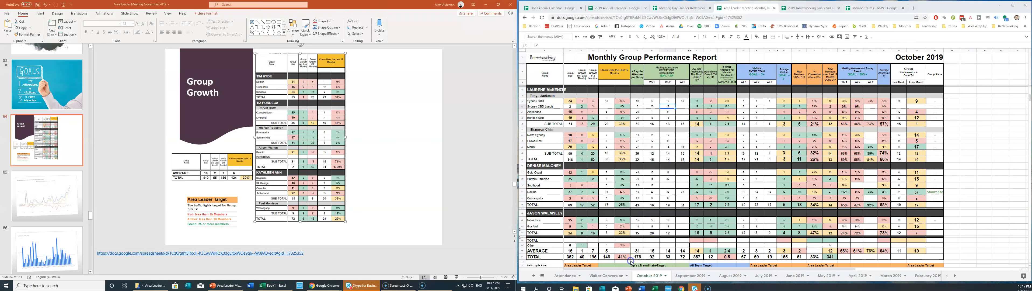
left_click(385, 99)
key("ctrl+v")
left_click_drag(251, 48, 346, 75)
left_click_drag(367, 100, 370, 97)
In the spreadsheet, snip the report header with the AVERAGE and TOTAL rows.
left_click(696, 9)
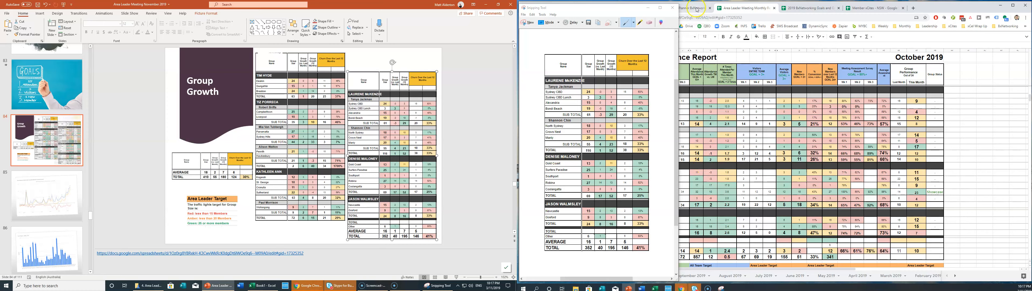
left_click_drag(626, 11, 407, 13)
scroll(596, 179, "down", 4)
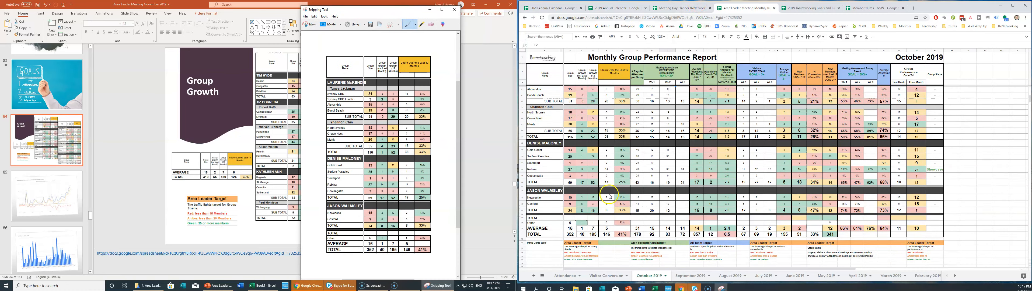
scroll(596, 179, "down", 2)
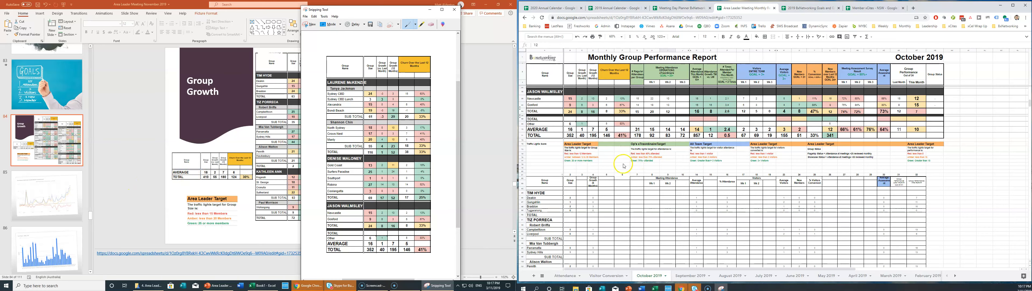
scroll(619, 157, "down", 2)
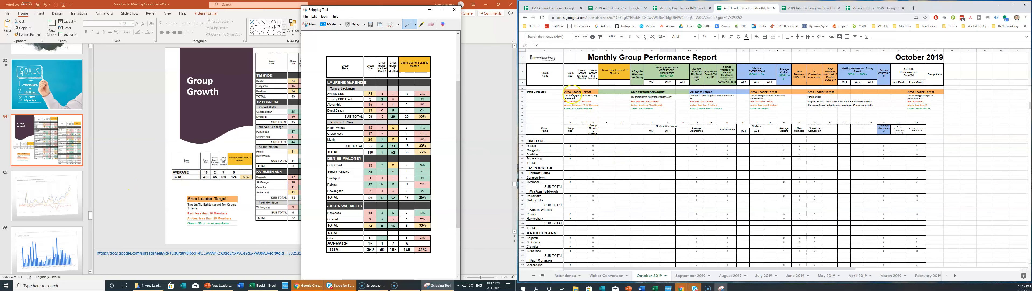
left_click(574, 96)
scroll(585, 107, "up", 1)
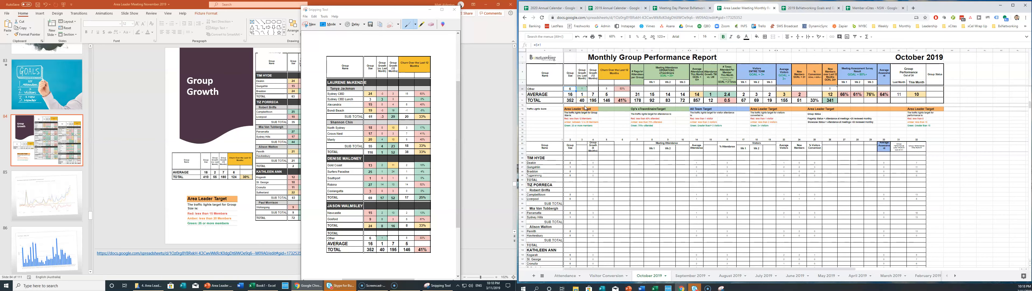
key("Down")
scroll(586, 108, "down", 1)
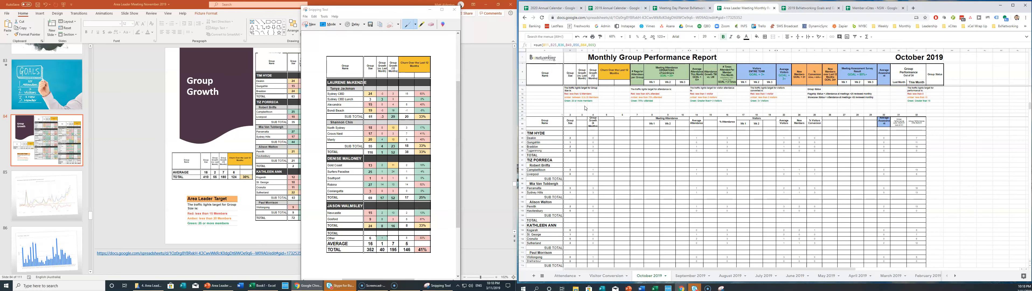
left_click(618, 121)
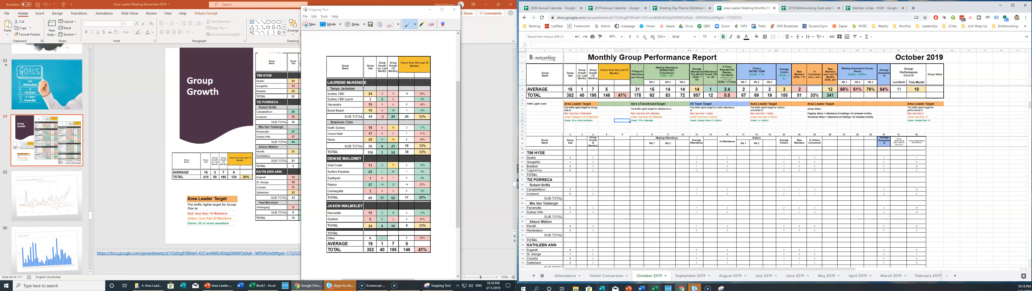
left_click(307, 26)
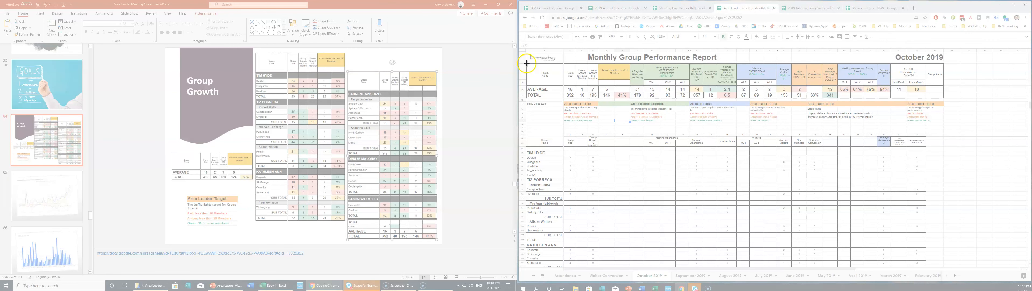
left_click_drag(526, 63, 631, 99)
Replace the old small totals picture with the new AVERAGE/TOTAL snip, sized to fit, then go to slide 85.
left_click(226, 164)
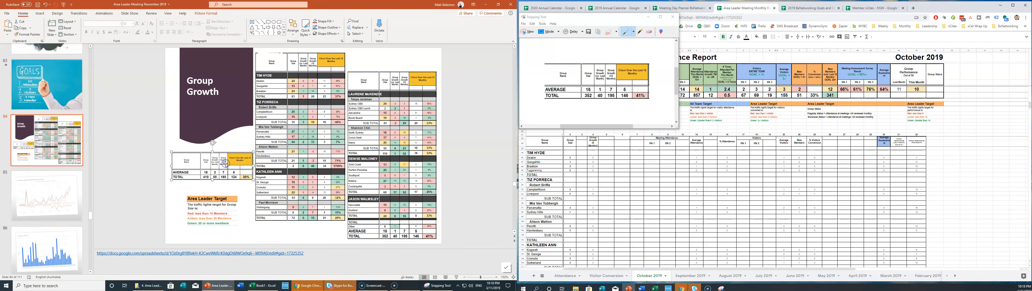
key("Delete")
key("ctrl+v")
left_click_drag(282, 157, 209, 181)
left_click_drag(284, 188, 251, 177)
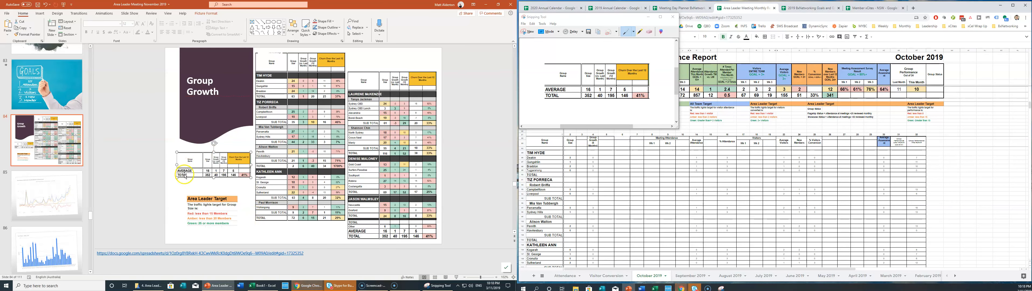
left_click_drag(175, 178, 167, 181)
left_click(251, 230)
left_click(59, 173)
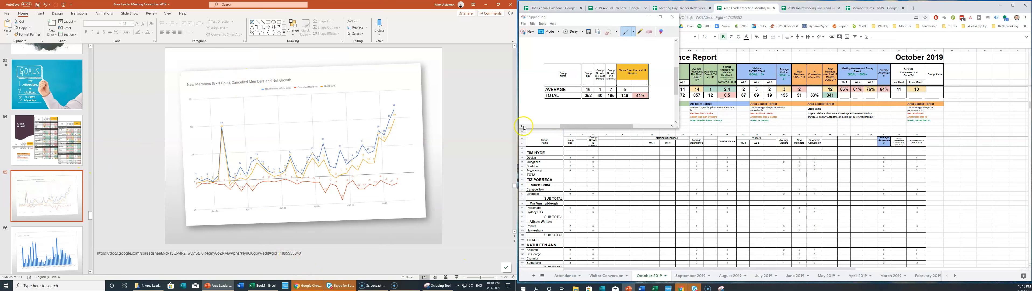
Put the snip window away and copy the membership growth chart from the Member Movements sheet.
left_click(648, 16)
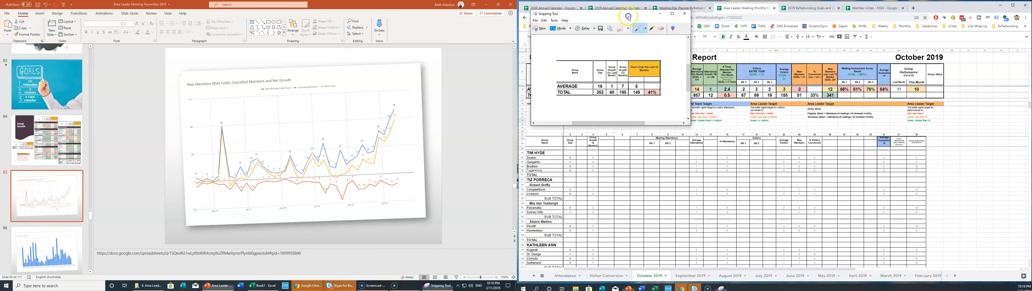
scroll(738, 182, "up", 10)
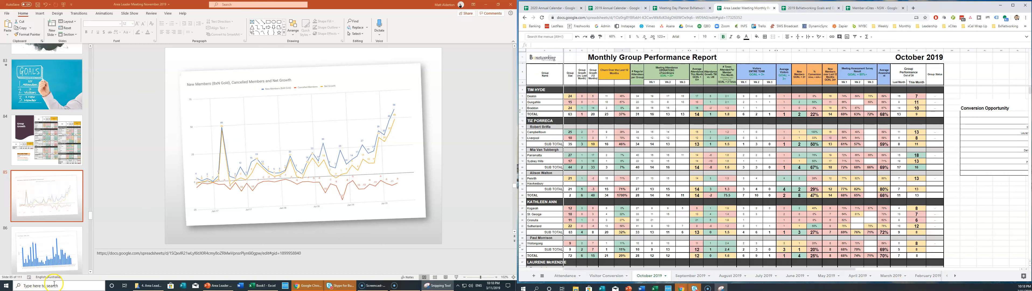
left_click(397, 286)
left_click(379, 286)
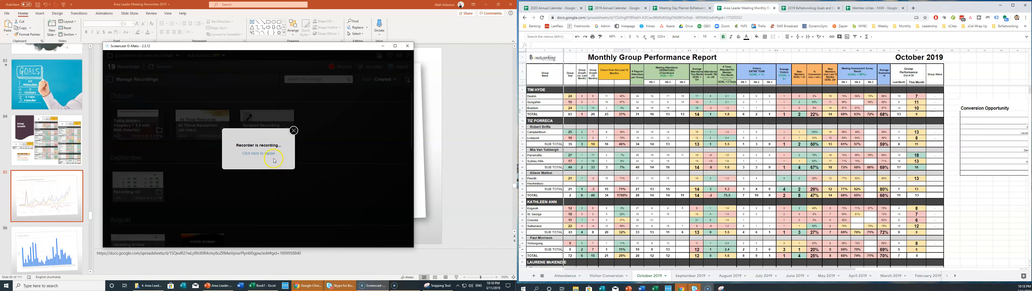
left_click(378, 286)
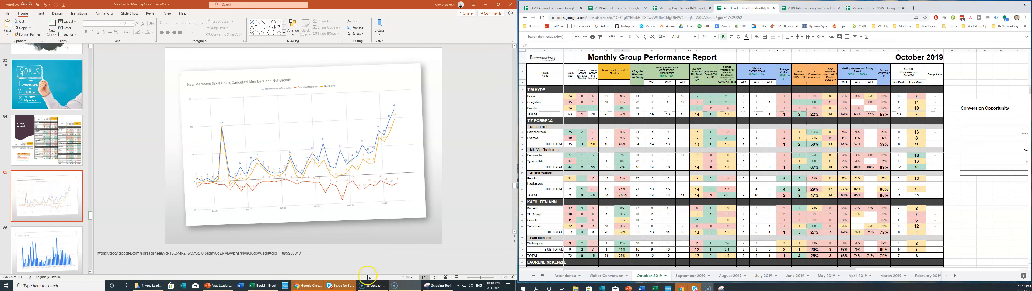
left_click(370, 285)
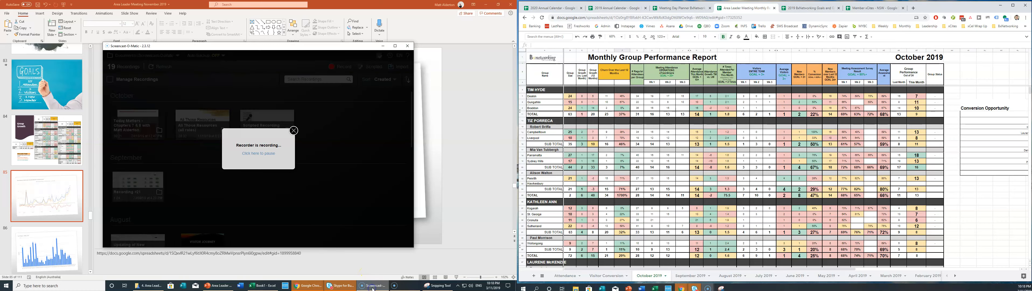
left_click(256, 156)
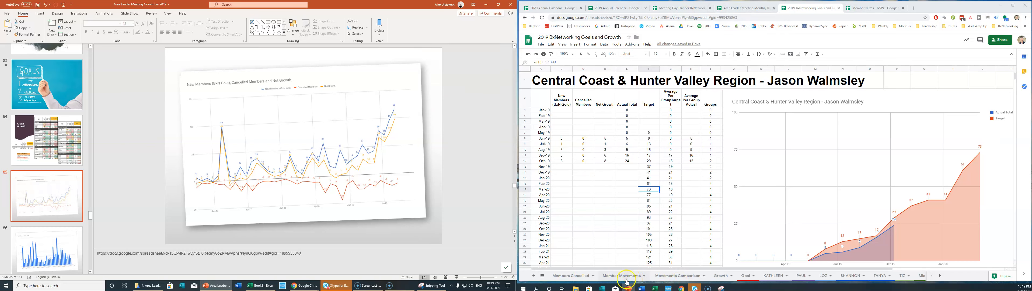
left_click(571, 277)
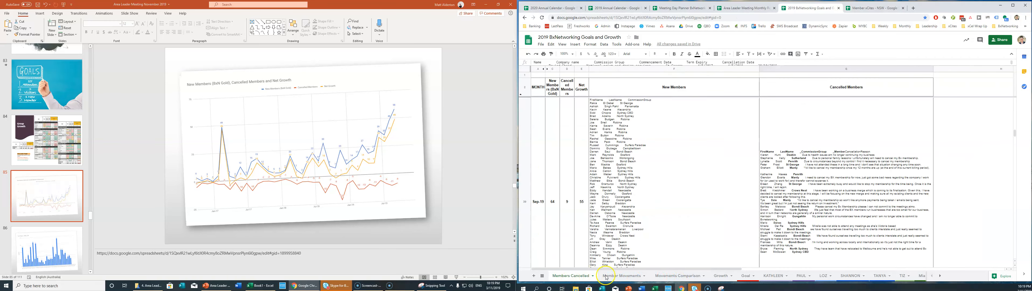
left_click(620, 276)
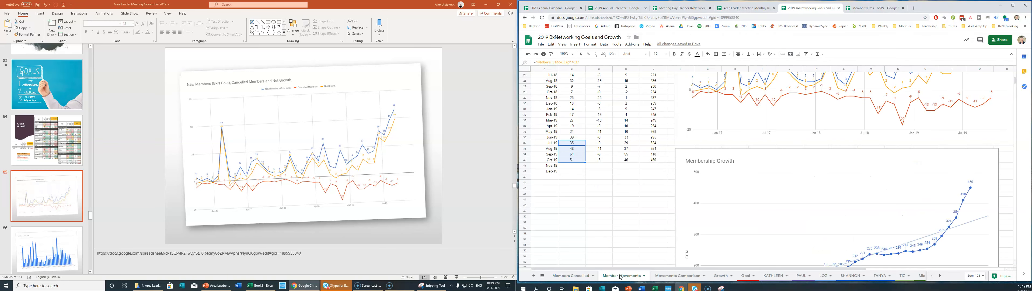
scroll(784, 170, "up", 3)
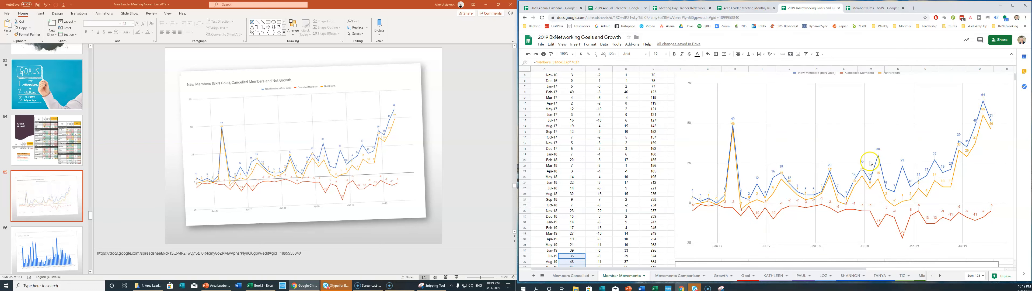
scroll(870, 158, "up", 1)
left_click(853, 86)
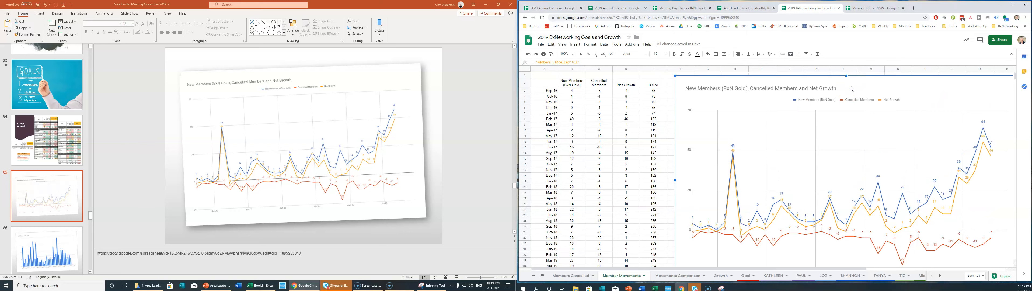
Replace the old growth chart picture with the new one, shrunk and tilted onto its card, then open slide 86.
left_click(330, 112)
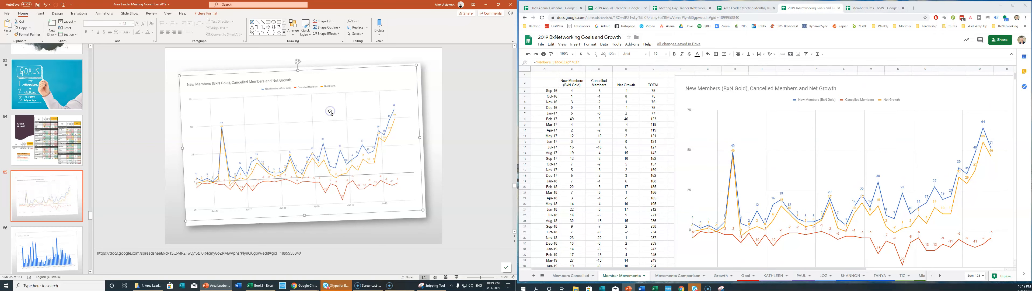
key("Delete")
key("ctrl+v")
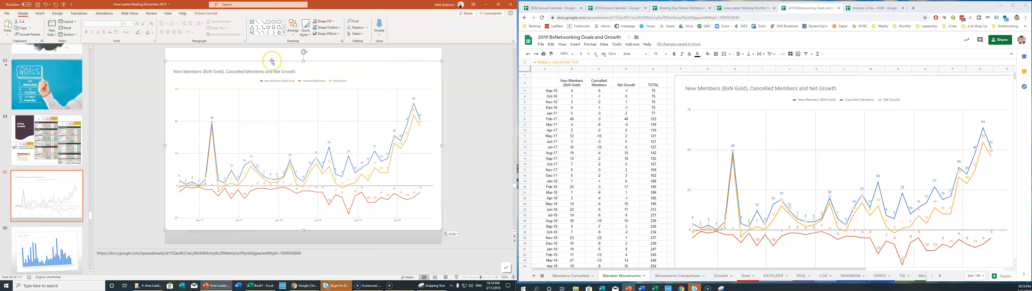
left_click_drag(442, 61, 397, 94)
left_click_drag(282, 79, 276, 77)
left_click_drag(272, 108, 298, 91)
left_click_drag(420, 63, 410, 70)
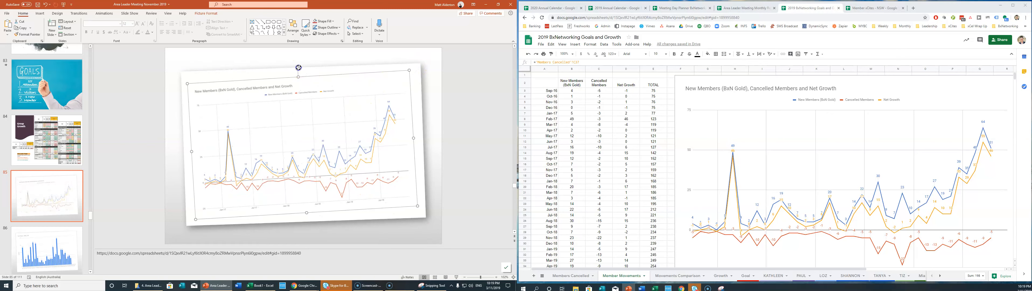
left_click_drag(298, 67, 319, 75)
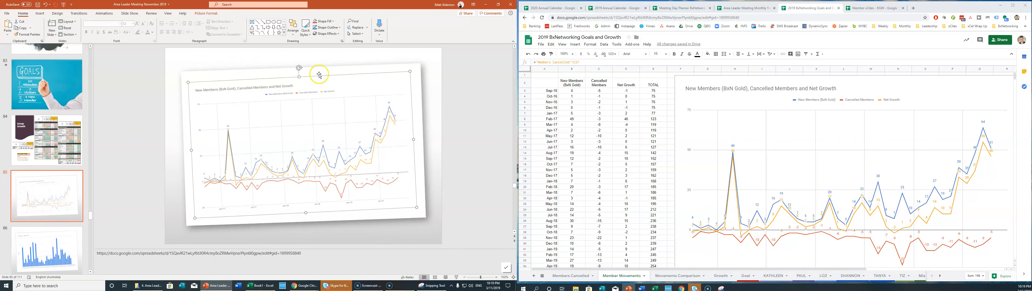
left_click(476, 156)
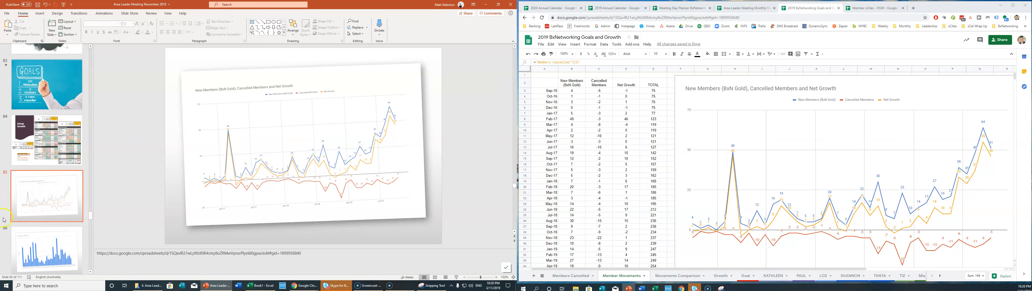
left_click(44, 246)
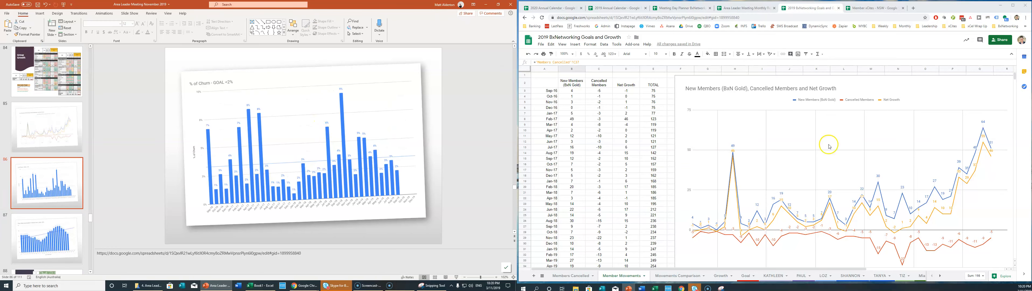
Copy the % of Churn chart from the sheet.
scroll(719, 158, "down", 10)
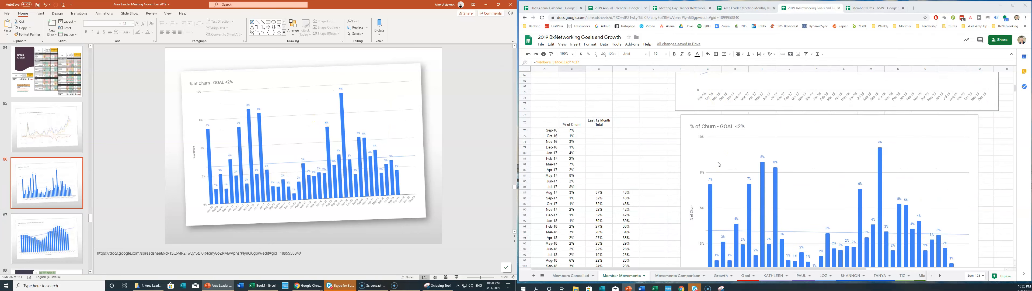
scroll(719, 164, "down", 4)
scroll(720, 164, "up", 3)
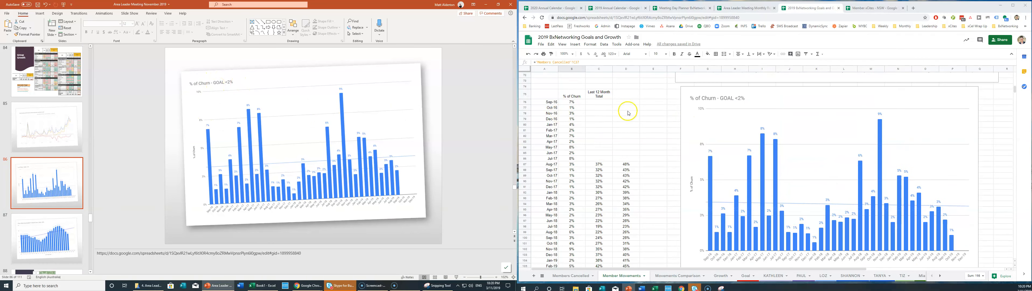
left_click(782, 95)
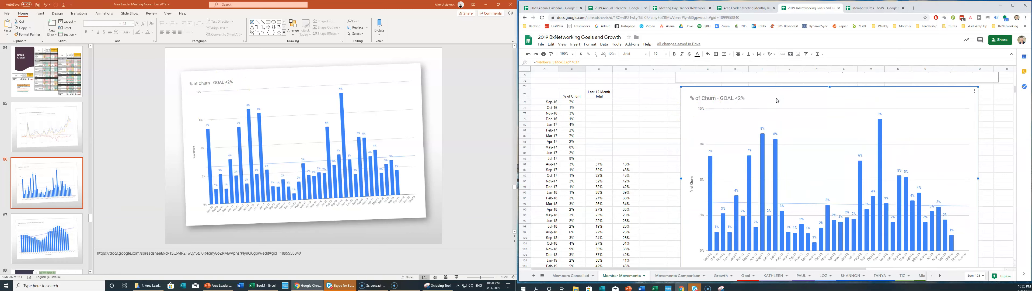
Paste the new % of Churn chart over the old one, shrink and tilt it onto its card, then open slide 87.
left_click(325, 77)
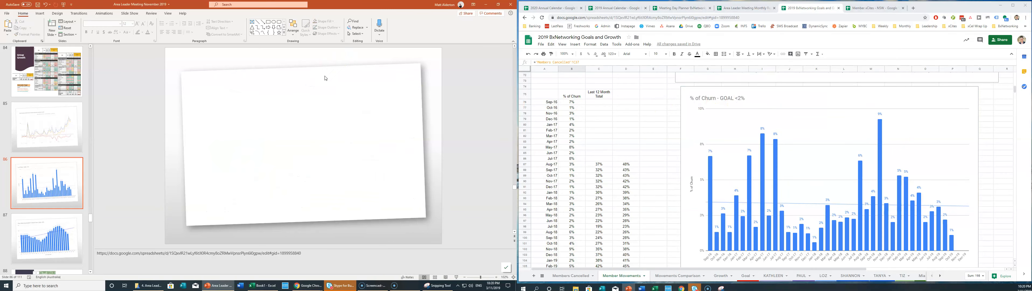
key("ctrl+v")
left_click_drag(165, 61, 190, 75)
left_click_drag(313, 67, 304, 62)
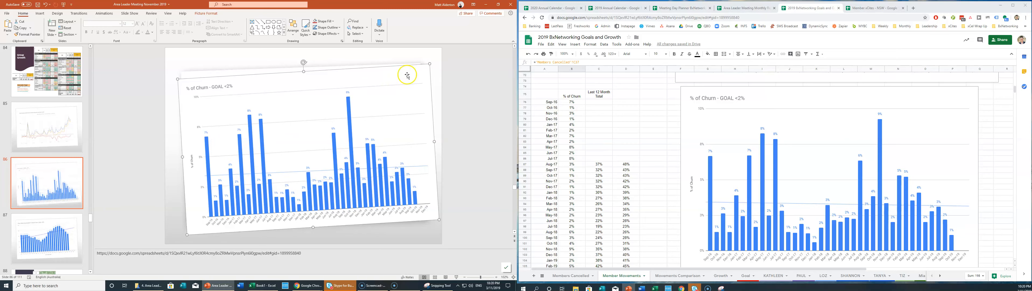
left_click_drag(429, 63, 422, 67)
left_click_drag(342, 117, 340, 113)
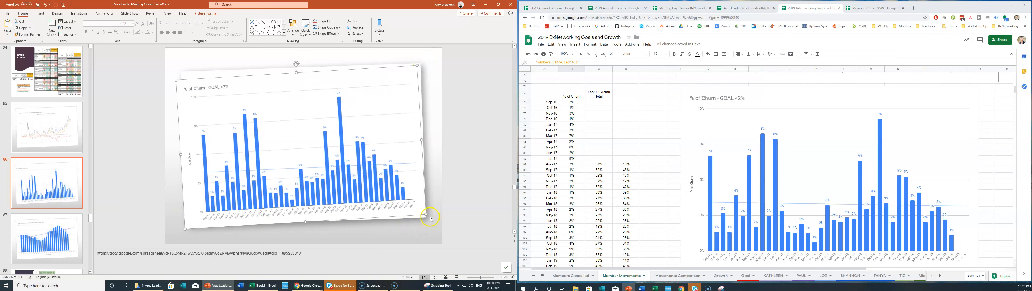
left_click_drag(427, 215, 421, 211)
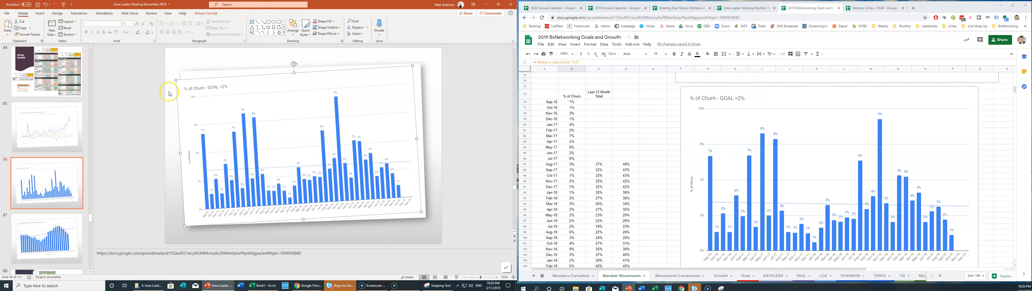
left_click_drag(176, 79, 182, 83)
left_click_drag(220, 104, 222, 101)
left_click(449, 157)
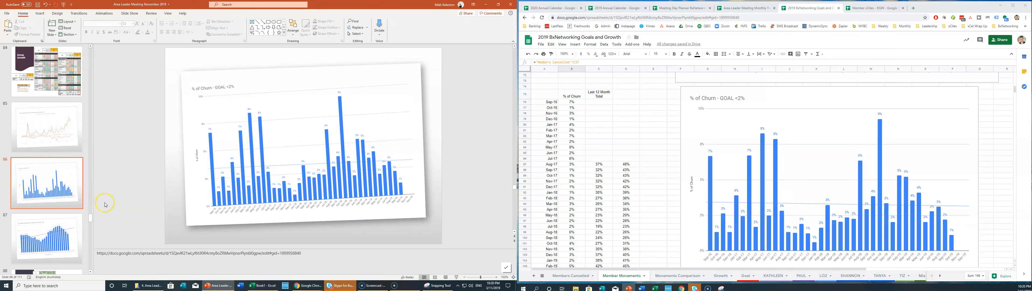
left_click(32, 230)
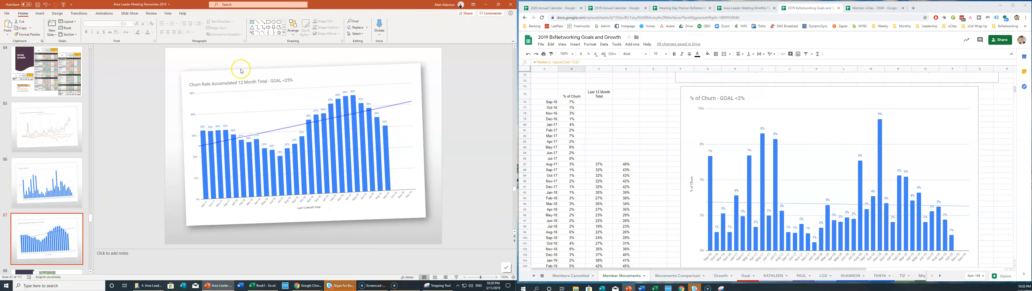
Replace the old slide picture with the current Churn Rate Accumulated 12 Month Total chart.
scroll(729, 202, "down", 5)
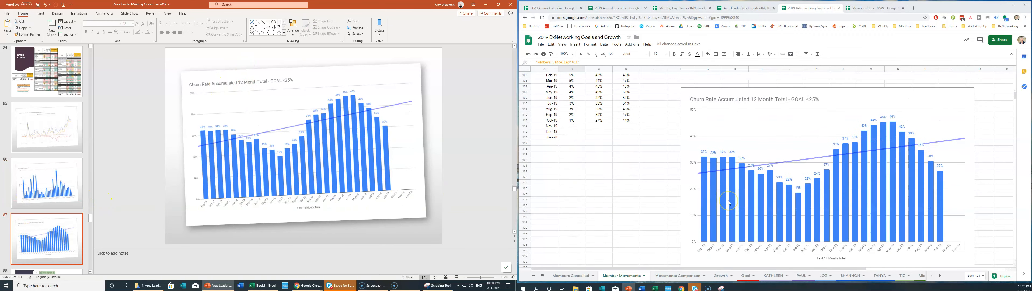
left_click(686, 107)
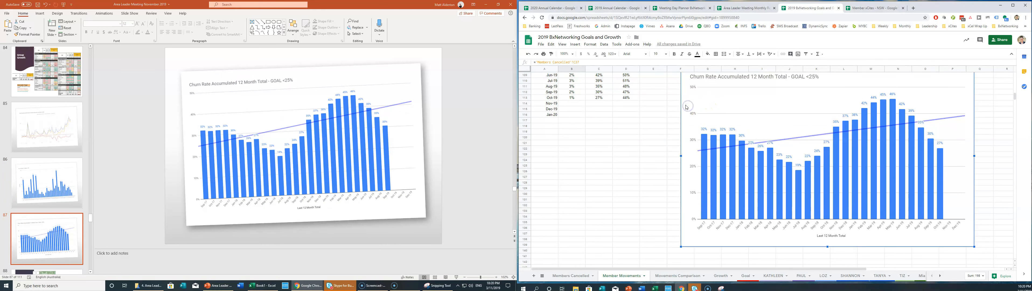
left_click(294, 76)
left_click(310, 92)
key("Delete")
key("ctrl+v")
left_click(189, 88)
Shrink, tilt and position the churn rate chart to fill its card, then open Group Attendance.
left_click_drag(165, 60, 243, 127)
left_click_drag(330, 142, 293, 127)
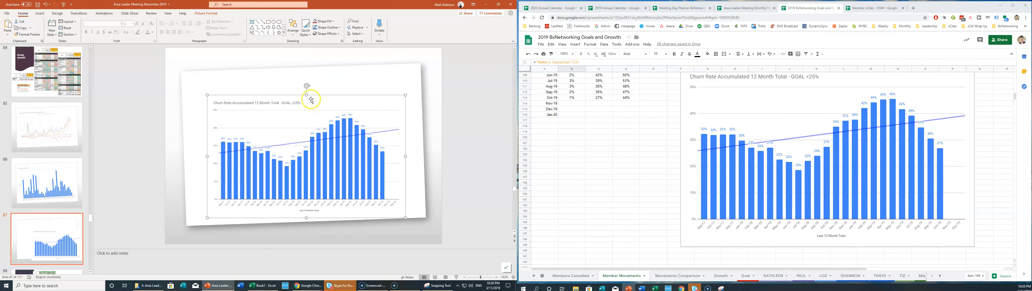
left_click_drag(307, 86, 303, 83)
left_click_drag(298, 129, 283, 119)
left_click_drag(386, 79, 397, 71)
left_click_drag(404, 199, 411, 205)
scroll(39, 199, "down", 1)
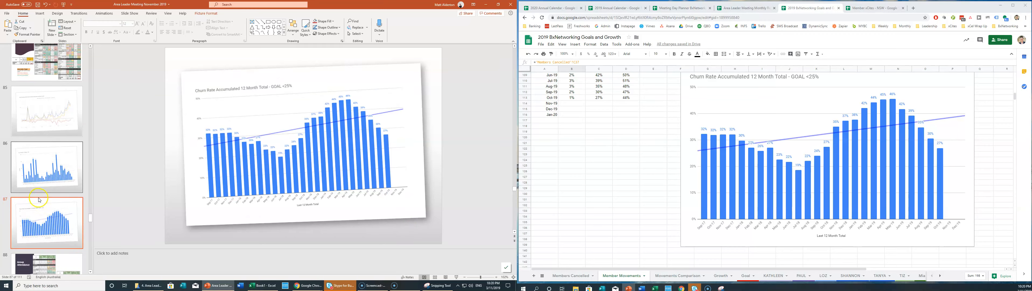
scroll(39, 199, "down", 3)
left_click(46, 101)
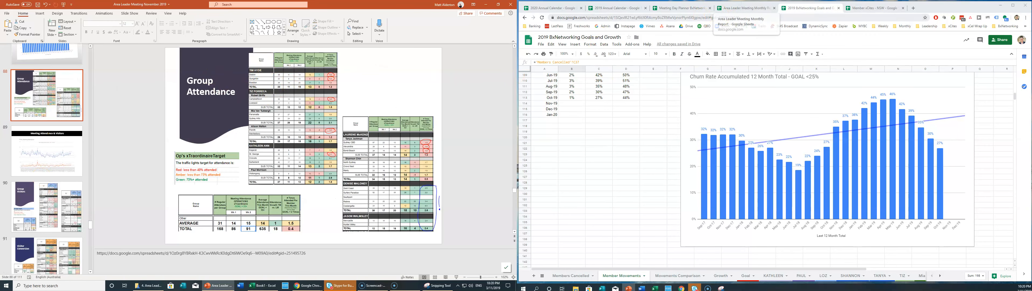
Bring up the Area Leader Meeting Monthly Report and check its attendance table.
left_click(741, 8)
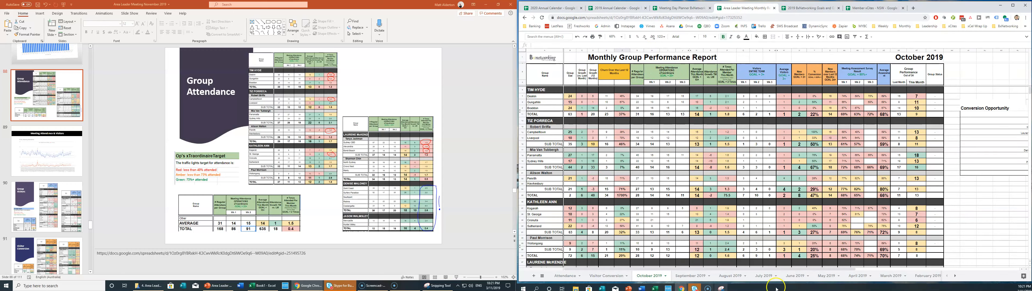
left_click_drag(773, 267, 813, 266)
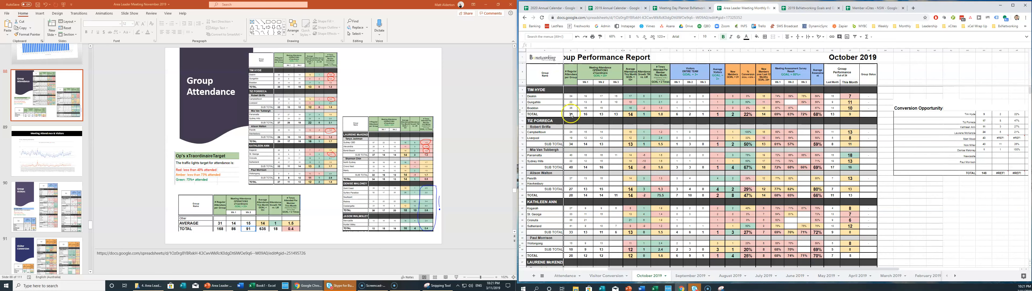
left_click(655, 74)
left_click(688, 102)
Delete both old attendance table snapshots from the Group Attendance slide.
left_click(297, 94)
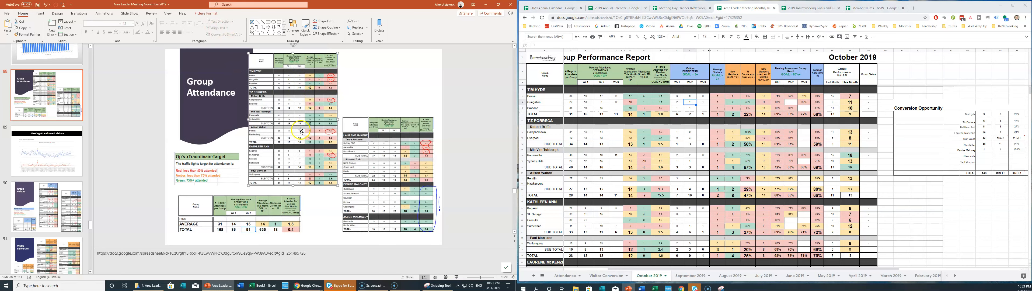
key("Delete")
left_click(344, 164)
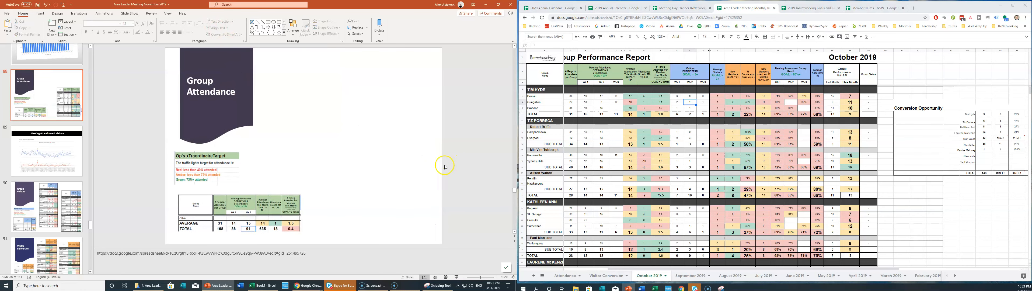
key("Delete")
Snip the October 2019 report's attendance table as a picture.
left_click(722, 287)
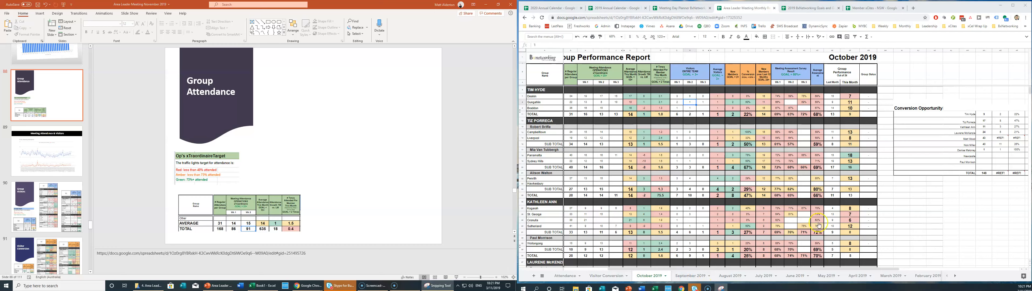
left_click(590, 99)
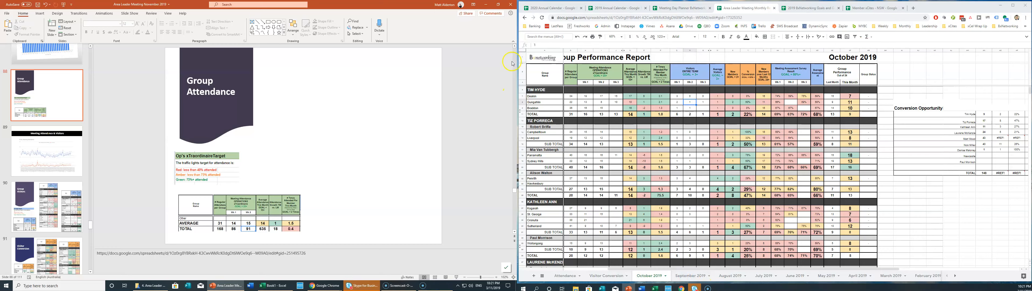
left_click_drag(527, 63, 671, 259)
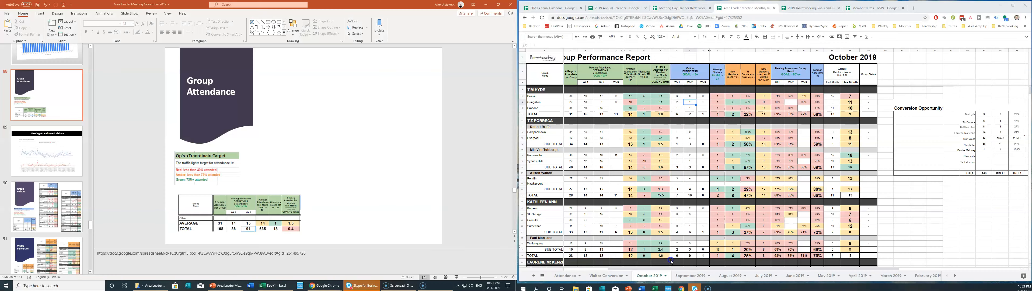
Paste the snipped attendance table and shrink it into place beside the title.
key("ctrl+v")
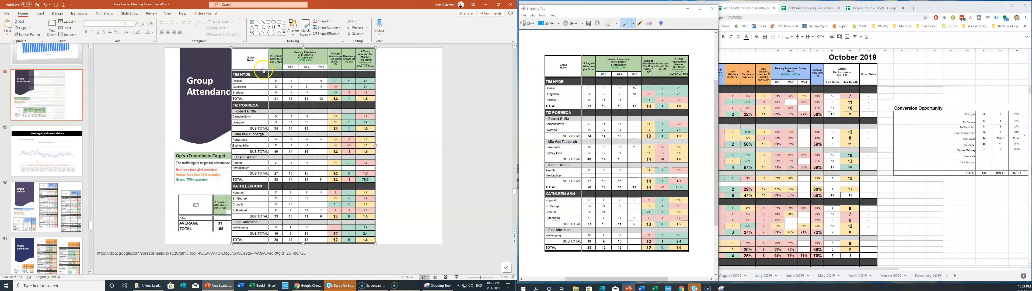
left_click_drag(231, 48, 303, 115)
left_click_drag(320, 145, 297, 82)
left_click(374, 139)
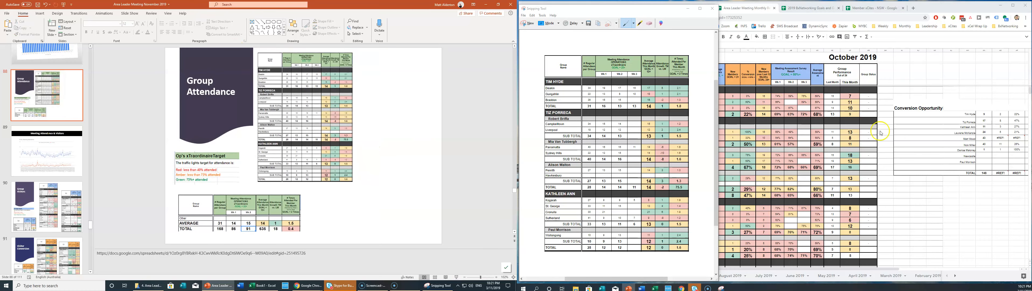
Snip the lower group rows through TOTAL from the spreadsheet.
left_click_drag(643, 14, 442, 20)
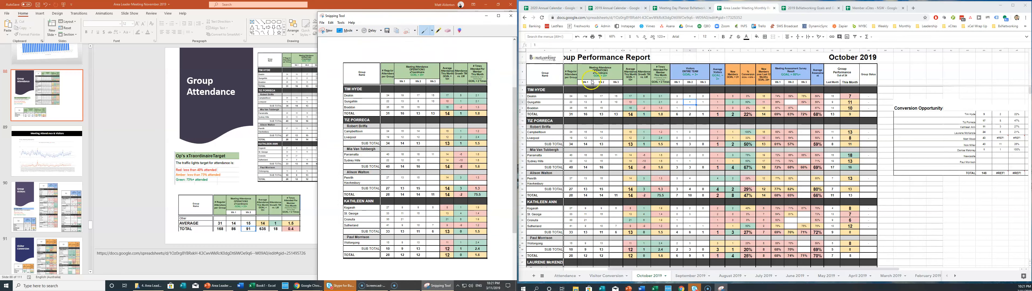
scroll(586, 179, "down", 8)
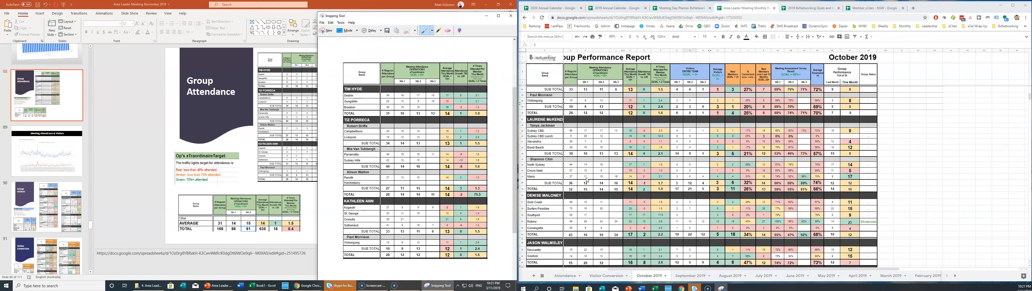
left_click(326, 29)
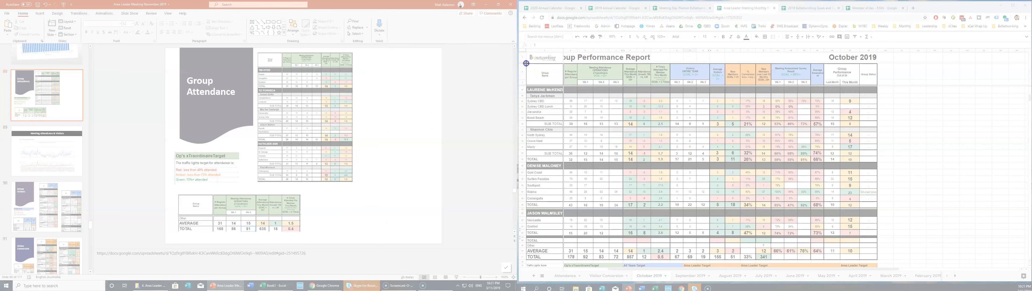
left_click_drag(526, 63, 671, 261)
left_click(425, 143)
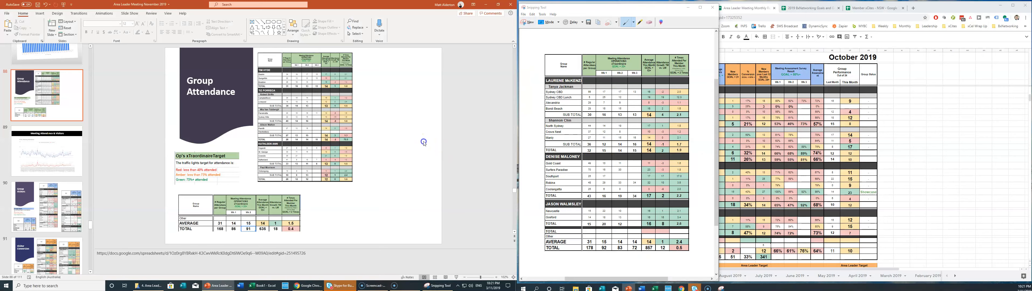
Paste the lower rows beside the first table and shift the first table up and left.
key("ctrl+v")
left_click_drag(232, 47, 289, 127)
left_click_drag(333, 187, 396, 184)
left_click_drag(297, 117, 281, 115)
Enlarge and align both table pictures side by side.
left_click(404, 192)
left_click_drag(353, 125, 333, 121)
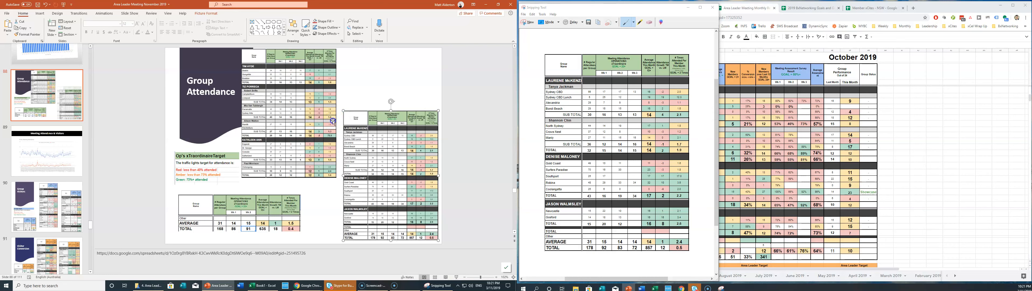
left_click(335, 177)
left_click_drag(336, 178, 339, 181)
left_click(344, 113)
left_click_drag(342, 109, 340, 106)
left_click(423, 237)
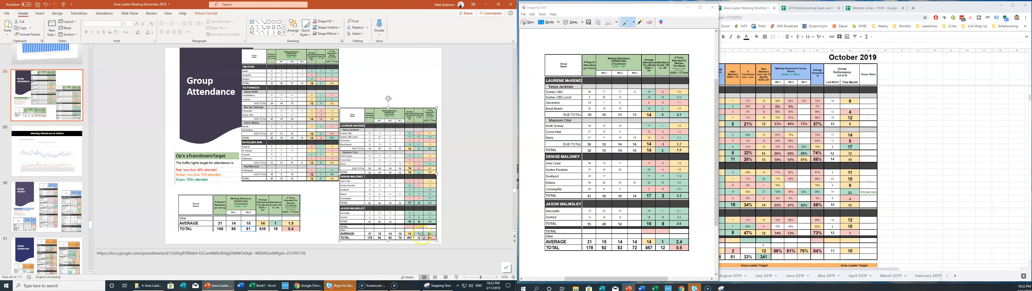
left_click_drag(437, 240, 439, 242)
left_click_drag(426, 220, 427, 221)
left_click(241, 211)
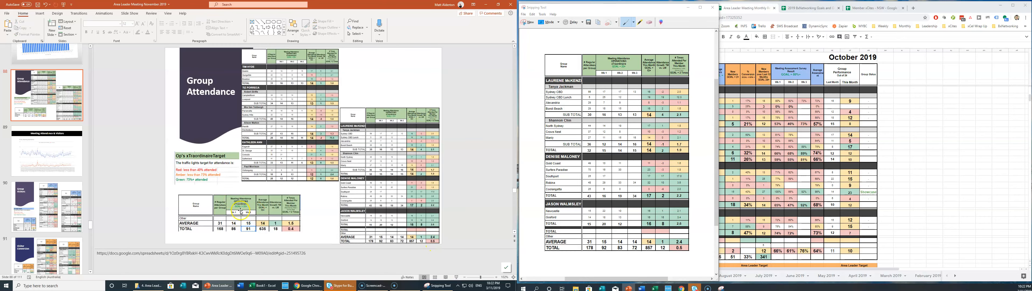
Snip the report header with the AVERAGE and TOTAL rows.
left_click_drag(667, 8, 434, 9)
scroll(653, 177, "down", 5)
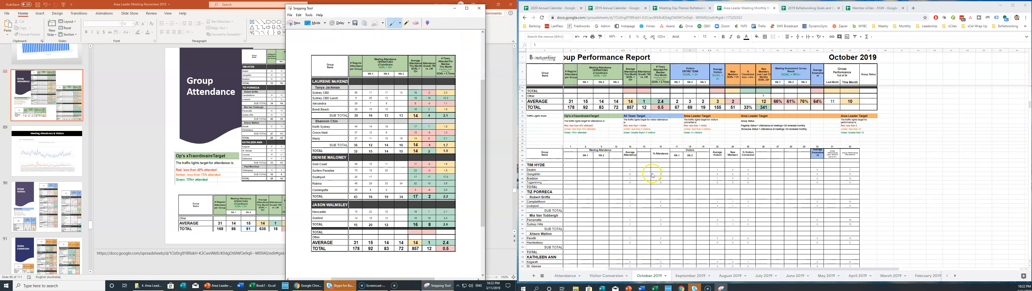
scroll(651, 173, "down", 1)
left_click(558, 88)
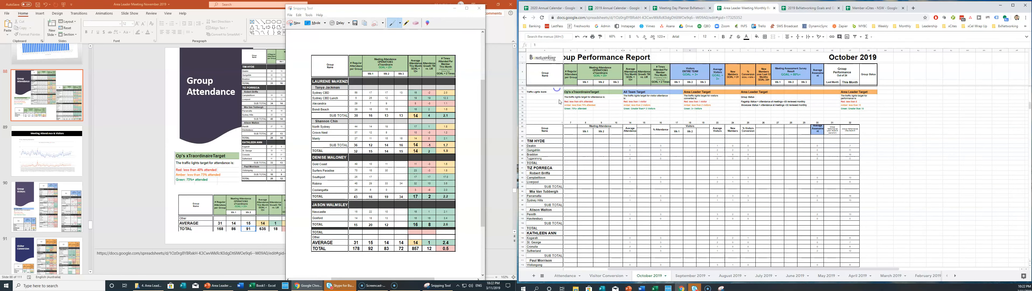
key("Up")
key("Up")
left_click(613, 114)
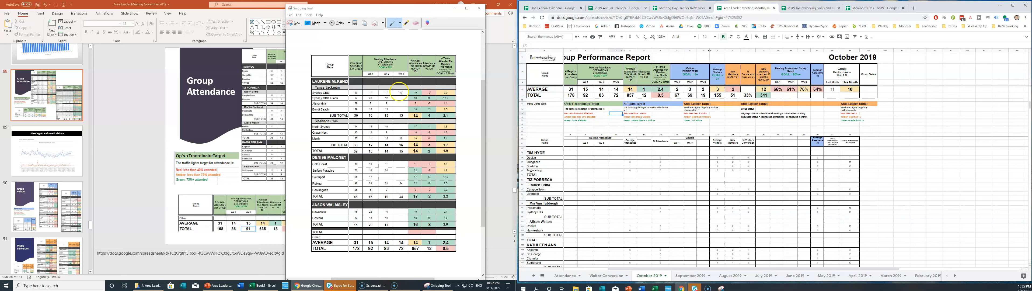
left_click(479, 8)
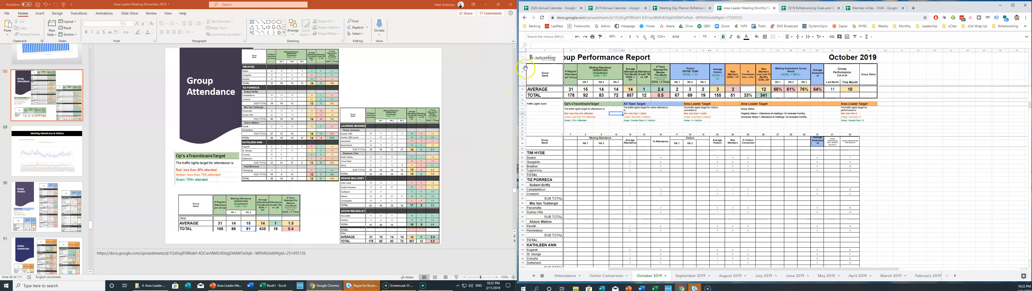
left_click_drag(526, 62, 671, 99)
Swap the old AVERAGE/TOTAL picture for the new snapshot at lower left, then open slide 89.
left_click(233, 211)
key("Delete")
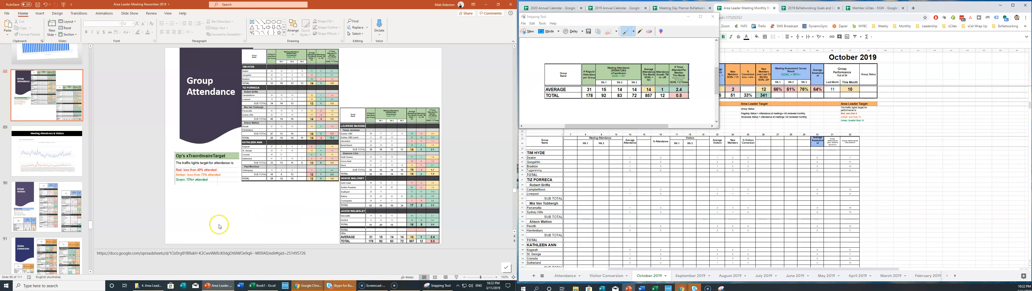
key("ctrl+v")
left_click_drag(297, 135, 246, 199)
left_click(256, 187)
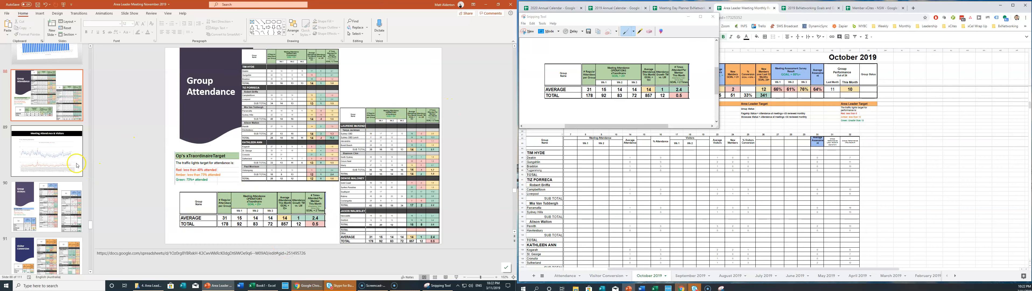
left_click(77, 148)
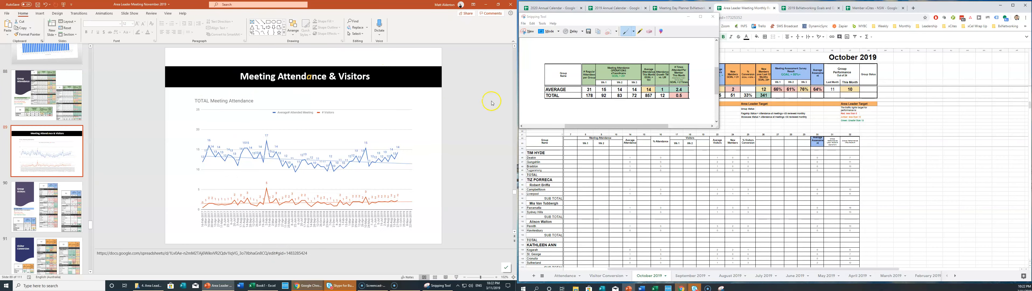
Load the sheet link from the slide notes in a new Chrome tab.
left_click(772, 57)
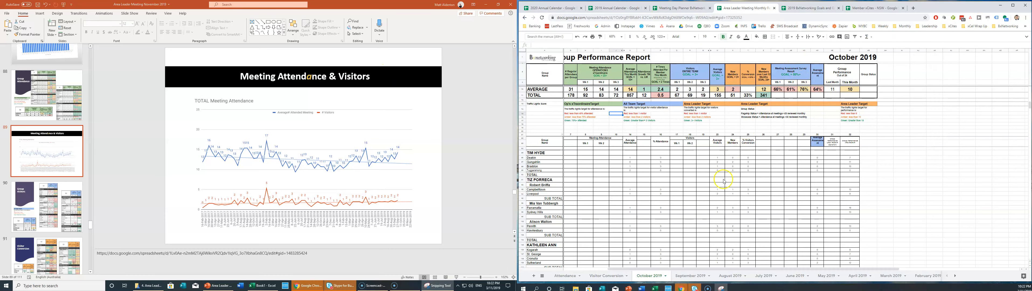
scroll(723, 181, "down", 3)
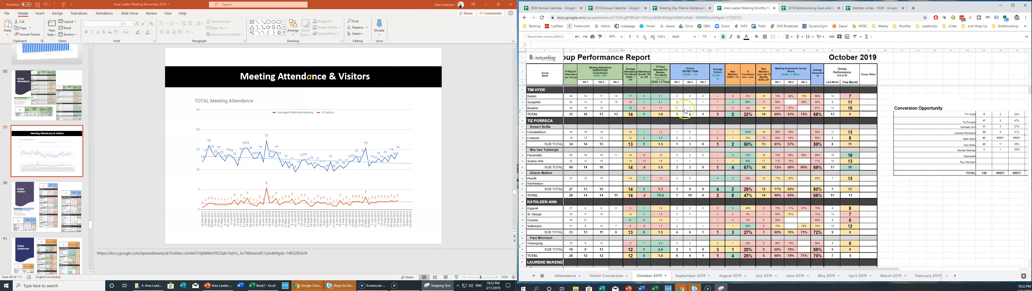
left_click(605, 276)
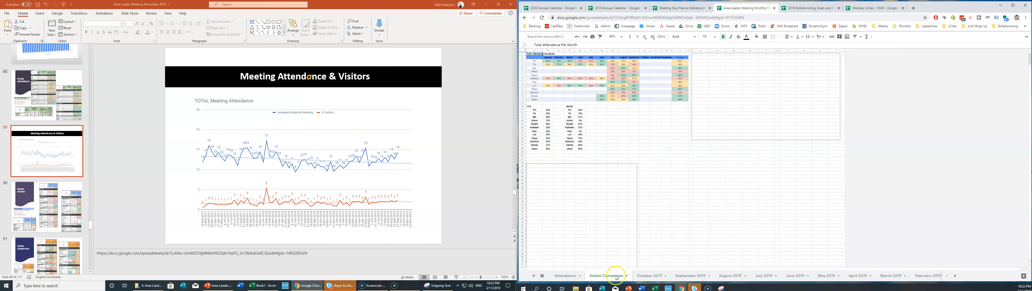
left_click(570, 278)
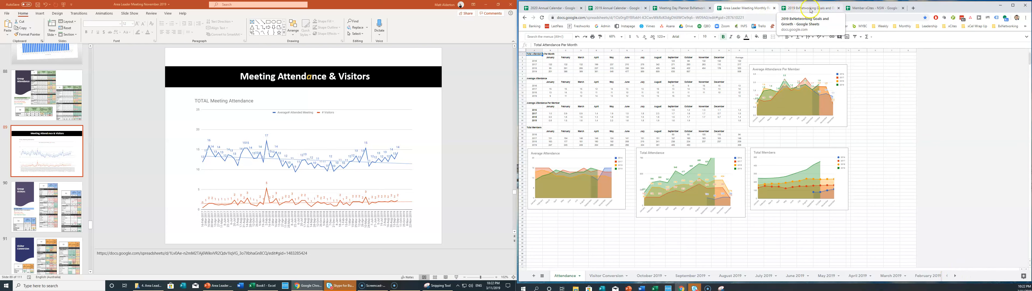
triple_click(222, 253)
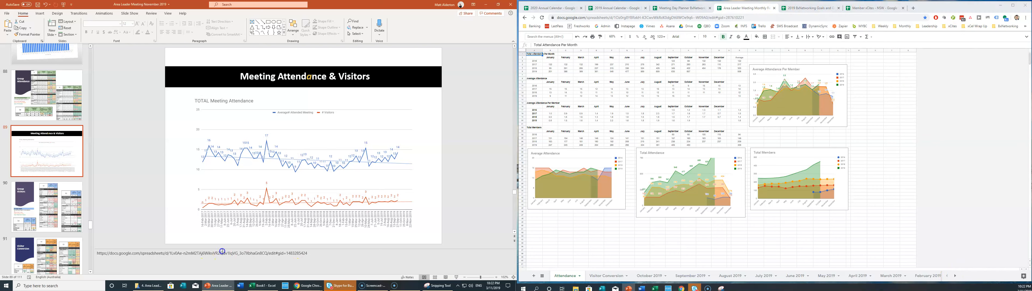
left_click(876, 123)
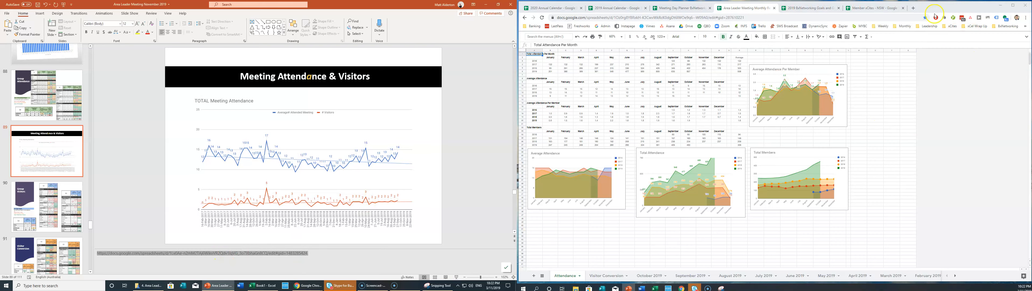
left_click(914, 10)
key("ctrl+v")
key("Return")
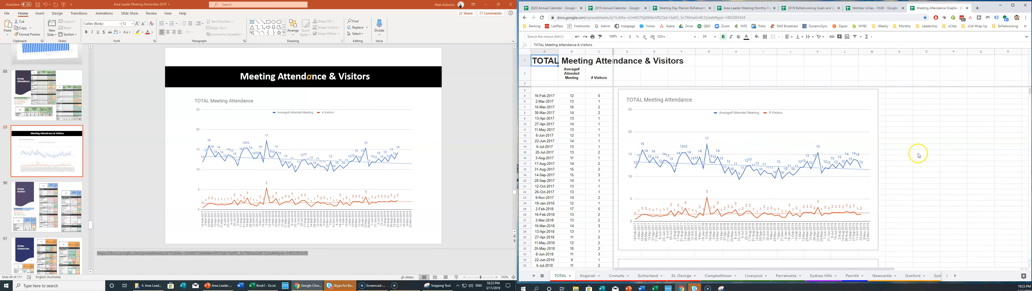
Paste the TOTAL Meeting Attendance chart over the old picture and fit it beneath the title.
left_click(875, 96)
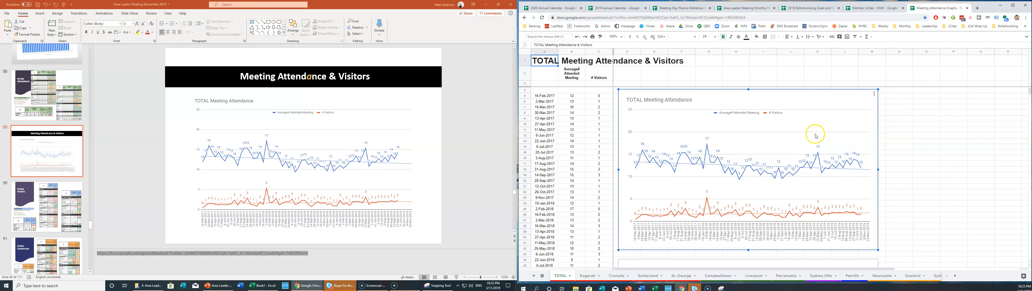
left_click(266, 142)
left_click(292, 137)
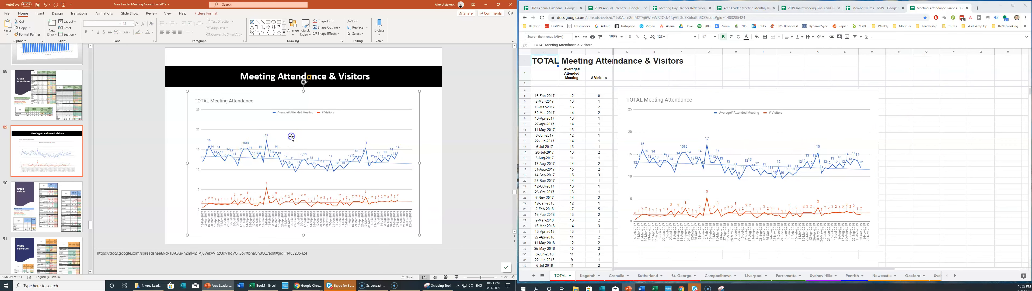
key("ctrl+v")
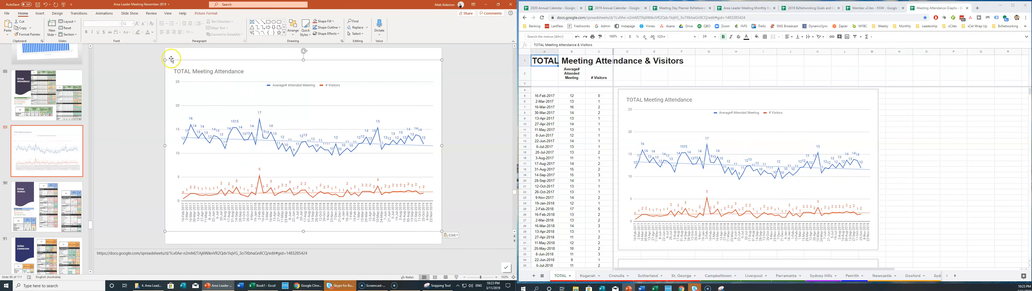
left_click_drag(165, 60, 218, 93)
left_click_drag(321, 133, 297, 138)
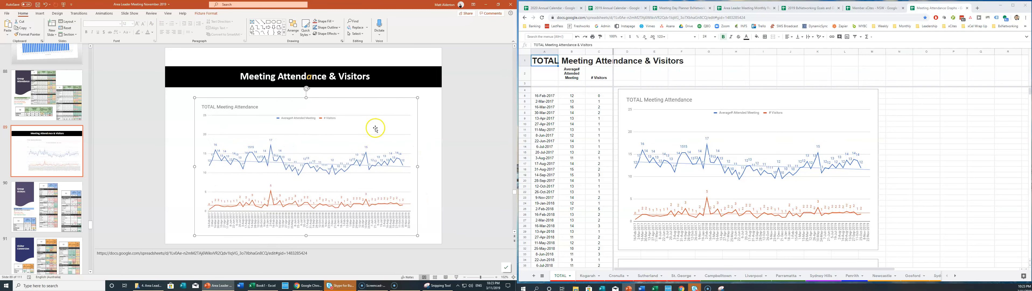
left_click_drag(418, 98, 424, 93)
left_click_drag(195, 93, 186, 91)
left_click(443, 186)
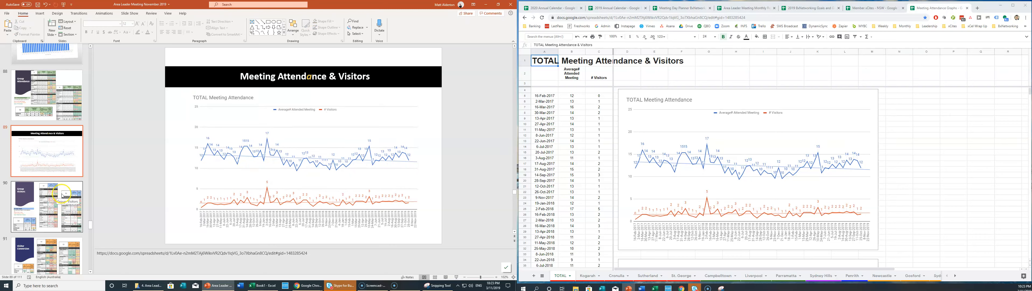
Snip the first area leader's table from the October 2019 sheet.
left_click(60, 206)
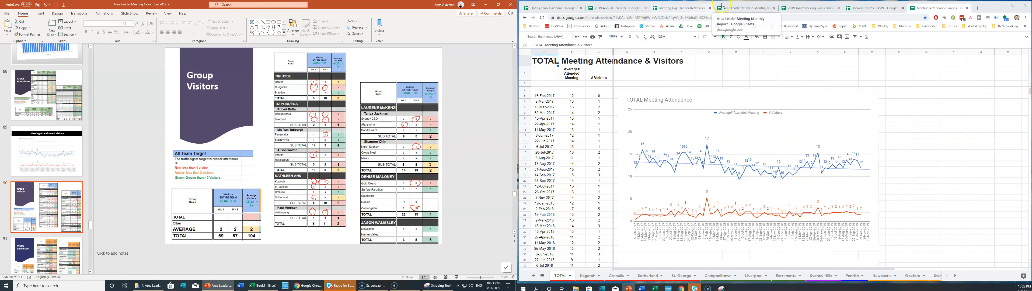
left_click(734, 12)
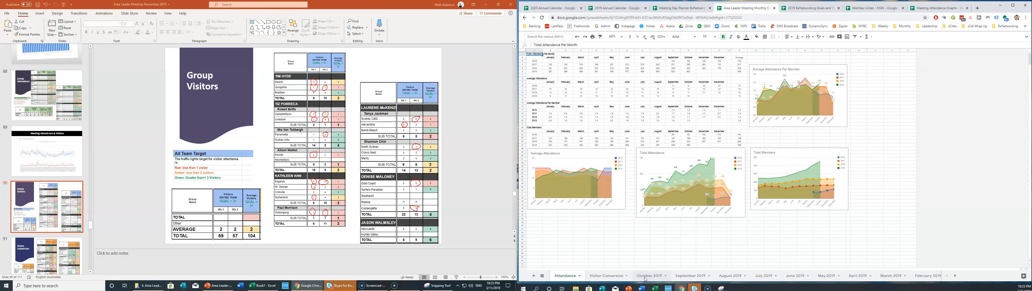
left_click(645, 275)
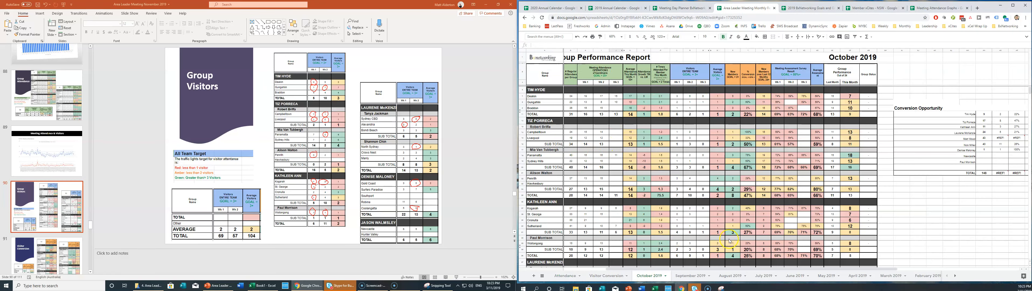
left_click_drag(751, 269, 818, 270)
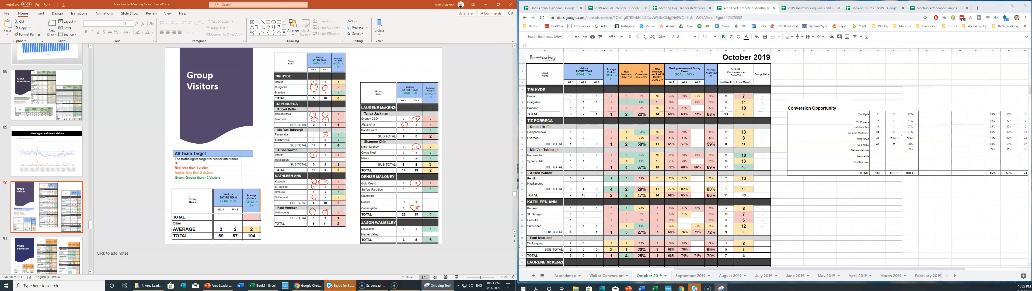
left_click(526, 56)
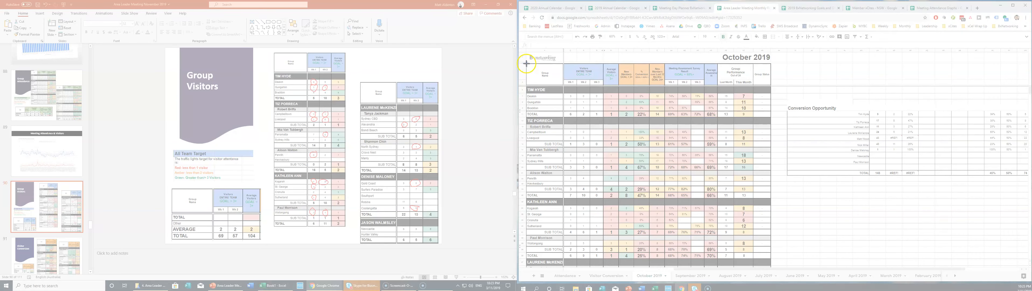
left_click_drag(526, 63, 620, 259)
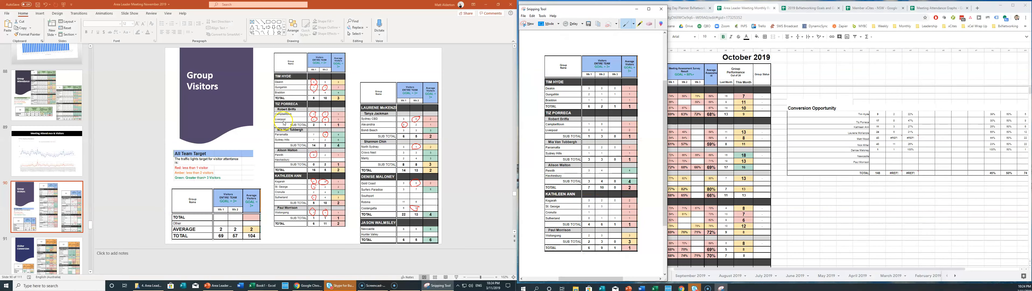
Replace the middle table picture with the new snapshot and delete the right-hand picture.
left_click(319, 92)
key("Delete")
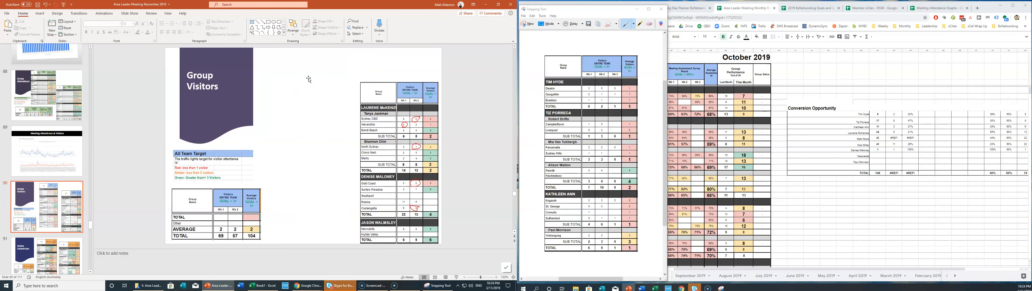
key("ctrl+v")
left_click_drag(257, 49, 271, 78)
left_click_drag(295, 110, 289, 85)
left_click(414, 140)
key("Delete")
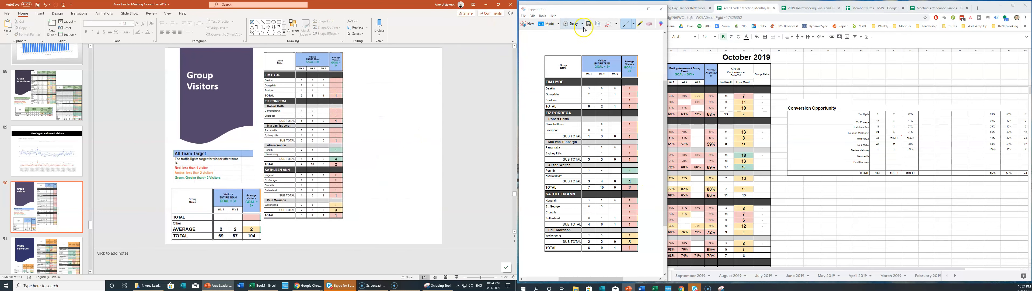
Bring the second area leader's section to the top of the sheet and start a new snip.
left_click_drag(589, 9, 399, 9)
scroll(600, 158, "down", 5)
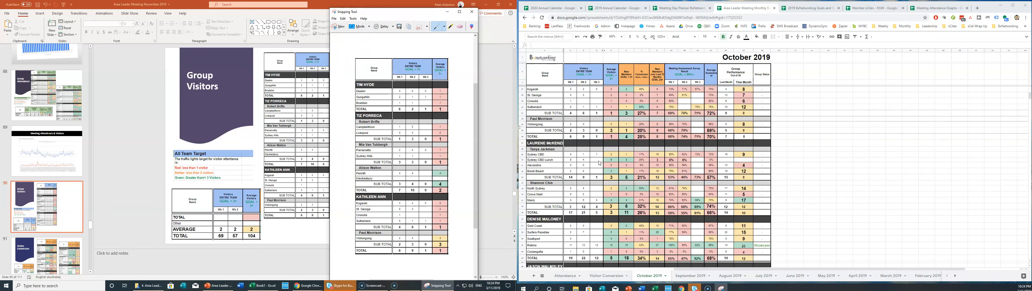
scroll(600, 163, "down", 1)
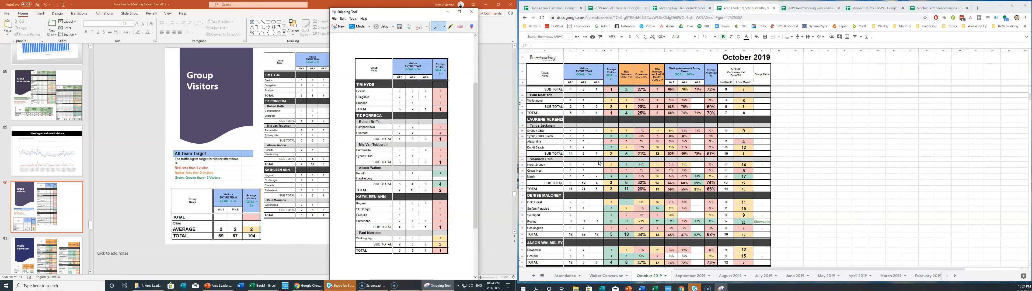
scroll(599, 163, "down", 1)
scroll(599, 163, "down", 1)
left_click(542, 89)
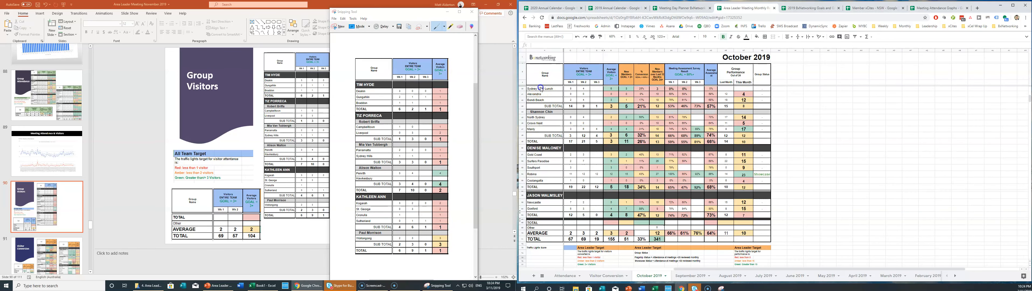
key("Up")
key("Up")
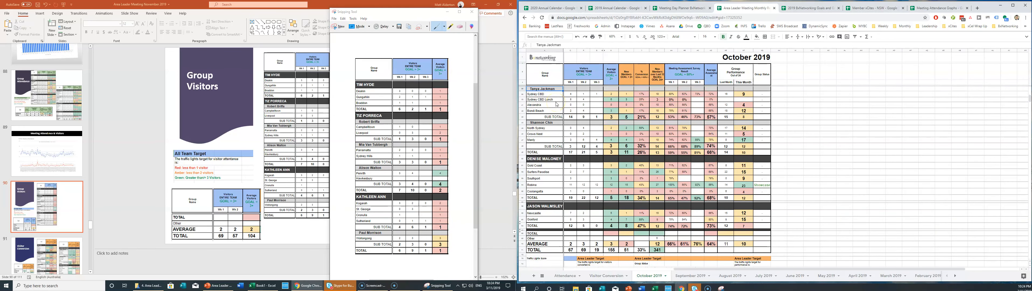
key("Up")
left_click(672, 112)
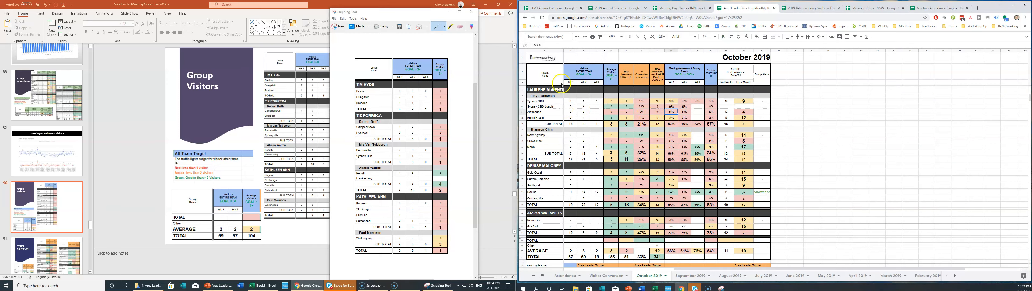
left_click(338, 27)
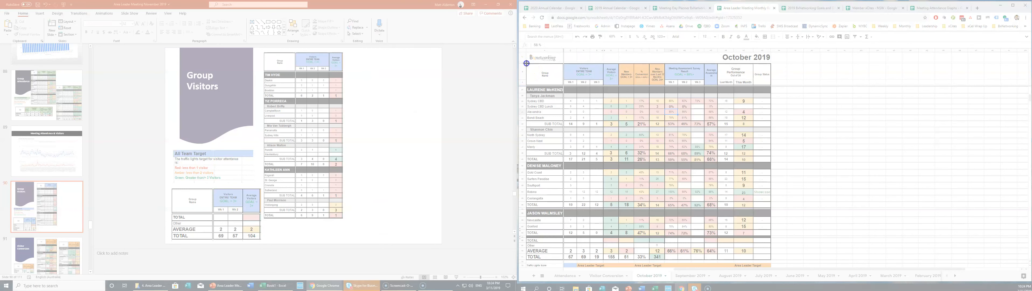
Add the second area leader's table snapshot beside the first and adjust both pictures.
left_click_drag(527, 63, 620, 260)
key("ctrl+v")
left_click_drag(306, 71, 396, 71)
left_click_drag(345, 49, 356, 72)
left_click_drag(373, 119, 371, 115)
left_click_drag(354, 68, 351, 60)
left_click_drag(305, 155, 306, 154)
left_click_drag(264, 51, 261, 45)
left_click_drag(280, 108, 284, 116)
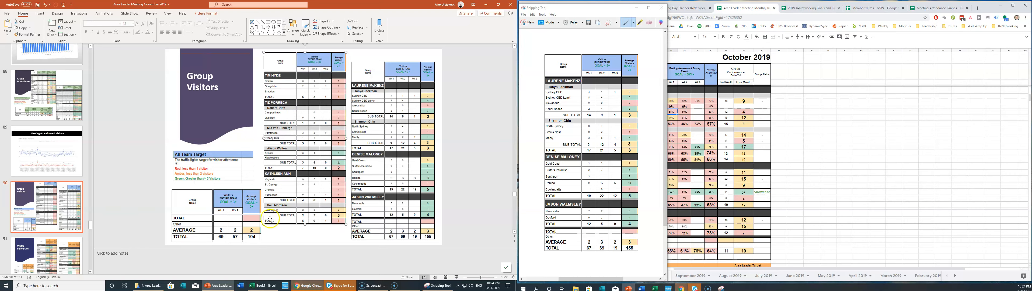
Snip the AVERAGE and TOTAL summary rows from the sheet.
left_click_drag(618, 5, 408, 5)
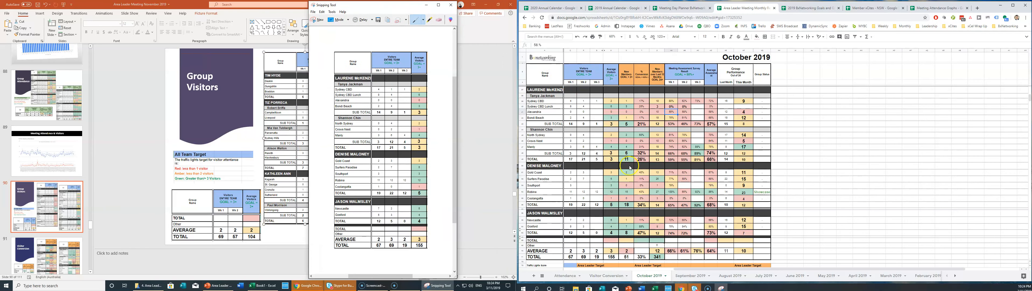
scroll(632, 175, "down", 5)
scroll(631, 175, "down", 2)
scroll(632, 175, "down", 2)
left_click(552, 93)
key("Up")
key("Up")
key("Up")
left_click(583, 117)
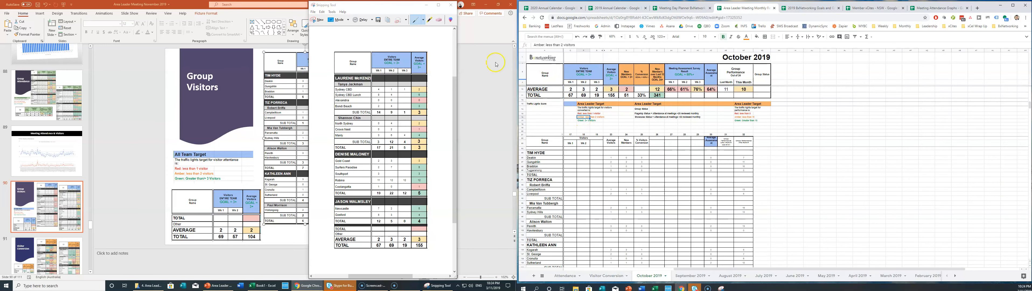
left_click(311, 22)
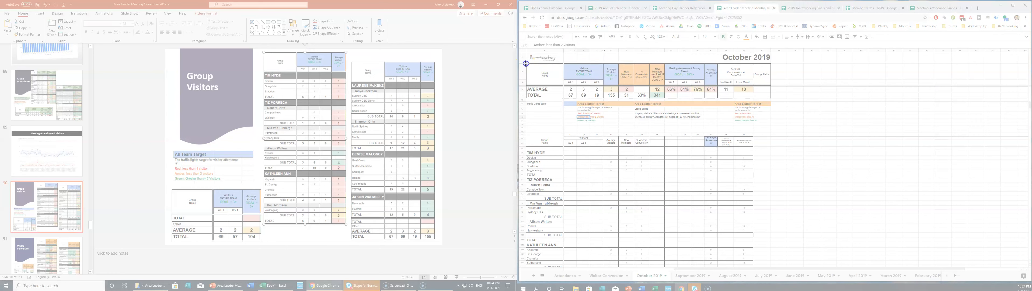
left_click_drag(526, 63, 622, 100)
Replace the old summary picture with the new one at the bottom-left, totalling 155.
left_click(206, 210)
key("Delete")
key("ctrl+v")
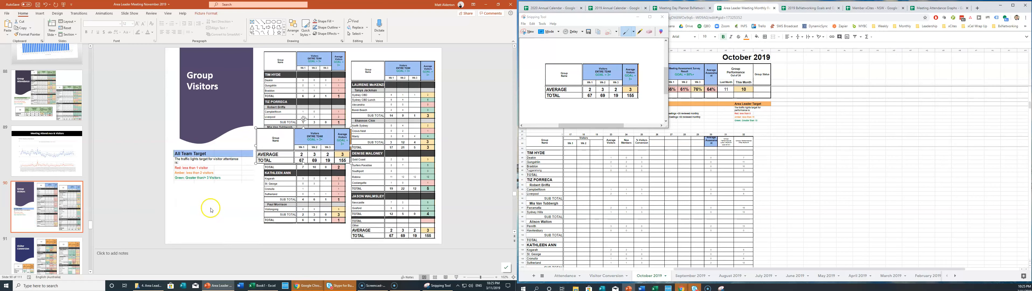
left_click_drag(295, 143, 210, 207)
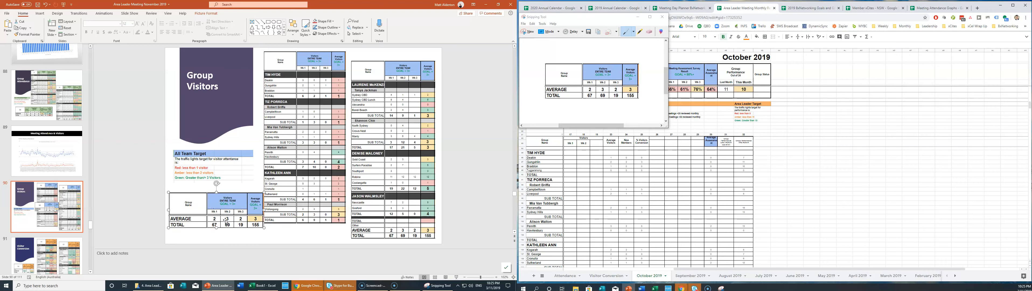
left_click(324, 191)
key("Right")
key("Right")
key("Right")
key("Right")
left_click(303, 233)
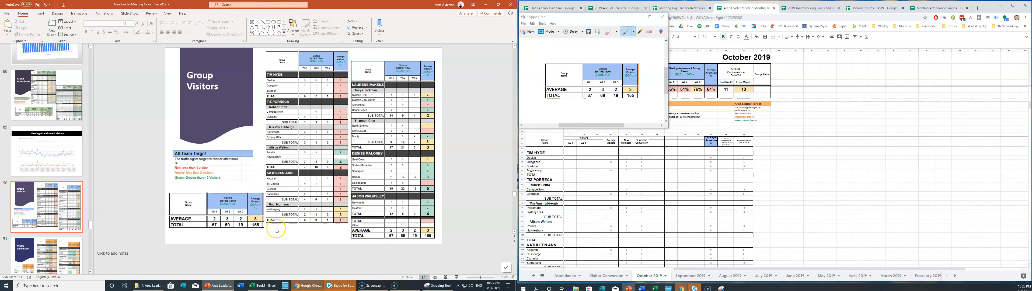
scroll(48, 160, "down", 3)
left_click(50, 159)
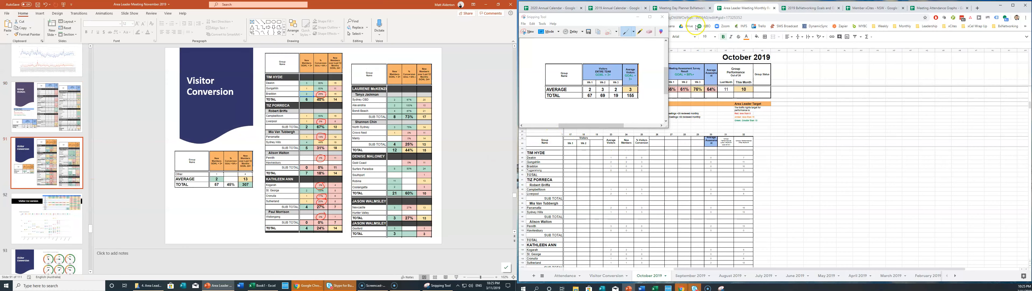
Replace both old conversion tables with a snip of the first leader's conversion columns.
left_click_drag(606, 23, 375, 51)
scroll(695, 197, "up", 10)
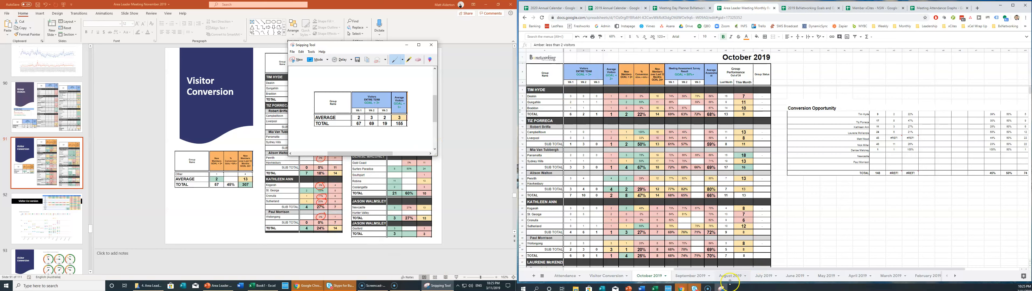
left_click_drag(709, 269, 743, 266)
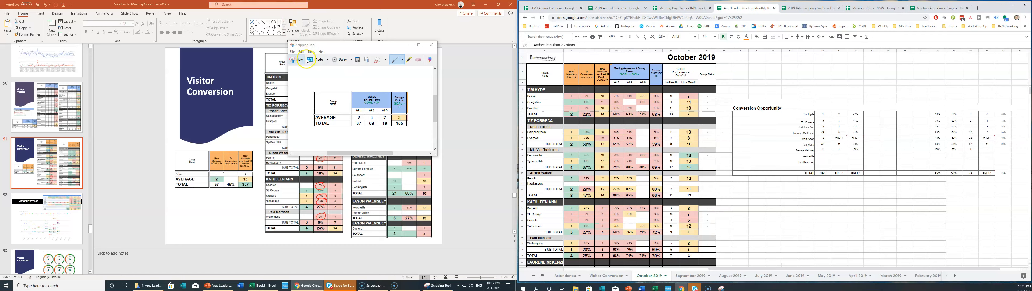
left_click(299, 59)
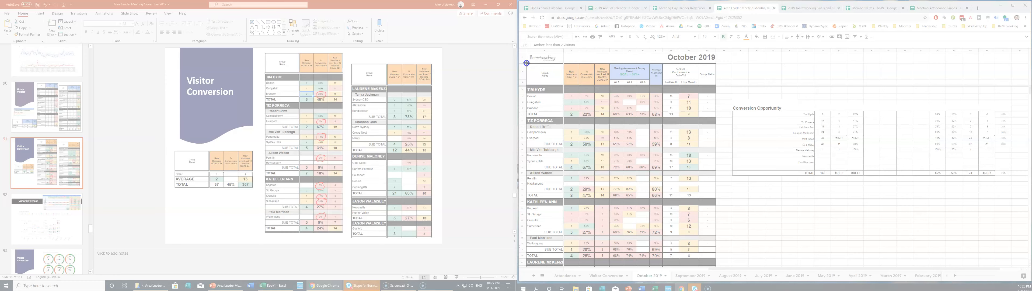
left_click_drag(527, 63, 610, 259)
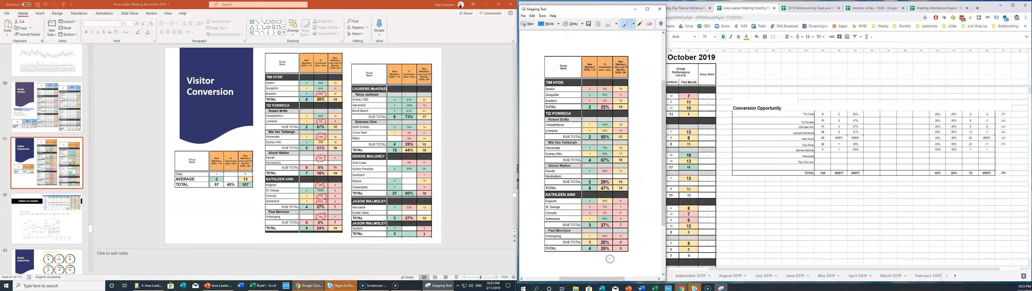
left_click(300, 89)
key("Delete")
left_click(371, 89)
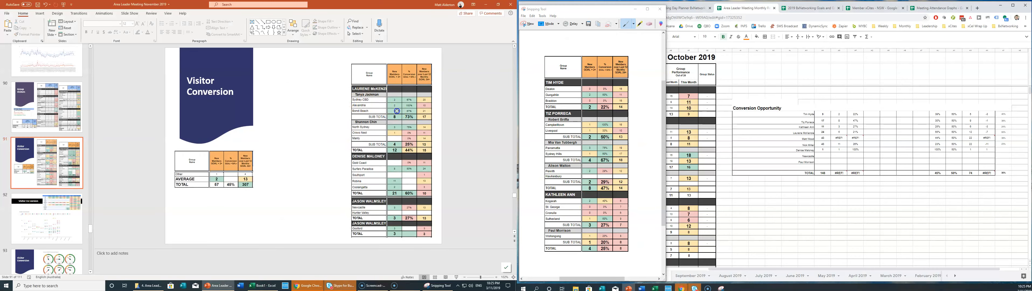
key("Delete")
key("ctrl+v")
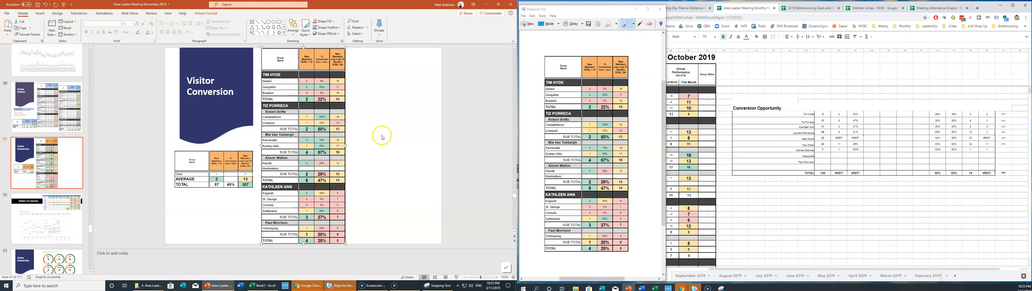
Snip the second leader's conversion columns from the October report.
left_click_drag(589, 11, 361, 23)
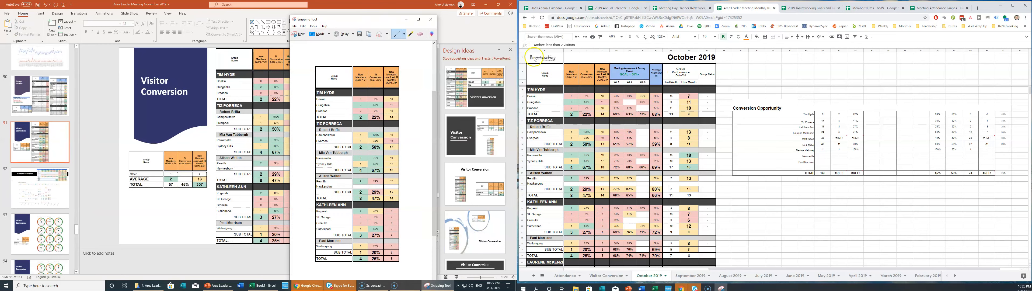
scroll(593, 127, "down", 5)
scroll(586, 131, "down", 4)
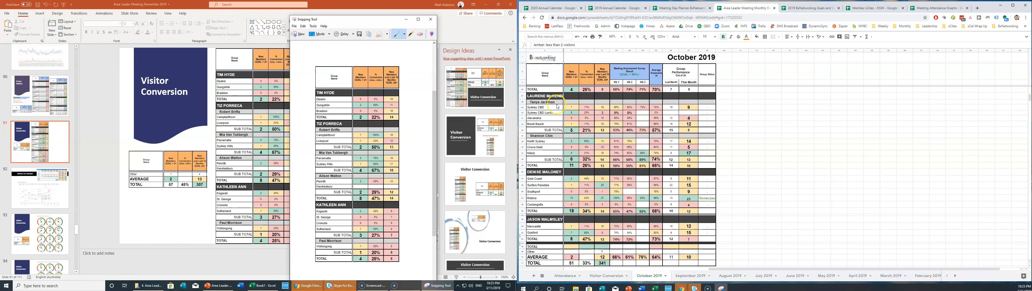
scroll(555, 108, "down", 2)
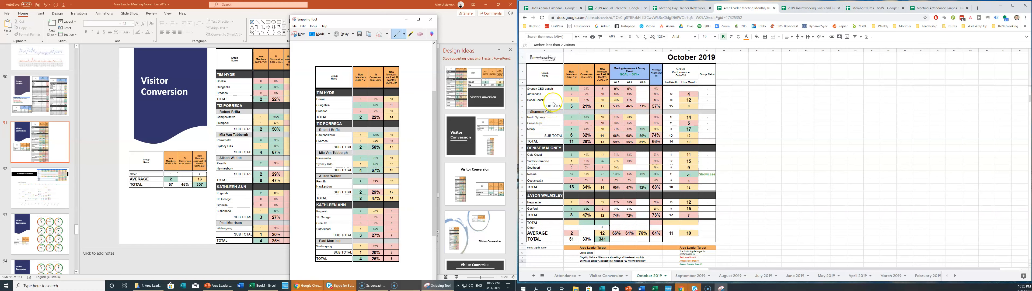
left_click(552, 89)
key("Up")
key("Up")
key("Up")
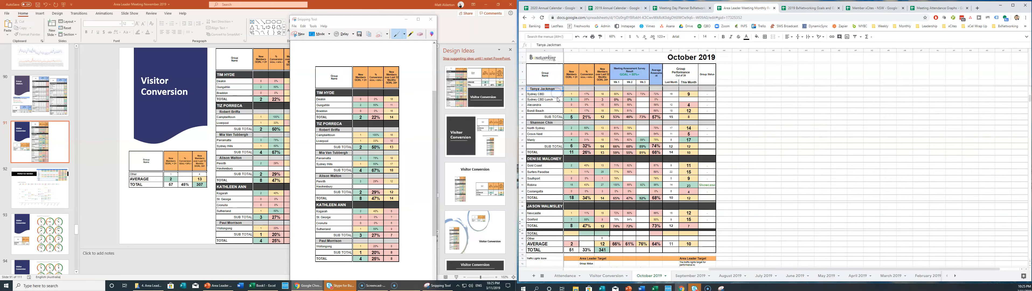
left_click(642, 124)
left_click(299, 34)
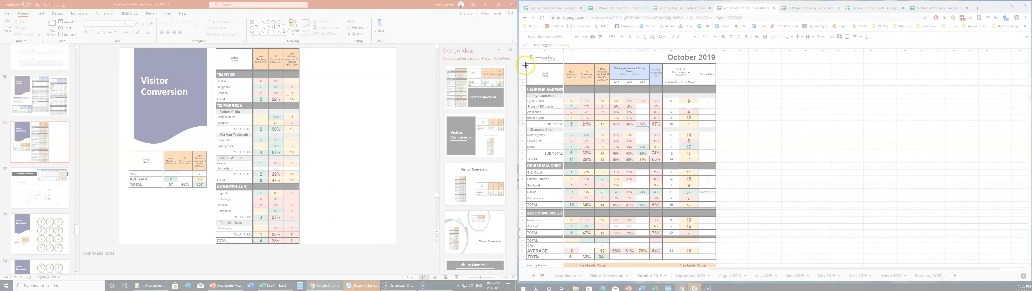
left_click_drag(526, 63, 610, 260)
Place the second snapshot at right and resize both table pictures to line up.
left_click(334, 133)
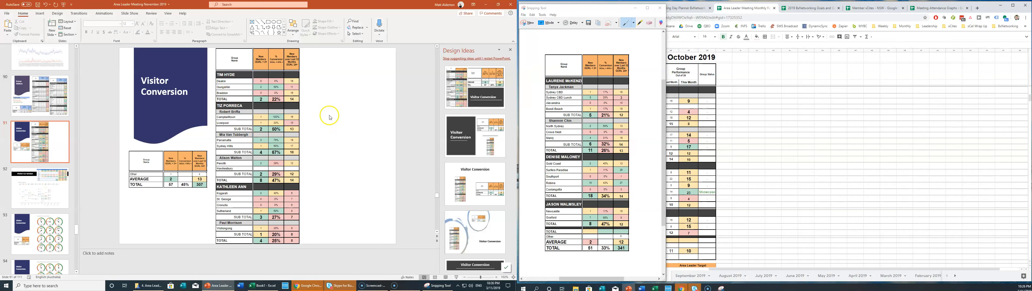
key("ctrl+v")
left_click_drag(266, 79, 358, 80)
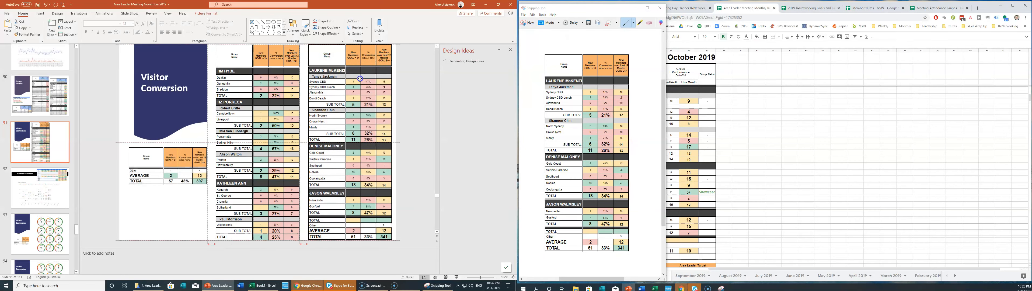
left_click_drag(308, 45, 315, 63)
left_click(240, 240)
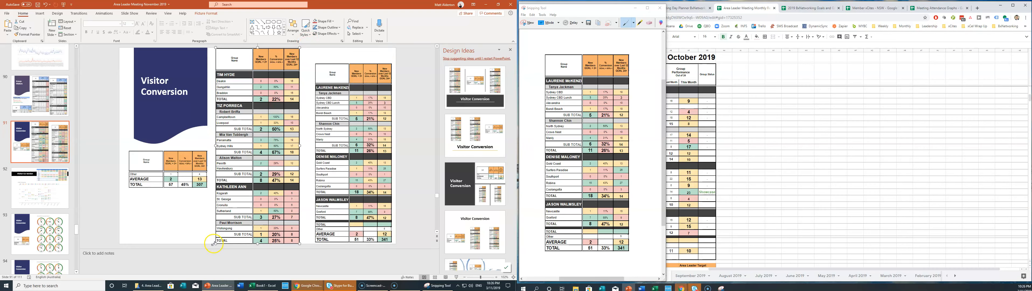
left_click_drag(217, 242, 222, 232)
left_click_drag(253, 183, 255, 188)
left_click(327, 77)
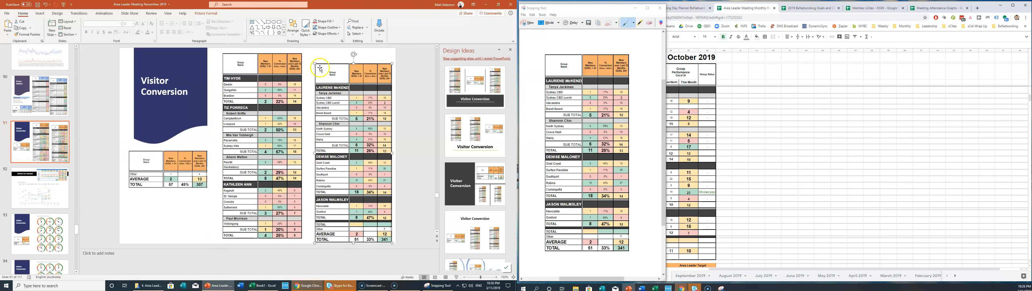
left_click_drag(315, 62, 313, 57)
left_click(153, 176)
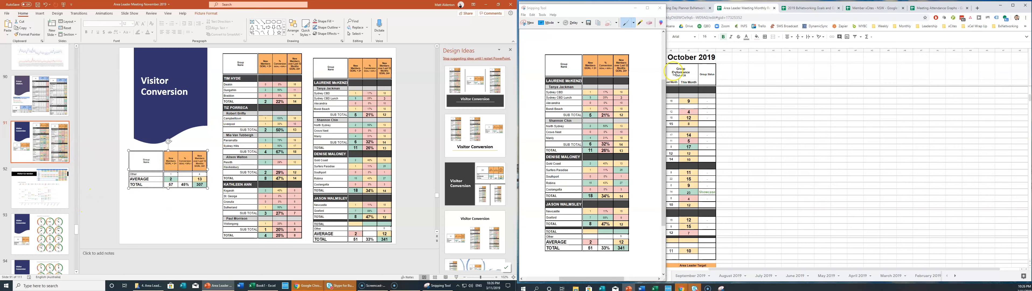
left_click_drag(595, 9, 377, 16)
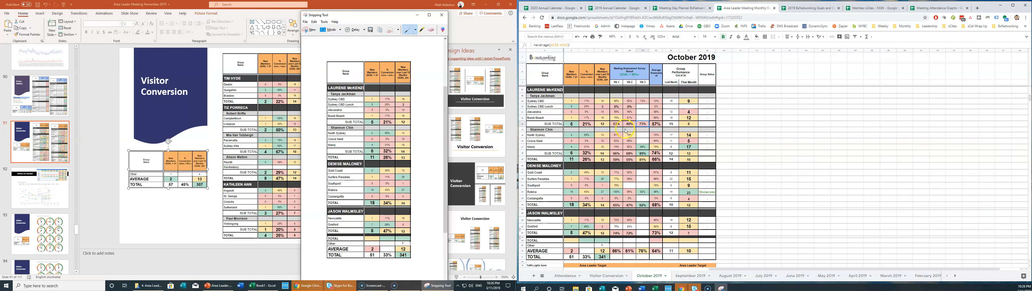
Snip the Other, AVERAGE and TOTAL summary rows from the sheet.
scroll(625, 132, "down", 3)
scroll(566, 147, "down", 2)
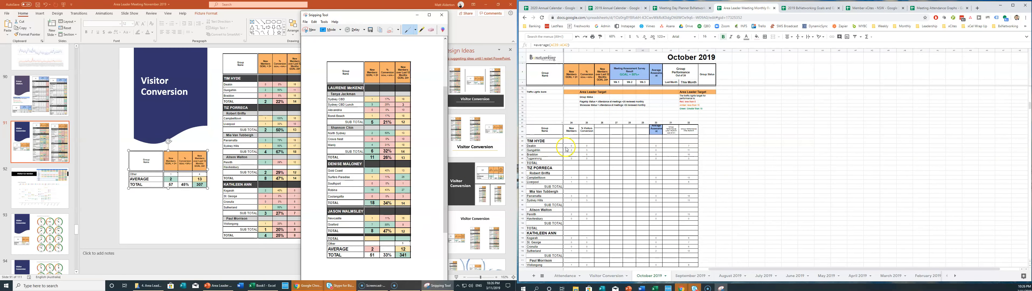
left_click(566, 90)
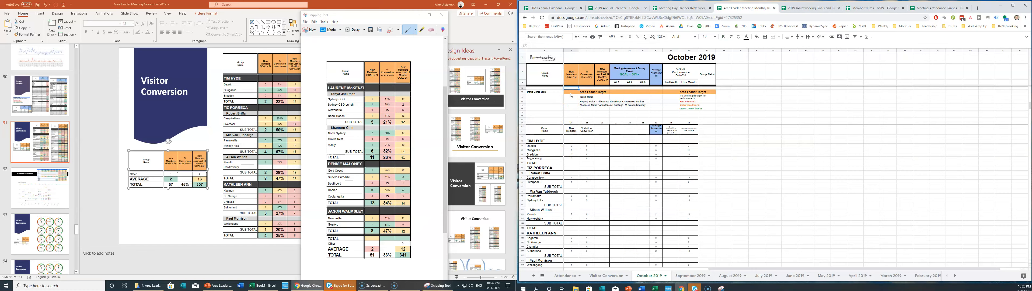
scroll(571, 96, "up", 2)
left_click(576, 113)
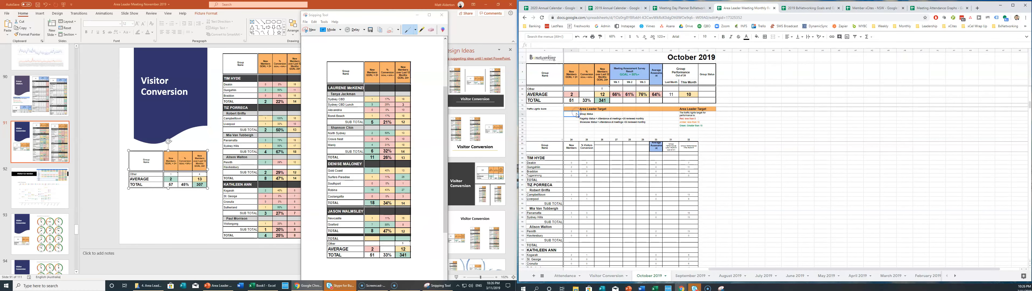
scroll(576, 115, "down", 1)
key("Up")
key("Up")
key("Up")
key("Up")
left_click(634, 121)
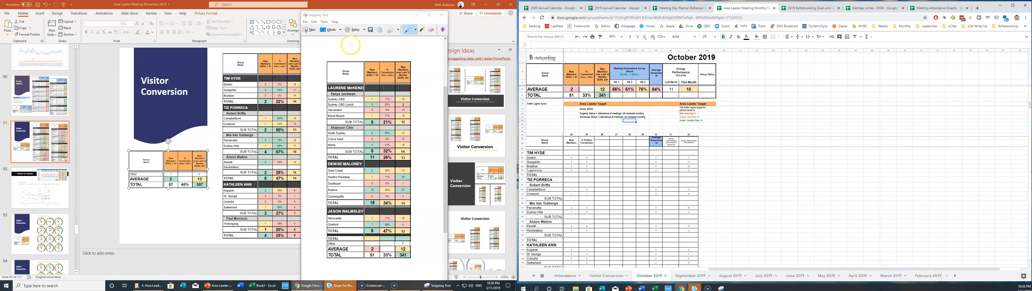
left_click(311, 30)
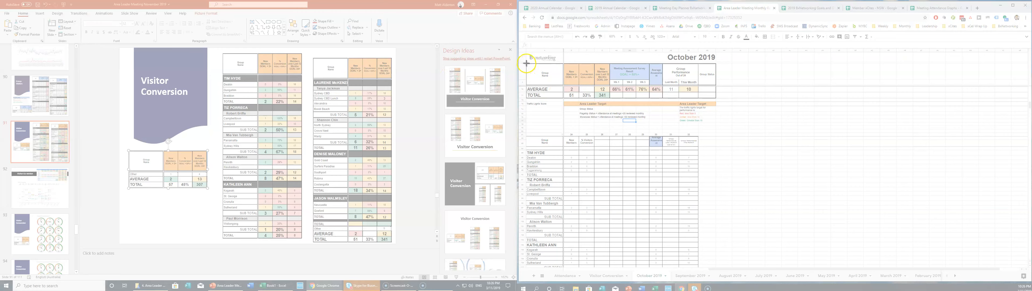
left_click_drag(526, 63, 611, 99)
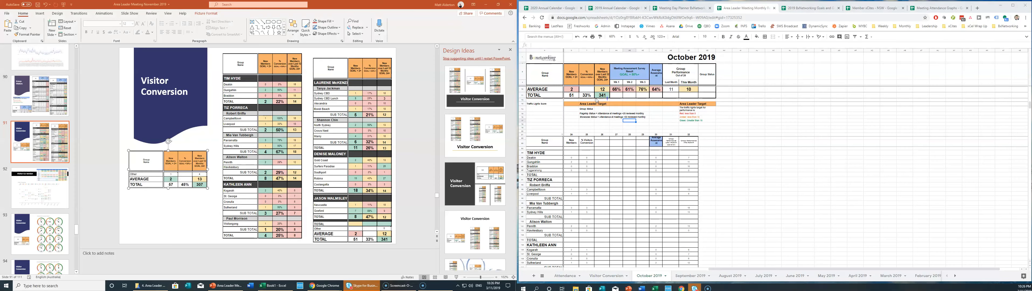
Swap the old summary picture for the new snip at the slide's lower left.
left_click(184, 190)
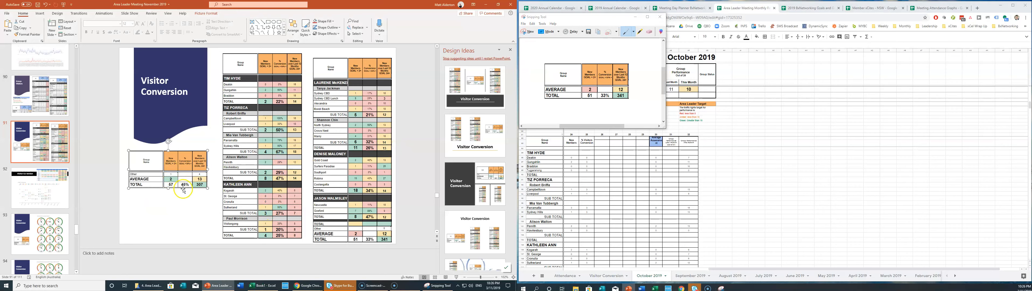
key("Delete")
key("ctrl+v")
left_click_drag(252, 144, 166, 179)
left_click(68, 198)
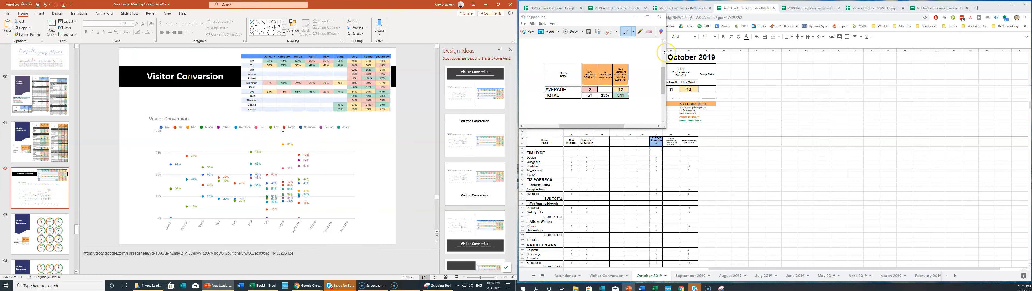
Replace the slide notes' link with the Visitor Conversion sheet's current address.
left_click(635, 17)
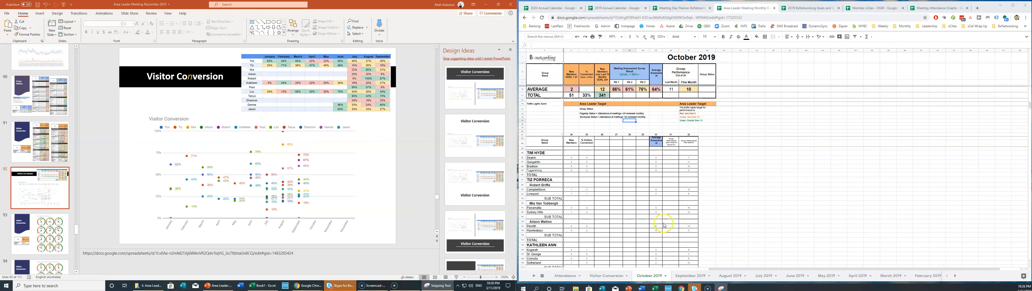
left_click(601, 276)
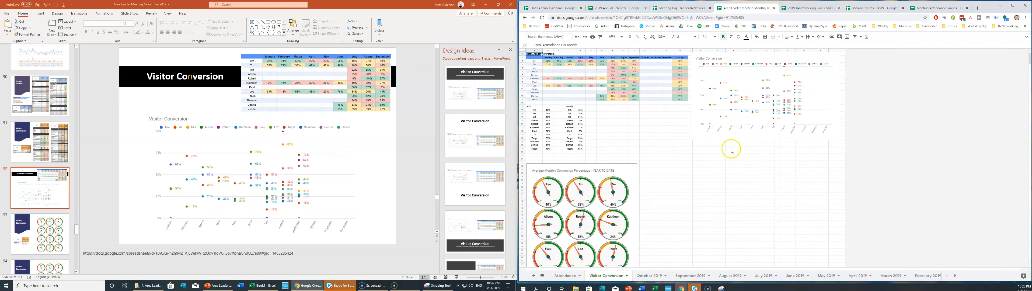
left_click(658, 18)
left_click(308, 120)
triple_click(226, 253)
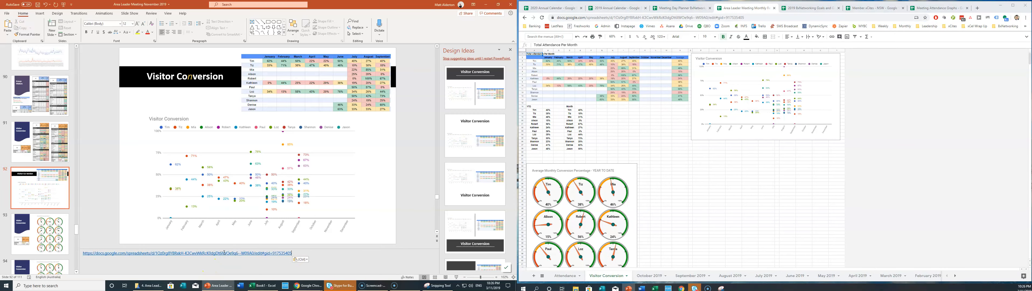
Zoom the sheet to 80% and delete the old monthly table picture from slide 92.
left_click(701, 170)
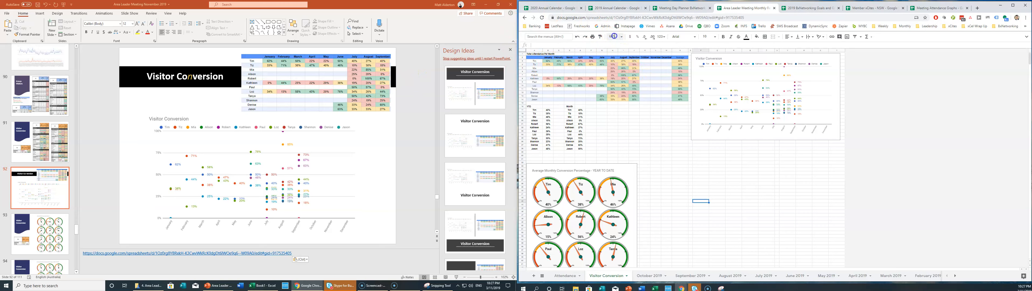
left_click(614, 36)
key("Return")
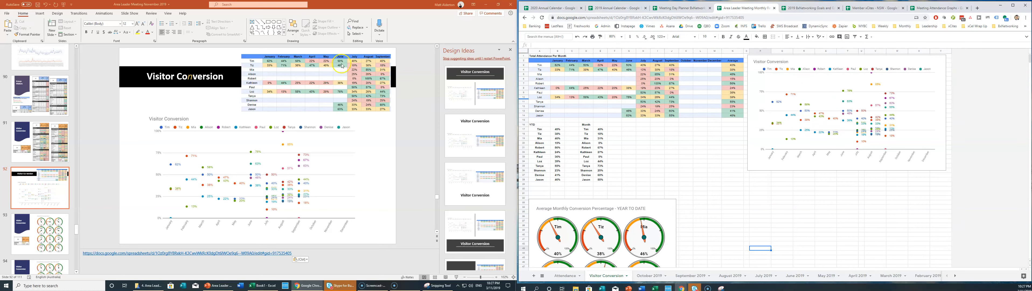
left_click(333, 82)
left_click(327, 79)
key("Delete")
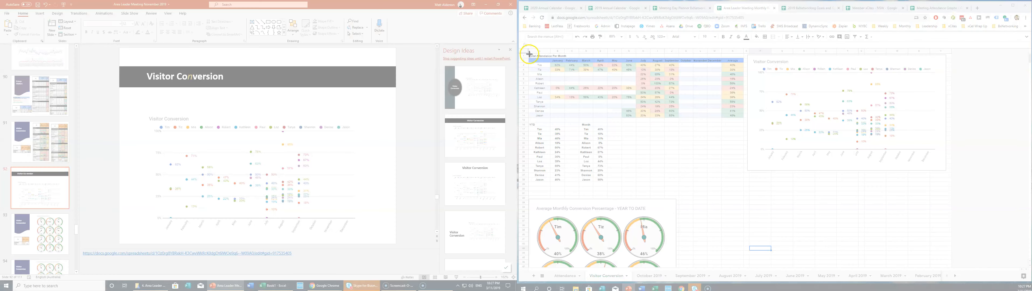
left_click_drag(529, 53, 739, 115)
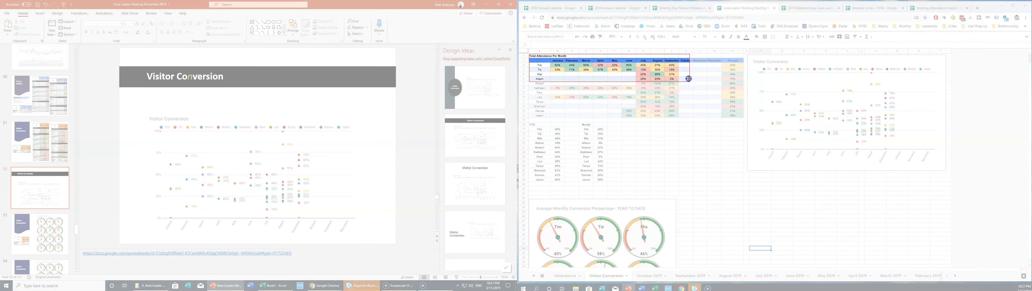
Begin an = formula in Tim's October cell K3, referencing the October 2019 sheet.
left_click(702, 8)
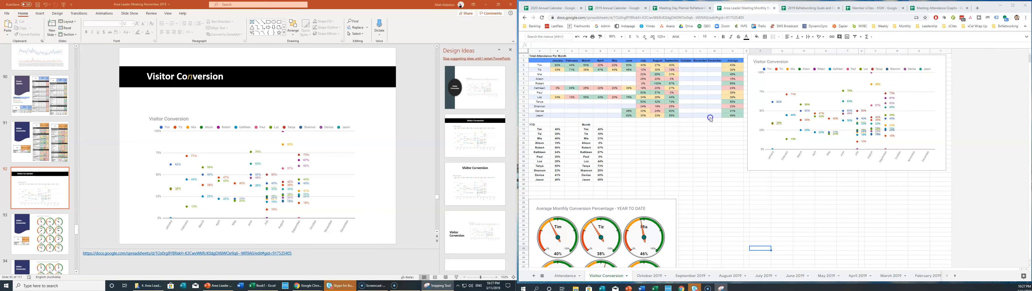
left_click(685, 66)
left_click(668, 67)
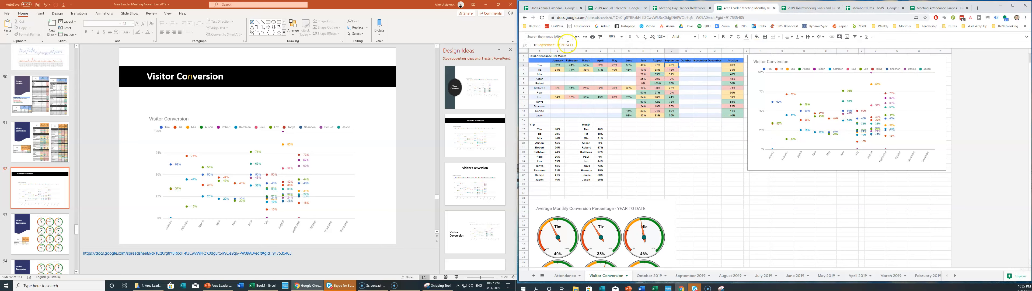
left_click(684, 66)
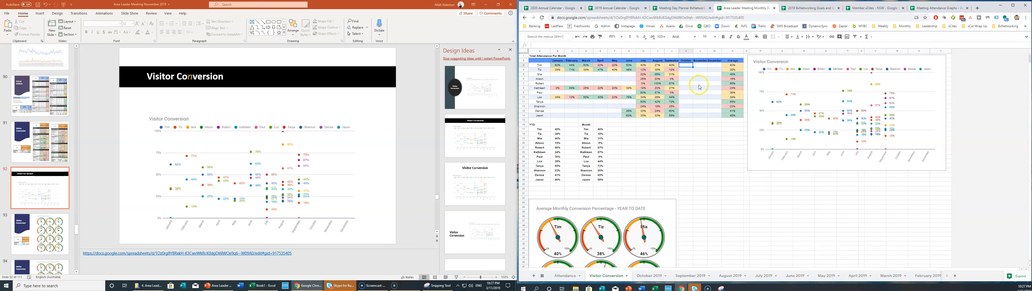
type("=")
left_click(650, 276)
scroll(629, 164, "up", 15)
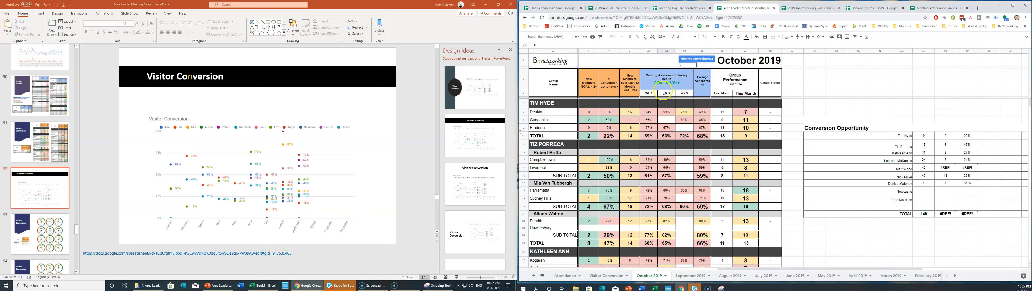
Fill Tim's and Tiz's October cells with references to their October 2019 TOTALs, 22% and 47%.
left_click(609, 137)
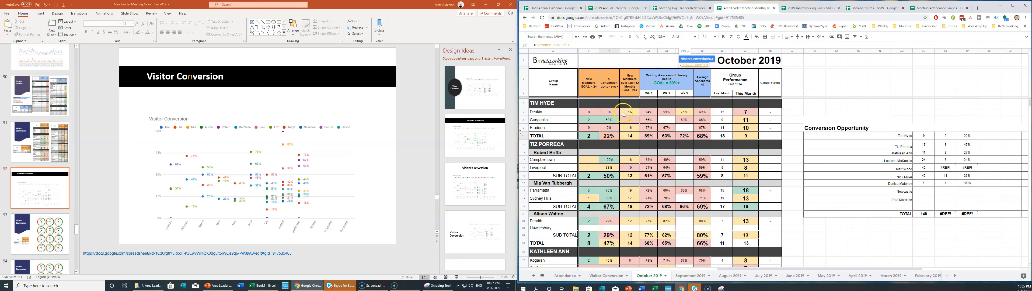
key("Return")
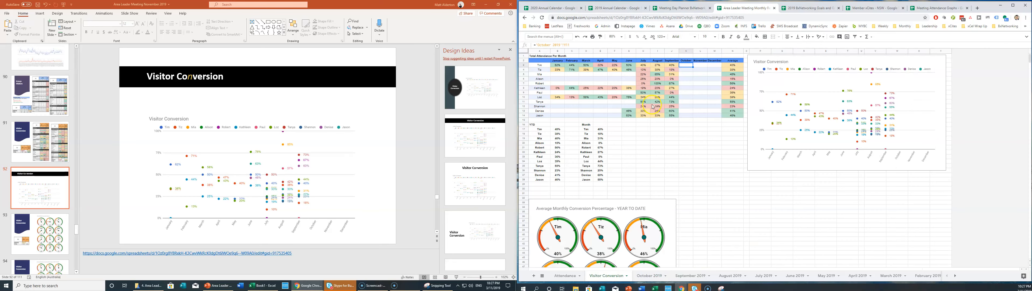
left_click(689, 71)
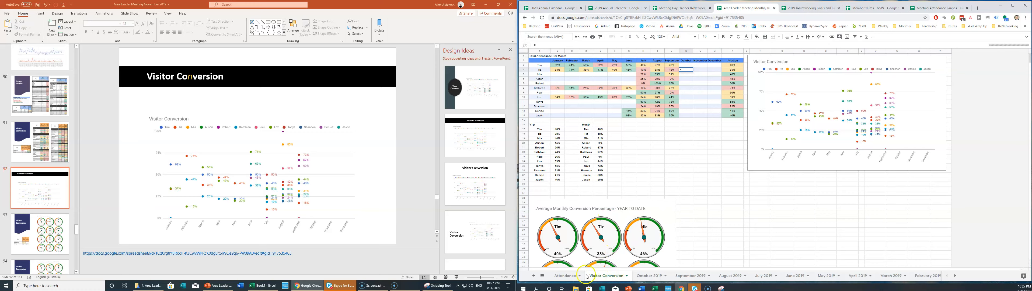
left_click(650, 276)
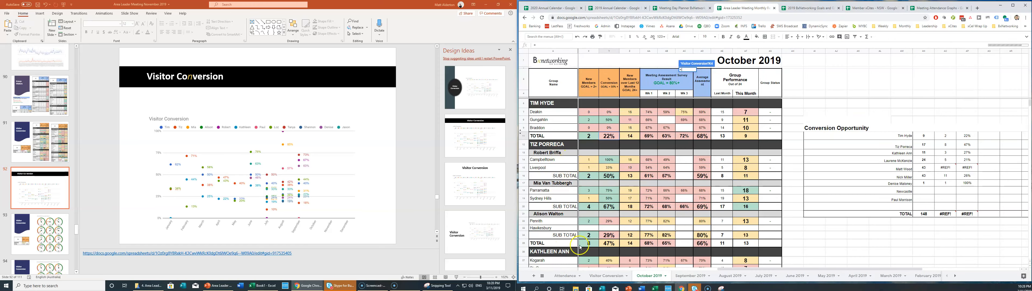
left_click(607, 243)
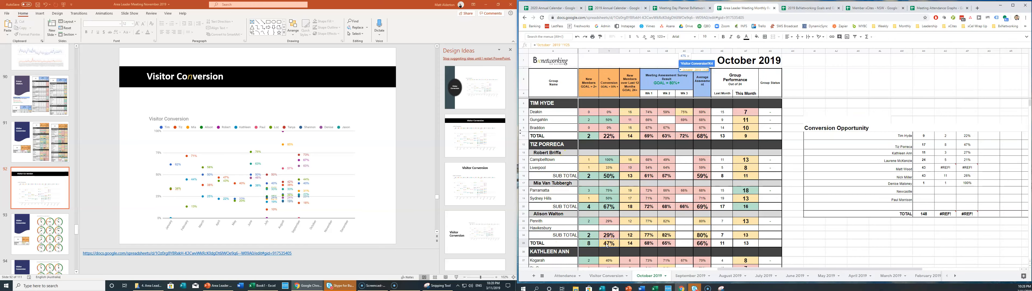
key("Return")
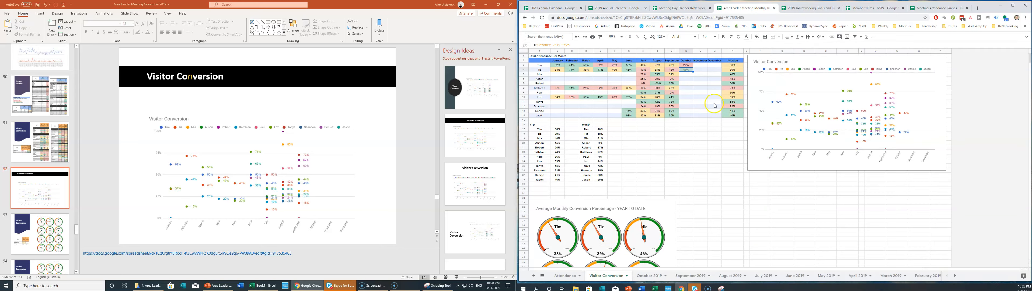
Link the next October cells to the October 2019 subtotals Y20 (67%) and Y24 (29%).
left_click(685, 75)
type("=")
left_click(649, 275)
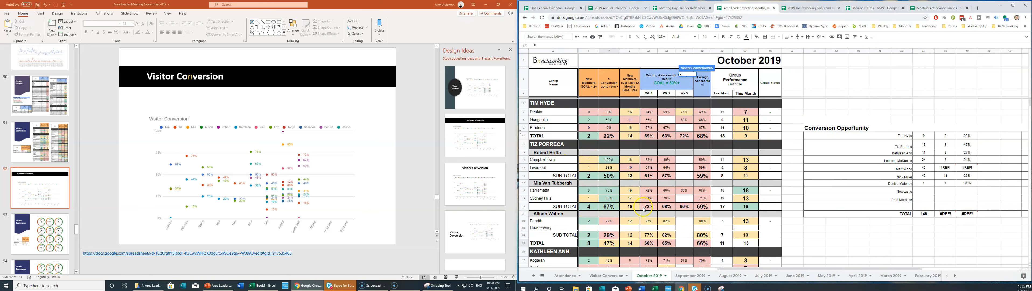
left_click(609, 207)
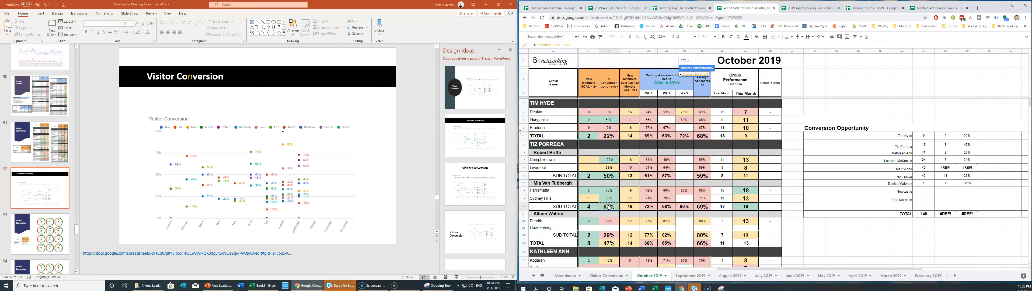
key("Return")
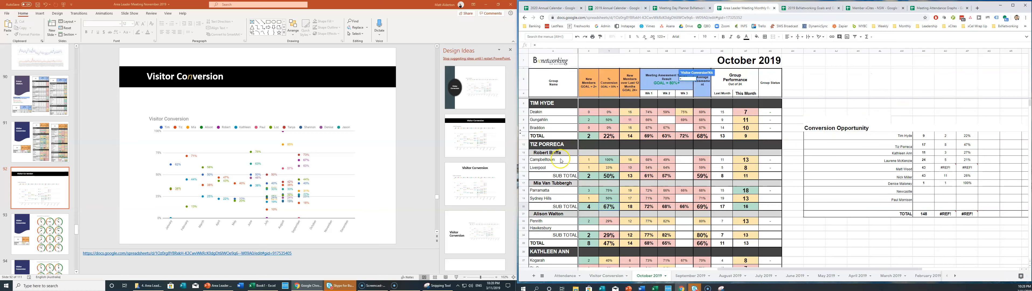
left_click(604, 235)
key("Return")
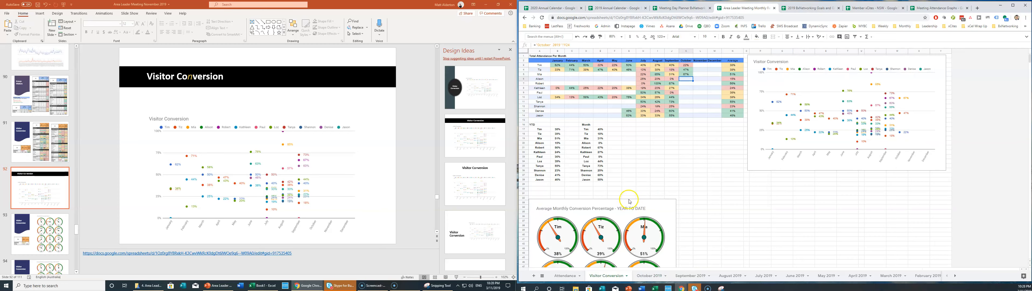
Link K7 and the next October cell to October 2019 Y16 (50%) and Y31 (27%).
left_click(681, 84)
type("=")
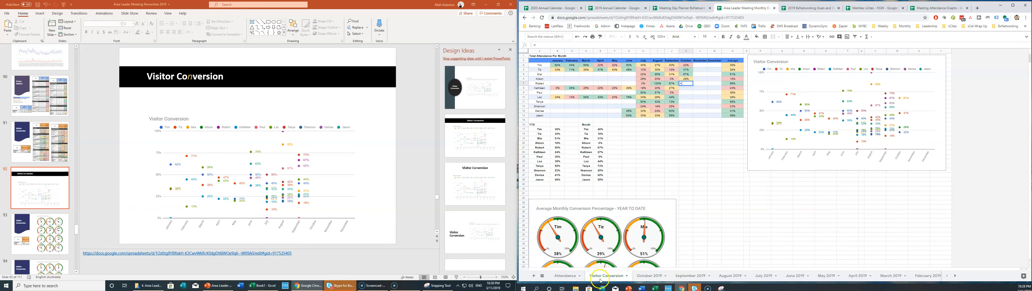
left_click(647, 271)
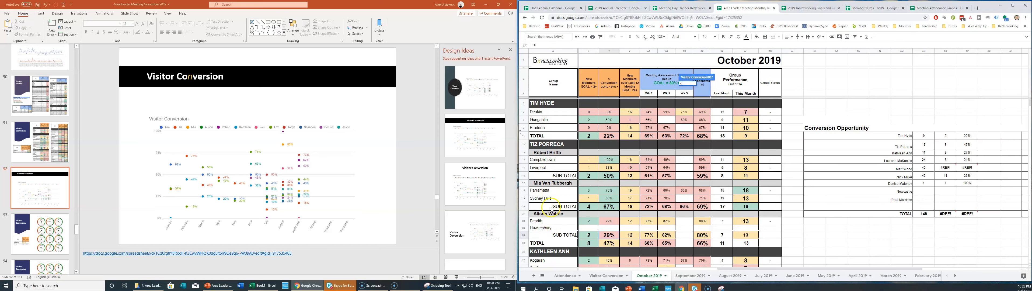
left_click(608, 178)
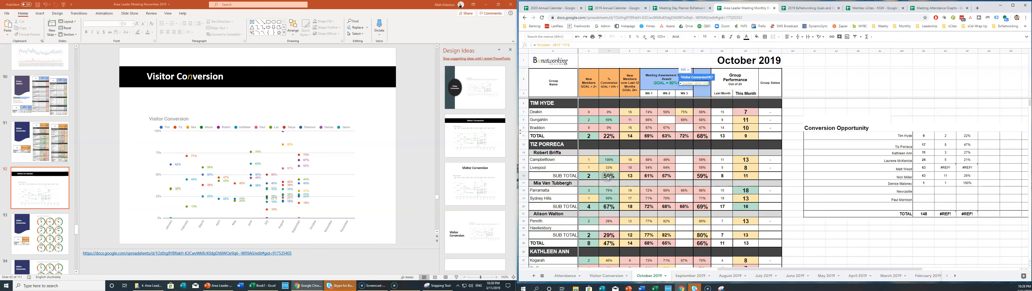
key("Return")
left_click(685, 89)
type("=")
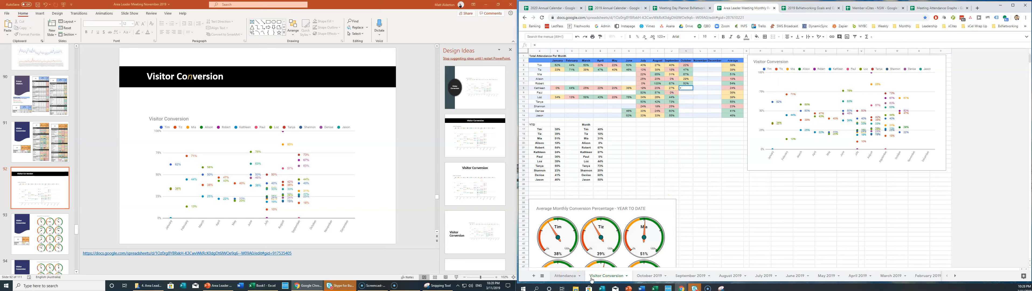
left_click(641, 276)
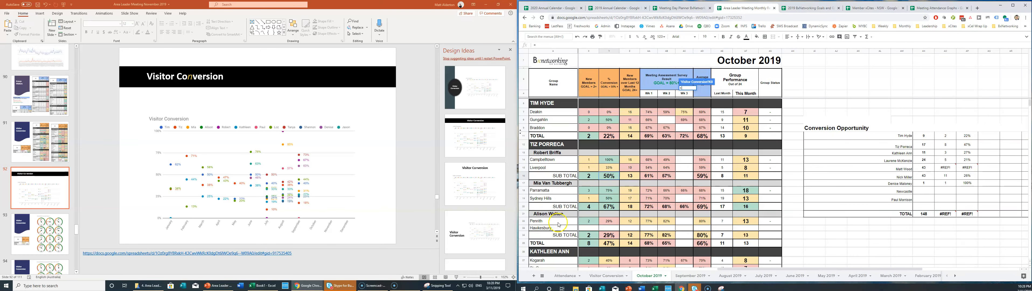
scroll(559, 224, "down", 4)
scroll(565, 192, "down", 1)
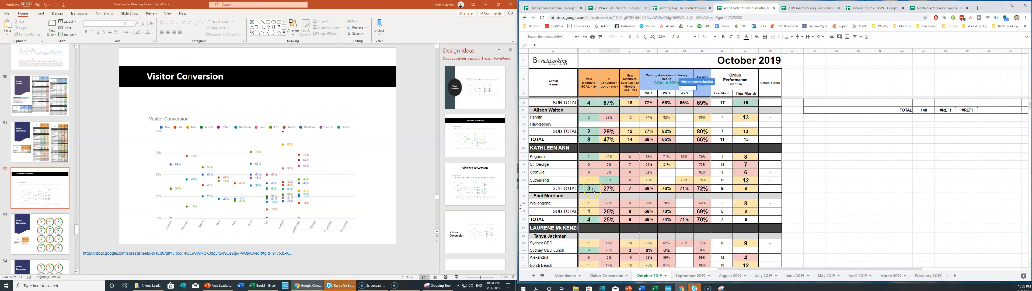
left_click(609, 189)
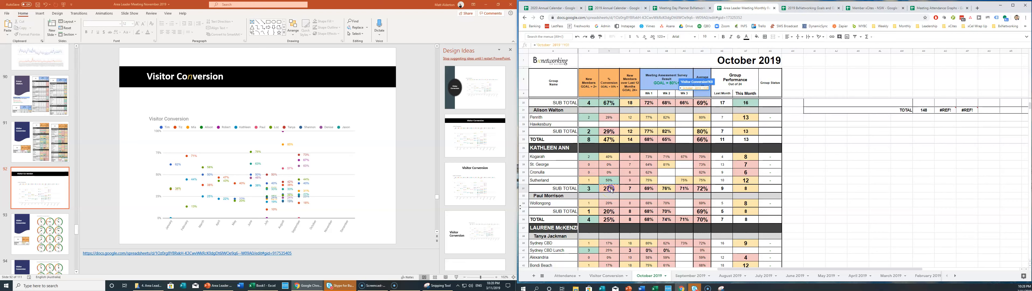
key("Return")
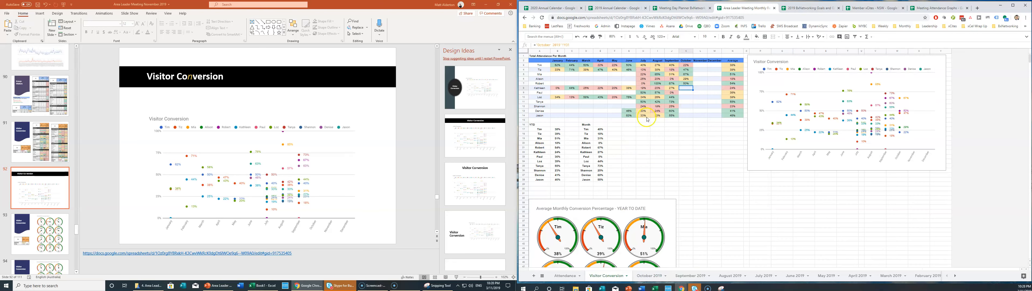
Link K9 and K10 to October 2019 Y35 (20%) and Y49 (26%).
left_click(685, 93)
type("=")
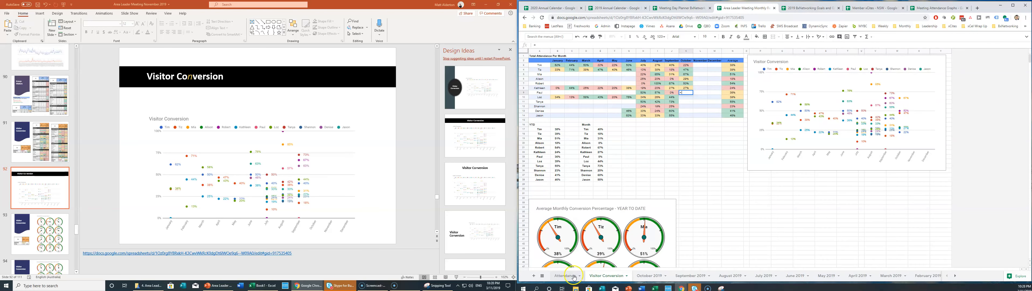
left_click(599, 276)
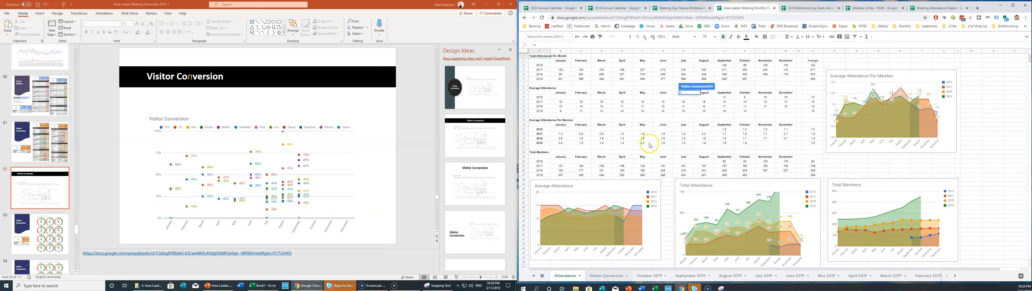
left_click(648, 275)
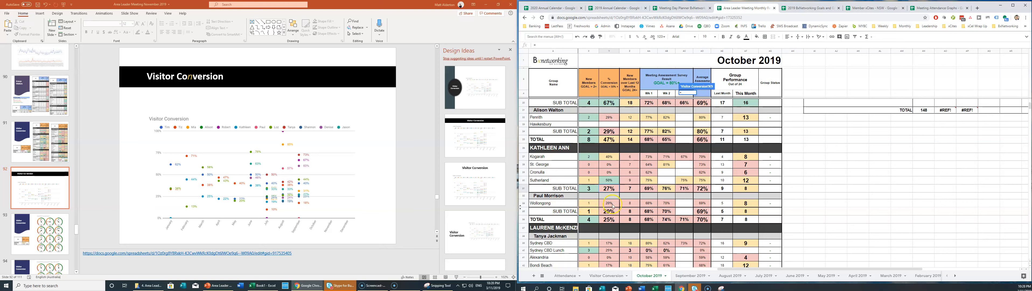
left_click(609, 211)
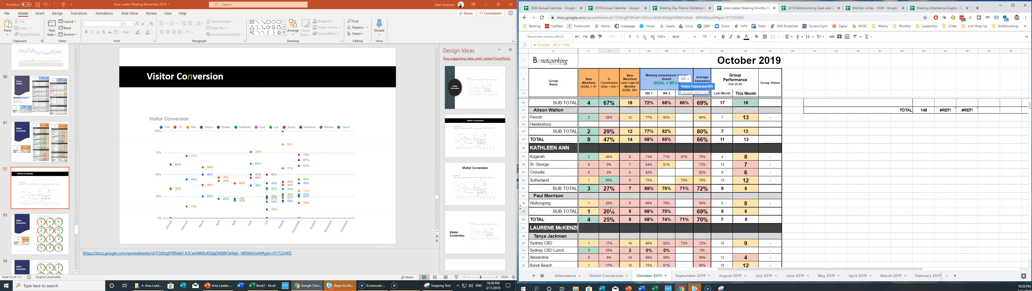
key("Return")
type("=")
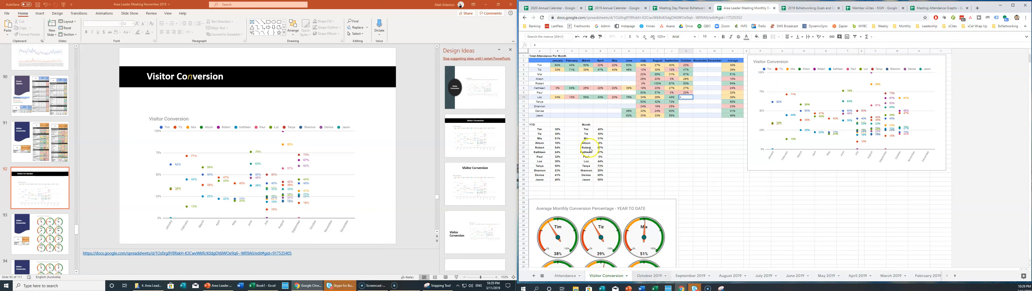
left_click(646, 276)
scroll(568, 211, "down", 6)
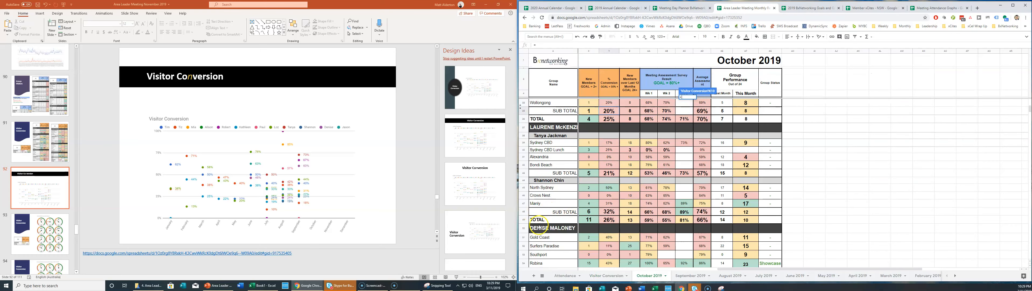
left_click(610, 220)
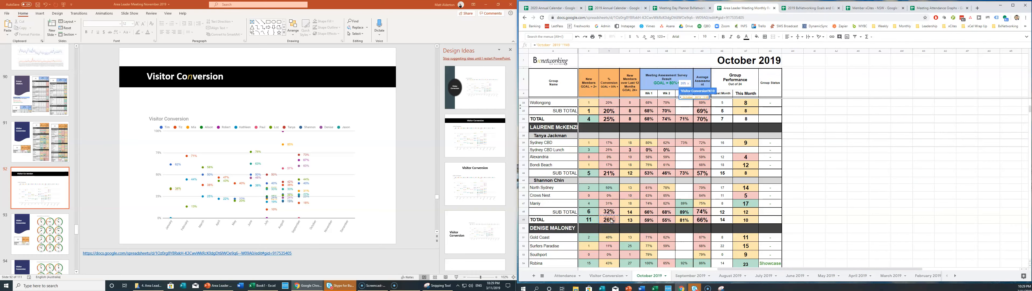
key("Return")
Link K11 and K12 to October 2019 Y43 (21%) and Y48 (32%).
left_click(688, 105)
type("=")
left_click(647, 276)
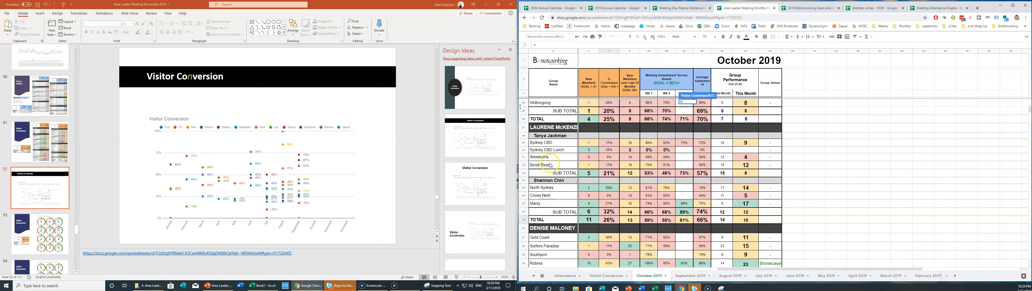
left_click(610, 173)
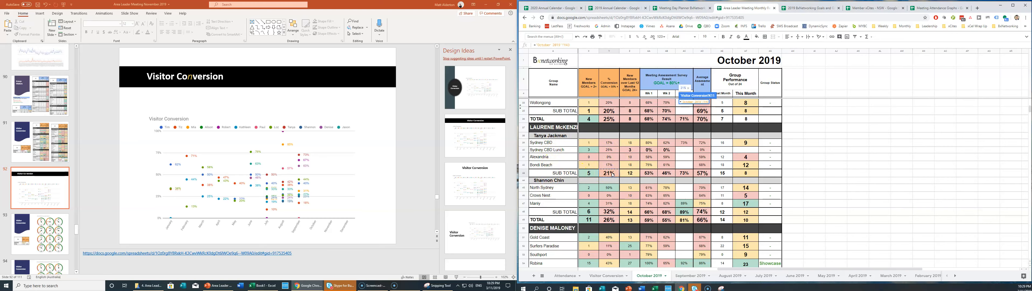
key("Return")
type("=")
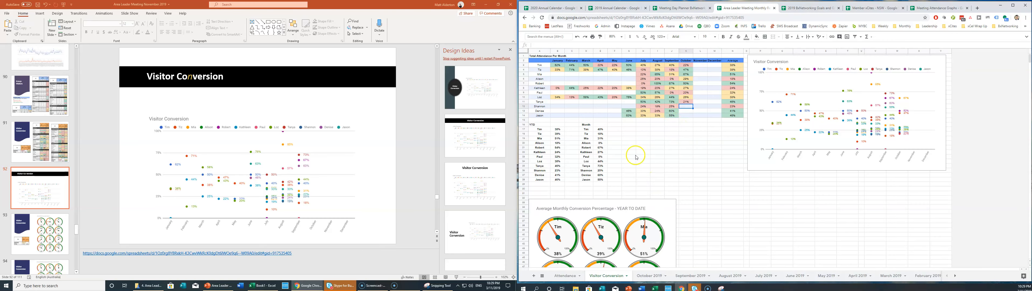
left_click(650, 275)
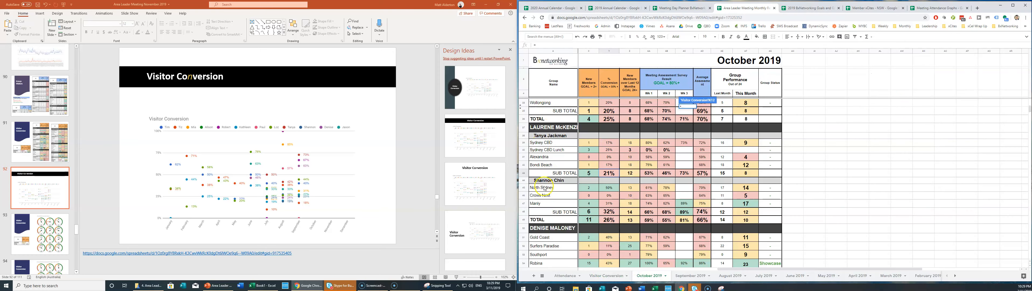
left_click(610, 212)
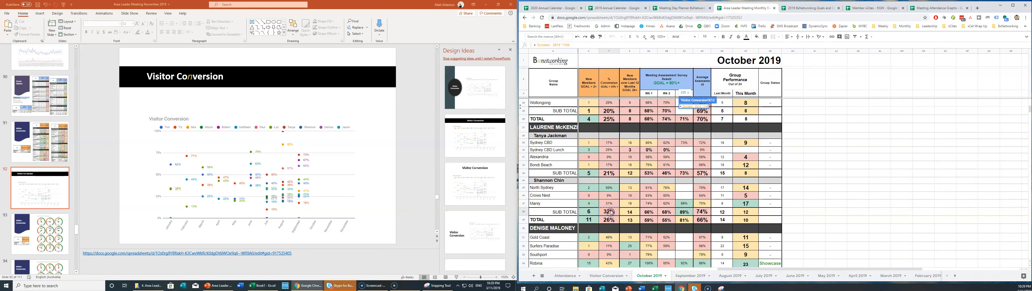
key("Return")
Link K13 and K14 to October 2019 Y56 (34%) and Y64 (47%).
left_click(686, 111)
type("=")
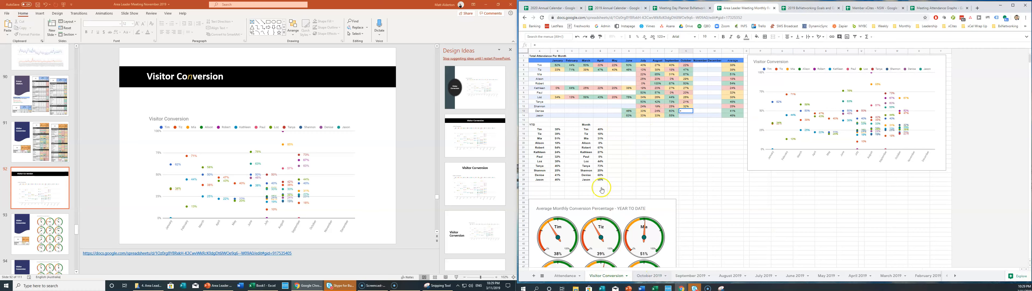
left_click(649, 275)
scroll(608, 180, "down", 10)
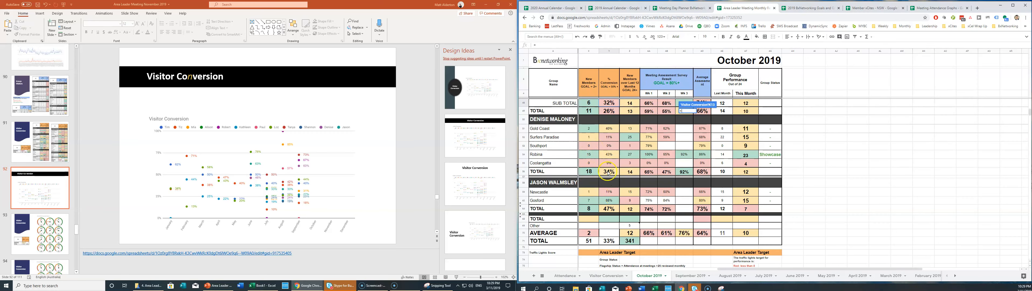
left_click(609, 173)
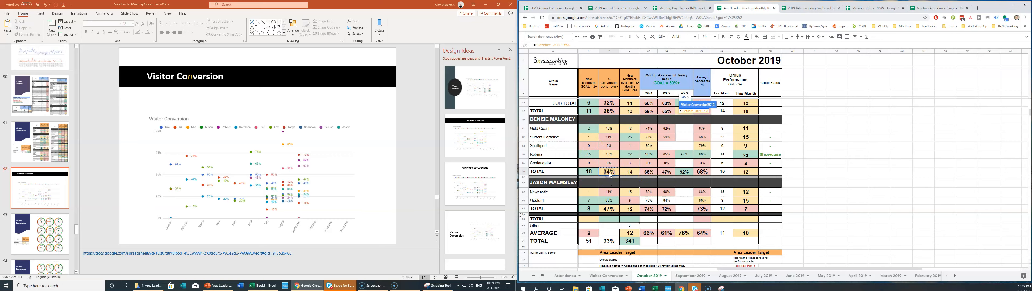
key("Return")
left_click(686, 116)
type("=")
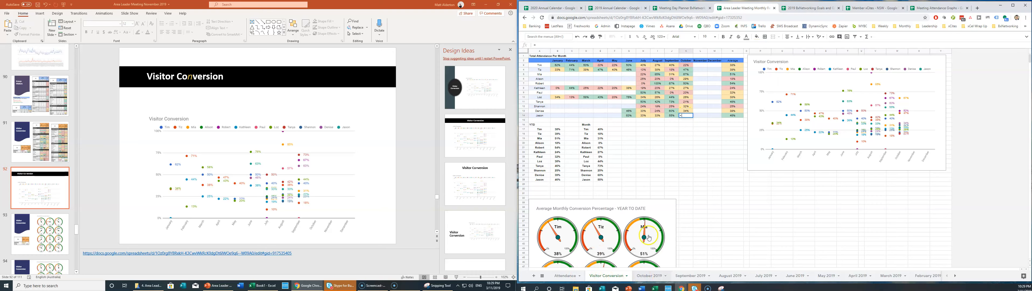
left_click(650, 275)
left_click(610, 209)
key("Return")
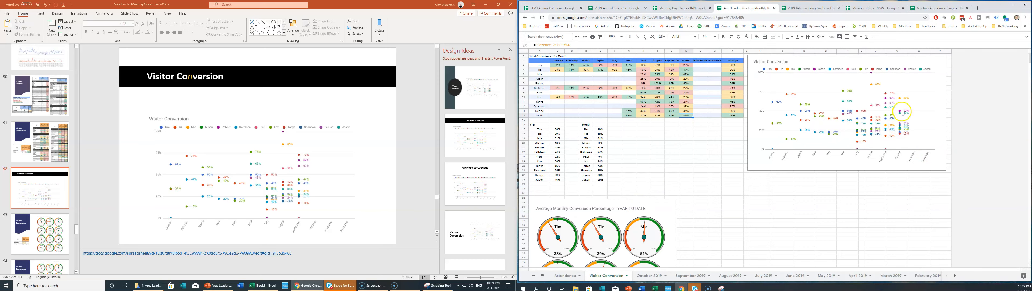
Bring the Visitor Conversion sheet forward with the screen-clipping tool ready.
scroll(662, 192, "down", 8)
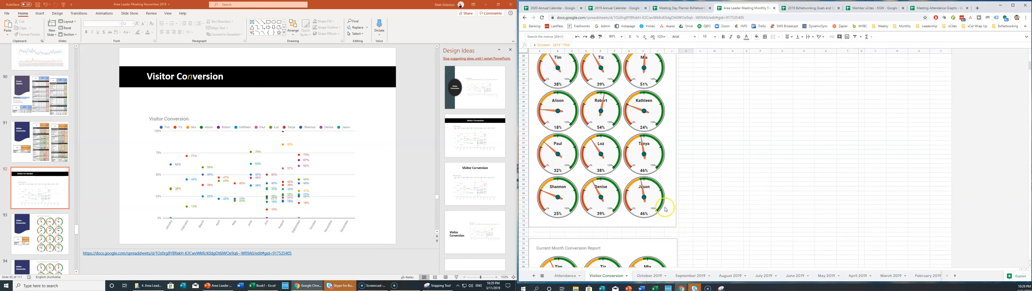
scroll(628, 158, "down", 2)
scroll(632, 175, "up", 15)
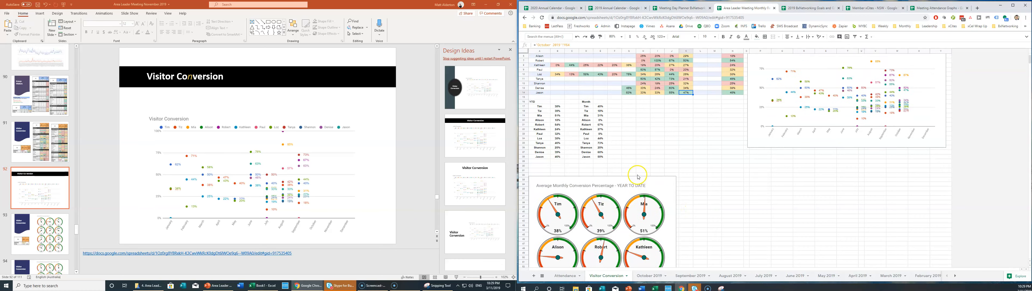
left_click(720, 287)
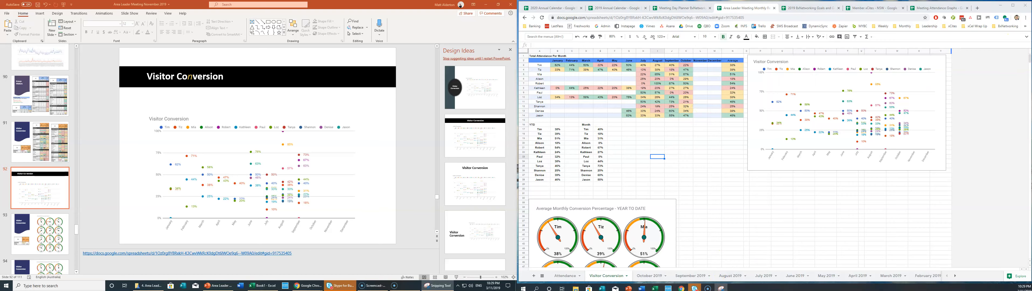
left_click(618, 64)
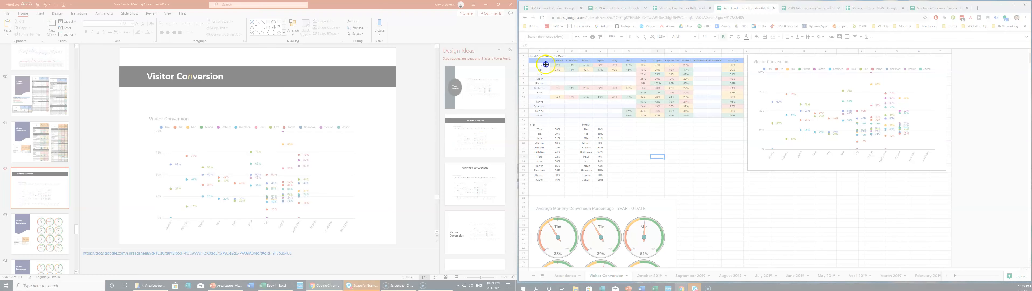
Paste a snip of the attendance table onto slide 92, moved to the top and shrunk.
left_click_drag(528, 53, 745, 120)
left_click(305, 120)
key("ctrl+v")
left_click_drag(305, 121, 329, 61)
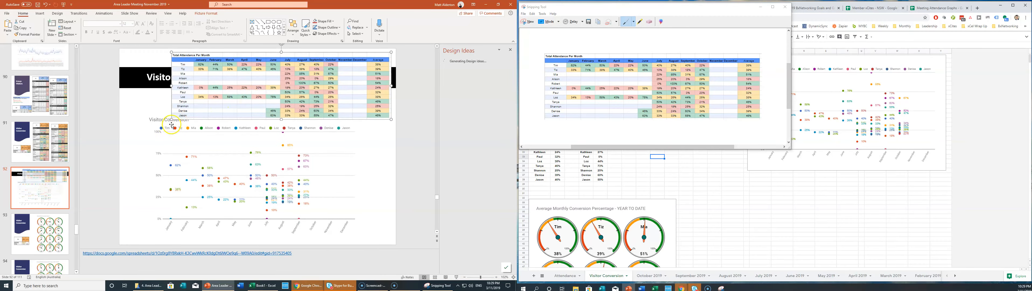
left_click_drag(172, 119, 230, 102)
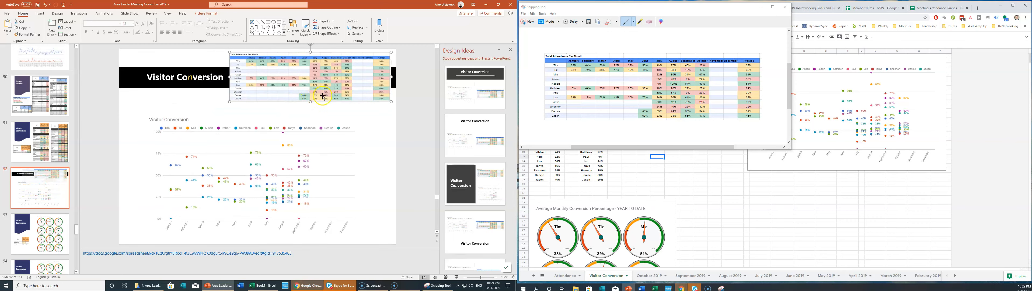
Replace slide 92's old chart with the new Visitor Conversion chart, sized below the table.
left_click(288, 145)
key("Delete")
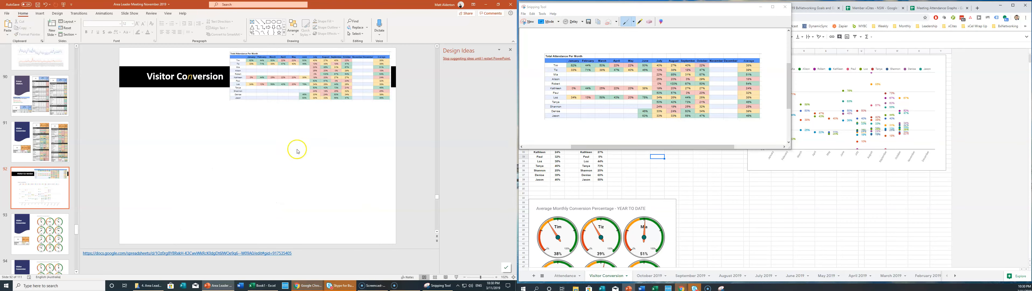
left_click(854, 81)
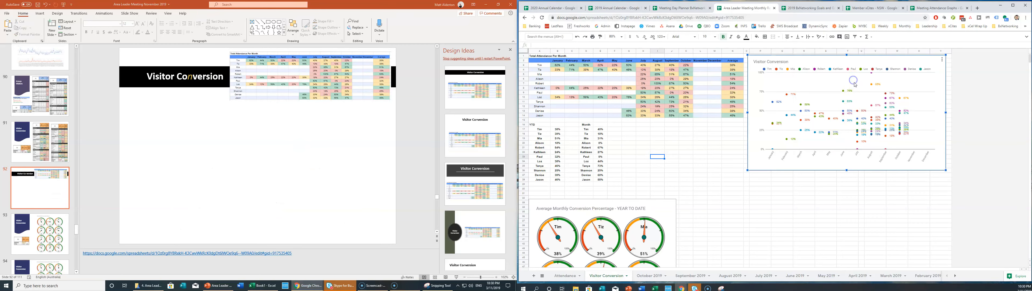
left_click(431, 184)
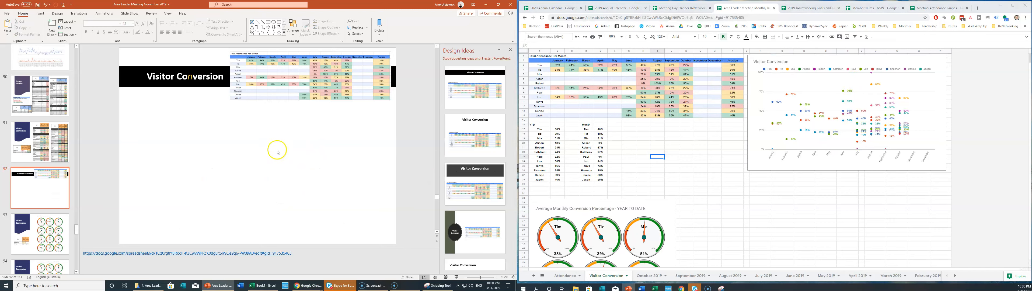
key("ctrl+v")
left_click_drag(249, 140, 249, 154)
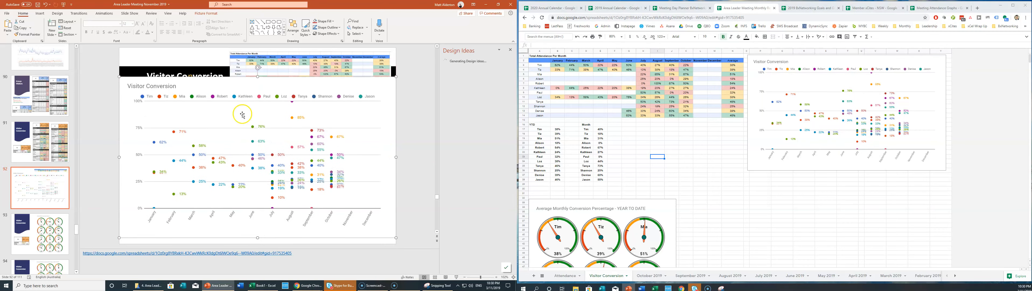
left_click_drag(120, 78, 150, 109)
left_click_drag(223, 129, 210, 129)
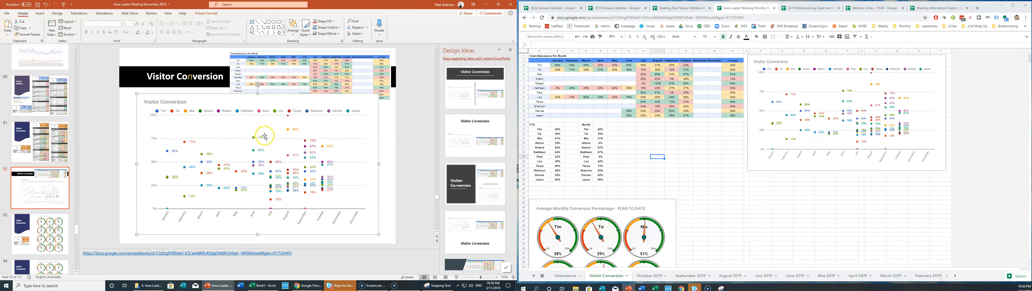
Send the Visitor Conversion chart backward behind the attendance table.
double_click(265, 135)
left_click(404, 33)
left_click(413, 51)
key("Escape")
left_click(55, 225)
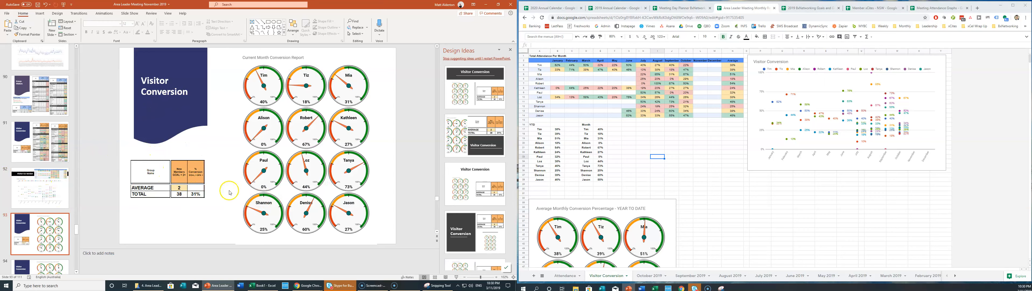
Replace slide 93's old summary table with the updated one from slide 91.
left_click(52, 148)
left_click(177, 188)
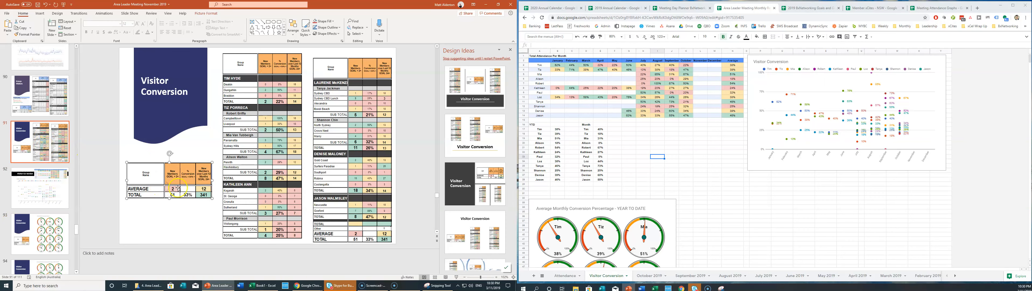
left_click(54, 226)
left_click(152, 185)
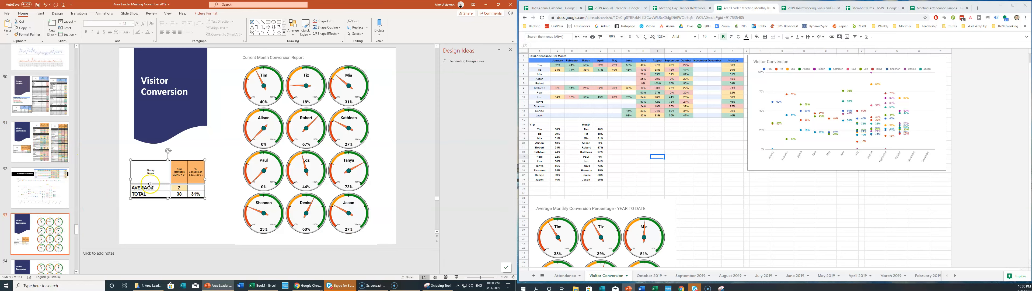
key("Delete")
key("ctrl+v")
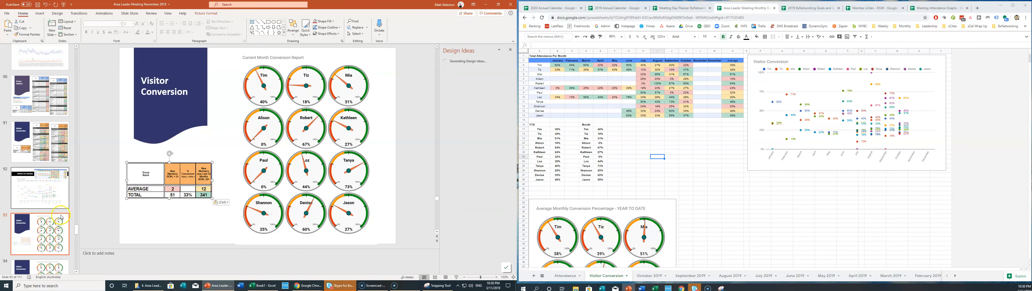
scroll(62, 230, "down", 1)
Replace slide 94's old summary table with the same updated table reading 51, 33%, 341.
left_click(61, 230)
left_click(168, 189)
key("Delete")
key("ctrl+v")
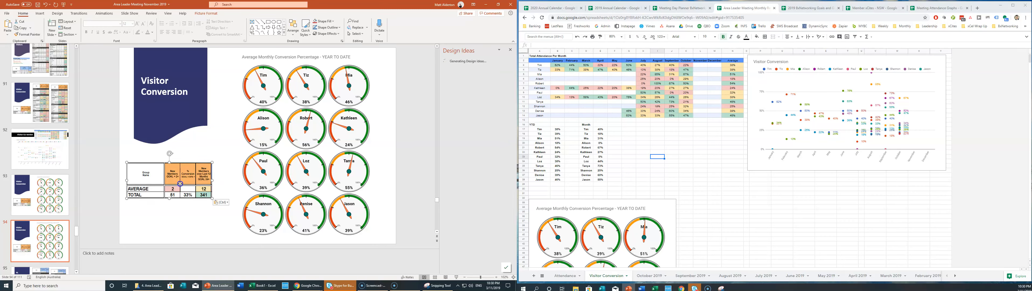
left_click(190, 226)
left_click(67, 202)
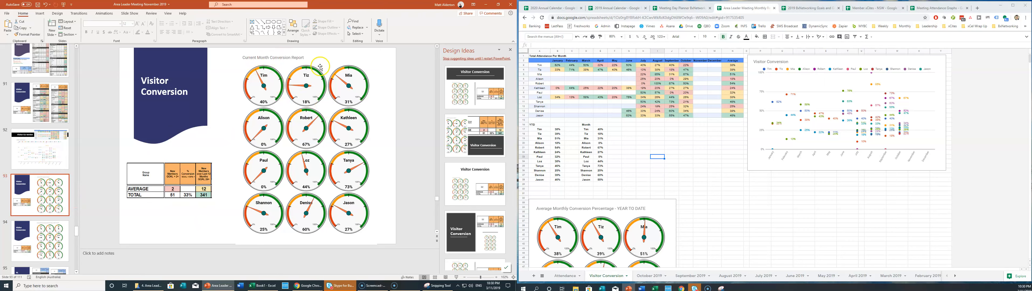
Open the Current Month Conversion Report gauge's Chart editor Setup to see its data range.
scroll(689, 136, "down", 3)
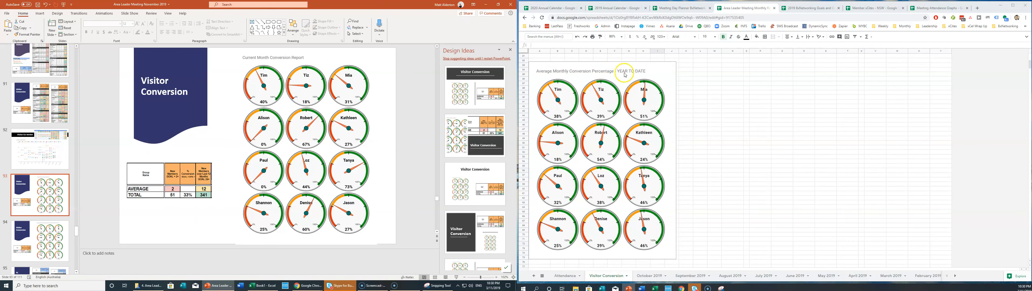
scroll(601, 79, "down", 5)
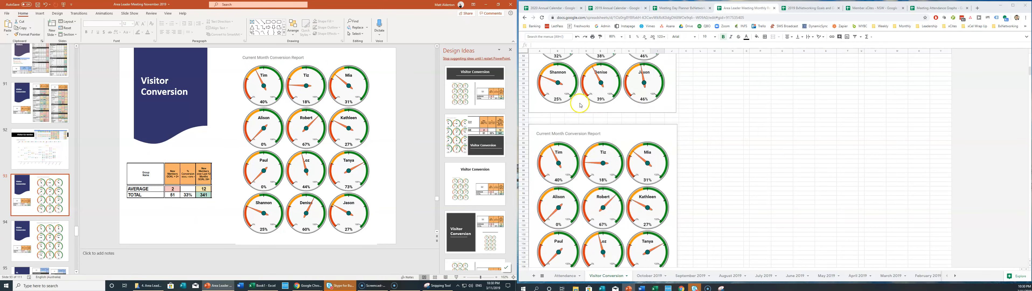
scroll(593, 136, "down", 8)
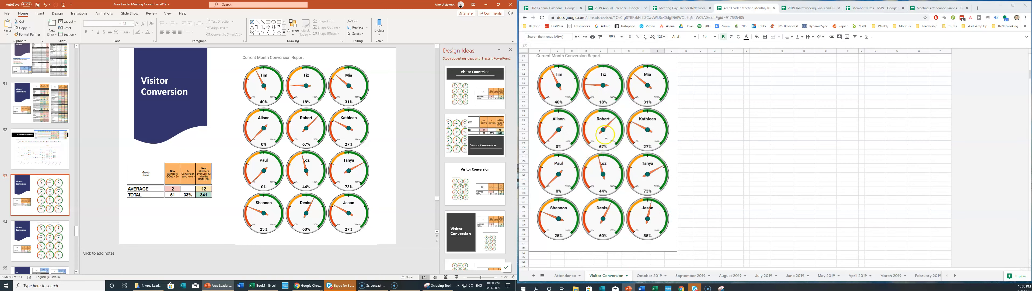
left_click(630, 103)
left_click(627, 109)
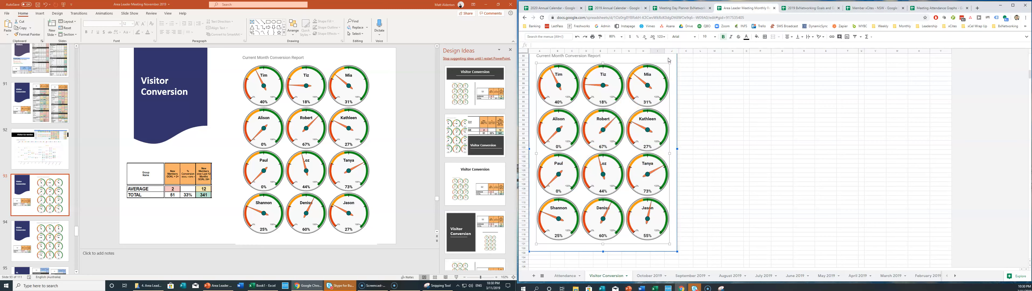
double_click(677, 82)
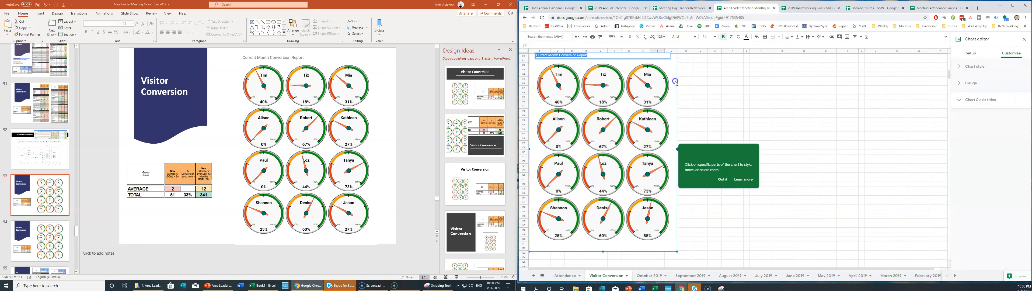
left_click(723, 179)
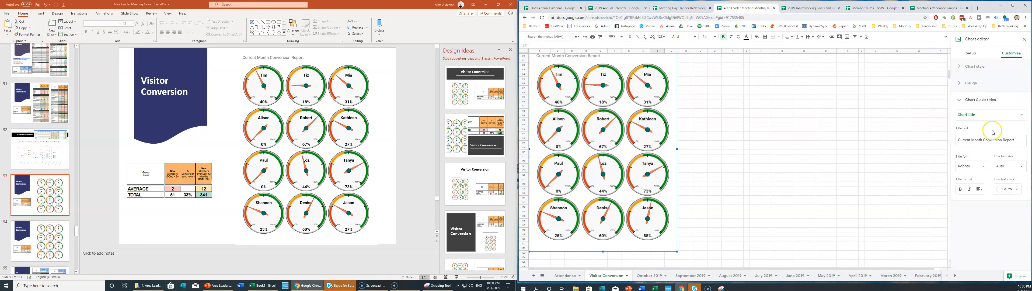
left_click(968, 56)
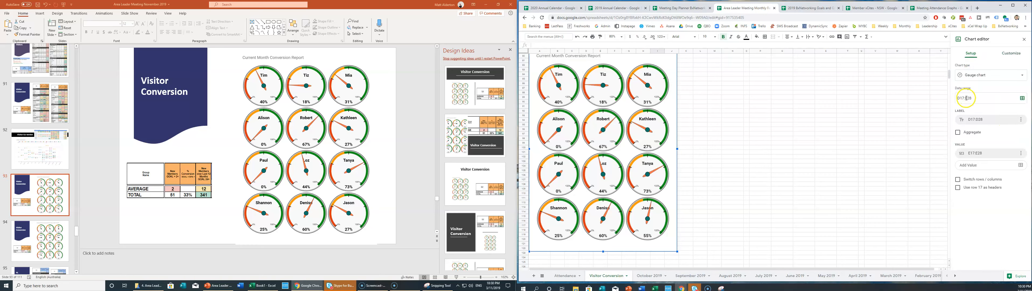
scroll(788, 153, "up", 15)
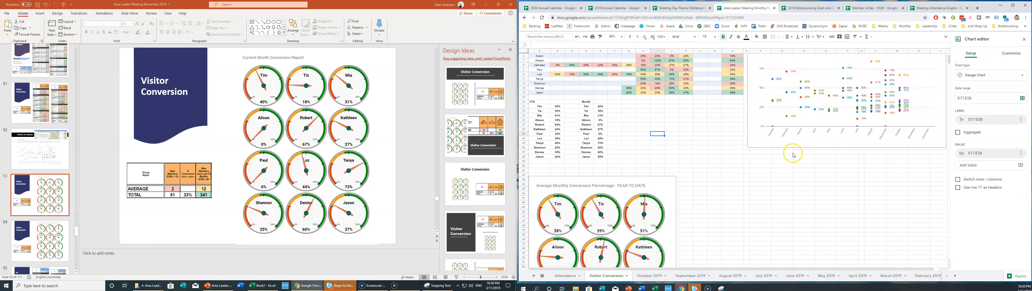
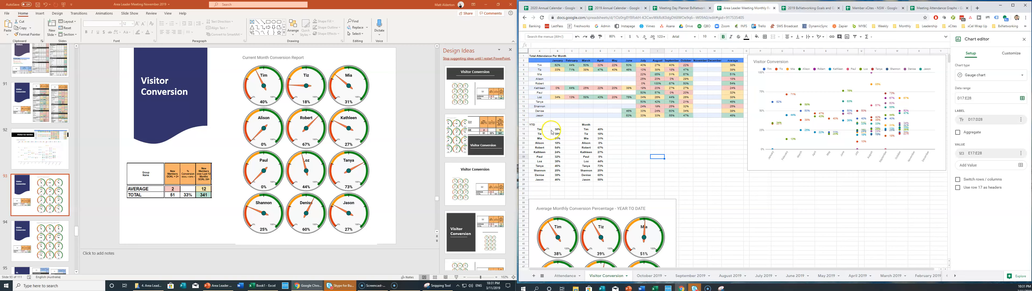
Set Tim's Month conversion to =K3 (October's 22%) and fill it down to Jason.
left_click(643, 161)
left_click(601, 130)
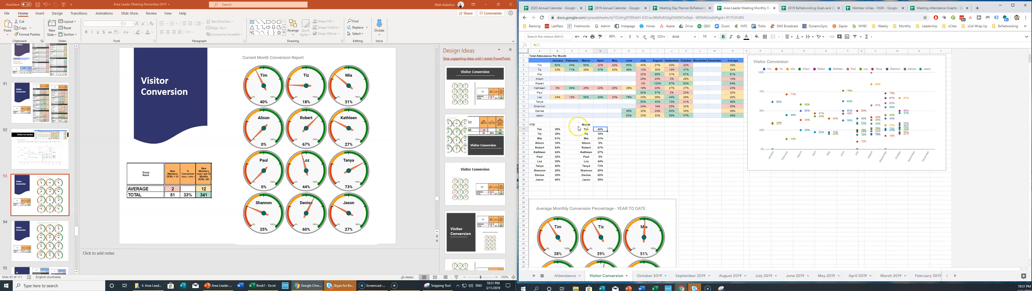
left_click(686, 64)
key("Return")
left_click(605, 129)
left_click_drag(606, 179, 607, 180)
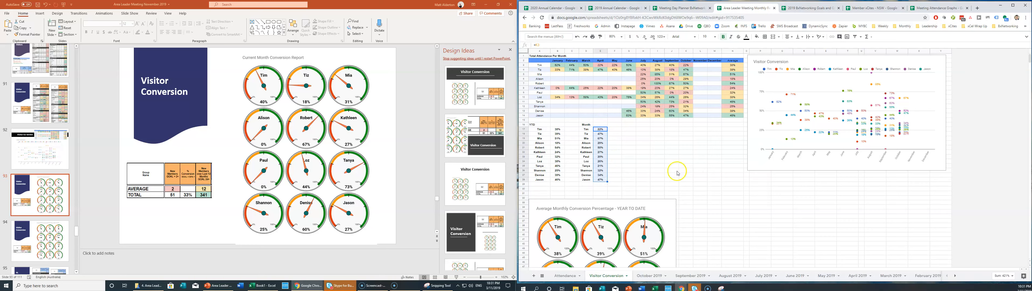
Link Tim's YTD conversion cell to the 38% average with =N3.
left_click(560, 129)
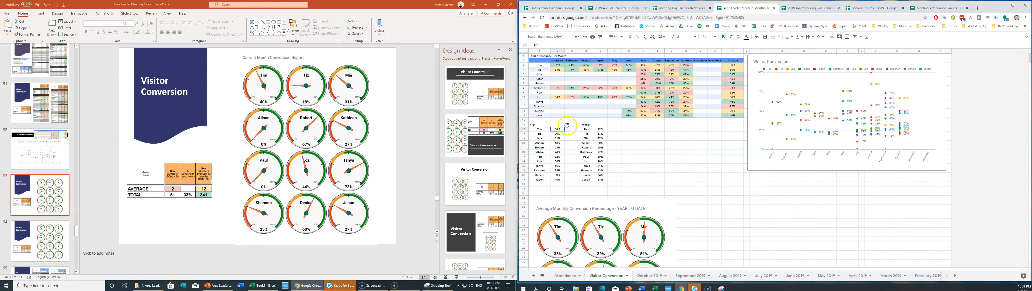
type("=")
left_click(740, 65)
Confirm Tim's YTD formula, then swap slide 93's old gauge picture for the updated Current Month gauges.
key("Return")
scroll(665, 191, "down", 10)
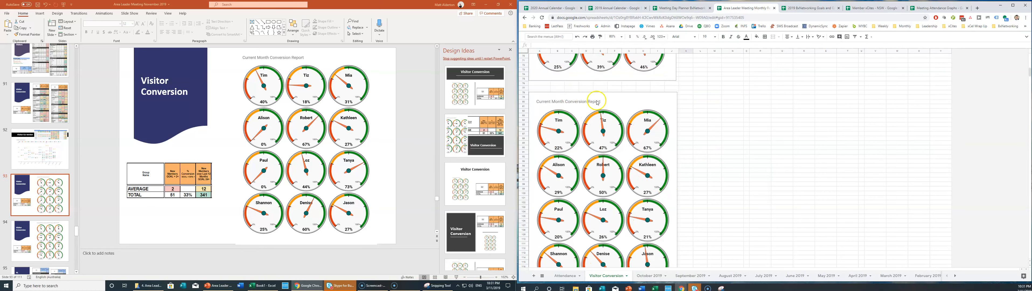
left_click(668, 97)
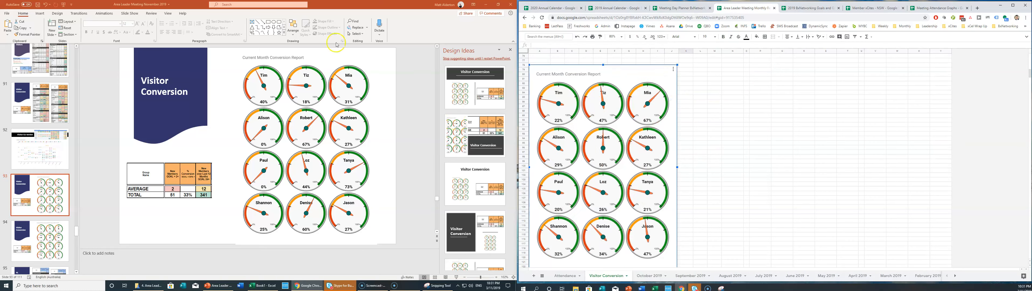
left_click(320, 91)
key("Delete")
key("ctrl+v")
left_click_drag(294, 97, 340, 97)
Replace slide 94's old year-to-date gauge picture with the updated YTD gauge chart.
left_click(56, 237)
left_click(321, 127)
key("Delete")
scroll(647, 117, "up", 5)
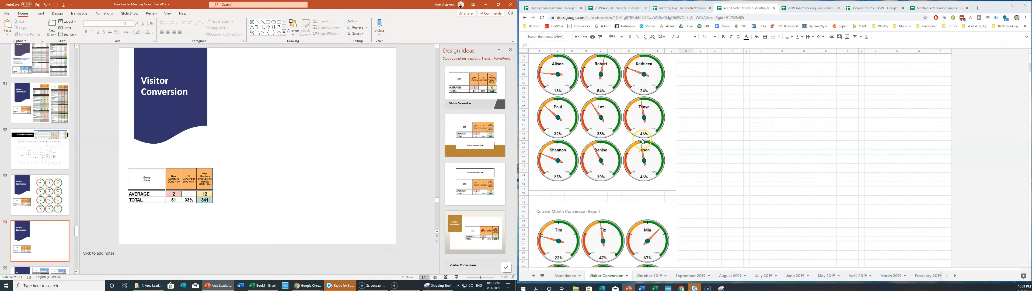
left_click(639, 115)
left_click(560, 105)
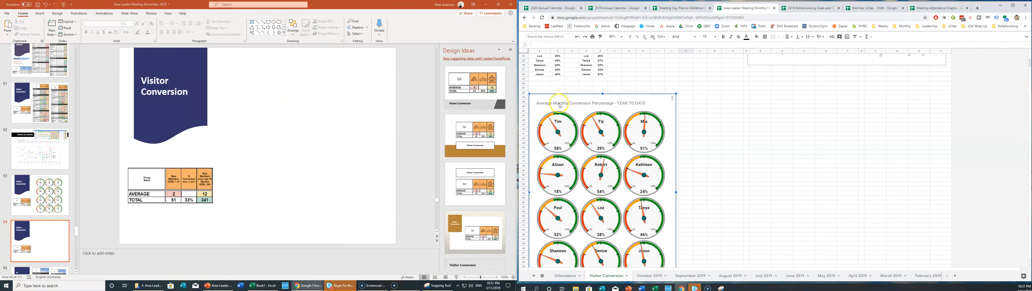
left_click(336, 124)
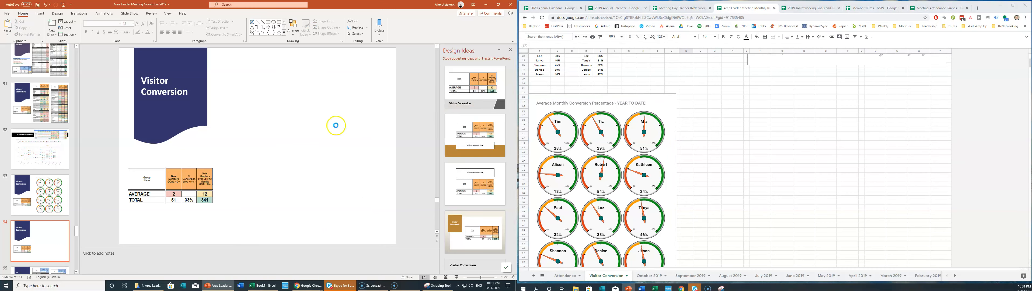
key("ctrl+v")
left_click_drag(336, 106, 349, 107)
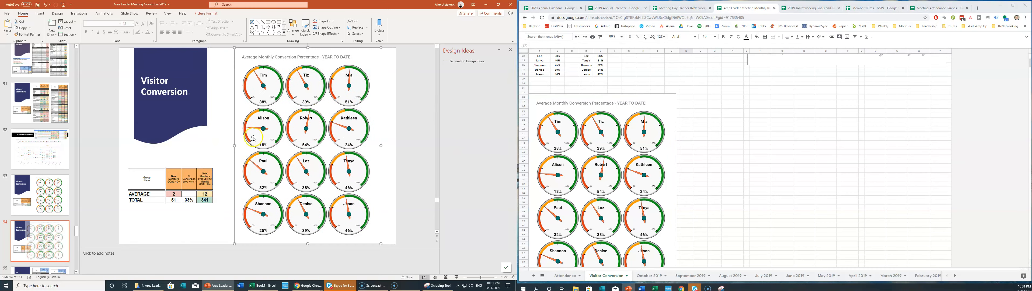
scroll(52, 180, "down", 5)
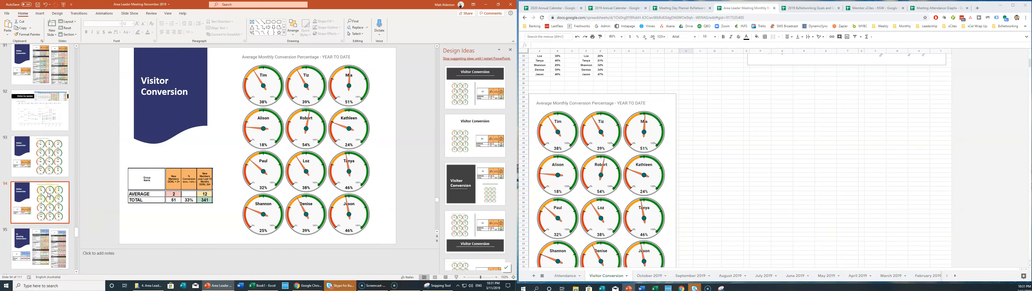
left_click(40, 91)
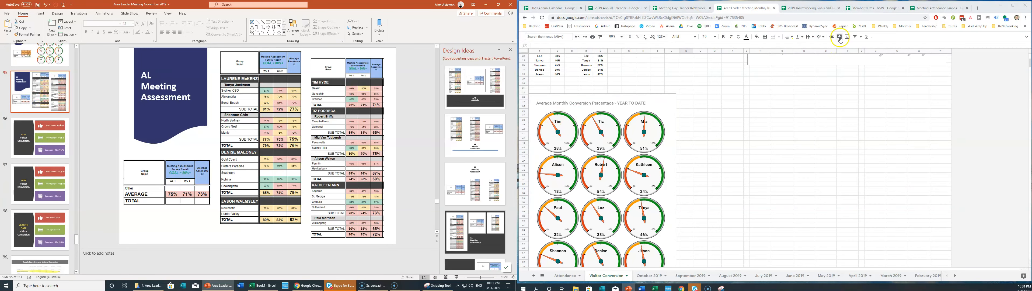
left_click(817, 8)
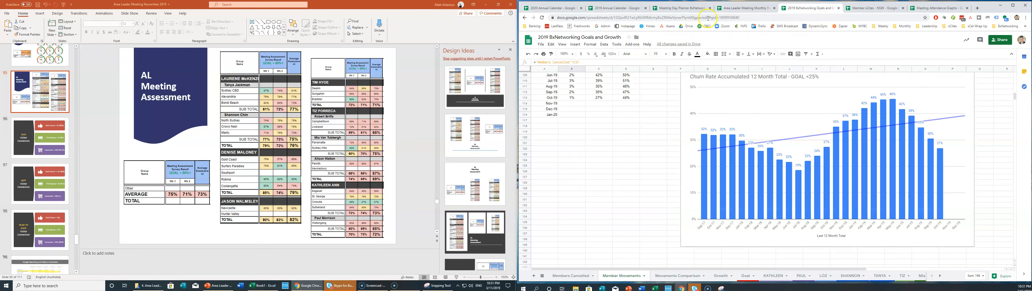
left_click(721, 8)
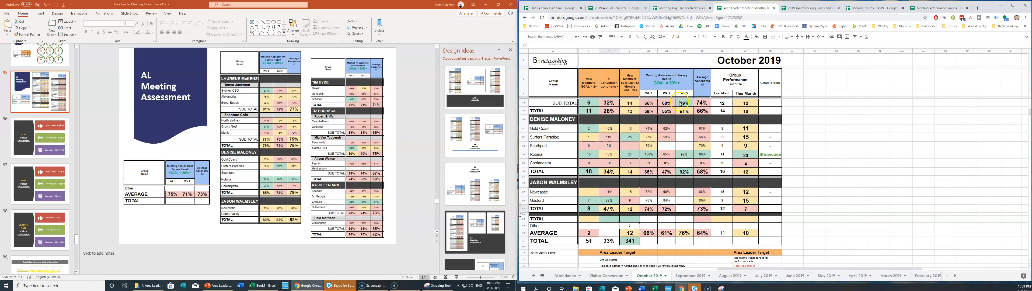
left_click_drag(781, 270, 809, 270)
scroll(609, 196, "up", 8)
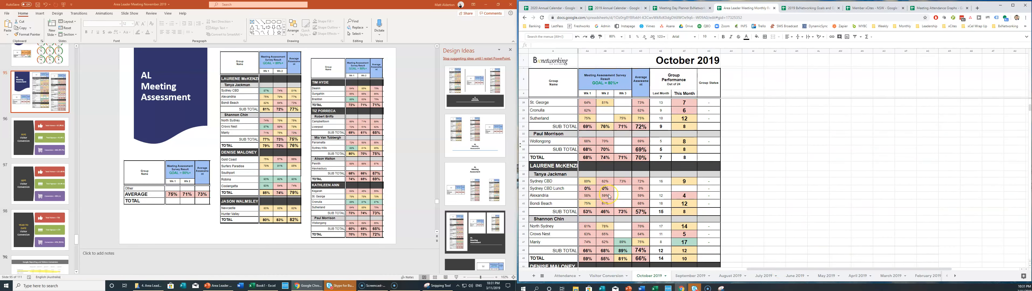
left_click(721, 288)
left_click(527, 26)
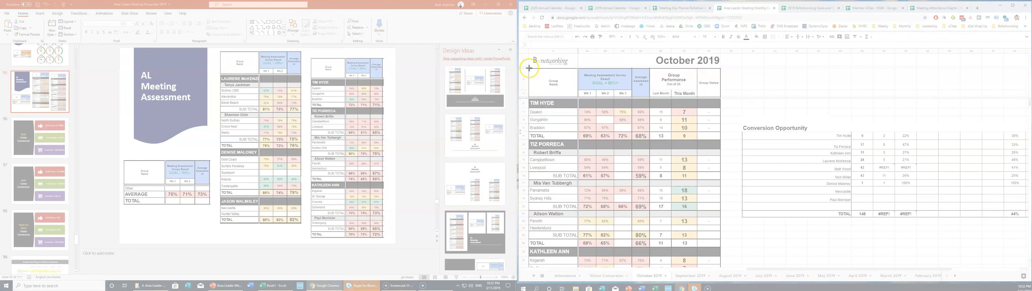
left_click_drag(533, 72, 653, 252)
left_click_drag(625, 17, 465, 21)
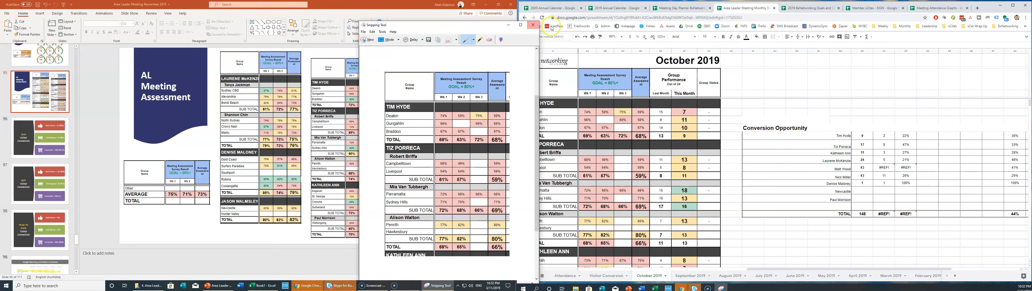
Zoom the sheet to 60%, snip the top of the October table, and paste it over slide 95's old tables.
left_click(615, 36)
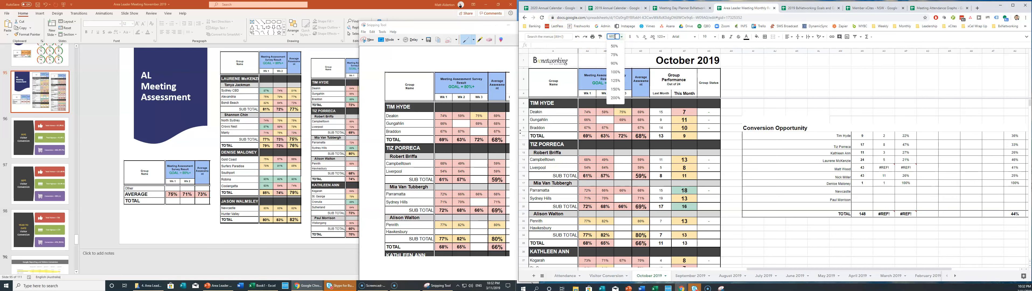
key("Return")
left_click(615, 37)
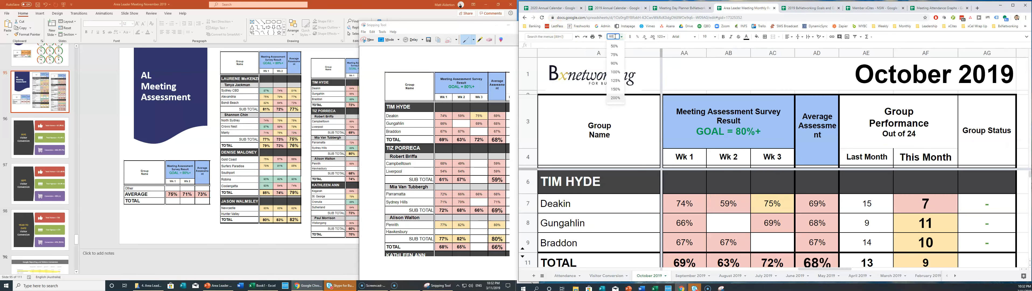
key("Return")
left_click(369, 40)
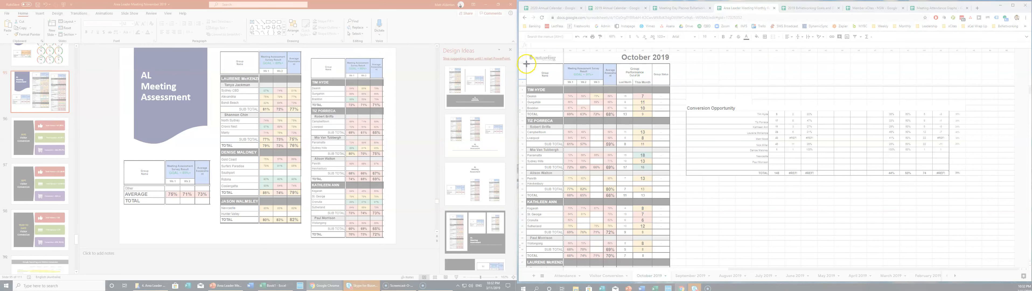
left_click_drag(523, 61, 618, 260)
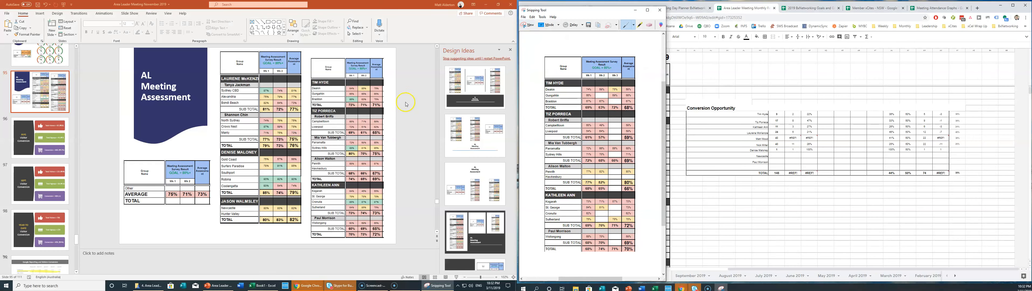
left_click(264, 79)
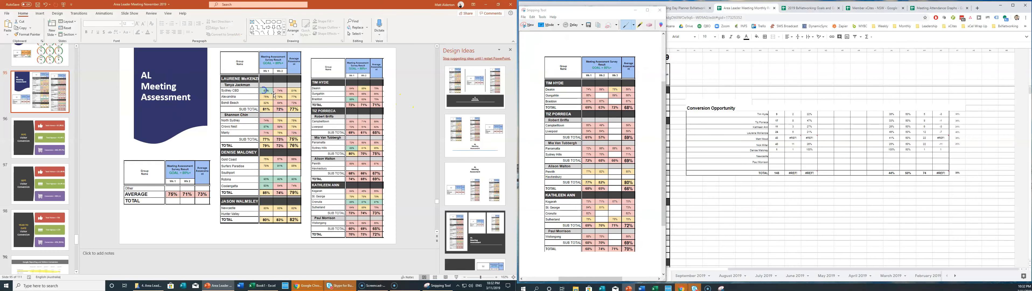
key("Delete")
left_click(358, 97)
key("Delete")
key("ctrl+v")
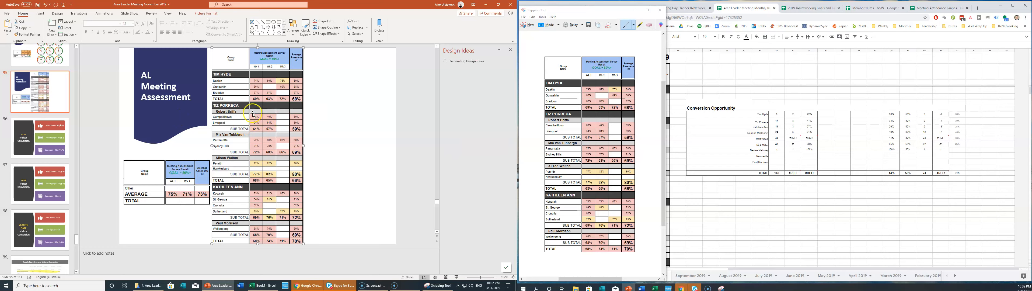
Snip the October table section down to TOTAL and paste it beside the first table.
left_click_drag(588, 12, 416, 28)
scroll(609, 153, "down", 5)
scroll(608, 154, "down", 3)
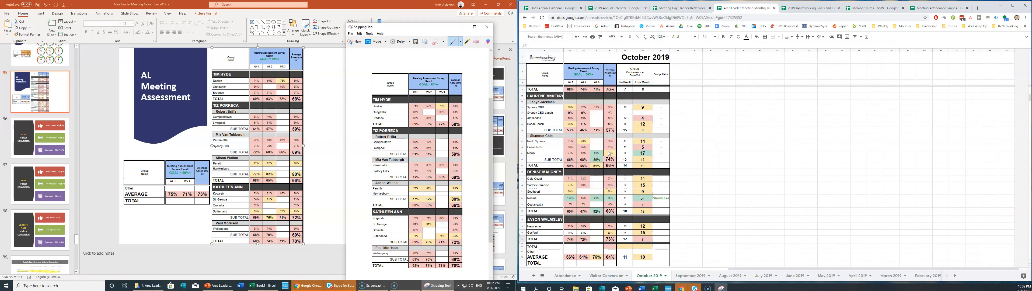
left_click(553, 95)
scroll(557, 100, "up", 3)
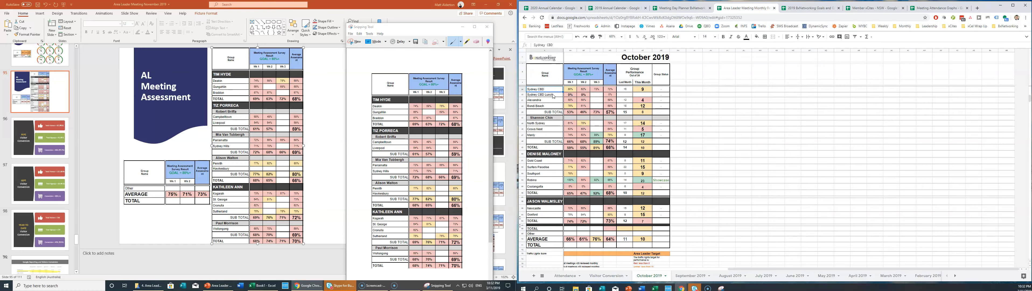
left_click(570, 106)
left_click(636, 119)
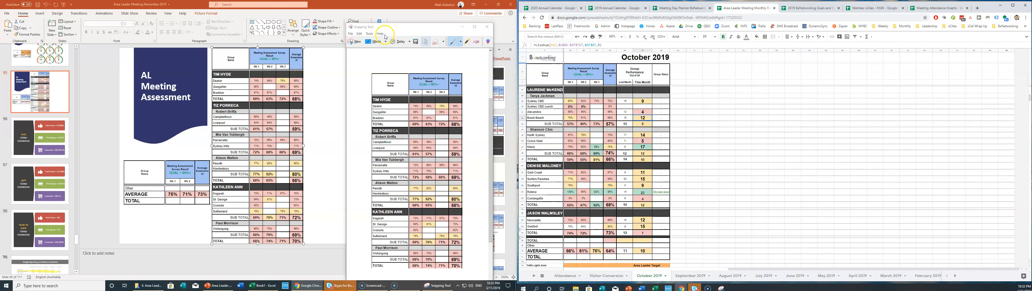
left_click(354, 42)
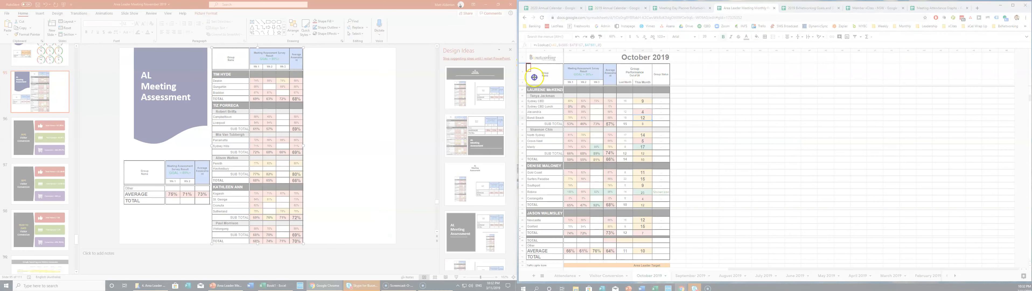
left_click_drag(534, 77, 617, 259)
left_click(337, 129)
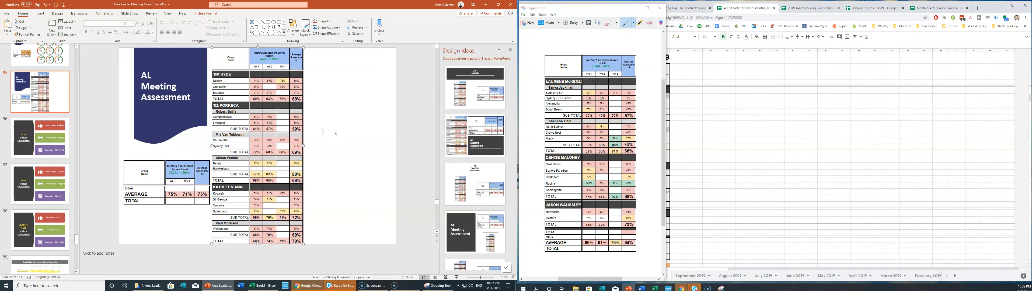
key("ctrl+v")
left_click_drag(362, 83, 383, 74)
Resize and align both table pictures on the assessment slide.
left_click_drag(301, 45, 307, 59)
left_click_drag(276, 180, 276, 178)
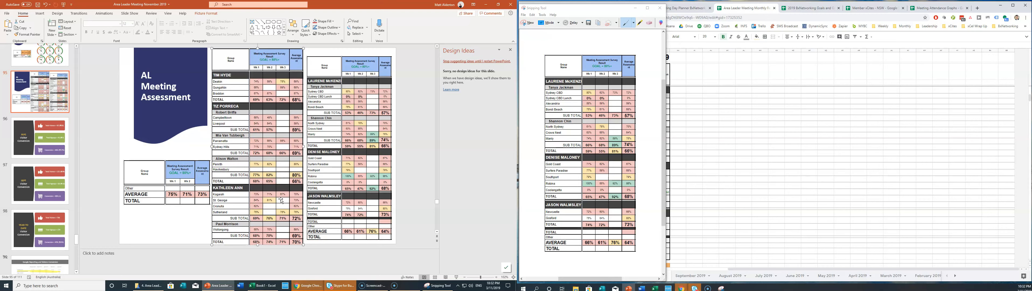
left_click_drag(304, 245, 300, 236)
left_click_drag(288, 217, 291, 219)
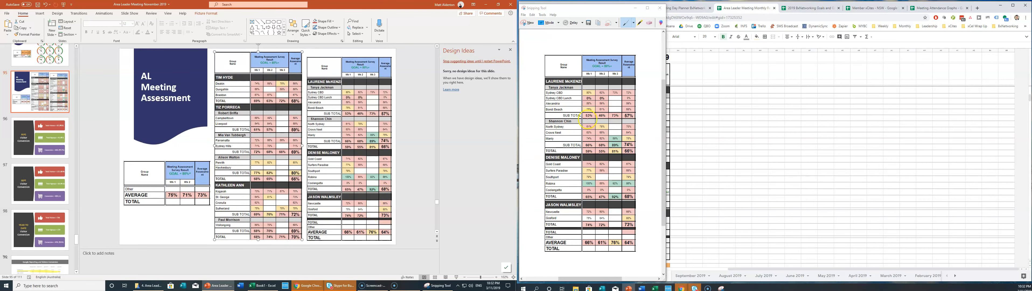
left_click_drag(561, 8, 393, 12)
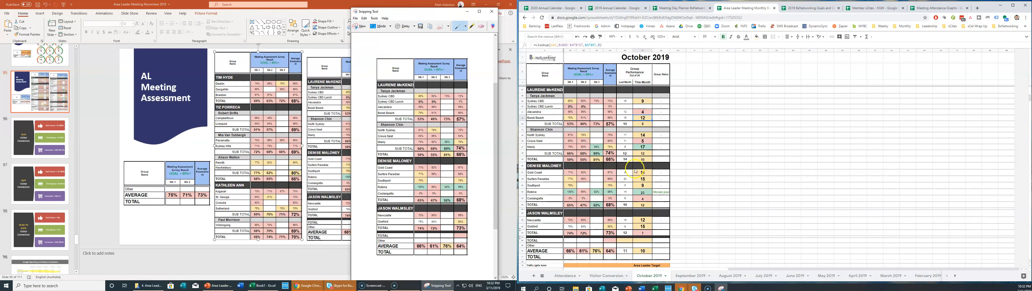
Snip the October sheet's AVERAGE and TOTAL summary rows.
scroll(618, 186, "down", 1)
scroll(572, 139, "down", 1)
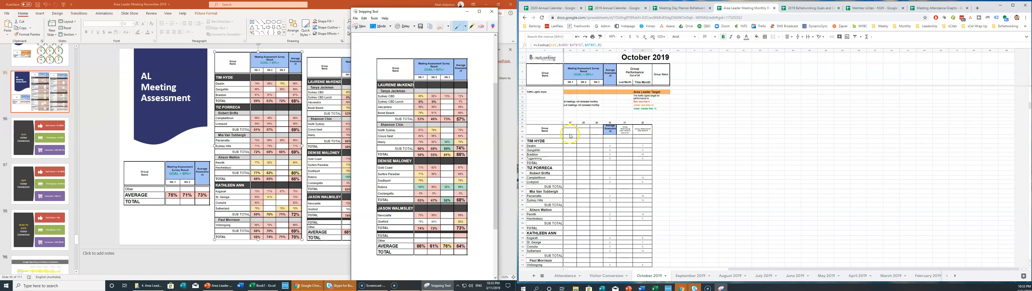
left_click(549, 98)
key("Up")
key("Up")
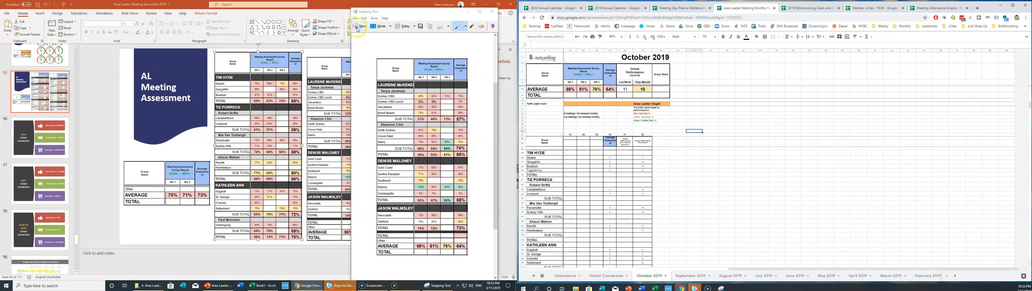
left_click(360, 26)
left_click_drag(546, 89, 617, 98)
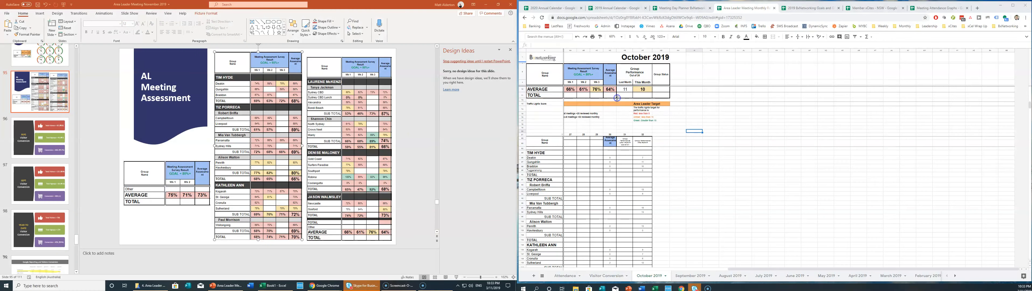
Keep the previous 75/71/73% summary and paste the new average summary at the lower left.
left_click(188, 177)
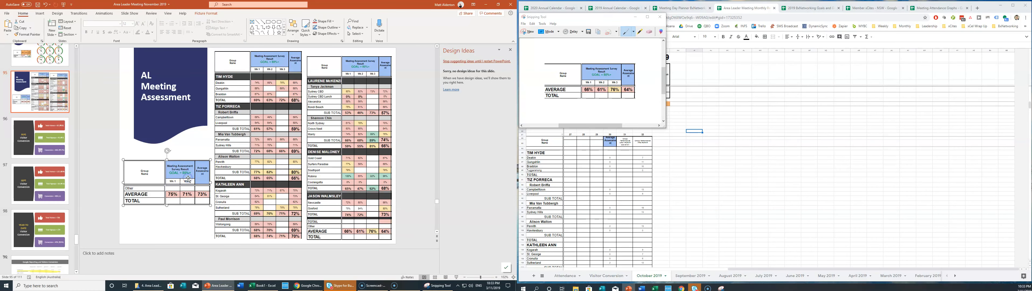
key("Delete")
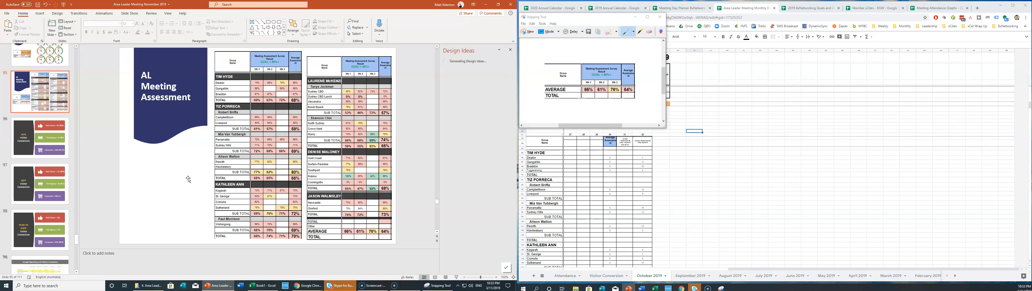
key("ctrl+v")
left_click_drag(275, 147, 188, 205)
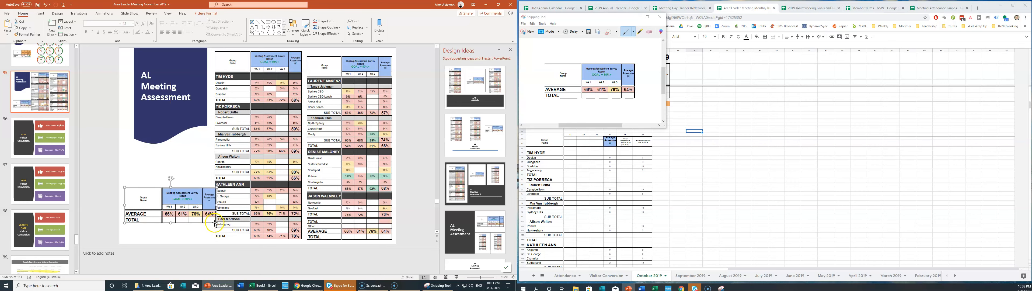
left_click_drag(217, 224, 199, 216)
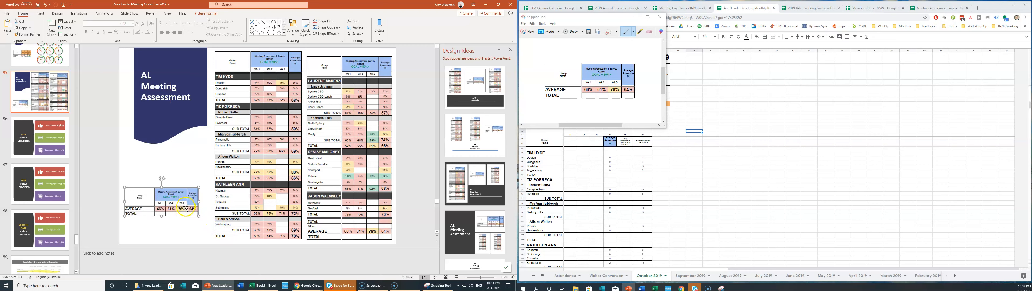
key("ctrl+z")
key("ctrl+z")
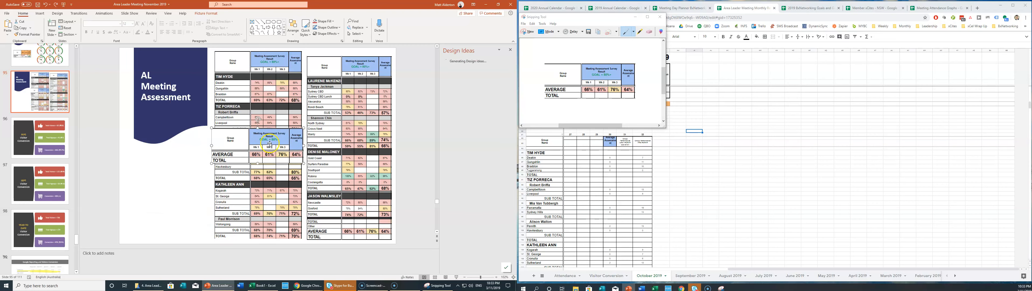
key("ctrl+z")
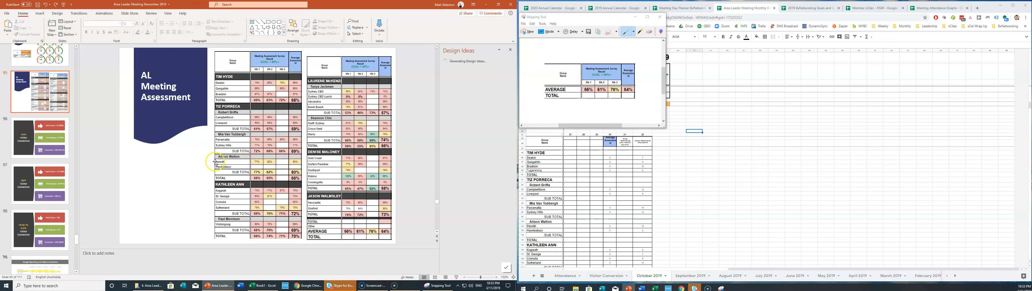
key("ctrl+v")
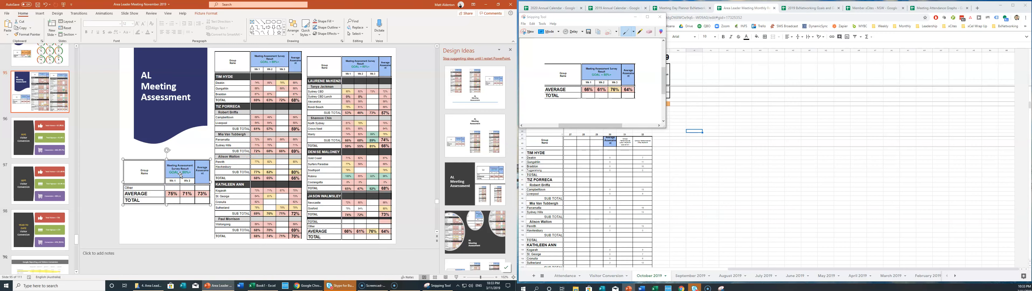
left_click_drag(178, 174, 179, 168)
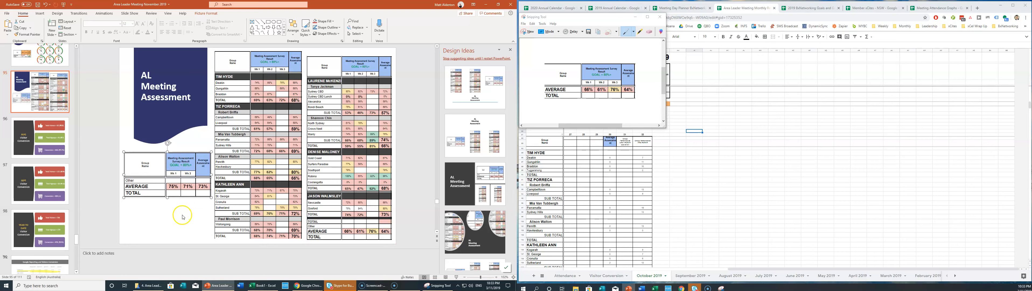
key("ctrl+v")
left_click_drag(252, 149, 165, 225)
Shrink both summary pictures to matching size and stack them one above the other.
left_click(187, 188)
left_click_drag(211, 196, 196, 173)
left_click(170, 218)
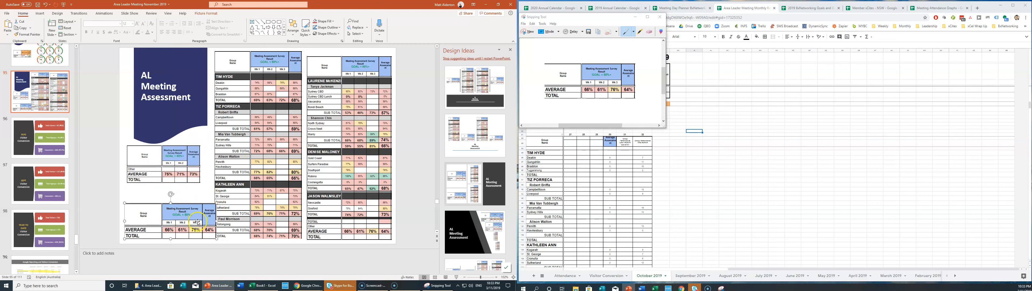
left_click_drag(216, 240, 204, 234)
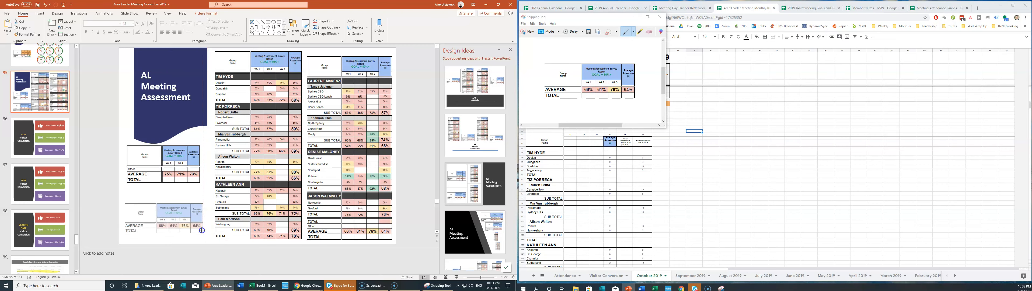
left_click(173, 192)
left_click_drag(165, 169, 165, 188)
left_click_drag(170, 216, 179, 150)
left_click_drag(176, 191, 178, 226)
left_click_drag(182, 152, 177, 168)
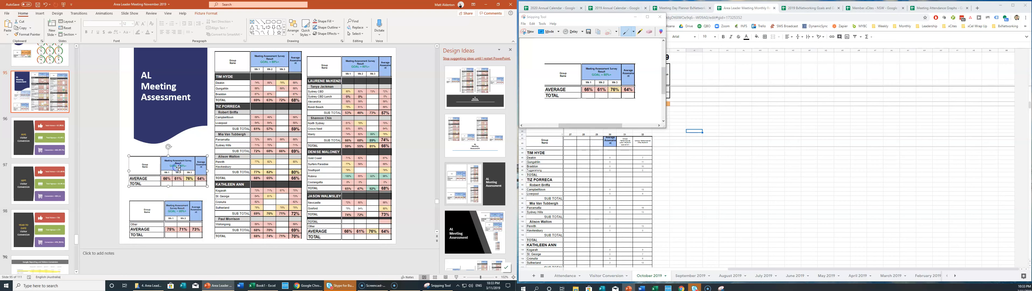
Insert a WordArt text box in the chosen style.
left_click(37, 14)
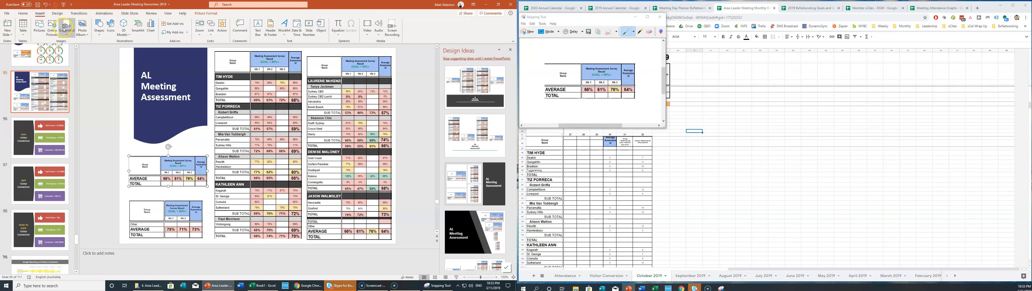
left_click(284, 28)
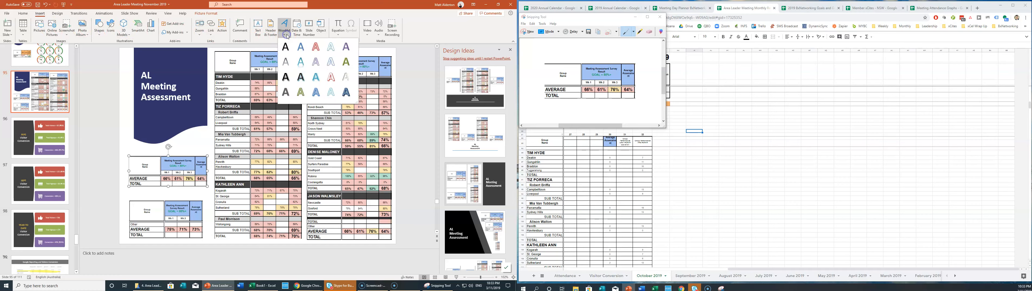
left_click(311, 100)
Enter 'This Month' at 28 pt above the upper summary and duplicate it above the lower one.
type("This Month")
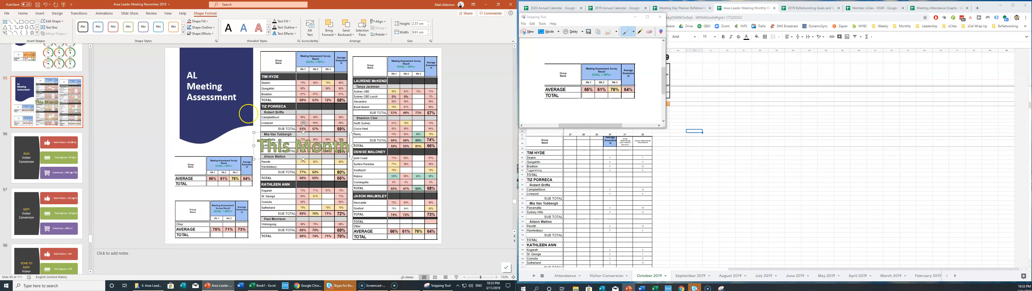
triple_click(284, 145)
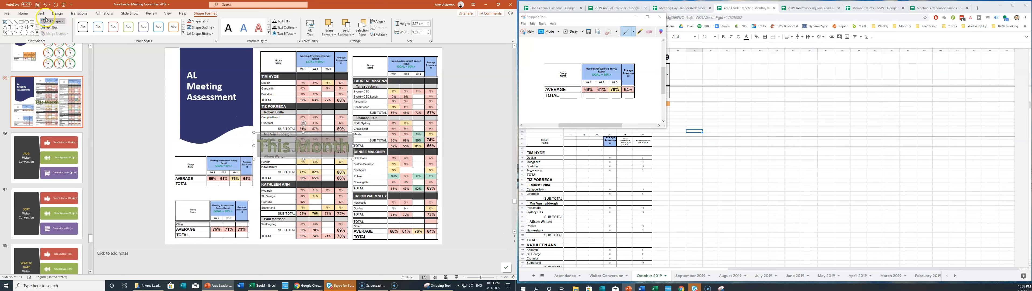
left_click(23, 13)
left_click(142, 25)
left_click(143, 25)
left_click(143, 24)
left_click(143, 25)
left_click(143, 25)
left_click(142, 25)
left_click_drag(323, 125, 231, 142)
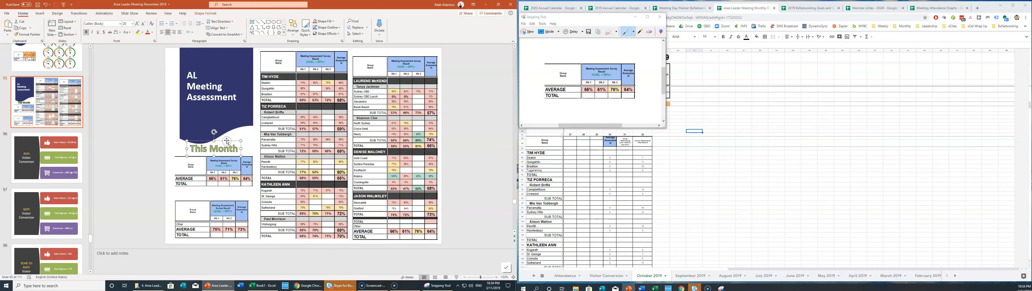
key("ctrl+v")
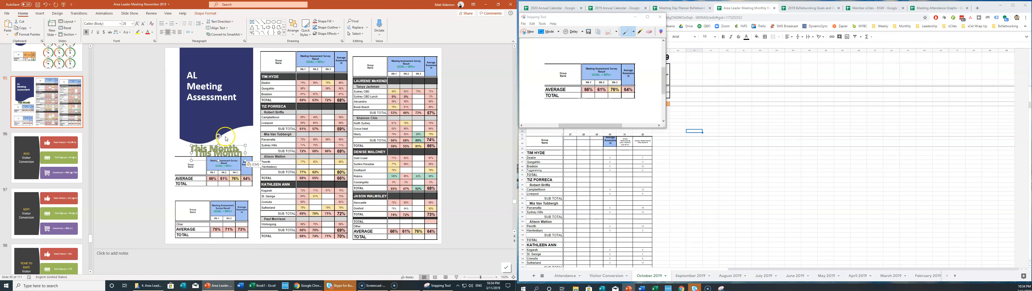
left_click_drag(245, 149, 243, 192)
Style the upper label blue, and make the lower label red and read 'Last Month'.
left_click(227, 146)
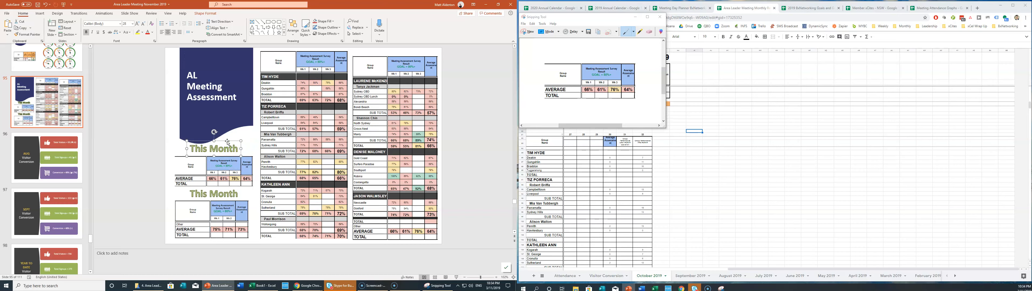
left_click(205, 13)
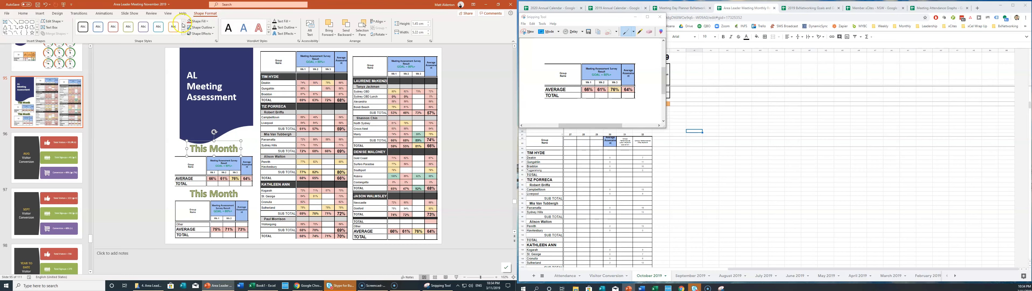
left_click(250, 27)
left_click(230, 193)
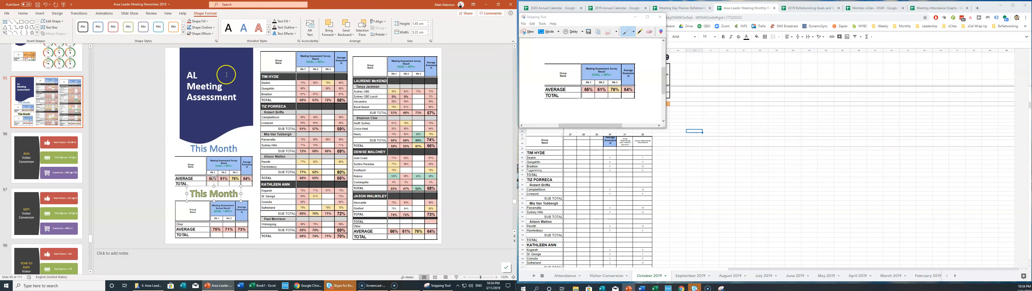
left_click(259, 27)
left_click(223, 192)
left_click(203, 195)
double_click(200, 194)
type("Last")
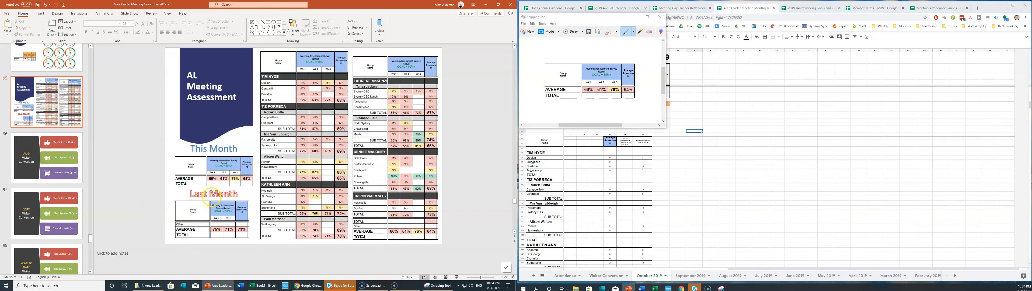
Nudge the Last Month table and This Month label slightly lower, then move the Snipping Tool aside.
left_click(224, 213)
key("Down")
key("Down")
key("Down")
key("Down")
key("Down")
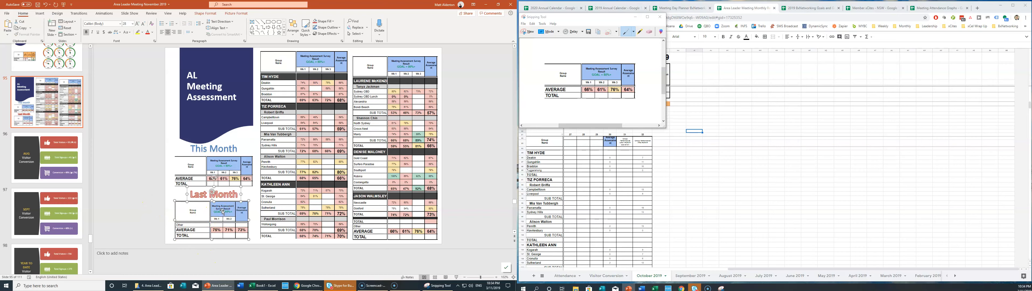
left_click(146, 186)
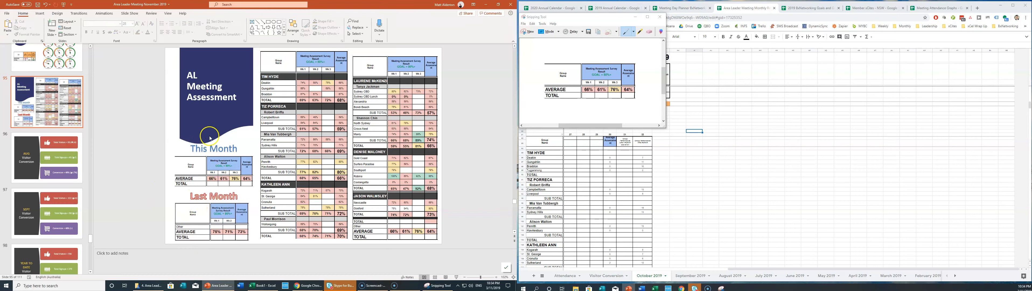
left_click(220, 154)
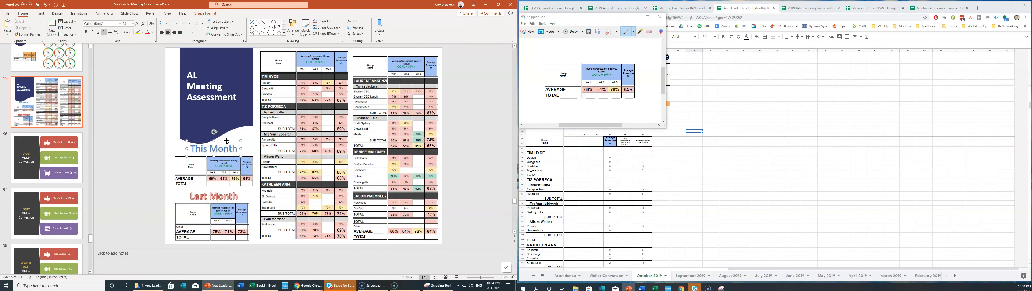
key("Down")
left_click(150, 141)
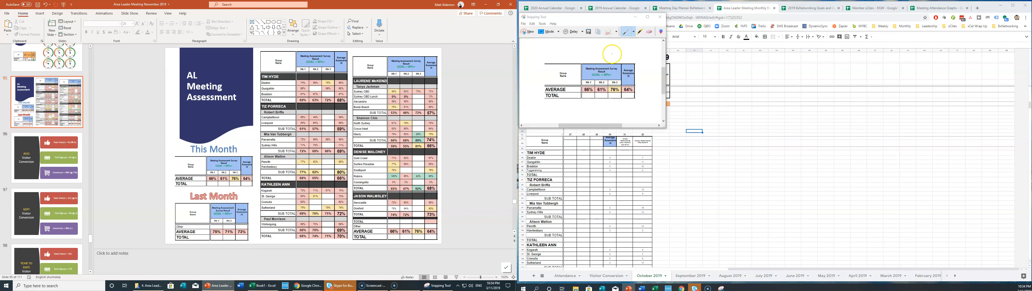
left_click_drag(612, 18, 1031, 13)
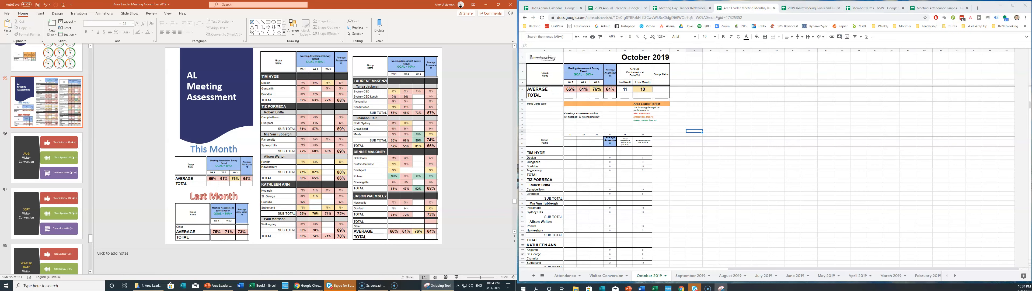
Delete the AUG Visitor Conversion slide (slide 96).
left_click(39, 110)
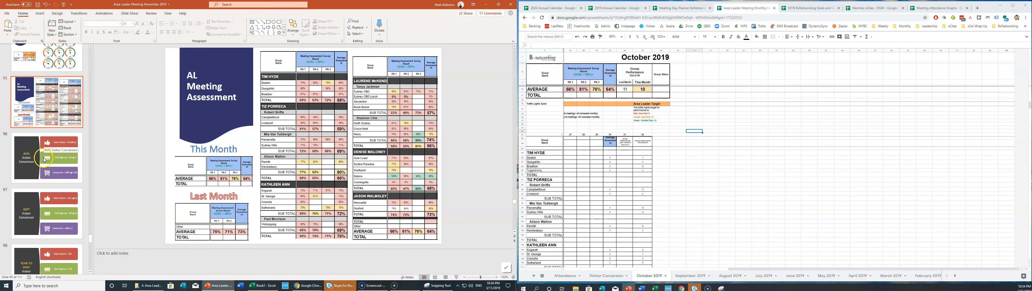
scroll(47, 113, "down", 1)
left_click(43, 112)
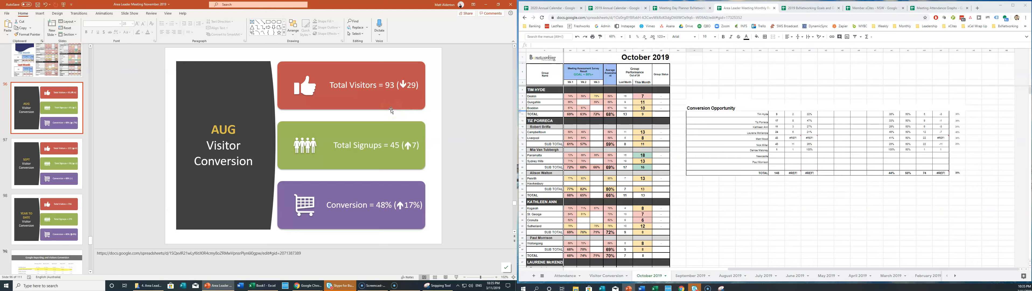
left_click(32, 113)
key("Delete")
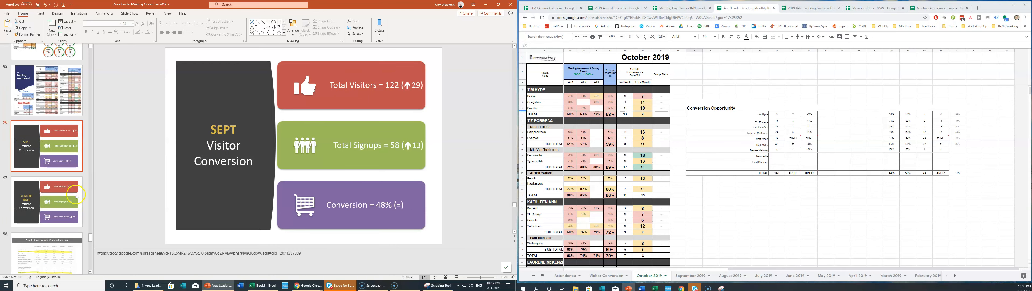
Change the next slide's title from SEPT to OCT Visitor Conversion.
double_click(226, 130)
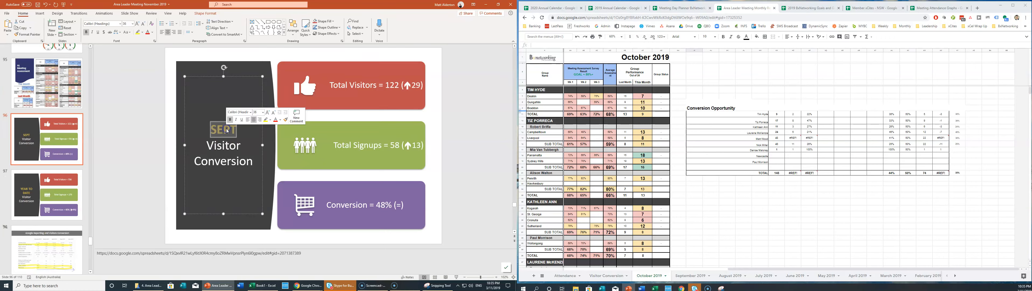
type("OCT")
left_click(464, 112)
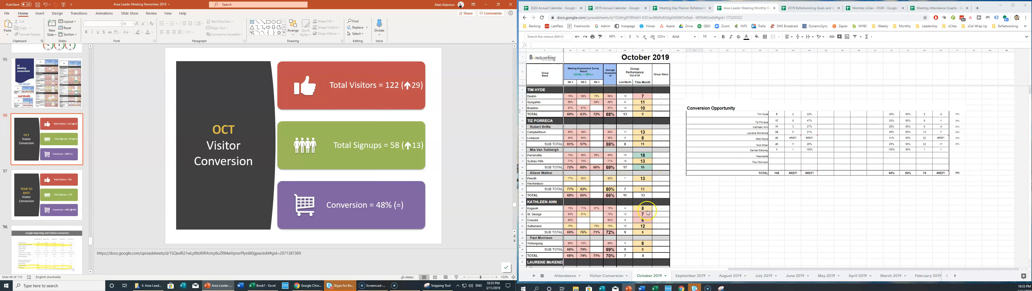
Check that the October visitor totals 67, 69 and 19 sum to 155 on the TOTAL row.
scroll(709, 263, "left", 5)
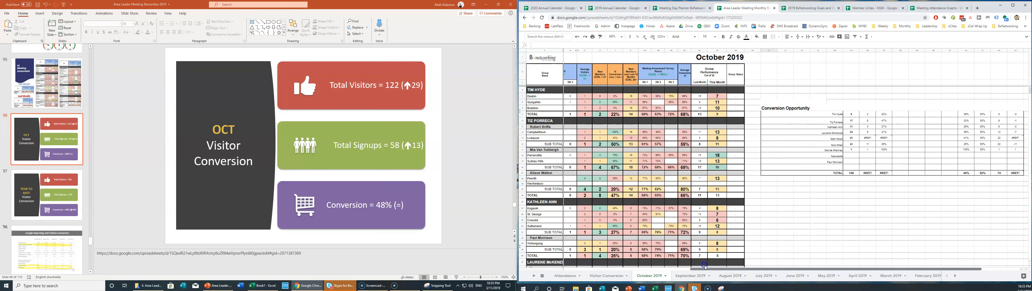
scroll(734, 269, "left", 5)
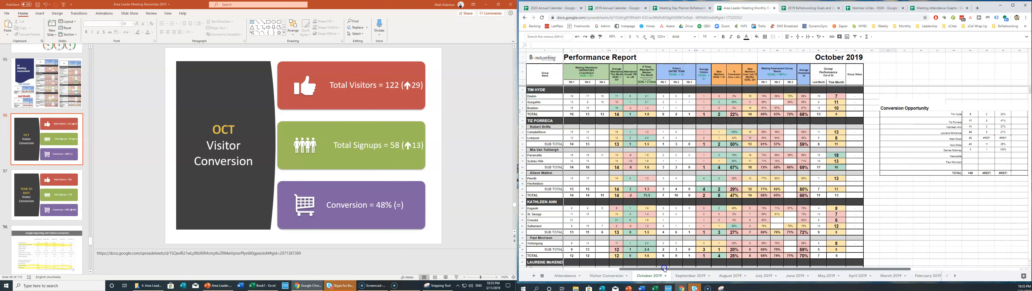
scroll(681, 120, "down", 10)
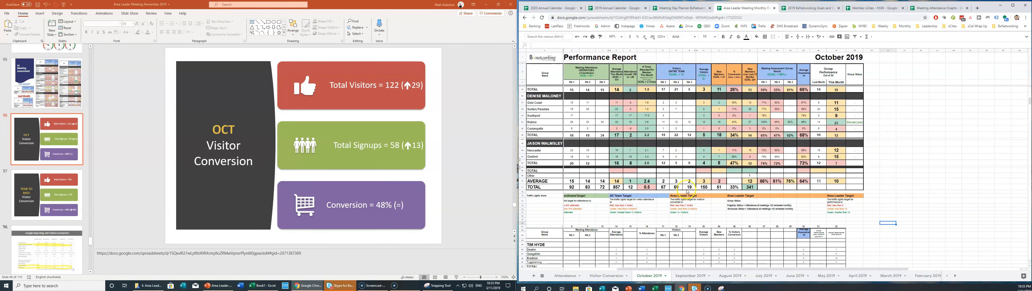
left_click_drag(666, 190, 688, 188)
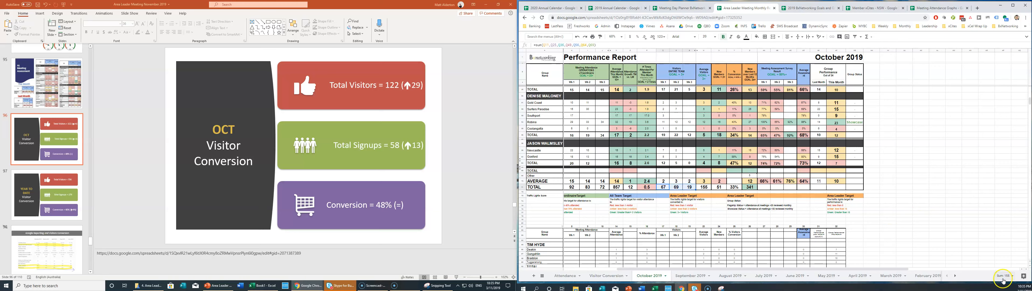
left_click(703, 187)
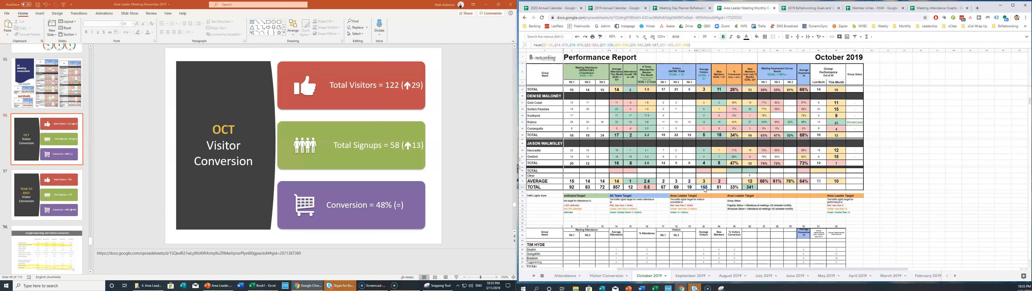
left_click(385, 77)
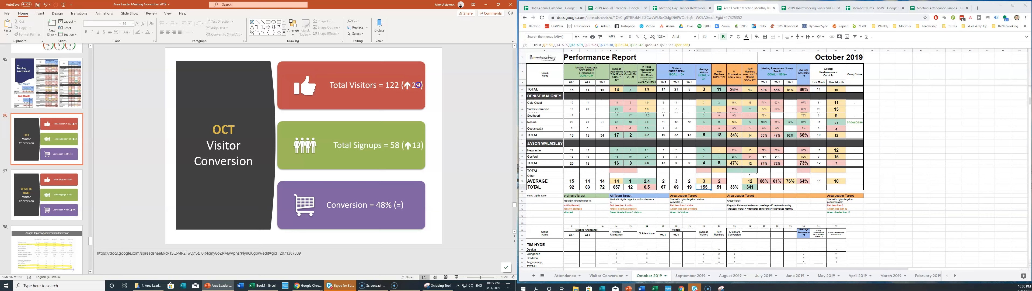
Change the OCT Total Visitors to 155 and its increase from 29 to 33.
double_click(417, 85)
type("33")
double_click(393, 86)
type("155")
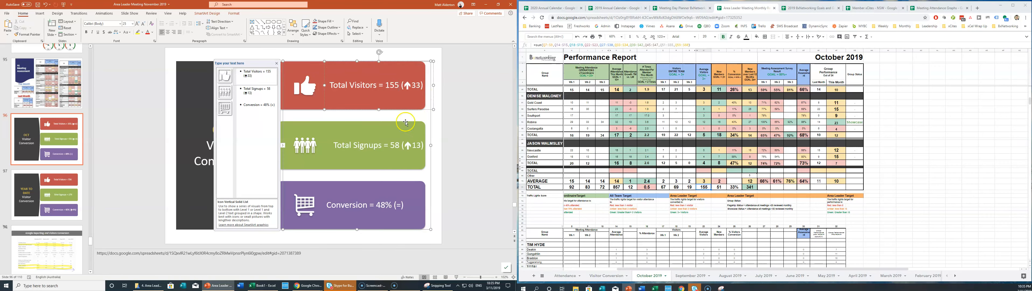
left_click(442, 150)
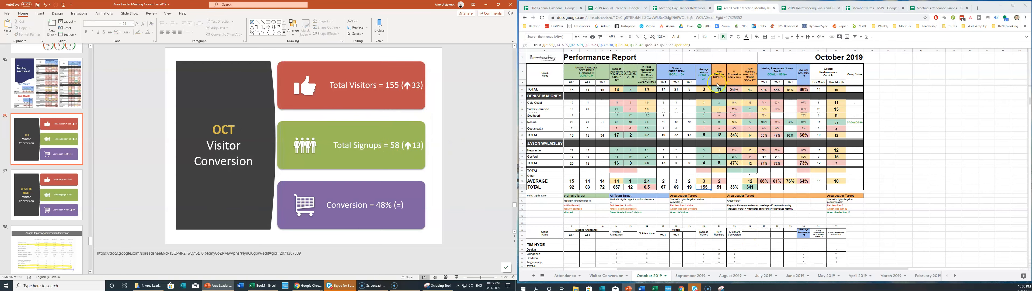
Change Total Signups to 51 and its change figure from 13 to 7.
left_click(720, 187)
left_click(395, 145)
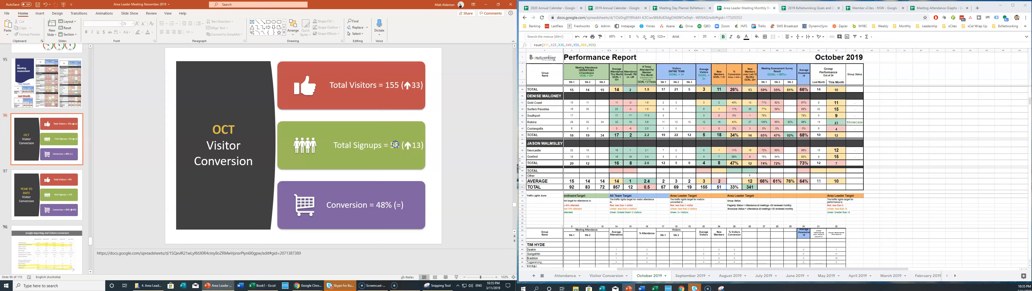
type("1")
double_click(413, 146)
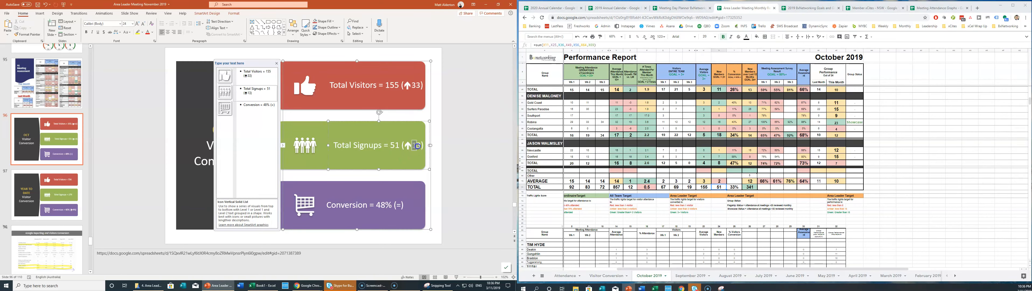
type("7")
double_click(408, 145)
left_click(206, 14)
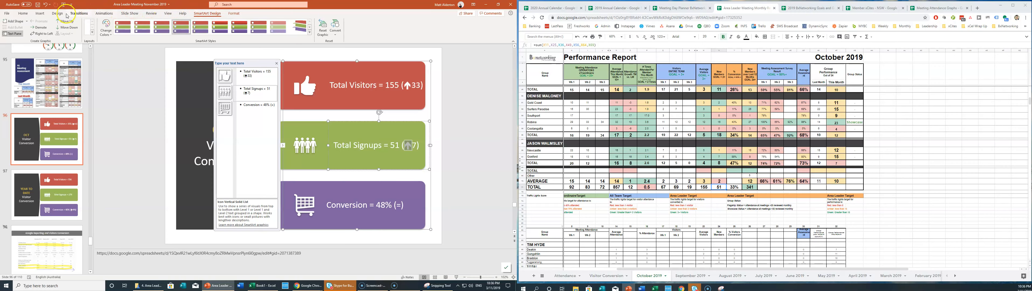
Insert a Wingdings down-arrow symbol so the signups change reads ↓7.
left_click(40, 13)
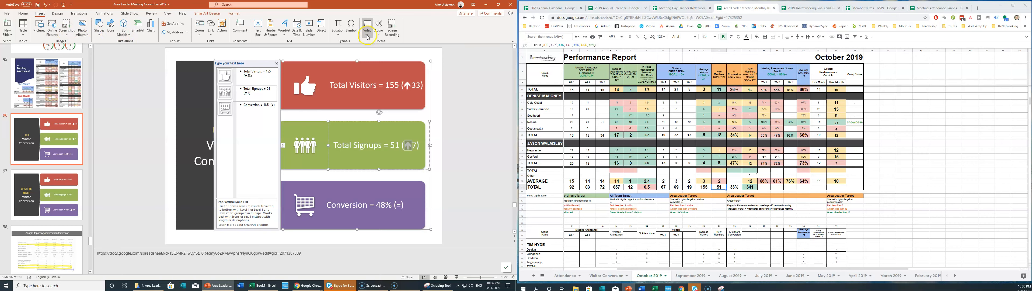
left_click(350, 28)
left_click(152, 125)
left_click(169, 171)
left_click(171, 172)
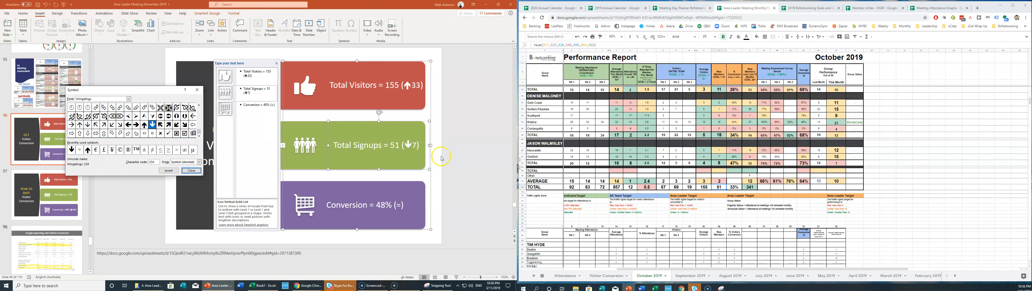
left_click(416, 144)
left_click(192, 171)
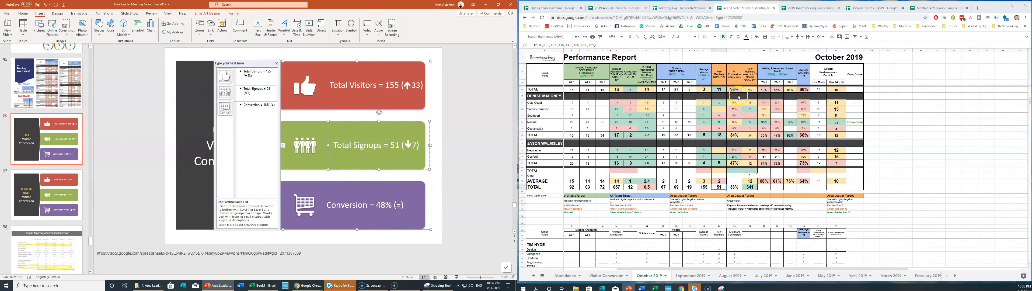
Set Conversion to 33% with a ↓15% change, pasting the down arrow before 15.
left_click(734, 187)
left_click(379, 202)
left_click(381, 205)
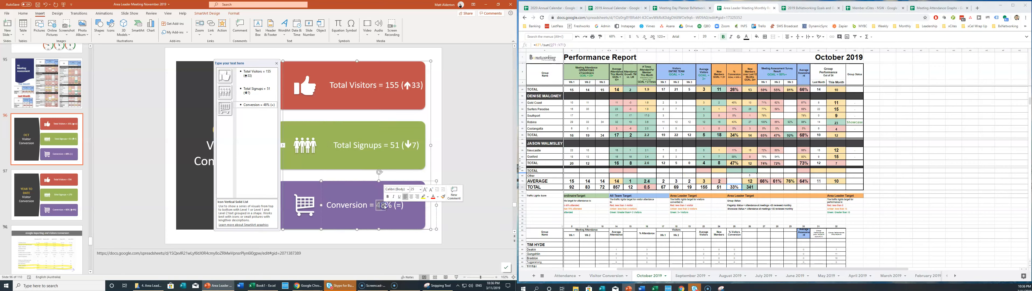
type("33")
left_click(395, 206)
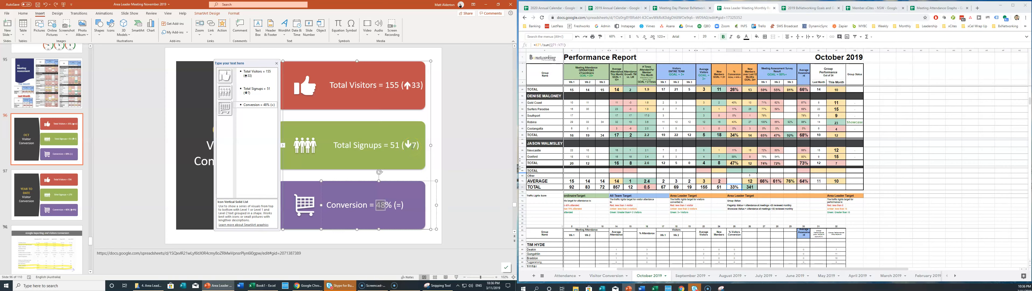
type("15")
key("BackSpace")
key("BackSpace")
type("33% (15")
double_click(407, 145)
key("ctrl+c")
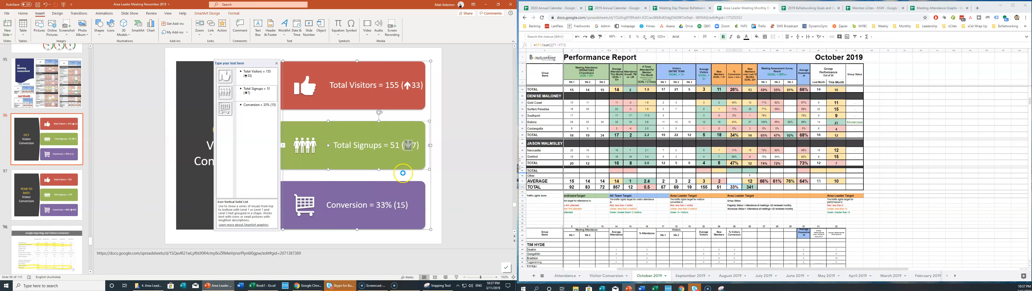
left_click(399, 204)
key("ctrl+v")
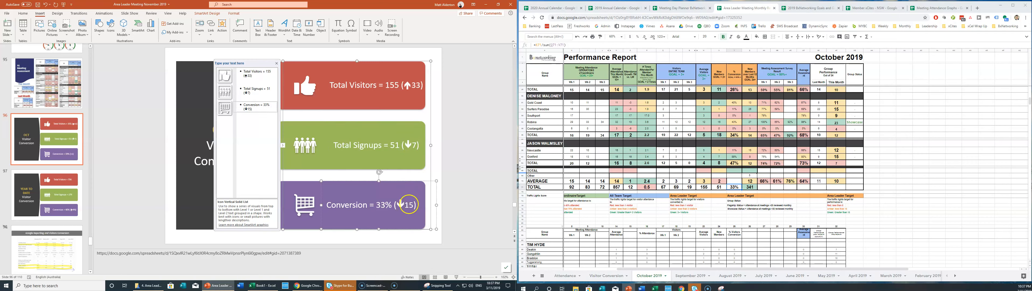
left_click(427, 230)
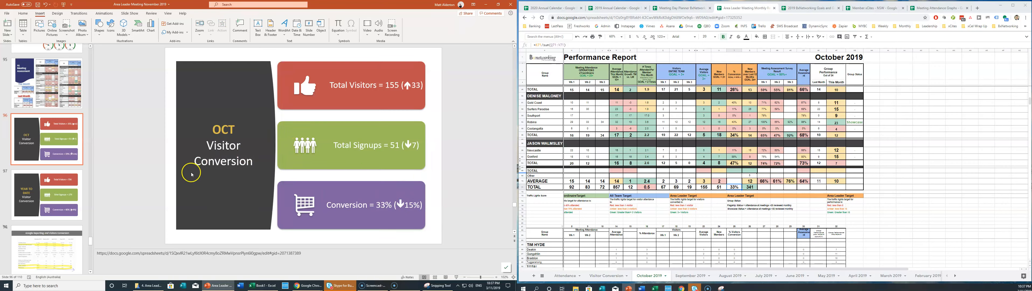
On the Year To Date slide, replace 706 visitors with 861 and 279 signups with 330.
left_click(57, 190)
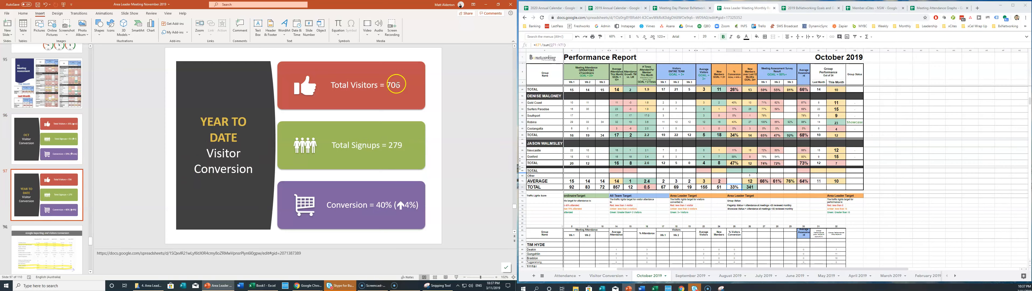
double_click(392, 85)
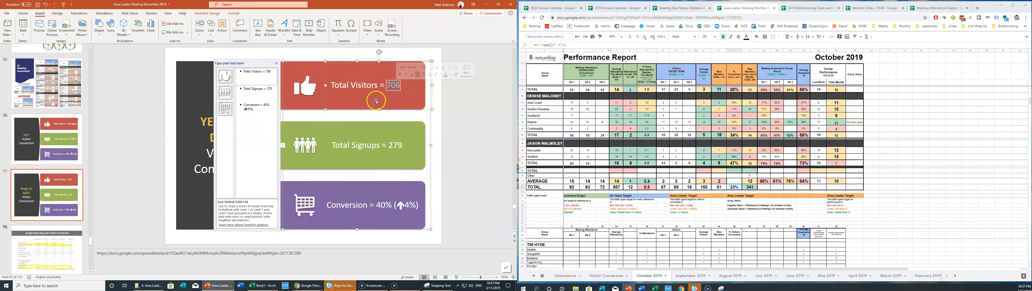
type("861")
double_click(401, 148)
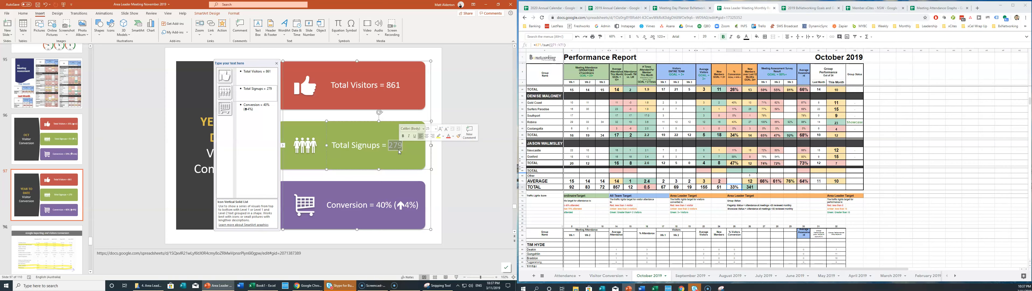
type("330")
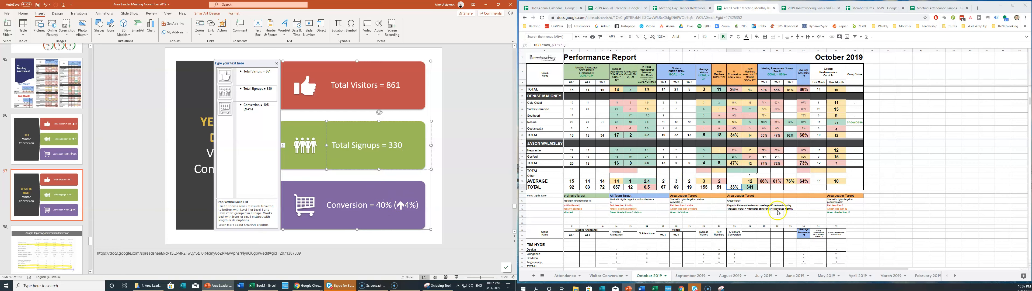
left_click(607, 276)
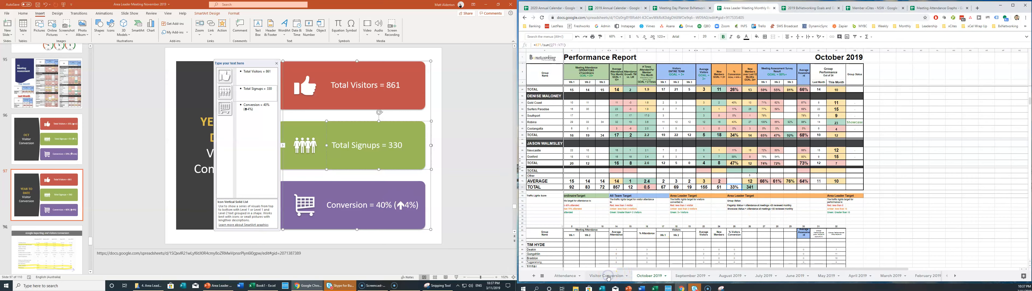
Show the 38% average of the monthly conversion rates on the Visitor Conversion sheet.
left_click(608, 276)
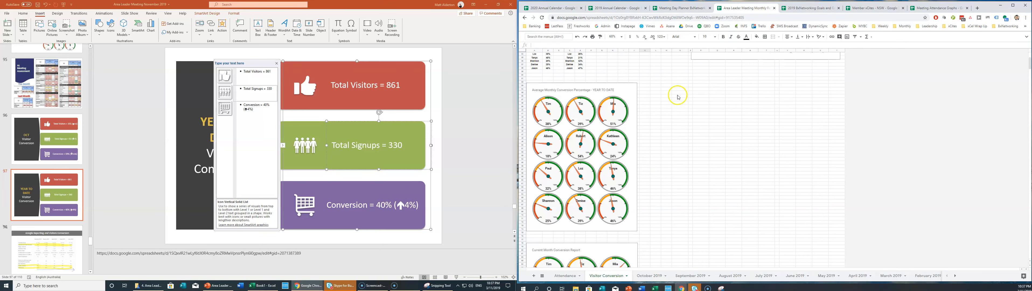
scroll(689, 132, "up", 5)
left_click_drag(680, 63, 683, 98)
left_click_drag(679, 61, 681, 100)
left_click(985, 275)
left_click(972, 242)
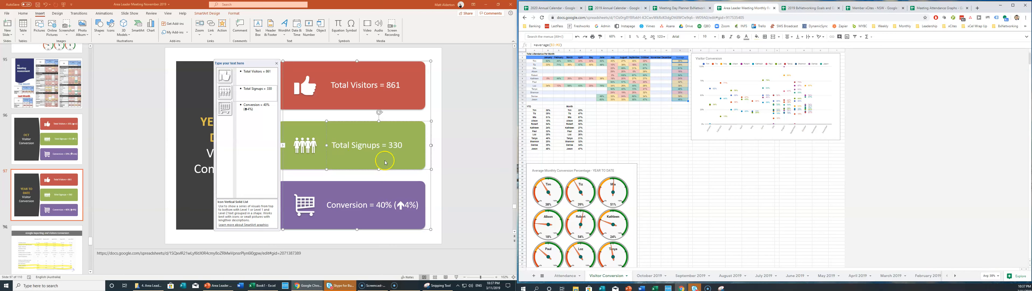
Set the YTD conversion to 38% with a ↓2% change, reusing the OCT slide's arrow figure.
left_click(403, 204)
left_click(379, 205)
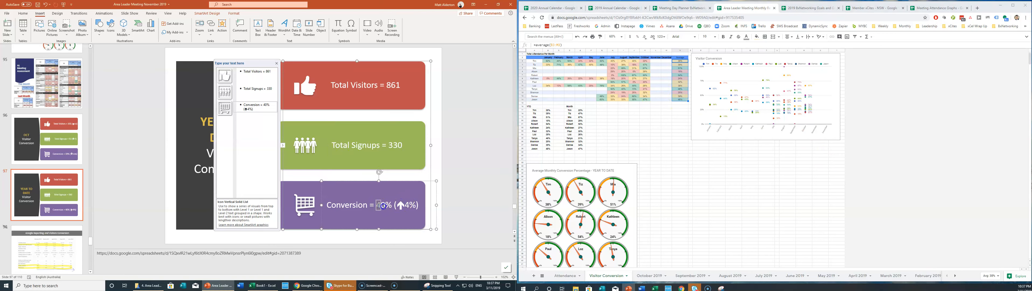
left_click_drag(383, 206, 384, 207)
type("38")
left_click(78, 146)
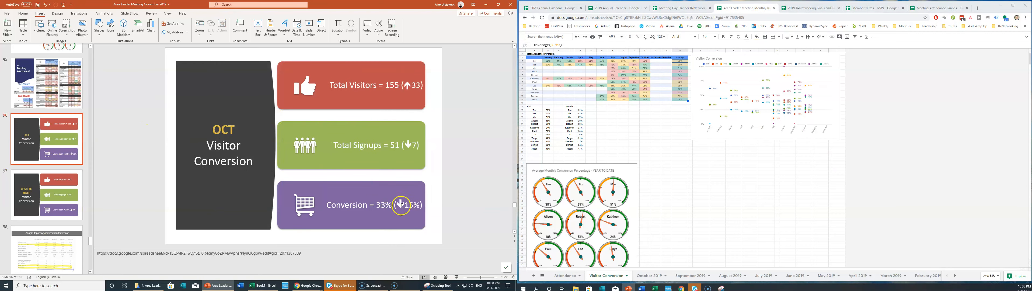
left_click_drag(397, 205, 421, 206)
left_click(401, 214)
left_click(78, 195)
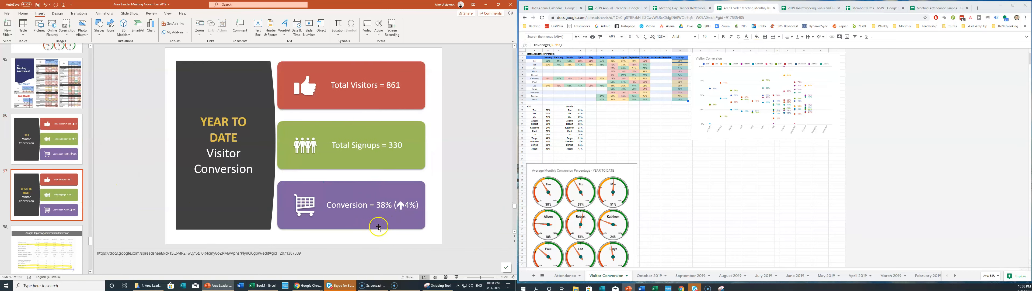
left_click(413, 206)
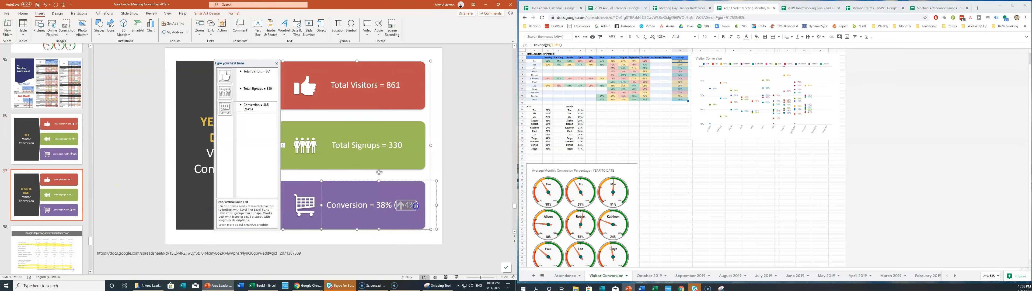
type("↓15%")
type("2")
left_click(467, 187)
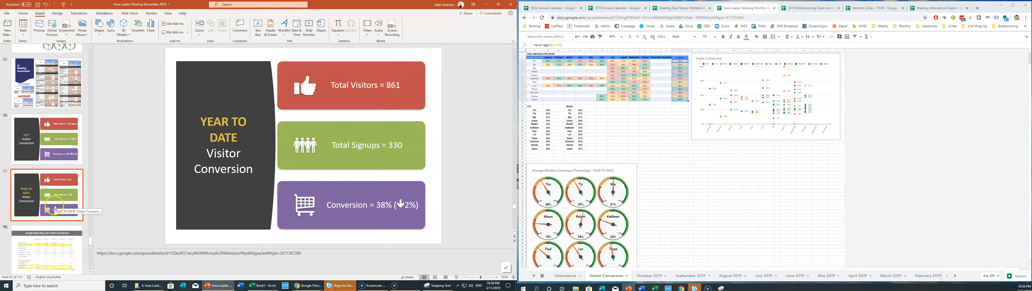
Open the Google Reporting and Visitors Conversion slide and apply an option from its slide menu.
scroll(54, 206, "down", 2)
scroll(56, 180, "down", 2)
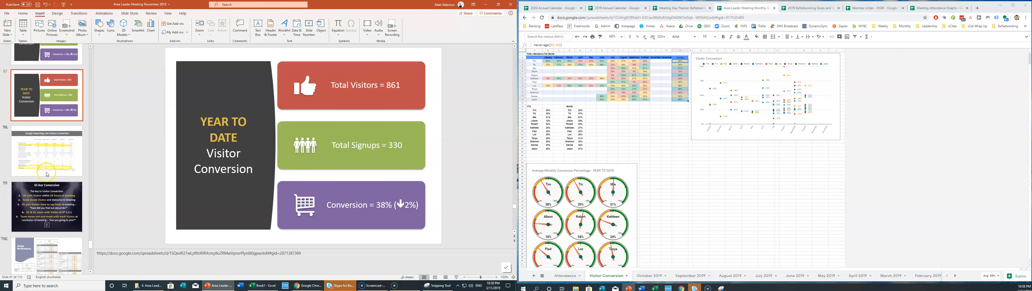
left_click(47, 141)
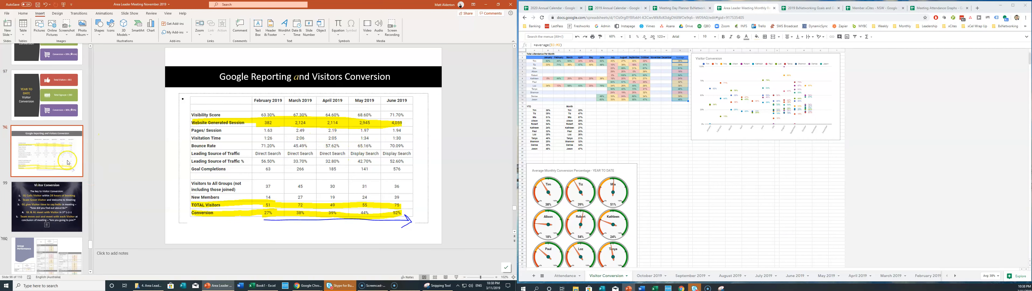
right_click(41, 148)
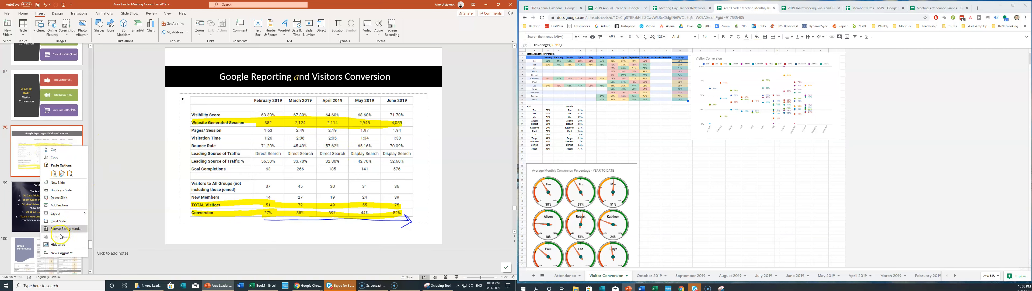
left_click(62, 244)
Open the Group Performance slide, reset its layout then undo, and show the October 2019 sheet.
scroll(61, 201, "down", 2)
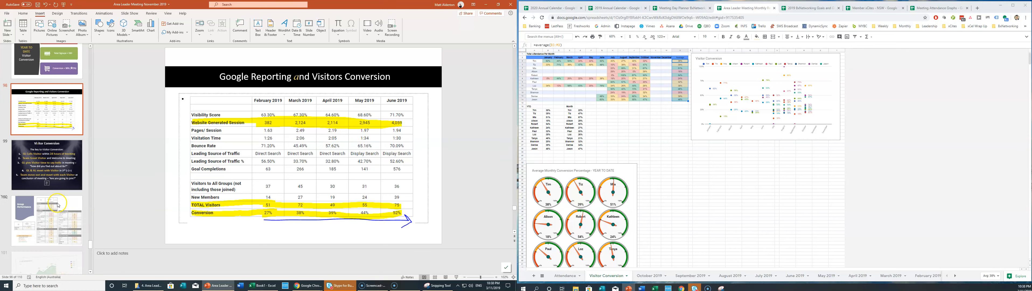
scroll(62, 202, "down", 1)
left_click(54, 160)
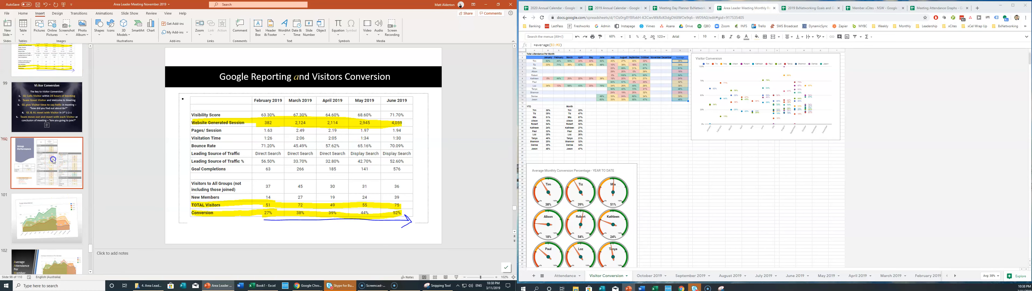
left_click(184, 153)
right_click(59, 155)
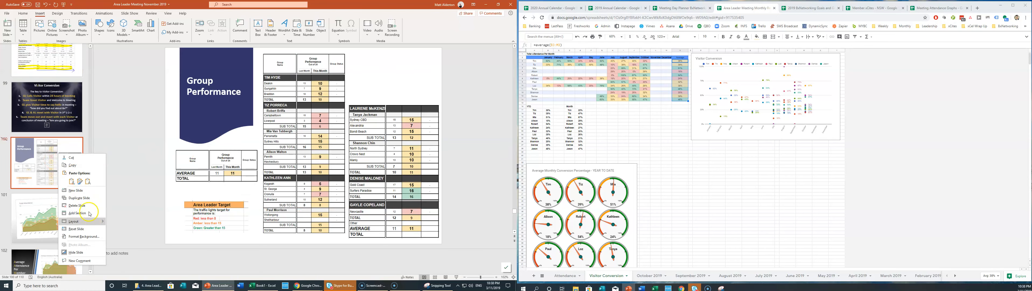
left_click(89, 229)
key("ctrl+z")
left_click(335, 176)
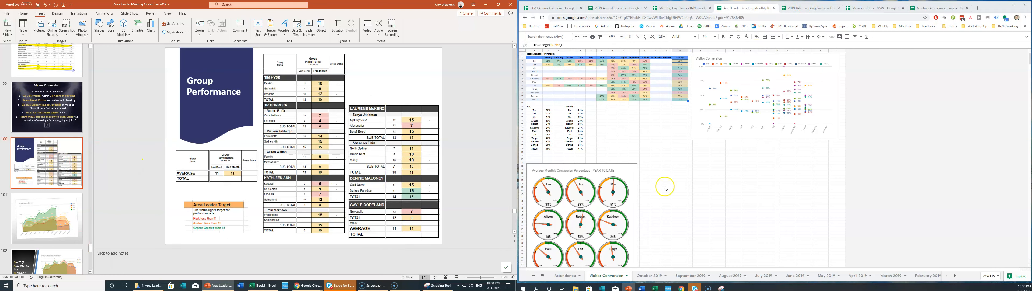
left_click(650, 276)
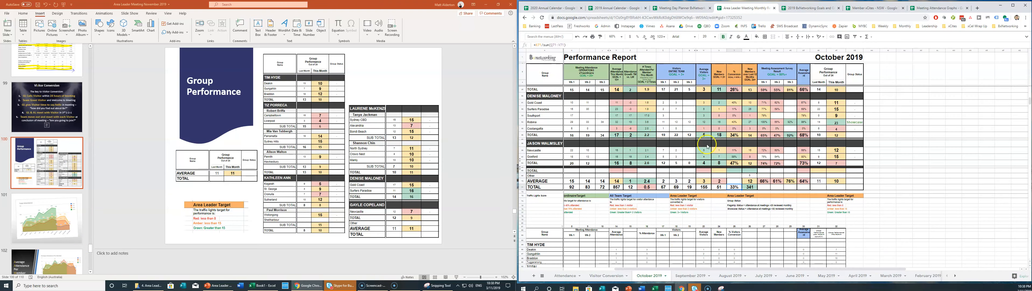
Insert three and then four new columns to the right of the October 2019 report.
left_click_drag(711, 269, 858, 263)
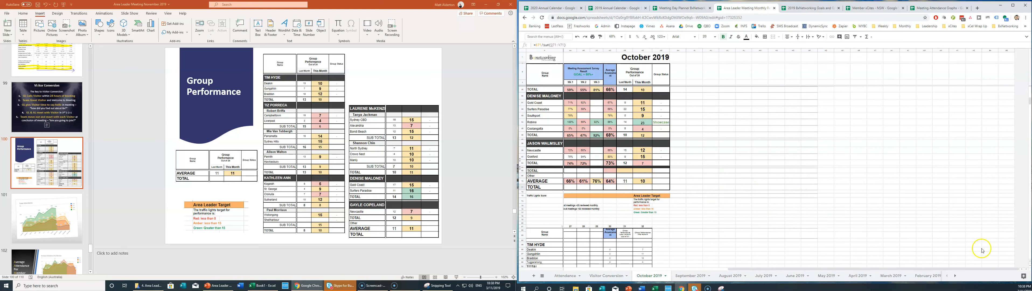
scroll(596, 158, "up", 2)
scroll(596, 158, "up", 5)
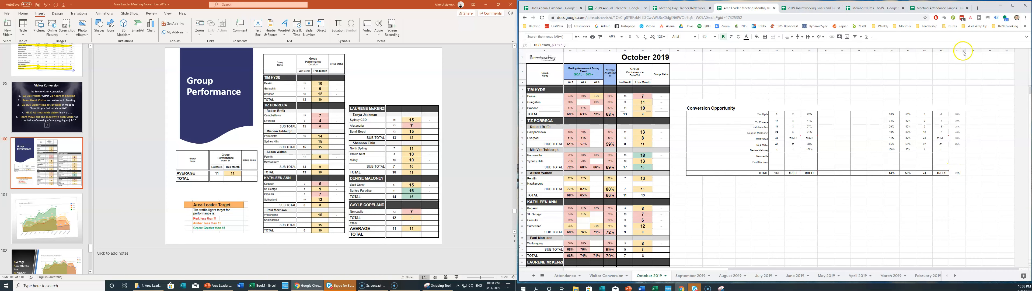
left_click_drag(974, 51, 1001, 49)
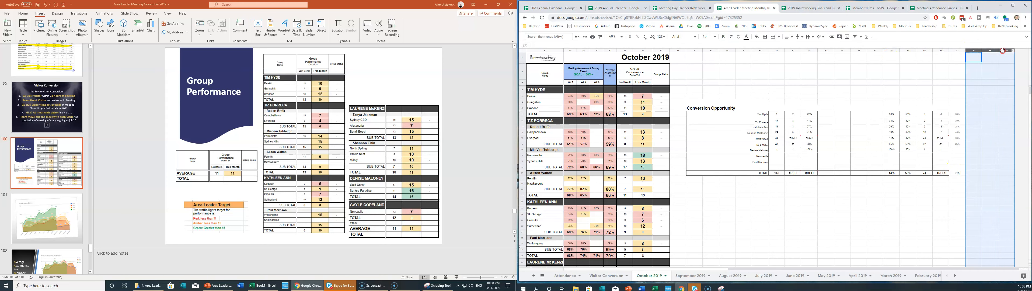
right_click(1002, 51)
left_click(974, 105)
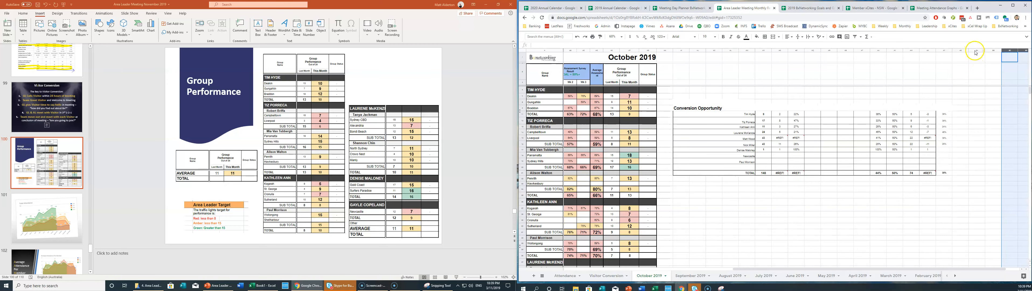
left_click(957, 53, "shift")
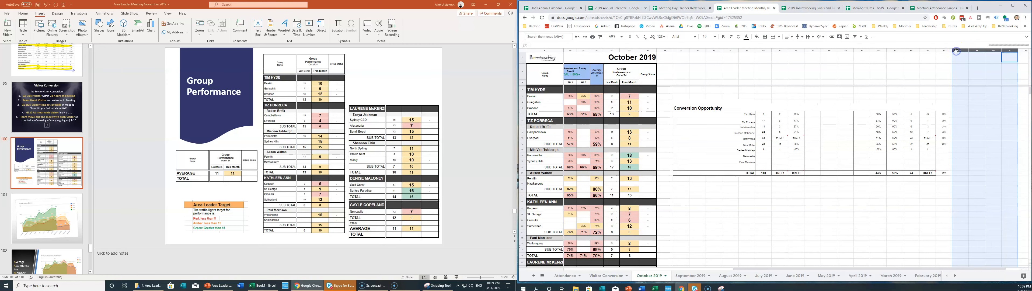
right_click(957, 52)
left_click(967, 105)
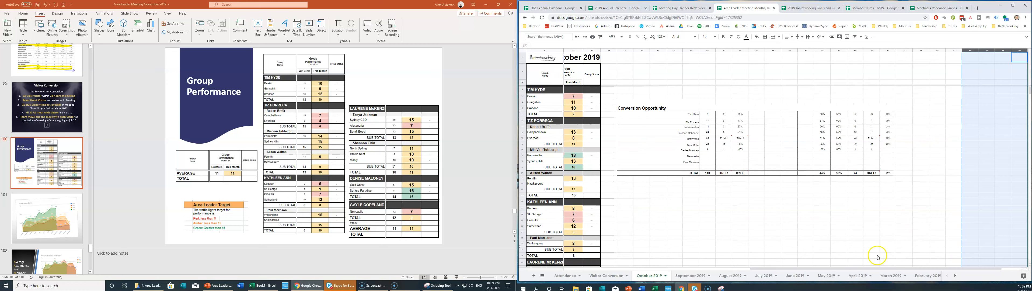
mouse_move(857, 268)
left_mouse_down()
mouse_move(873, 268)
mouse_move(845, 268)
mouse_move(853, 268)
left_mouse_up()
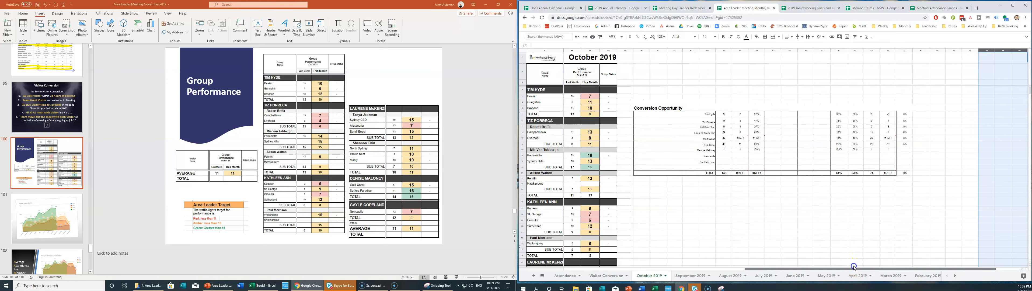
left_click(621, 209)
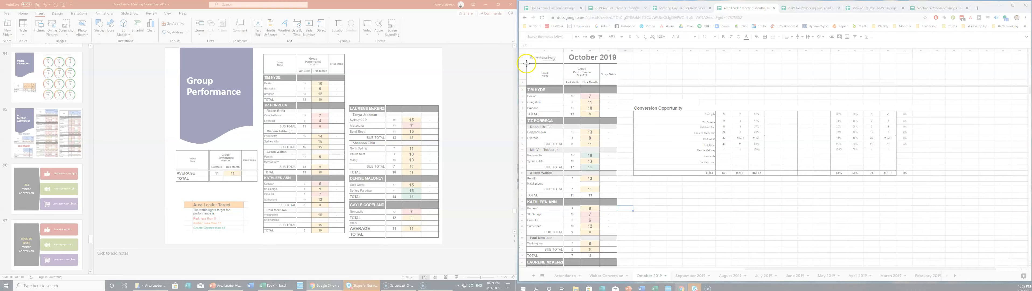
left_click_drag(526, 63, 618, 258)
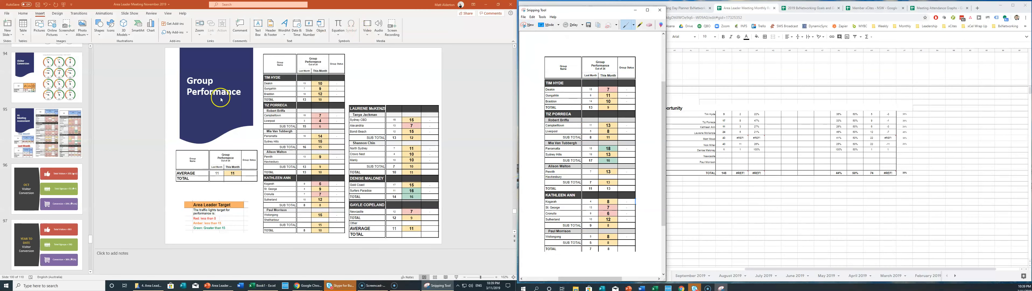
Replace the two old table pictures with the new October snip, slightly nudged and shrunk.
left_click(294, 83)
key("Delete")
left_click(362, 116)
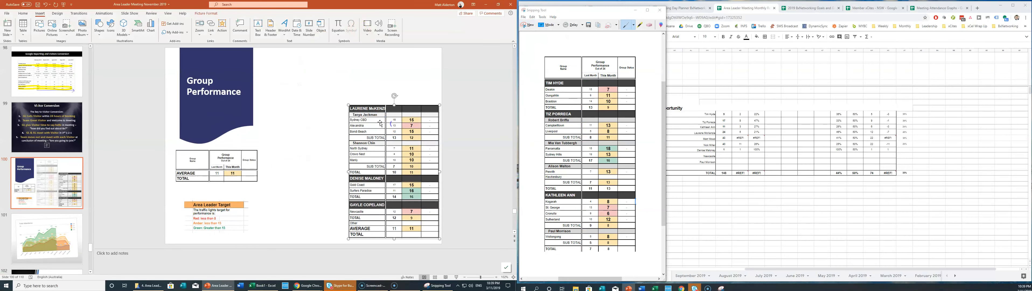
key("Delete")
key("ctrl+v")
left_click_drag(309, 116, 315, 116)
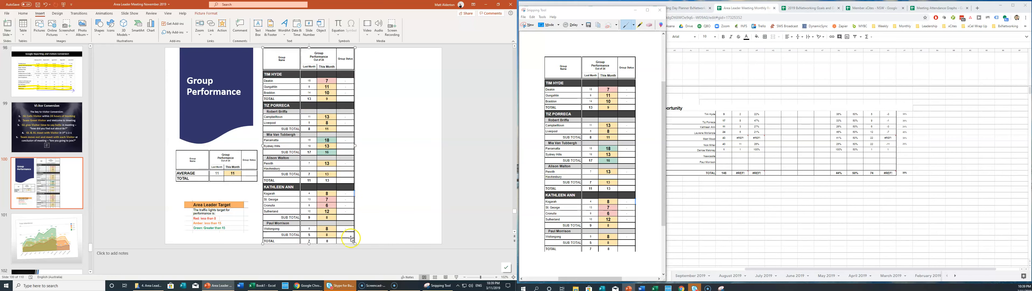
left_click_drag(351, 239, 346, 229)
left_click(408, 190)
left_click_drag(575, 12, 497, 35)
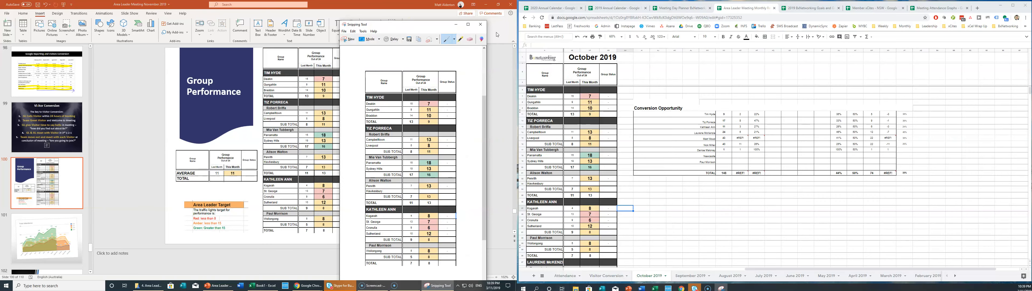
scroll(598, 224, "down", 5)
scroll(598, 224, "down", 1)
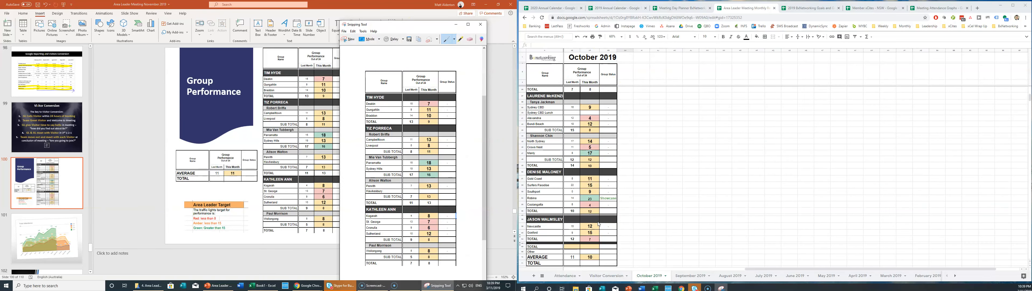
scroll(598, 225, "down", 1)
left_click(550, 96)
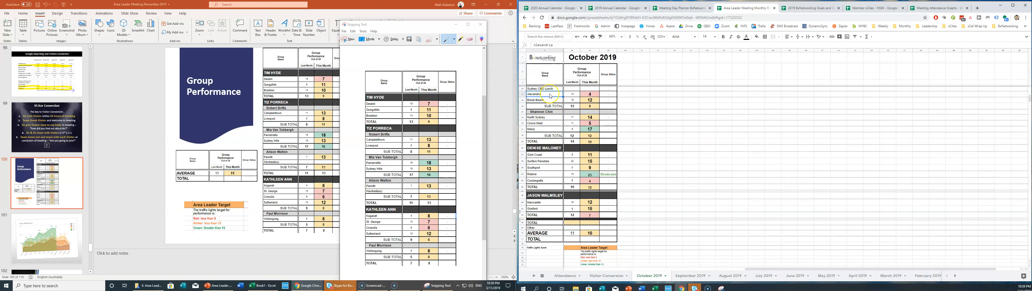
scroll(593, 120, "up", 2)
left_click(641, 142)
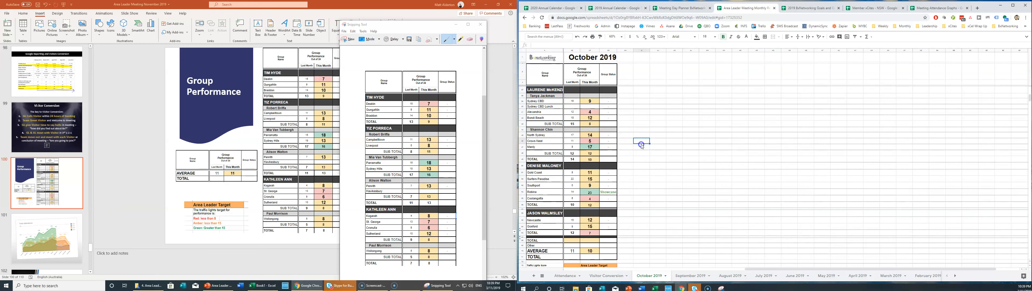
left_click(339, 41)
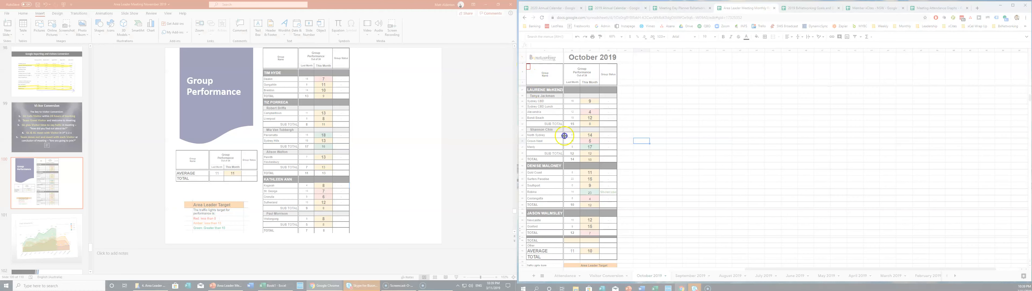
left_click_drag(526, 63, 615, 259)
left_click_drag(617, 260, 618, 260)
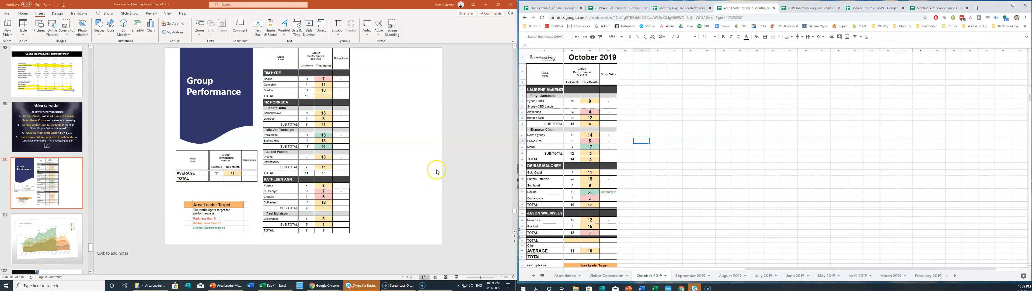
key("ctrl+v")
left_click(338, 97)
left_click_drag(338, 97, 417, 98)
left_click_drag(350, 46, 355, 56)
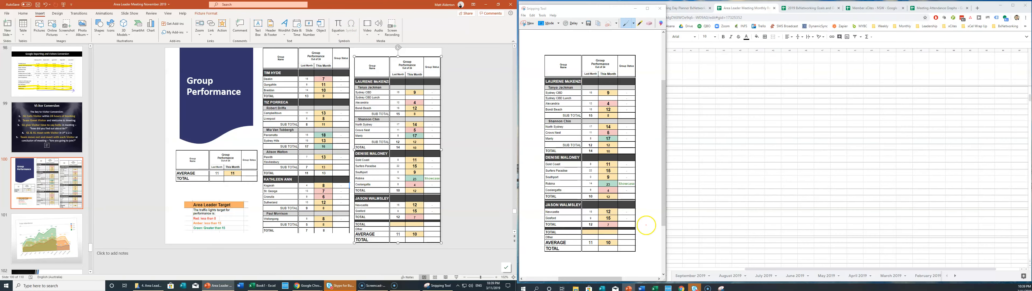
Snip the AVERAGE and TOTAL summary rows from the October 2019 sheet.
left_click_drag(599, 3, 400, 0)
scroll(574, 152, "down", 5)
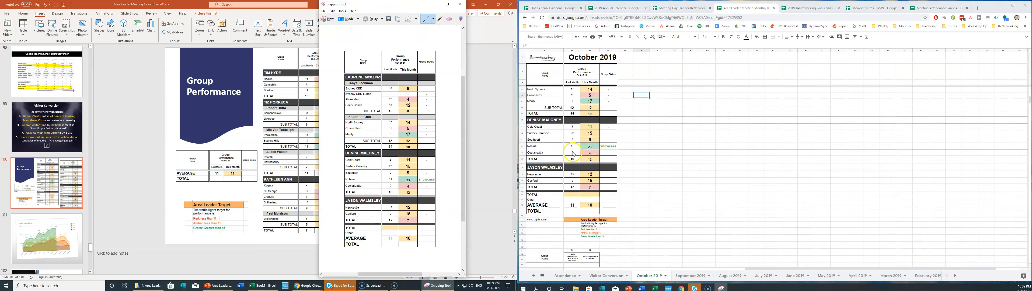
scroll(574, 152, "down", 3)
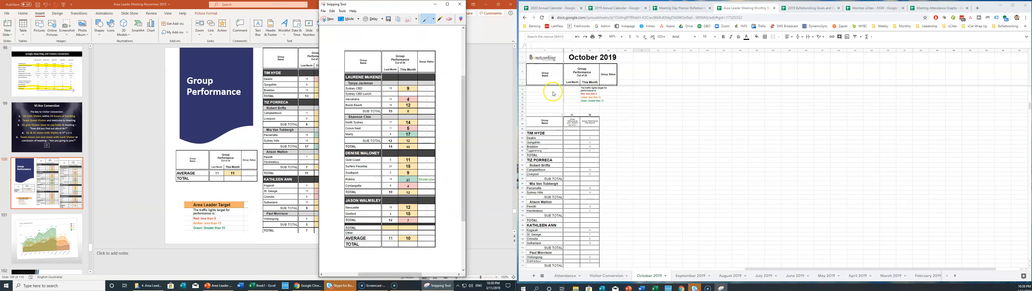
scroll(554, 93, "up", 2)
left_click(553, 91)
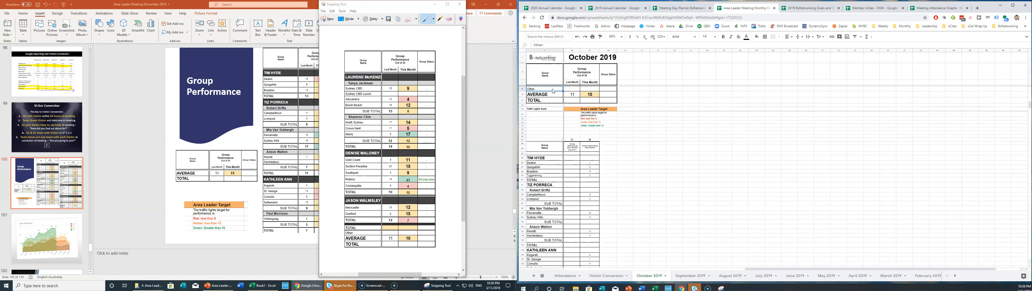
left_click(549, 114)
scroll(550, 116, "down", 1)
key("Up")
key("Up")
key("Up")
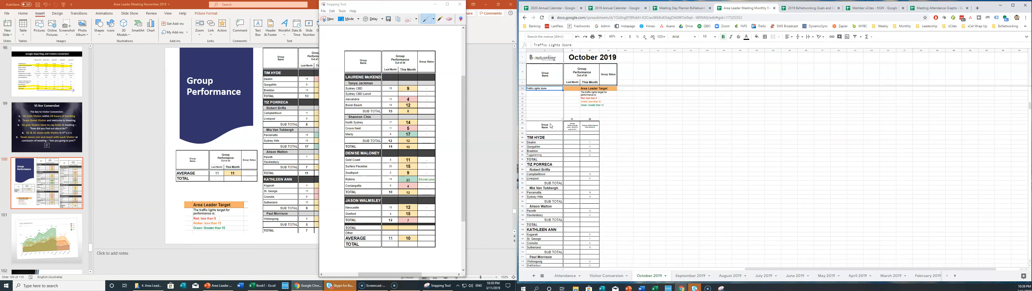
key("Up")
left_click(634, 136)
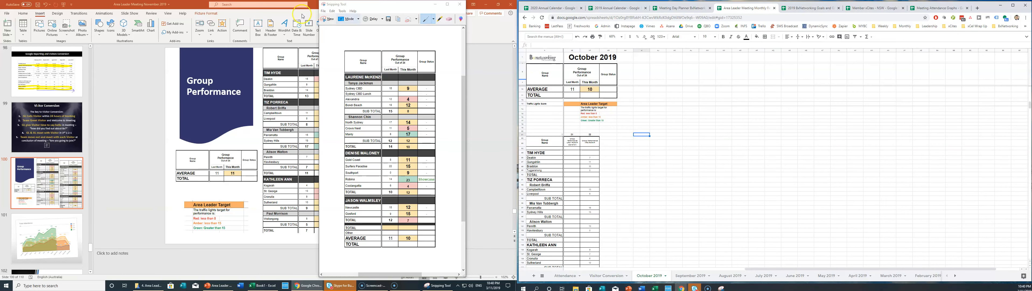
left_click(325, 24)
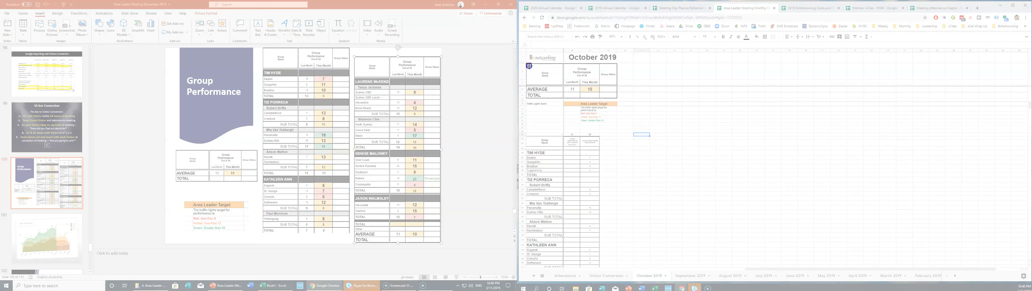
left_click_drag(529, 66, 618, 99)
Replace the old summary table picture with the new AVERAGE/TOTAL snip, positioned and resized.
left_click(240, 164)
key("Delete")
key("ctrl+v")
left_click_drag(293, 143, 206, 170)
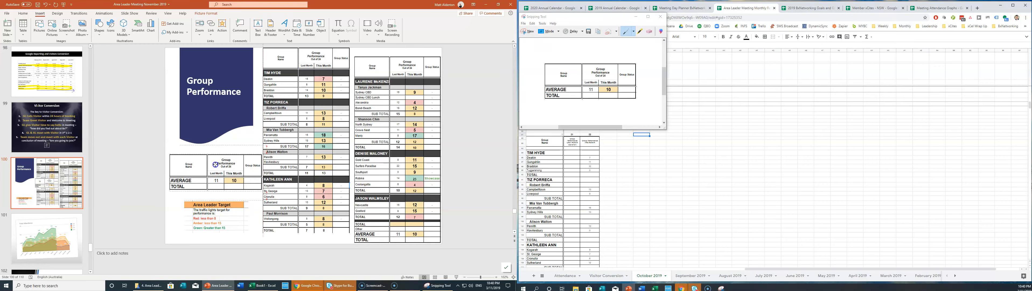
left_click_drag(262, 191, 256, 187)
left_click(44, 196)
scroll(44, 196, "down", 5)
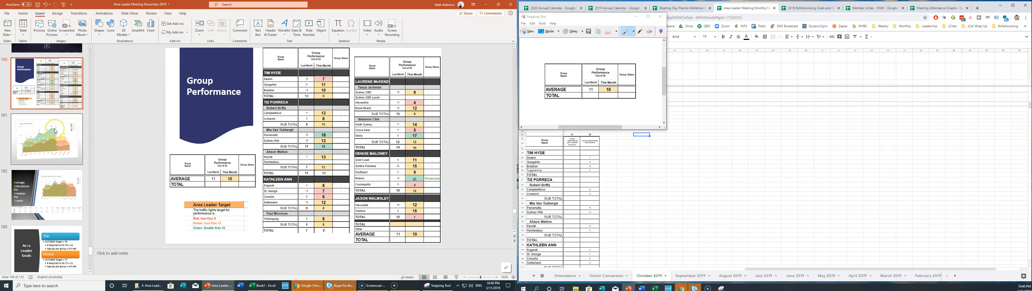
left_click(47, 139)
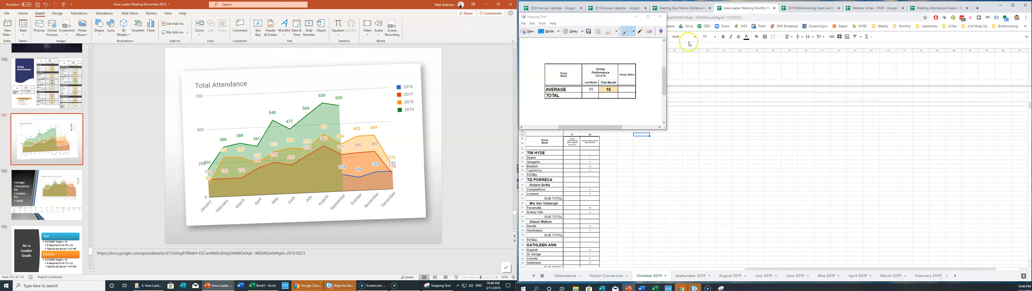
Replace the slide's chart with the Attendance sheet's Total Attendance chart, shrunk, tilted and repositioned.
left_click(635, 17)
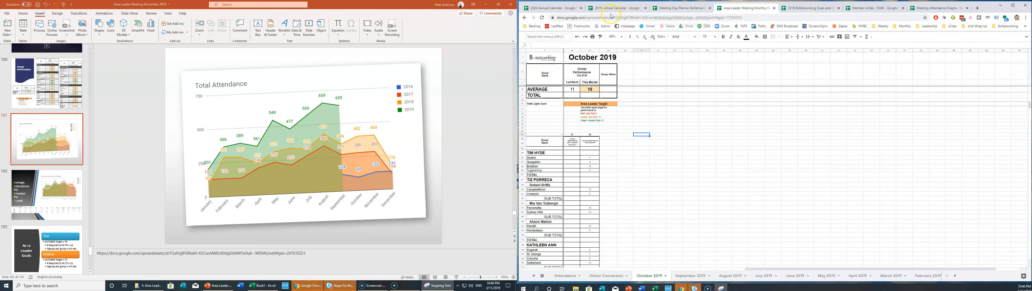
left_click(562, 276)
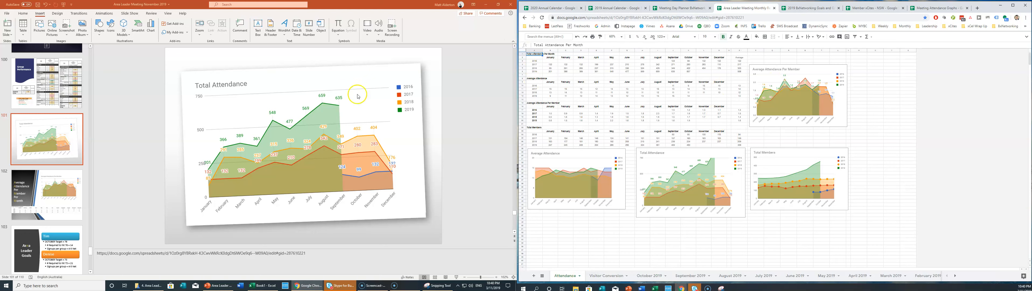
left_click(679, 153)
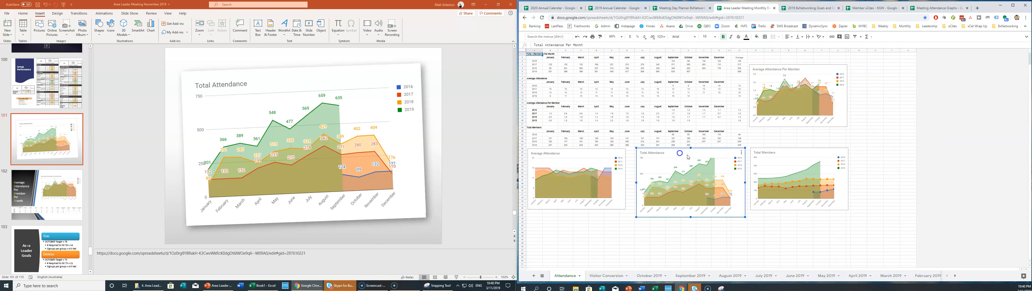
left_click(347, 81)
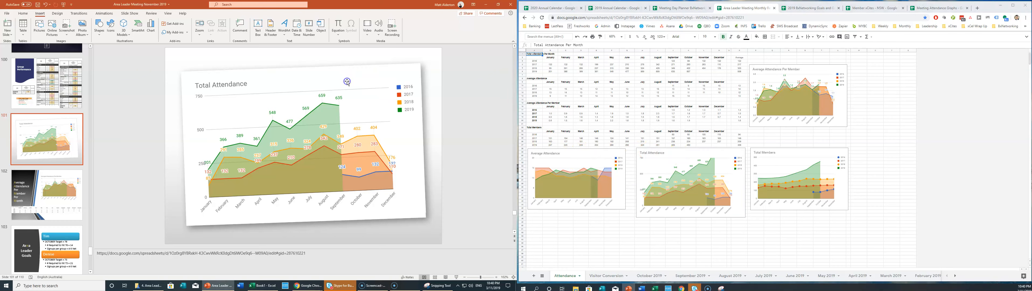
key("ctrl+v")
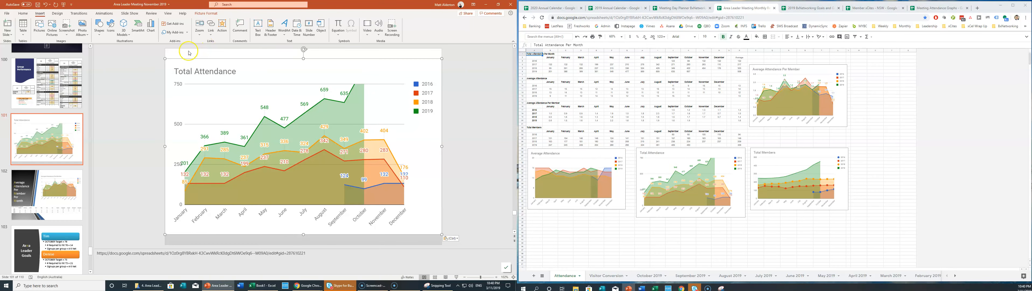
left_click_drag(164, 60, 209, 86)
left_click_drag(324, 75, 321, 76)
left_click_drag(308, 111, 298, 101)
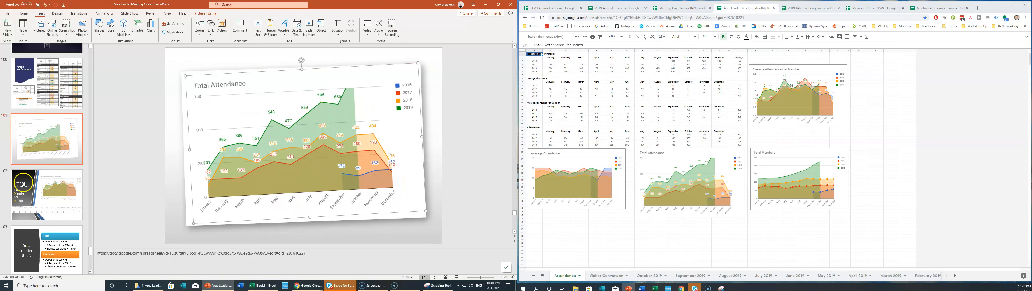
left_click(51, 185)
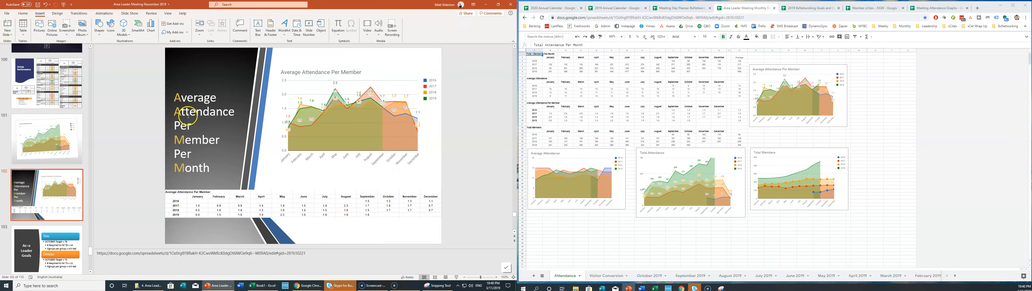
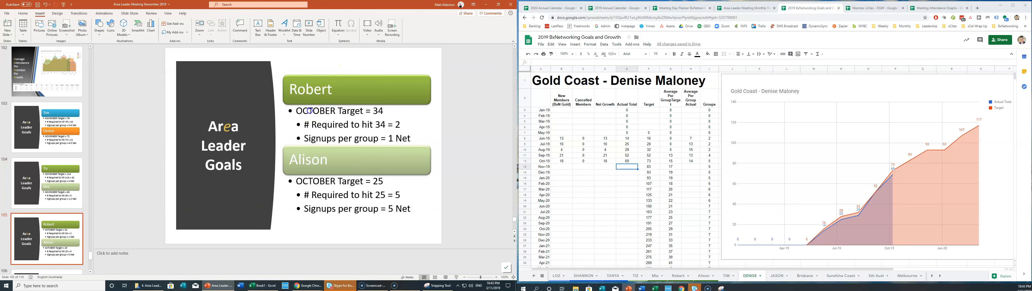
Replace OCTOBER with NOVEMBER in the leader targets on slides 105 and 106.
type("NOVEMBER")
double_click(316, 181)
type("NOVEMBER")
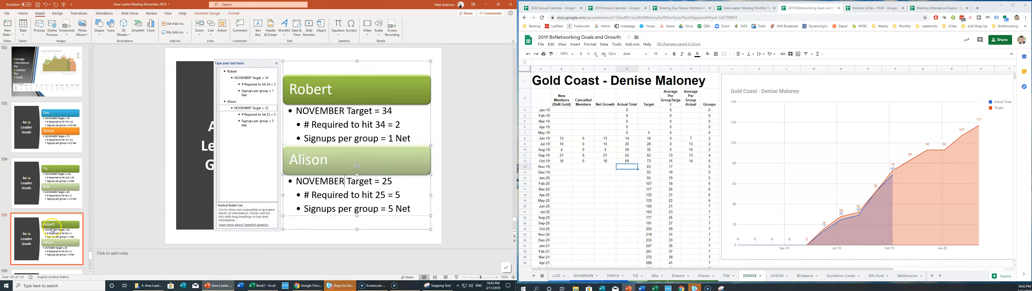
scroll(53, 230, "down", 3)
left_click(47, 194)
double_click(310, 111)
type("NOVEMBER")
double_click(316, 183)
type("NOVEMBER")
Change both OCTOBER targets on slide 107 to NOVEMBER.
scroll(312, 93, "down", 1)
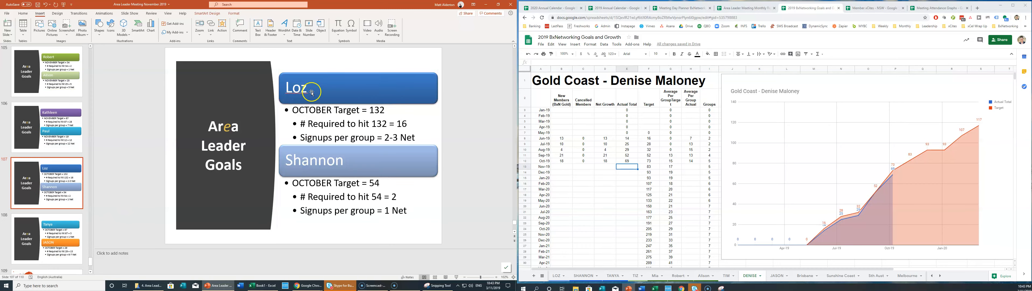
double_click(310, 110)
type("NOVEMBER")
double_click(317, 182)
type("NOVEMBER")
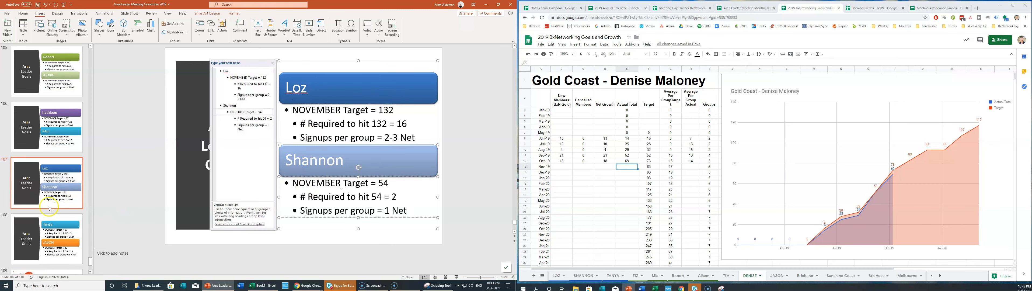
left_click(49, 208)
Return to slide 103 and bring up the Gold Coast region sheet.
scroll(48, 198, "up", 3)
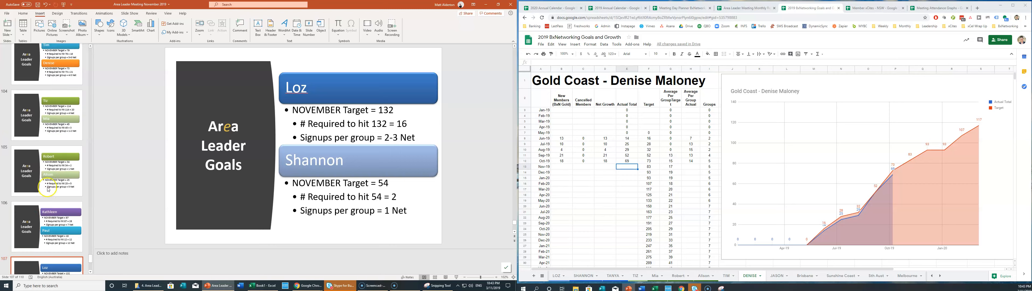
scroll(49, 189, "up", 2)
left_click(63, 194)
left_click(66, 182)
left_click(746, 272)
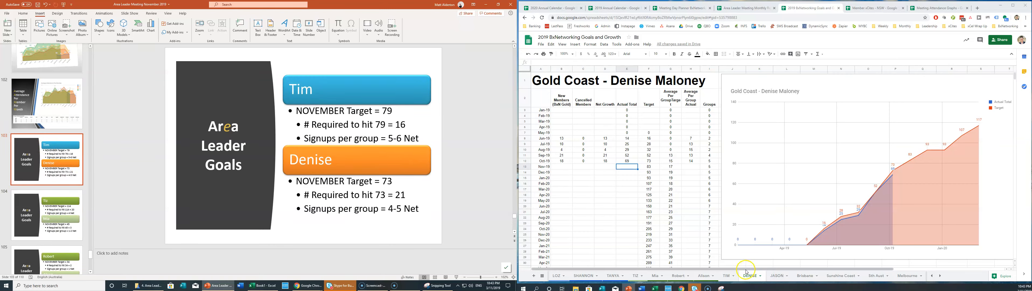
On slide 103, update the second leader to the Gold Coast target of 83, 14 required, 2-3 signups.
left_click(649, 166)
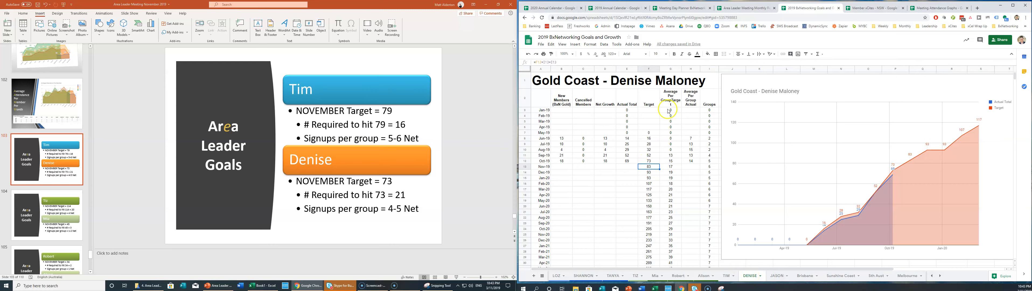
double_click(388, 111)
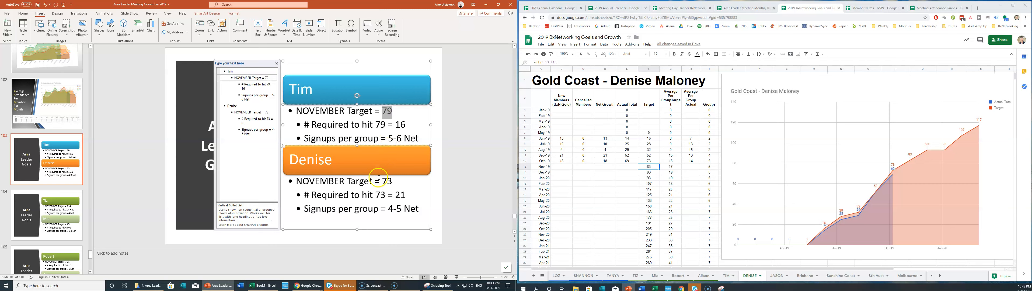
left_click_drag(382, 181, 380, 195)
type("8")
type("8")
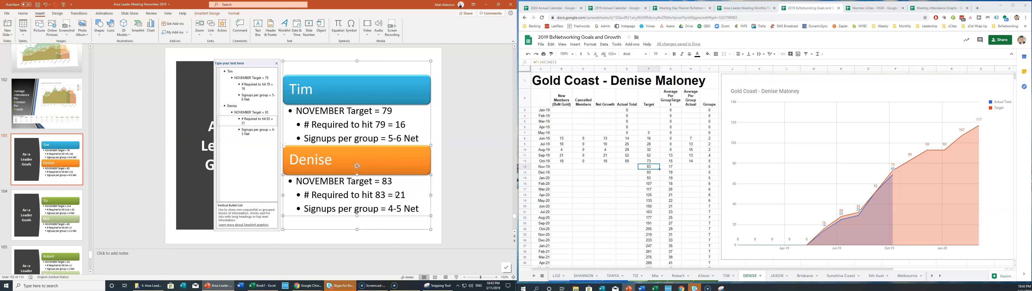
left_click(400, 195)
key("BackSpace")
type("4")
left_click_drag(388, 209, 400, 209)
type("2-3")
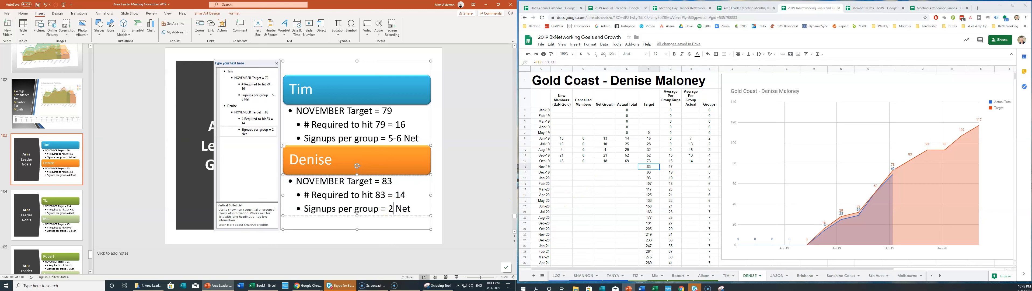
left_click(93, 202)
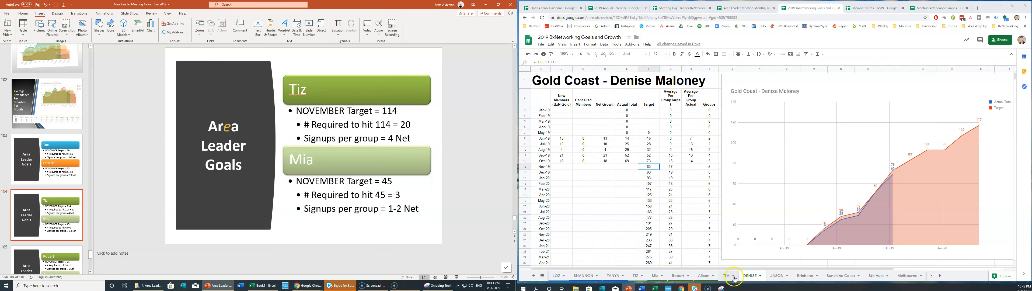
Set slide 104's first leader to the Western Sydney target of 119, 19 required, 4-5 signups.
left_click(634, 276)
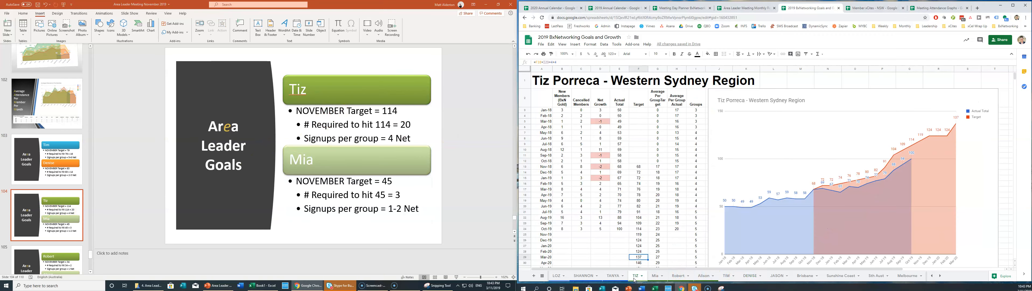
left_click(640, 235)
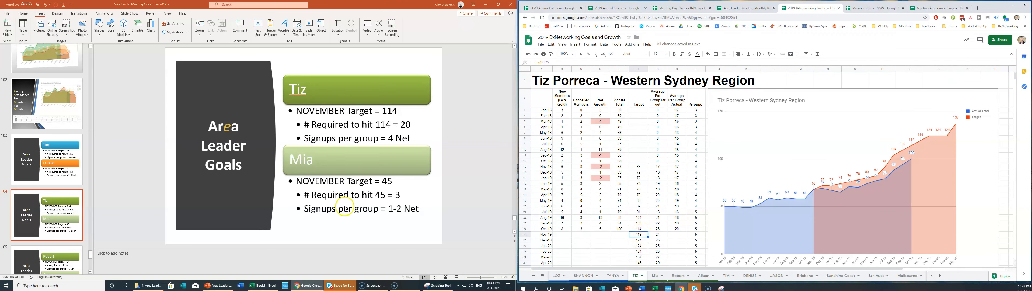
double_click(396, 111)
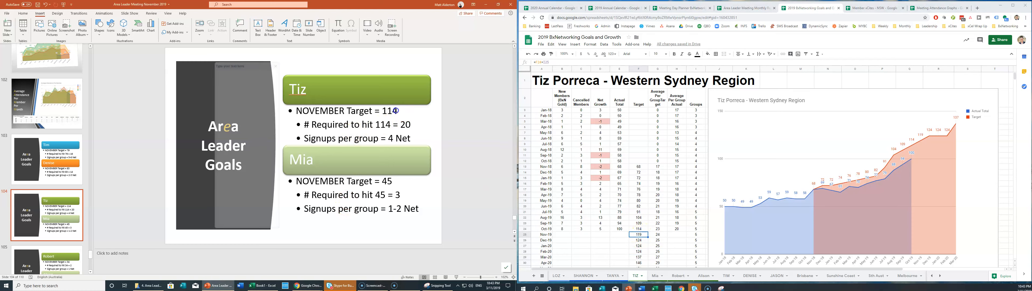
type("119")
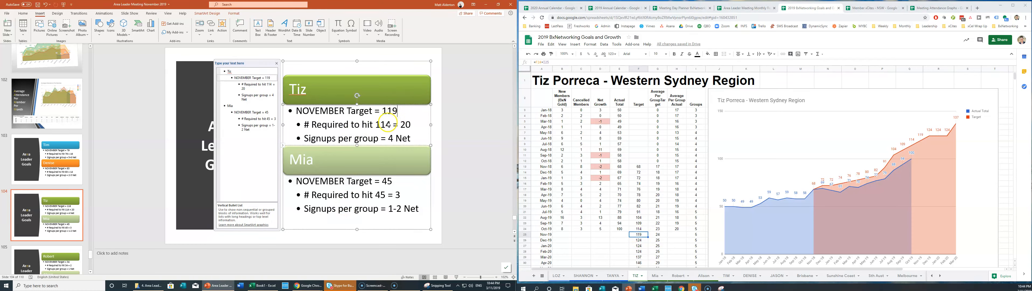
type("9")
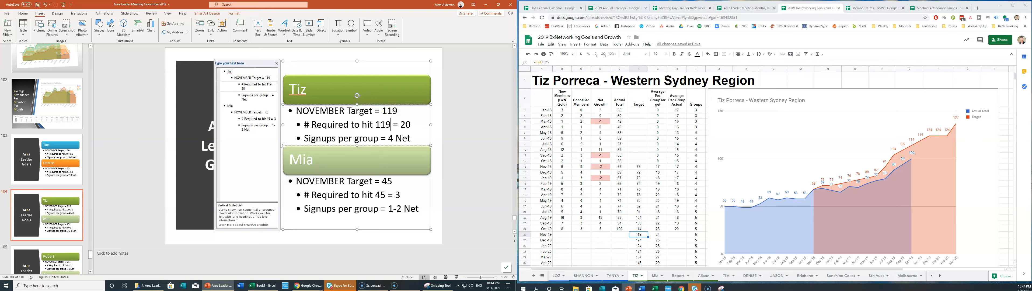
left_click(319, 128)
left_click(412, 128)
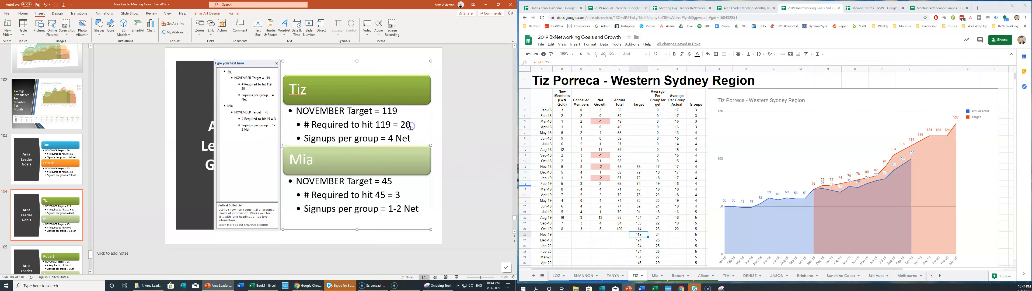
double_click(407, 124)
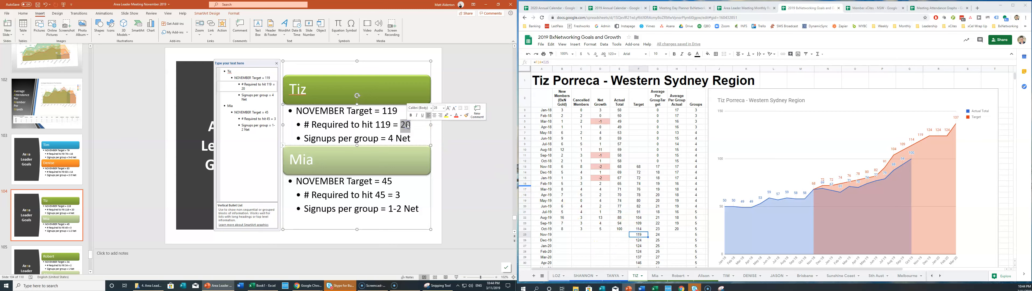
type("19")
left_click(391, 138)
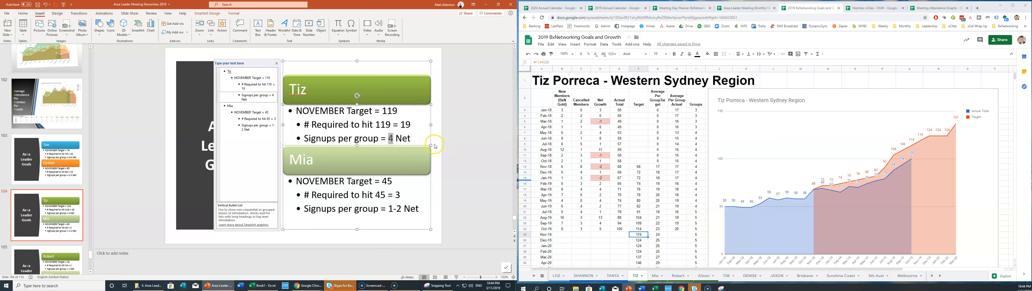
type("-5")
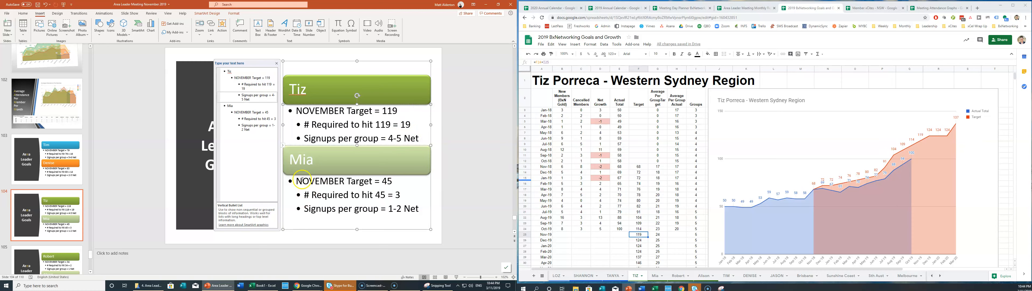
Set the second leader to the Central West target of 48, needing 4, at 2 Net signups.
left_click(654, 276)
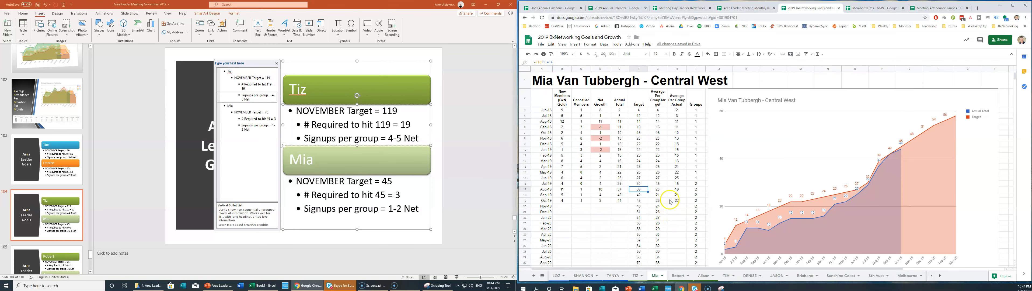
left_click(641, 206)
left_click(386, 180)
left_click(387, 181)
key("Delete")
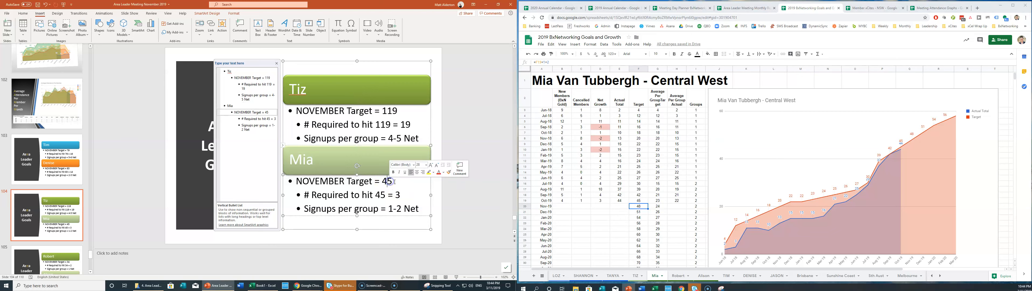
left_click(382, 194)
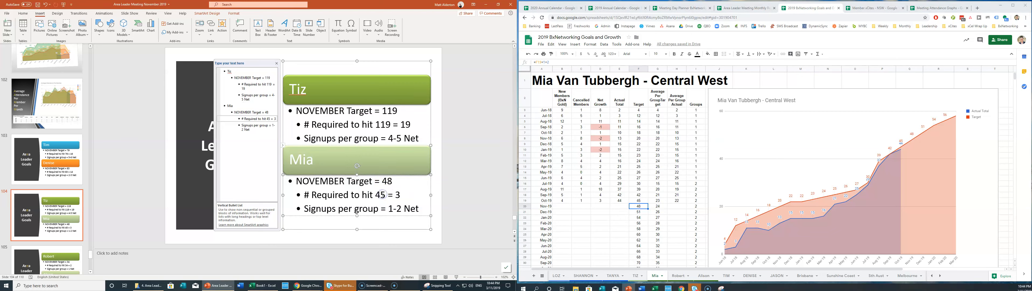
type("8")
left_click(400, 197)
left_click(390, 208)
key("BackSpace")
key("Delete")
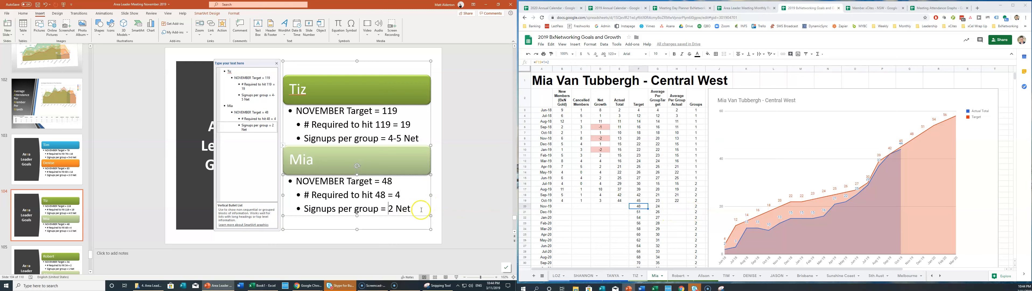
left_click(61, 257)
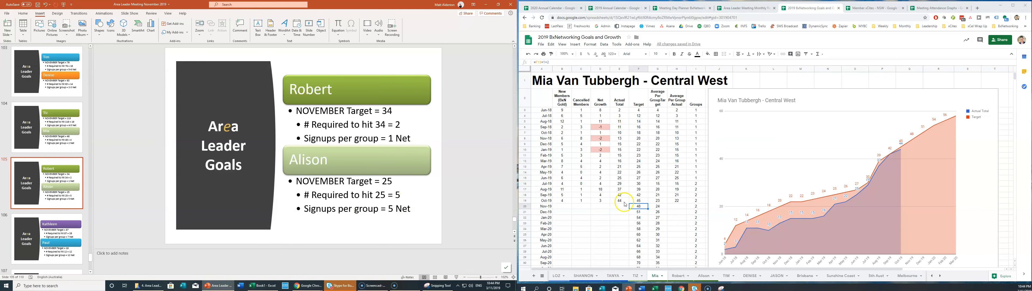
Raise the upper leader's target from 34 to 36, with 1 required, per the South Western Sydney sheet.
left_click(679, 279)
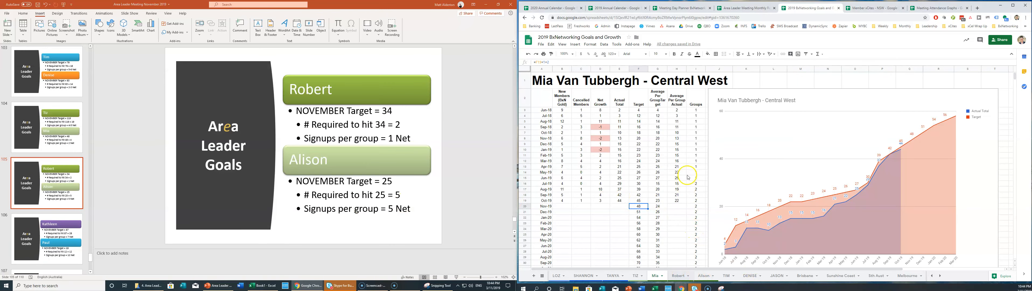
left_click(638, 235)
left_click(393, 112)
key("BackSpace")
type("6")
left_click(384, 124)
type("6")
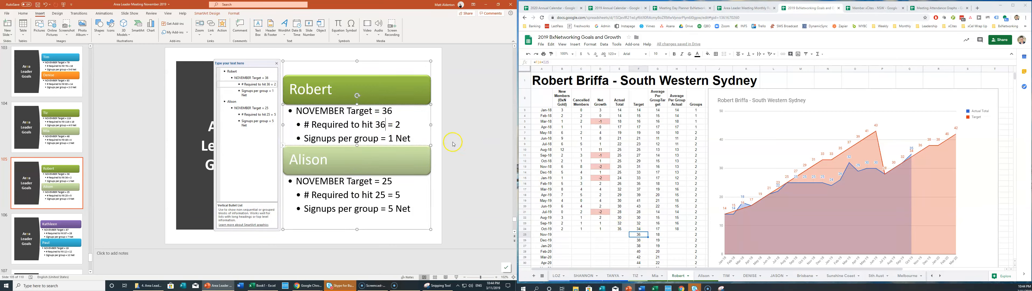
left_click(400, 124)
left_click(395, 138)
Raise the lower leader's target and required-to-hit figure from 25 to 26.
left_click(703, 276)
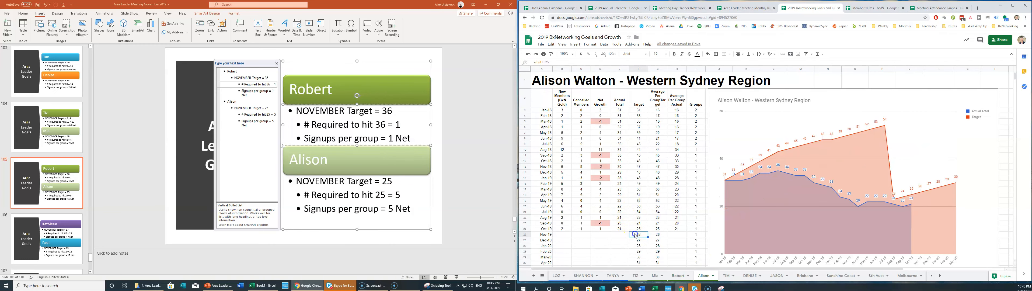
left_click(392, 182)
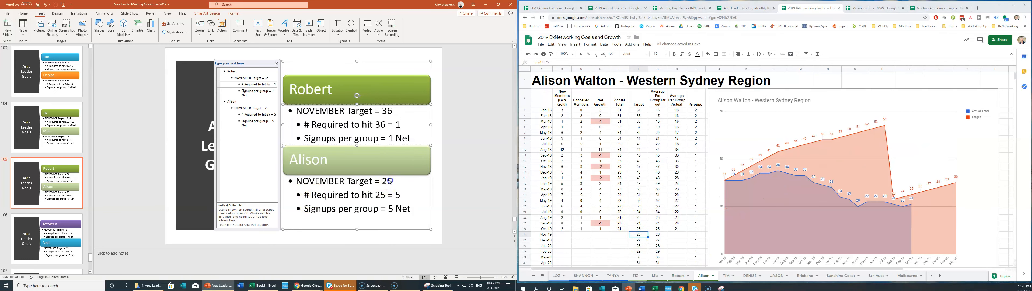
type("6")
left_click(384, 195)
key("BackSpace")
type("6")
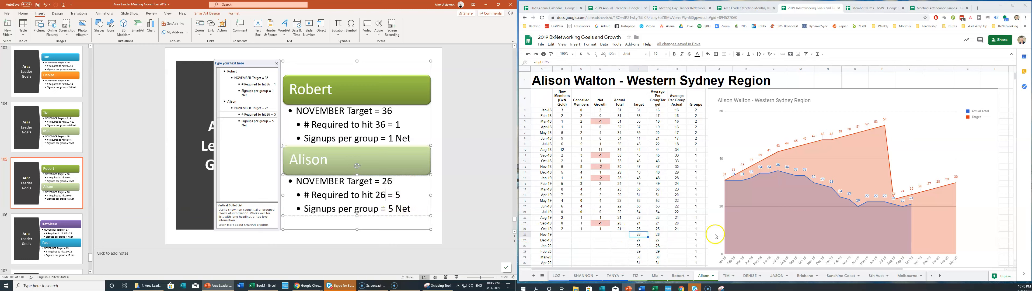
left_click(48, 241)
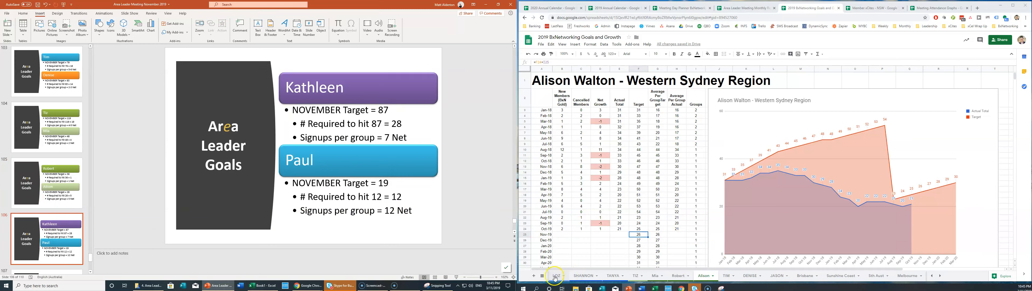
Set the upper leader to the St George & Sutherland target of 91, needing 28, and update signups.
left_click(932, 275)
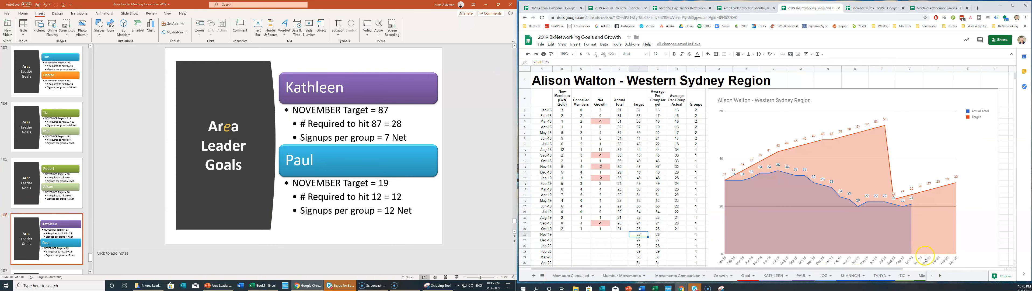
left_click(774, 277)
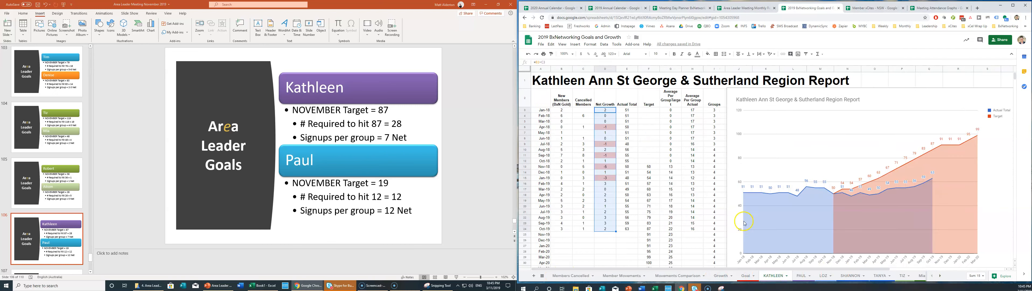
left_click(647, 234)
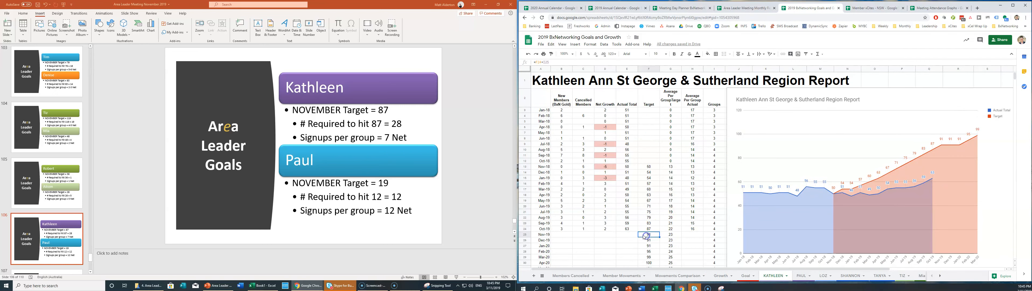
left_click(389, 110)
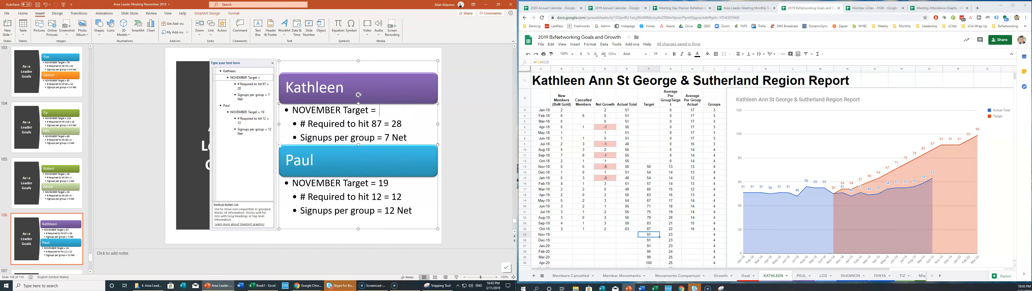
left_click(380, 124)
key("BackSpace")
key("BackSpace")
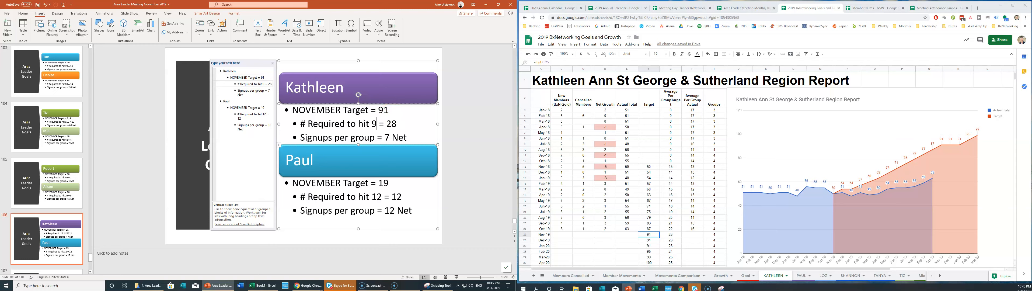
type("91")
key("BackSpace")
key("BackSpace")
type("8")
left_click(389, 138)
key("BackSpace")
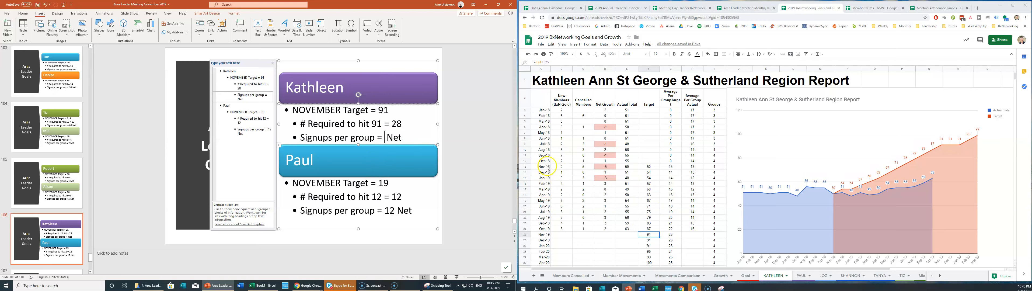
type("7")
Set the lower leader's target and required-to-hit figure to 21 from the Wollongong & Shellharbour sheet.
left_click(802, 275)
left_click(649, 167)
left_click(389, 183)
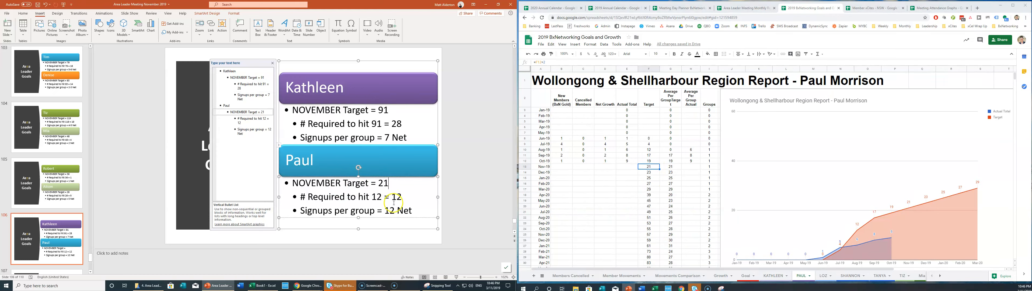
left_click(381, 197)
key("BackSpace")
key("BackSpace")
type("21")
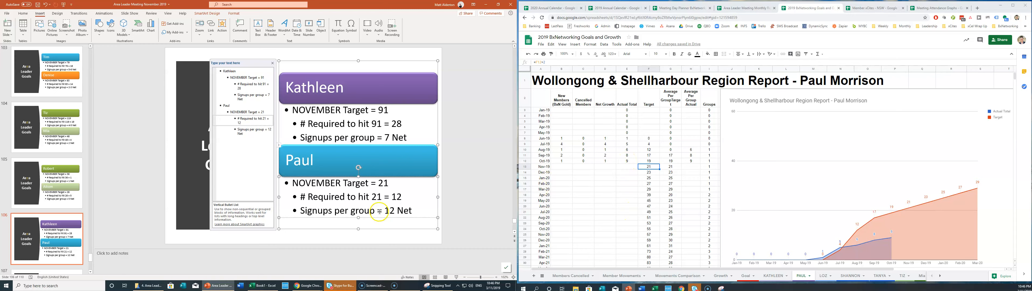
left_click(395, 210)
scroll(113, 160, "down", 1)
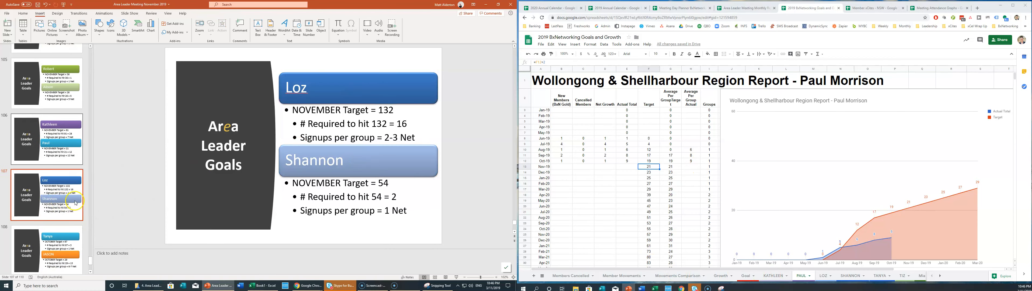
Update Loz's goals to a target of 138, 22 required, and 3-4 Net signups per group.
left_click(383, 113)
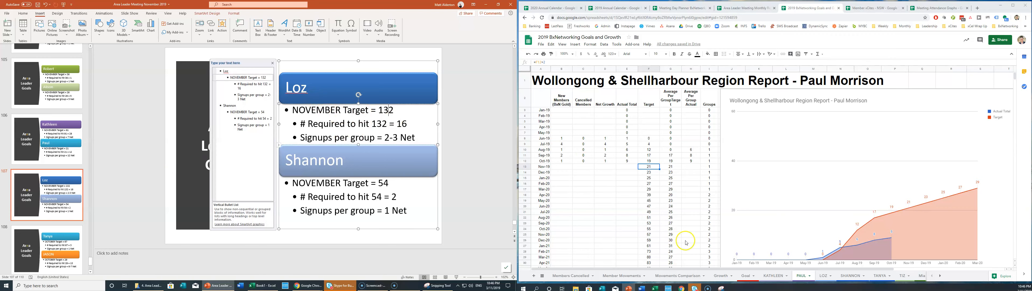
left_click(769, 265)
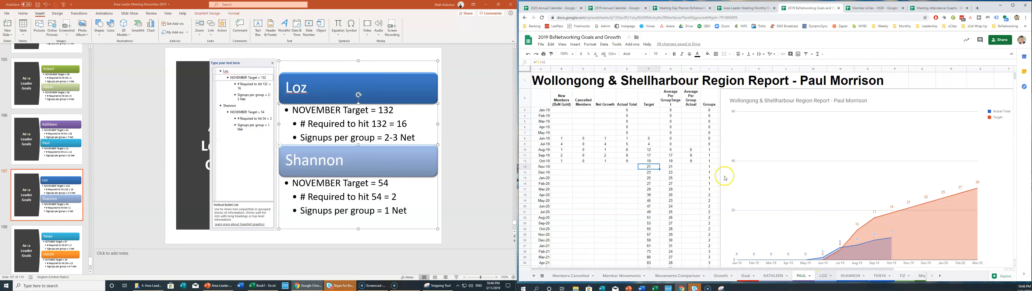
key("ctrl+Page_Down")
left_click(643, 235)
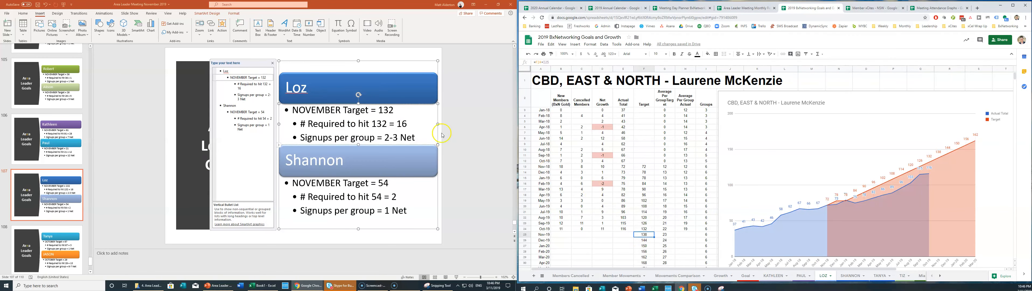
left_click(393, 110)
type("8")
key("BackSpace")
type("8")
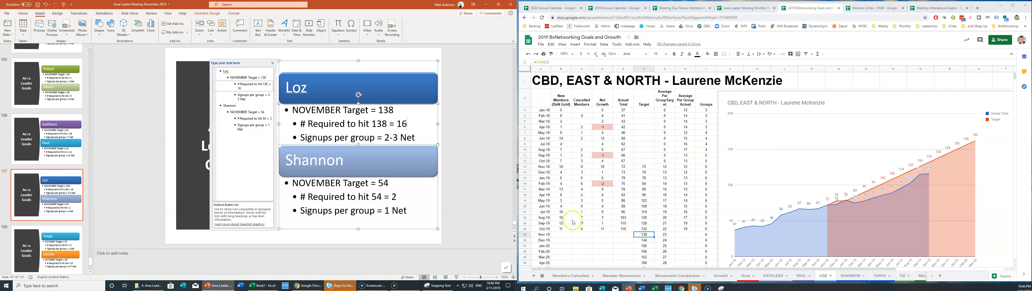
double_click(406, 124)
type("22")
left_click(398, 138)
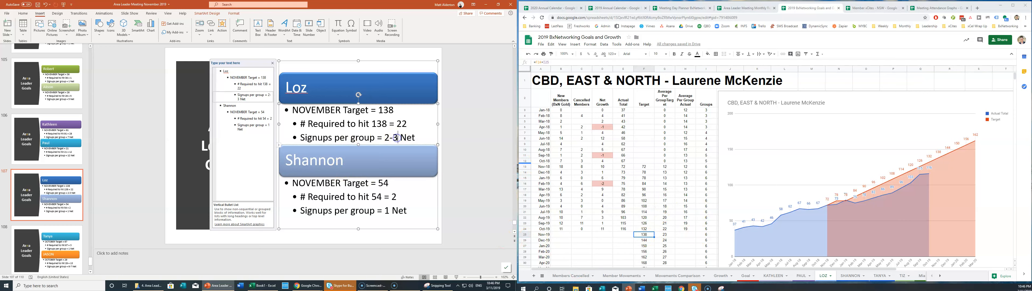
key("BackSpace")
key("BackSpace")
key("BackSpace")
type("3-4")
Raise Shannon's target and required-to-hit figure from 54 to 57 using the SHANNON sheet.
left_click(852, 275)
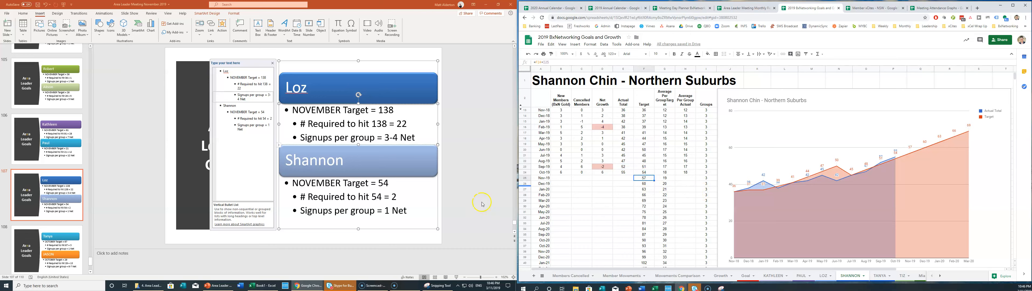
left_click(387, 183)
key("BackSpace")
type("7")
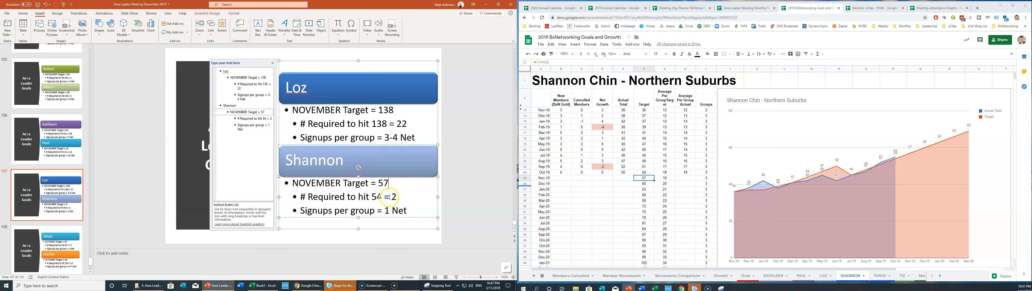
left_click(383, 198)
key("BackSpace")
type("7")
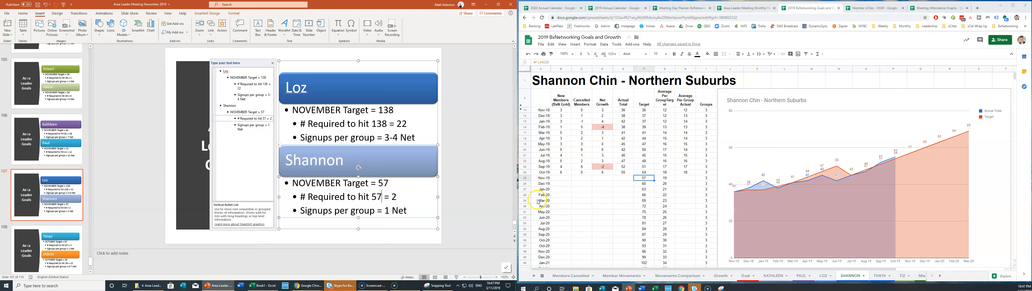
left_click(624, 173)
left_click(381, 196)
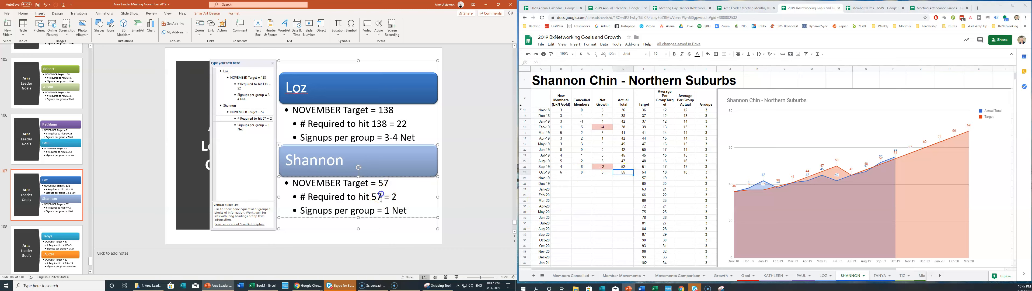
left_click(385, 210)
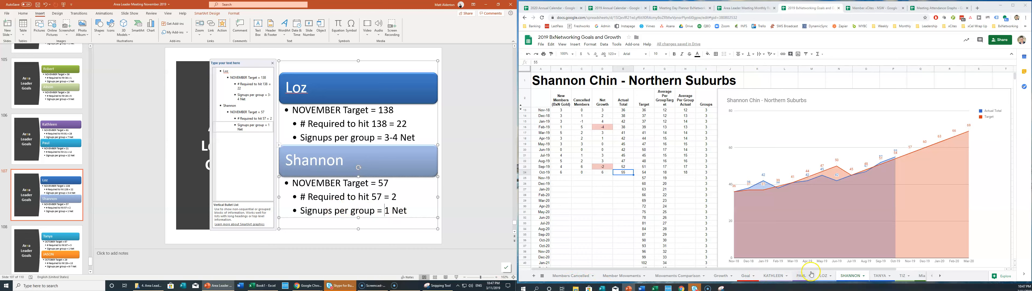
left_click(28, 240)
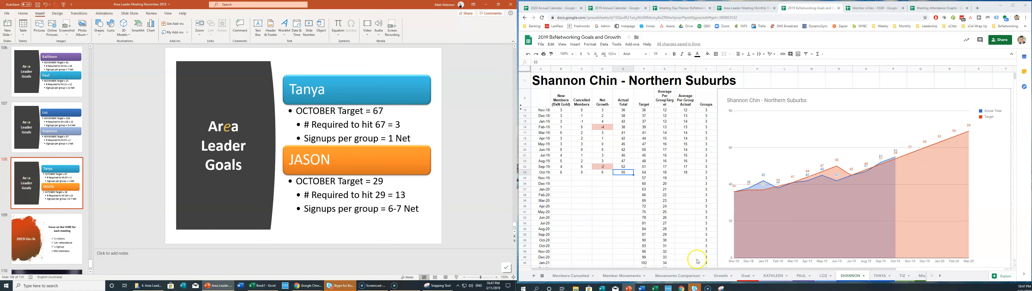
Update Tanya's goals to a target of 73, 12 required, and 3 Net signups per group.
left_click(873, 276)
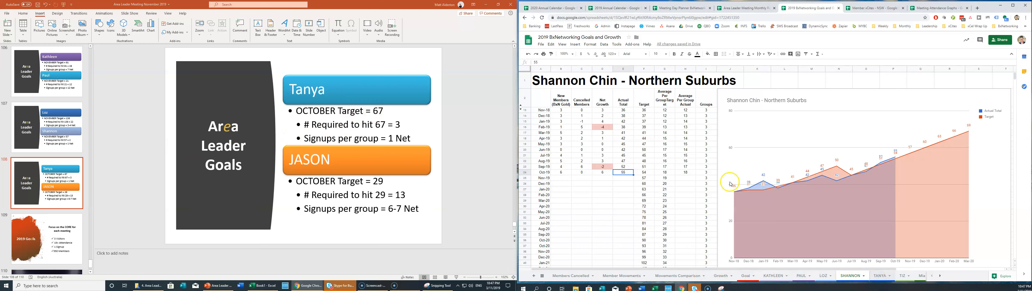
left_click(646, 178)
left_click(383, 112)
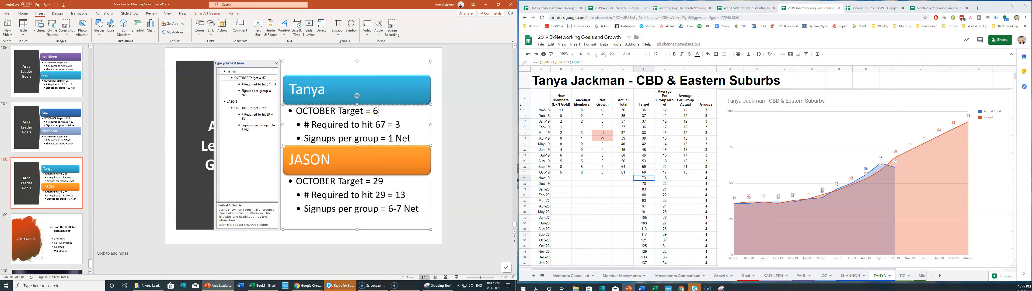
left_click(383, 125)
key("BackSpace")
key("BackSpace")
type("73")
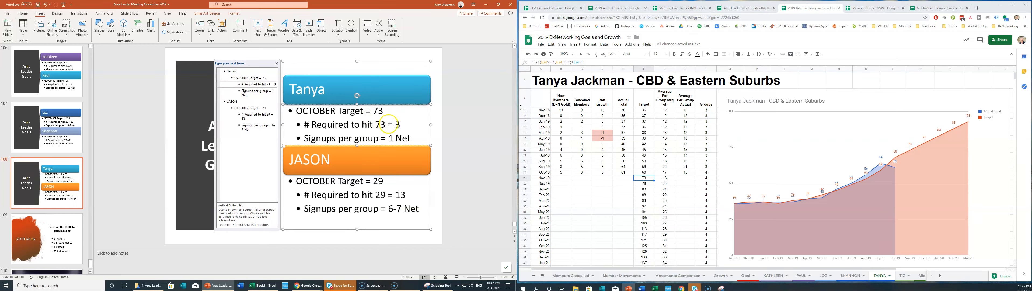
left_click(626, 173)
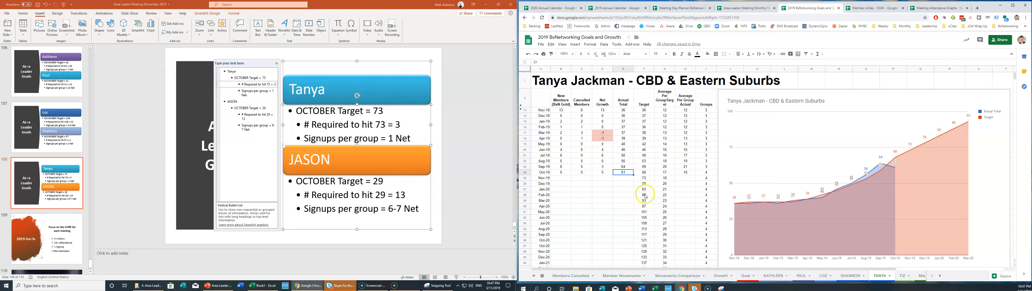
left_click(645, 178)
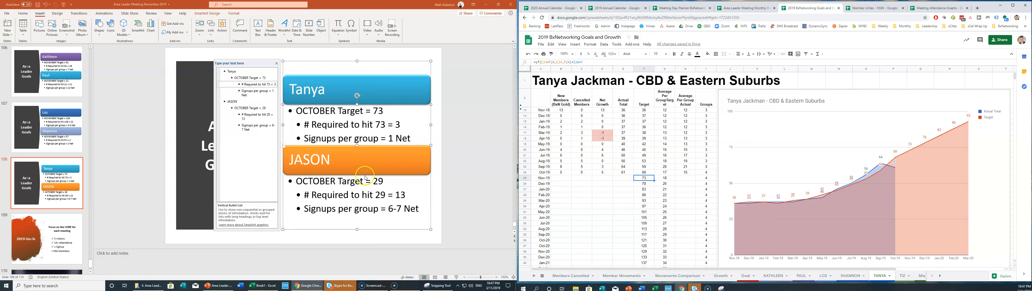
left_click(386, 125)
left_click(401, 127)
type("125")
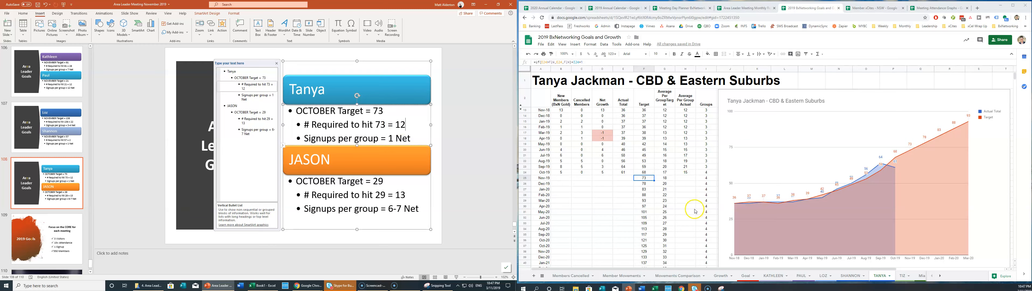
left_click(394, 138)
key("BackSpace")
type("3")
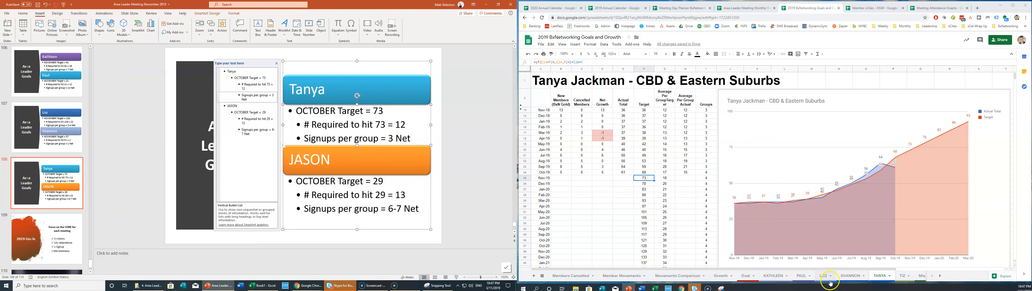
Set JASON's target and required-to-hit figure to 37 from cell F13 of the JASON sheet.
left_click(939, 275)
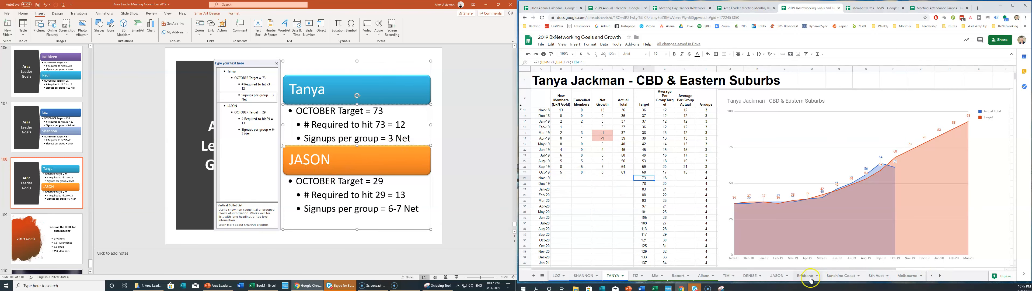
left_click(776, 276)
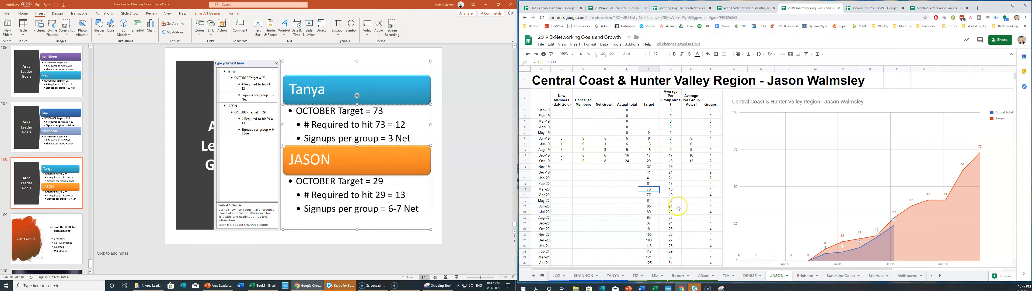
left_click(647, 166)
left_click(384, 181)
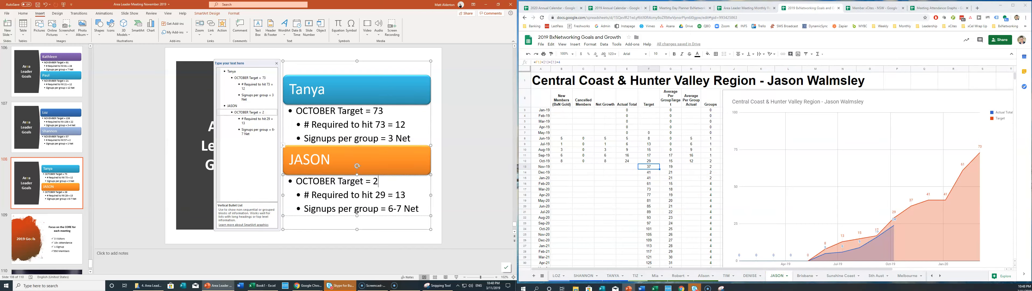
type("37")
left_click(387, 194)
key("BackSpace")
key("BackSpace")
type("37")
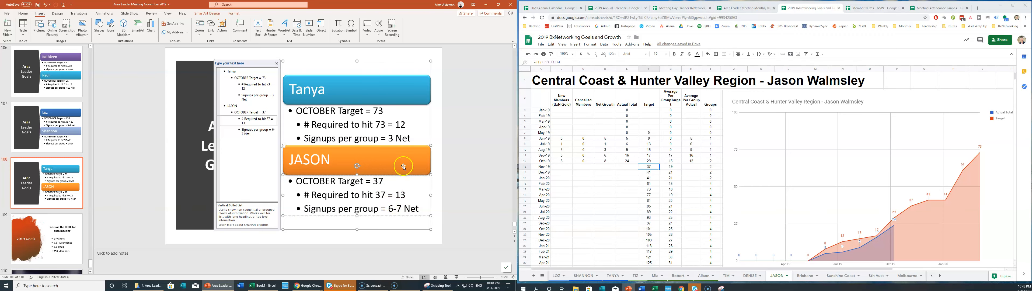
Go through slide 109 to the Thank You slide 110 and bring up the screen recorder controls.
left_click(55, 246)
scroll(46, 187, "down", 2)
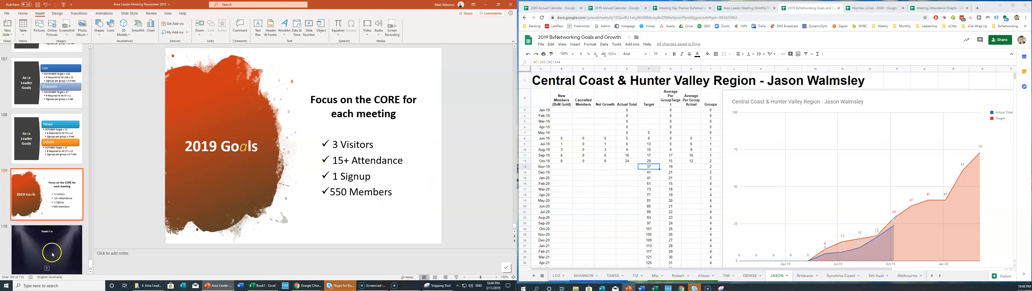
left_click(56, 235)
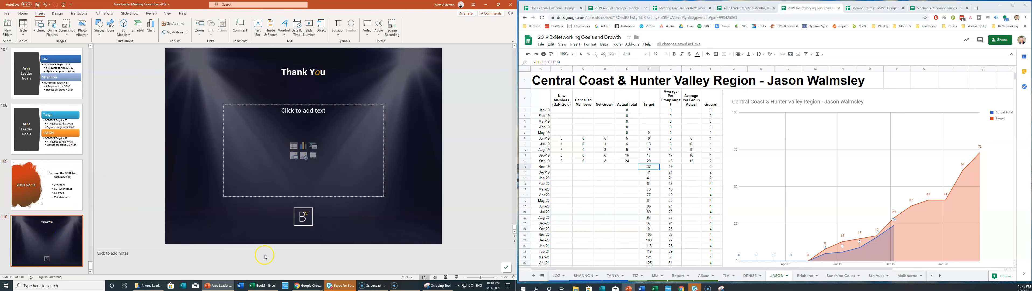
left_click(401, 286)
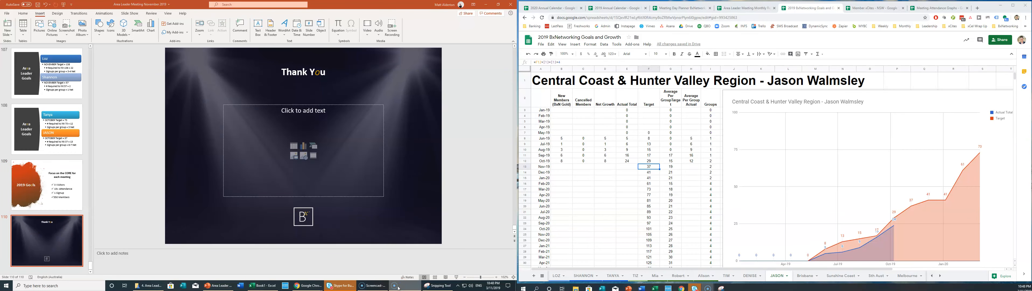
left_click(377, 287)
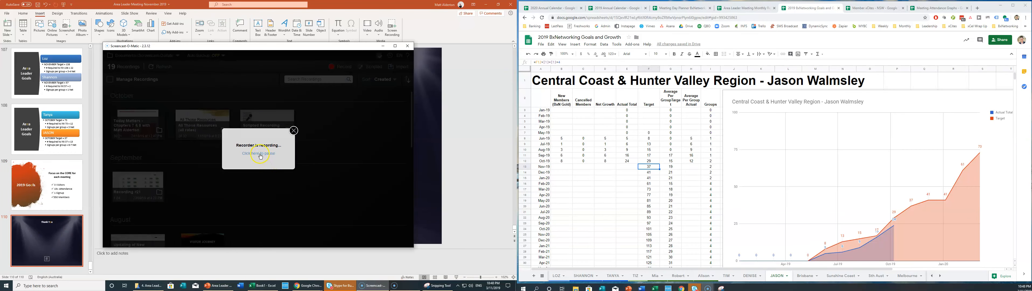